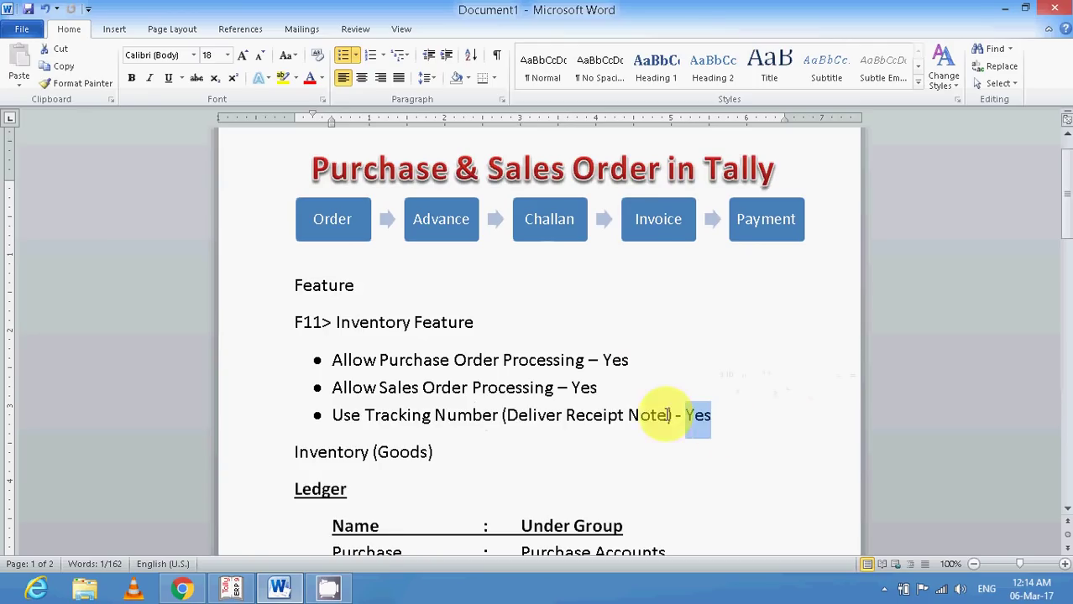
# Deselect the text in the Word Inventory Feature notes and bring Tally.ERP 9 to the front.
pyautogui.click(645, 415)
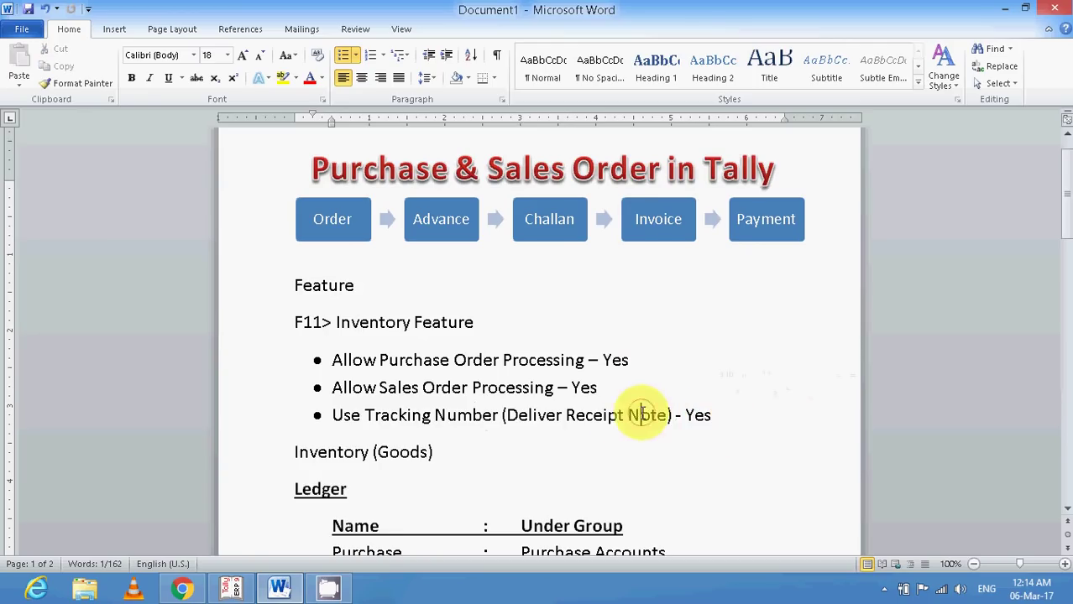
pyautogui.click(233, 588)
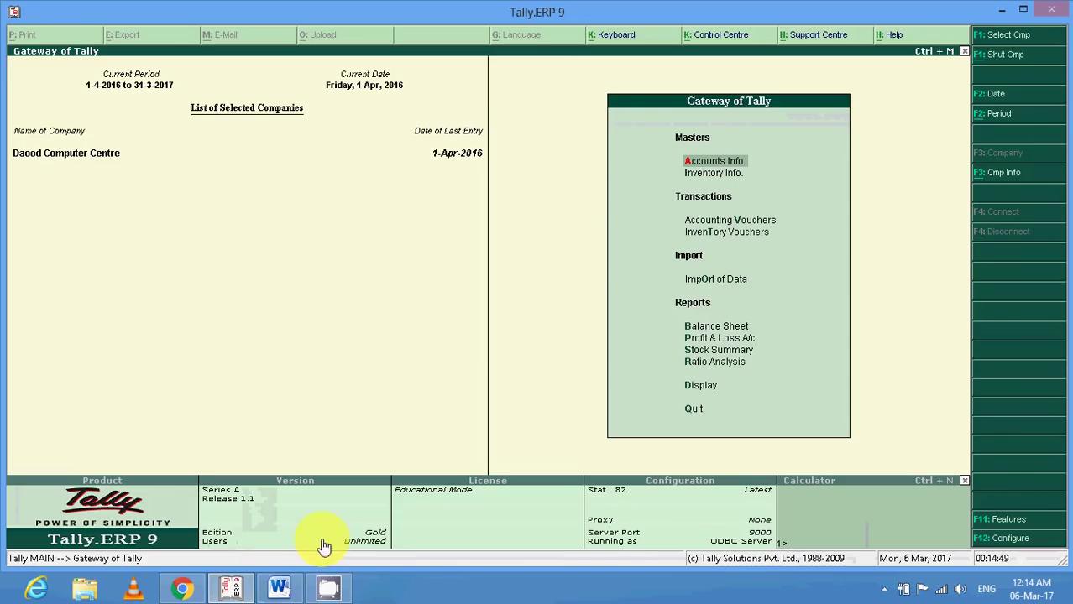
# Set Purchase Order Processing, Sales Order Processing and Use Tracking Numbers to Yes in F11 Inventory Features.
pyautogui.click(997, 522)
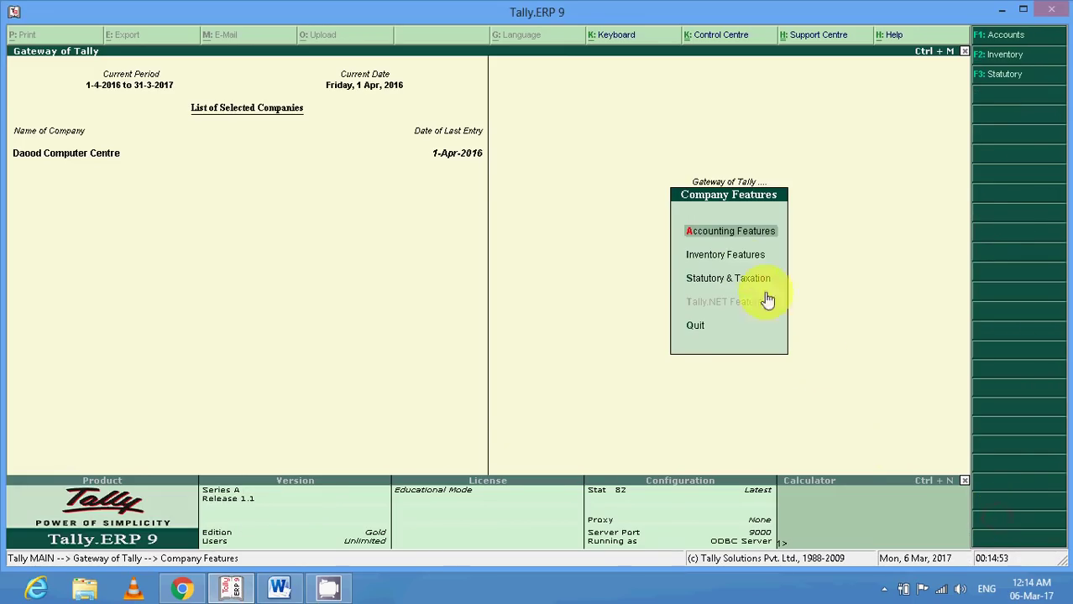
pyautogui.click(746, 261)
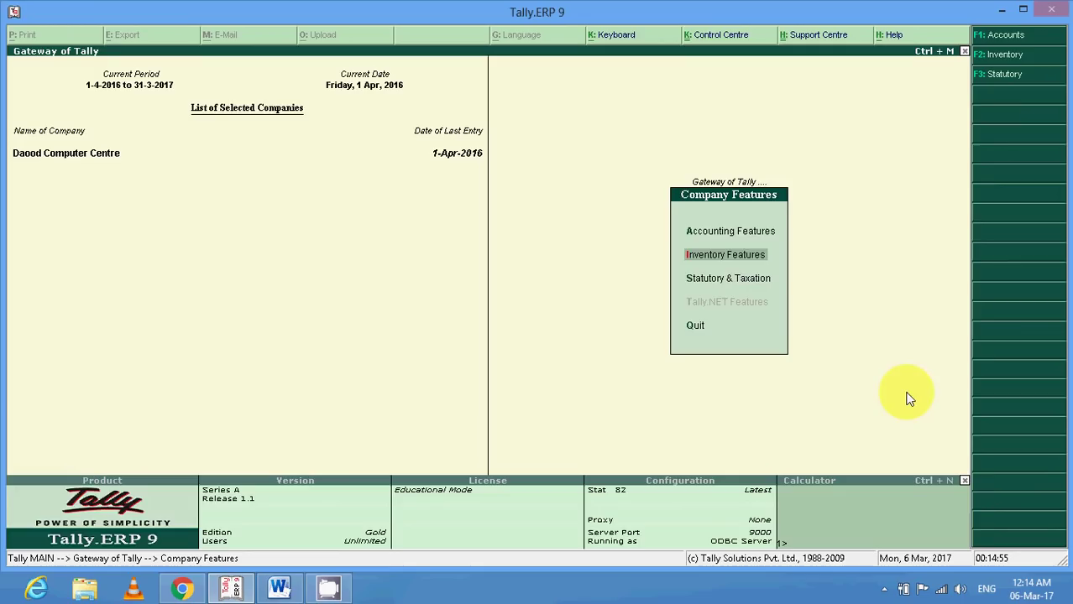
pyautogui.press('Return')
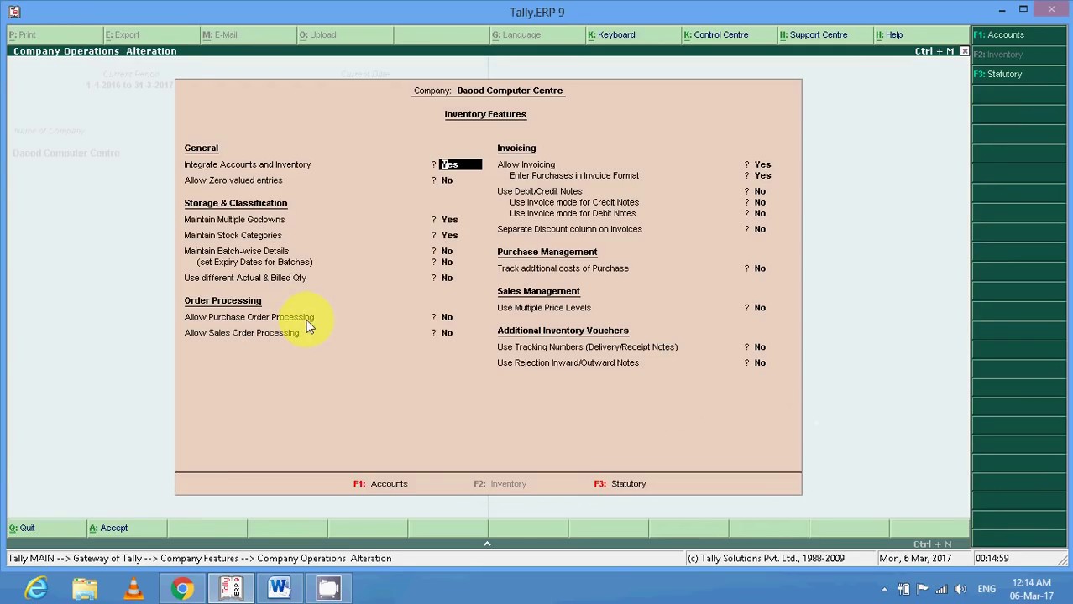
pyautogui.click(446, 319)
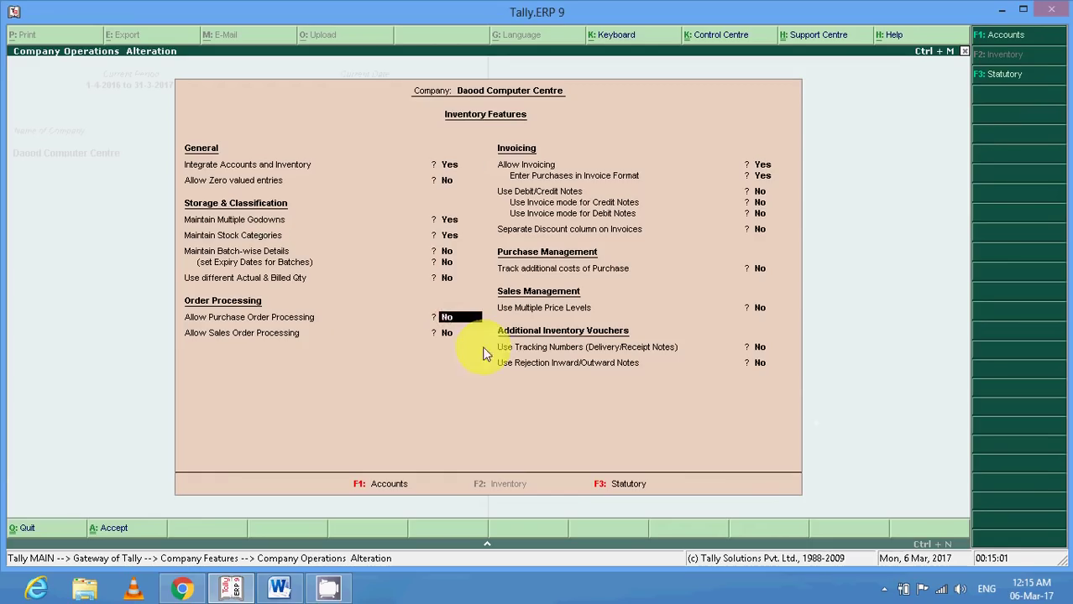
pyautogui.write('y')
pyautogui.press('Return')
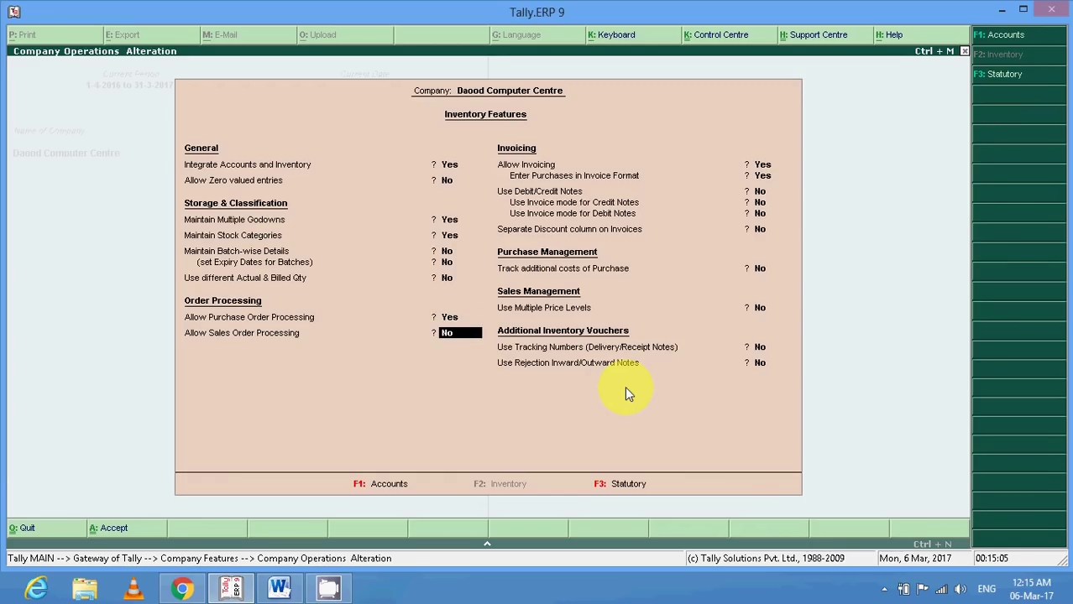
pyautogui.press('Return')
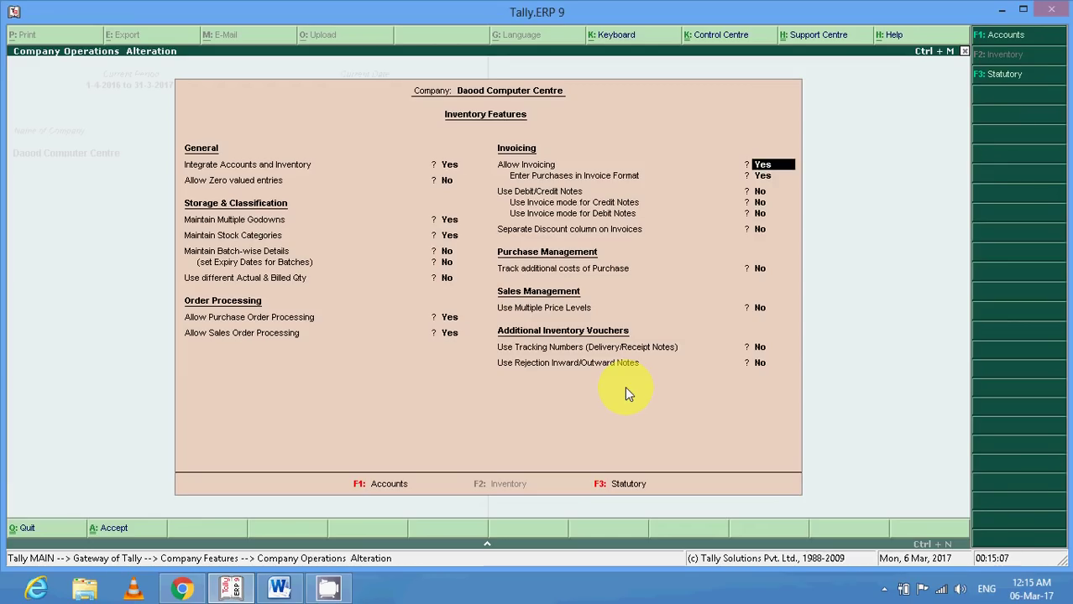
pyautogui.press('Return')
pyautogui.press('Return')
pyautogui.press('Return')
pyautogui.press('Return')
pyautogui.press('Return')
pyautogui.press('Return')
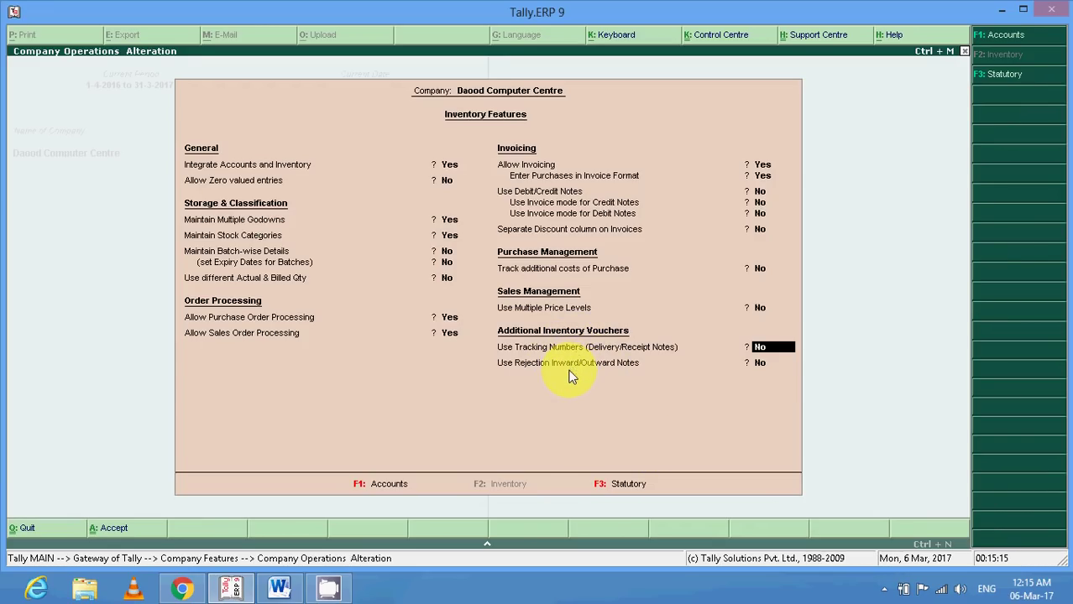
pyautogui.write('y')
pyautogui.press('Return')
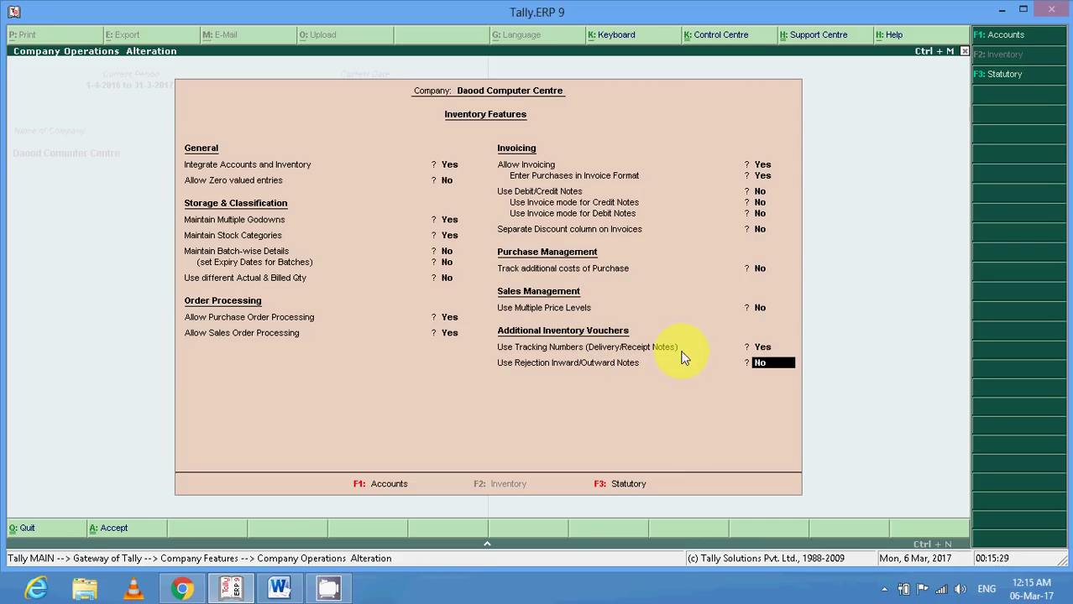
pyautogui.press('Return')
pyautogui.press('Return')
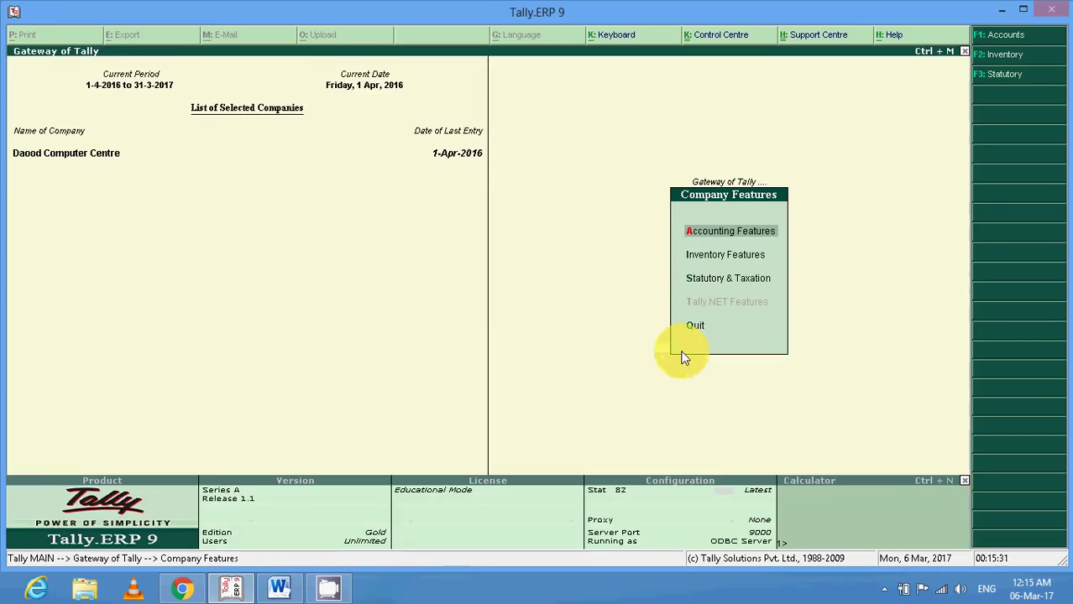
# Select the Inventory (Goods) line in the Word notes, then return to Tally.ERP 9.
pyautogui.click(280, 587)
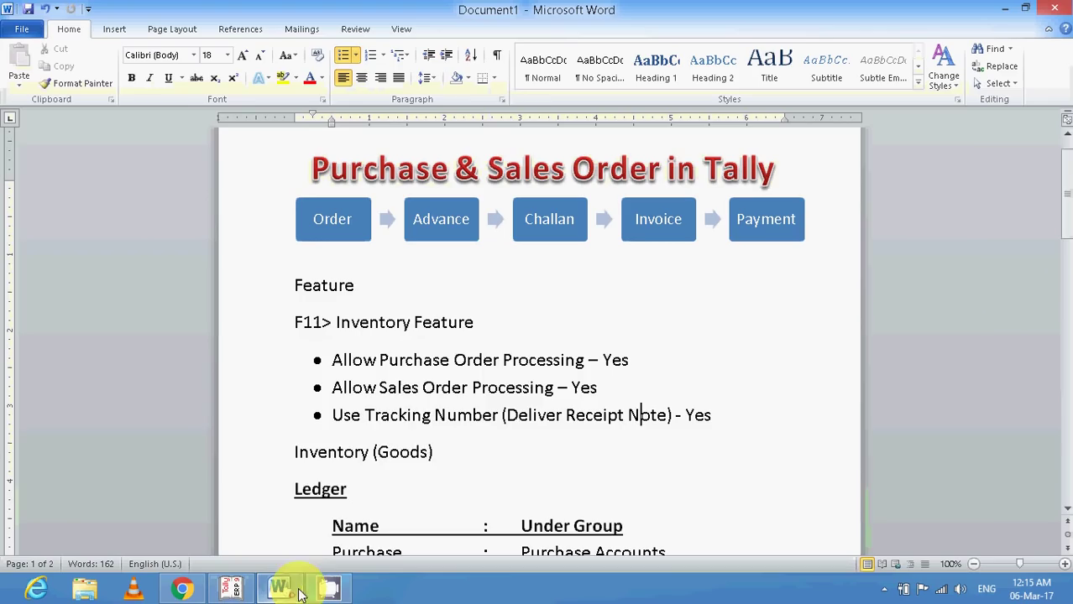
pyautogui.scroll(-1, 461, 434)
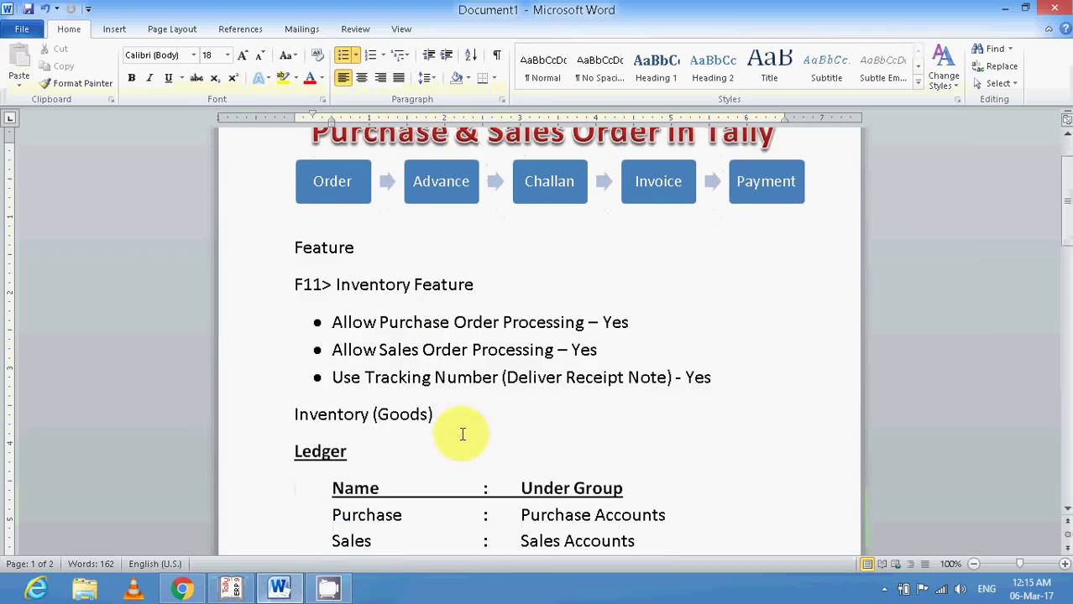
pyautogui.click(276, 423)
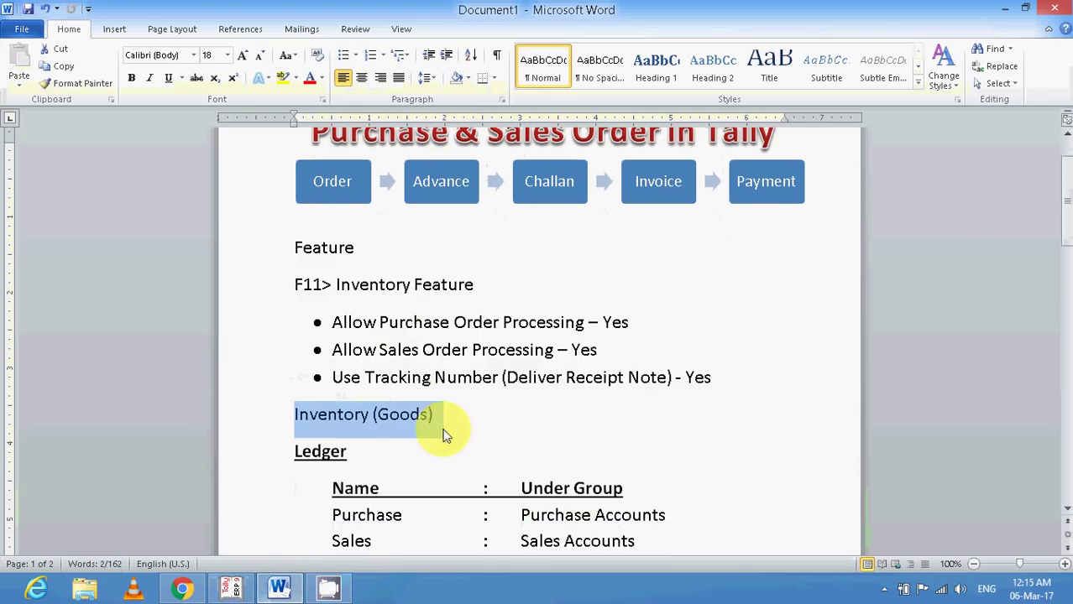
pyautogui.click(232, 590)
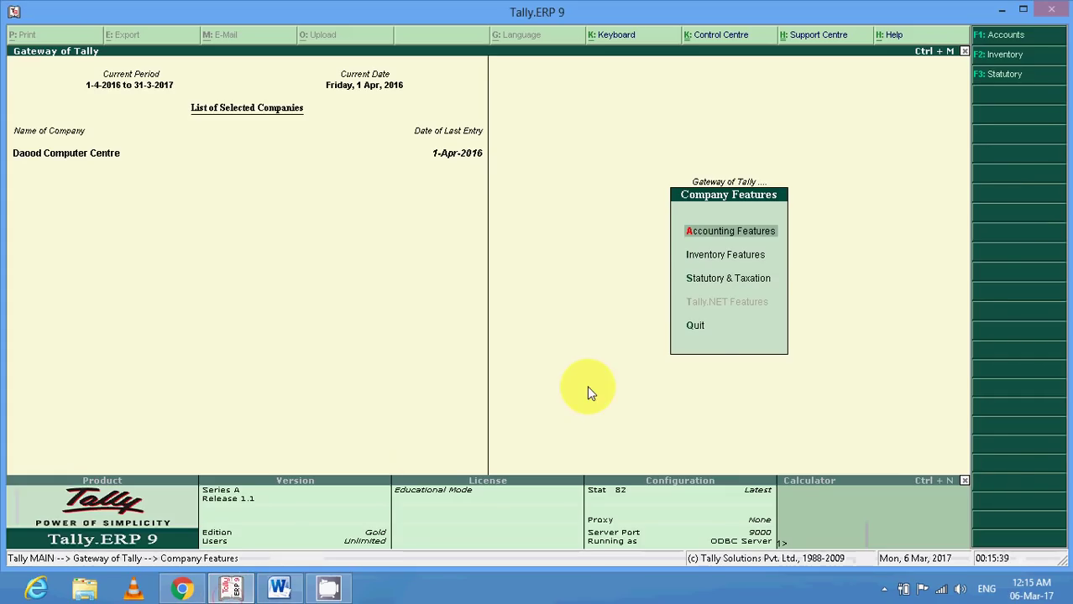
# Browse the Nokia stock items in the Inventory Info stock item Alter list.
pyautogui.press('Escape')
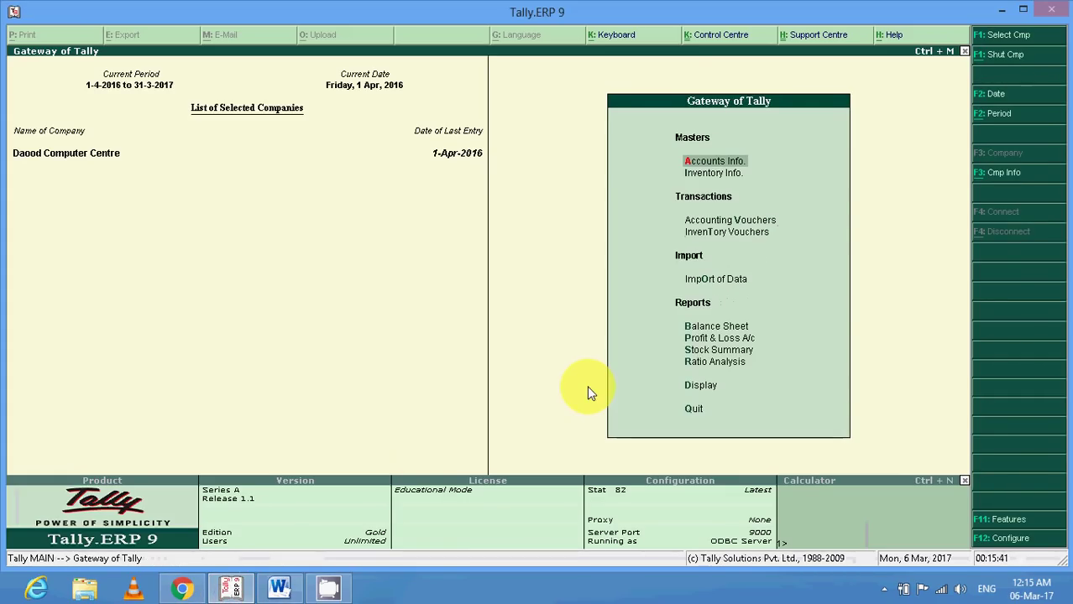
pyautogui.press('Down')
pyautogui.press('Return')
pyautogui.press('Down')
pyautogui.press('Down')
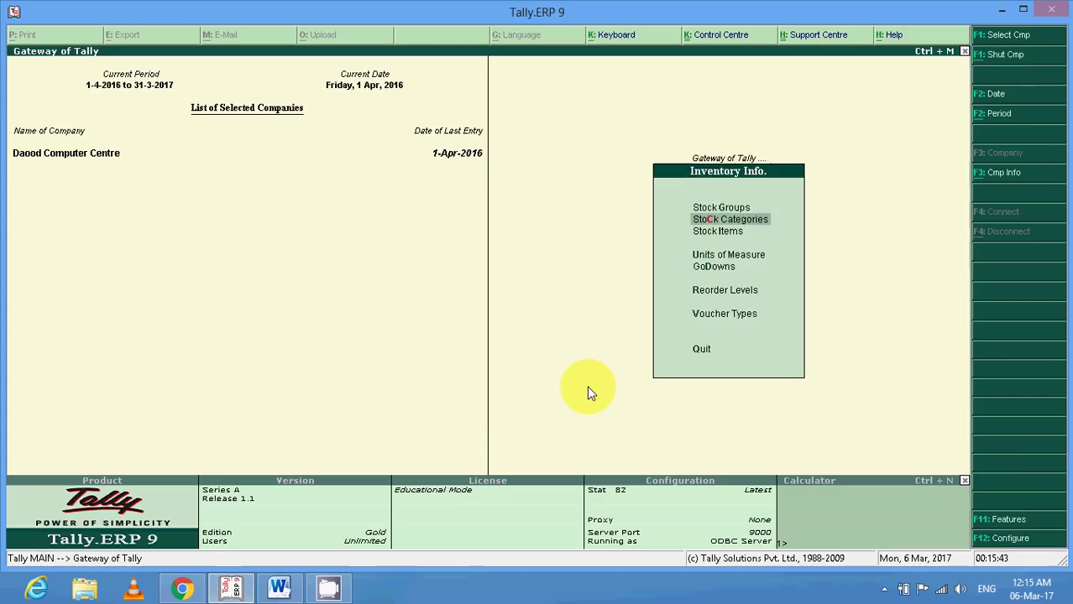
pyautogui.press('Return')
pyautogui.press('Down')
pyautogui.press('Down')
pyautogui.press('Return')
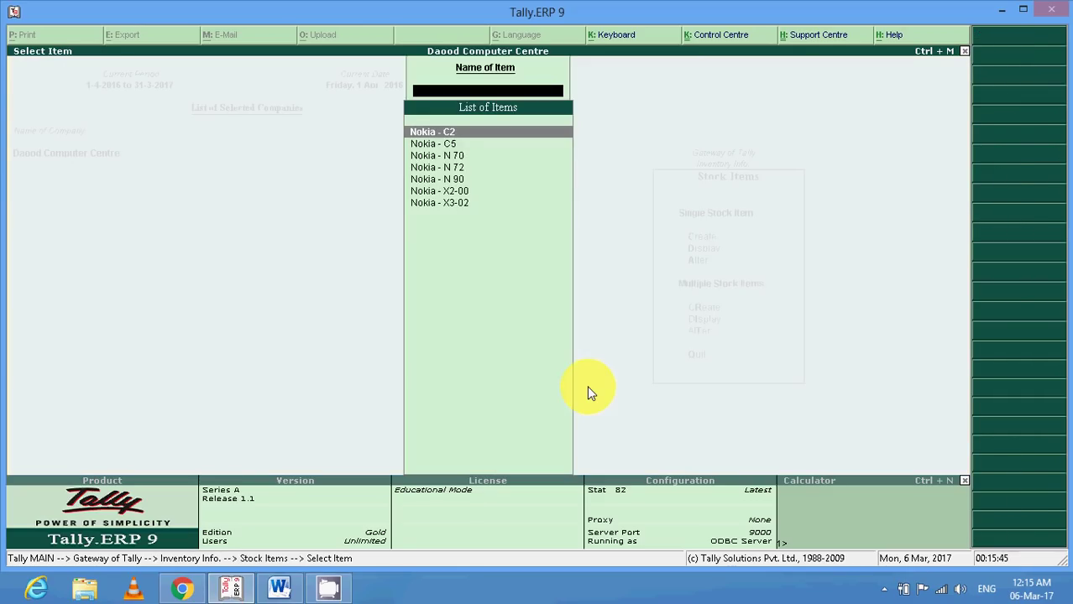
pyautogui.press('Down')
pyautogui.press('Down')
pyautogui.press('Down')
pyautogui.press('Down')
pyautogui.press('Down')
pyautogui.press('Down')
pyautogui.press('Escape')
pyautogui.press('Escape')
pyautogui.press('Escape')
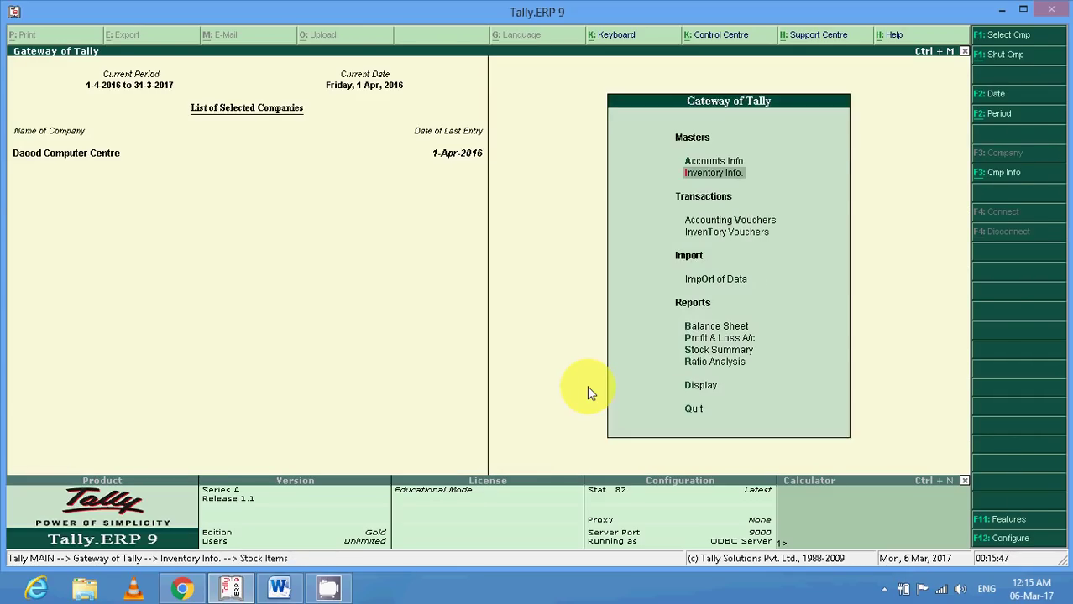
# View the Stock Items count and list in the Statistics report, then return to Gateway of Tally.
pyautogui.press('d')
pyautogui.press('s')
pyautogui.press('s')
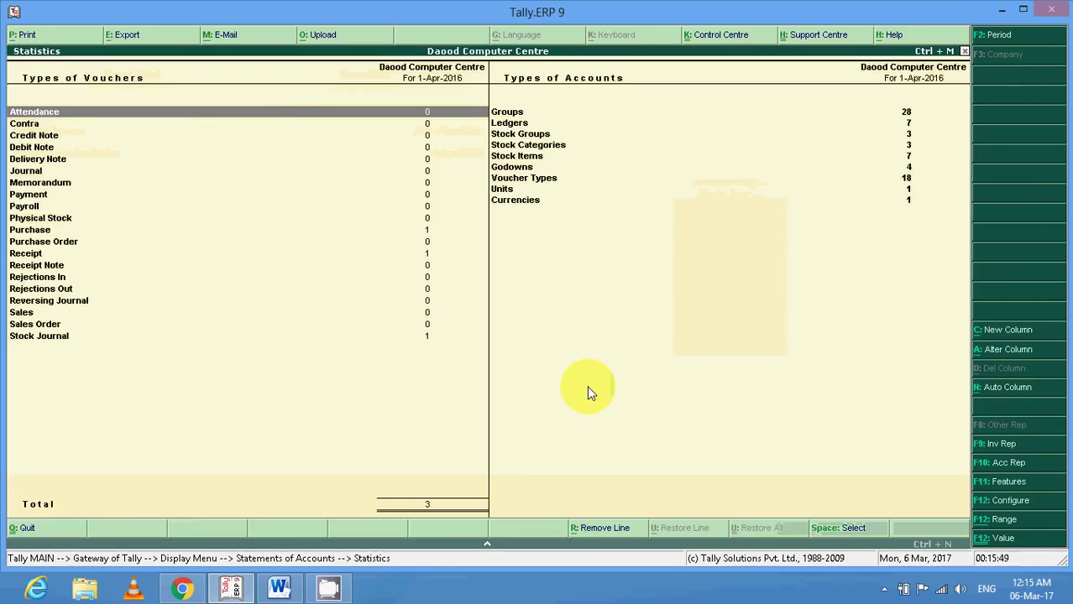
pyautogui.press('Escape')
pyautogui.press('Escape')
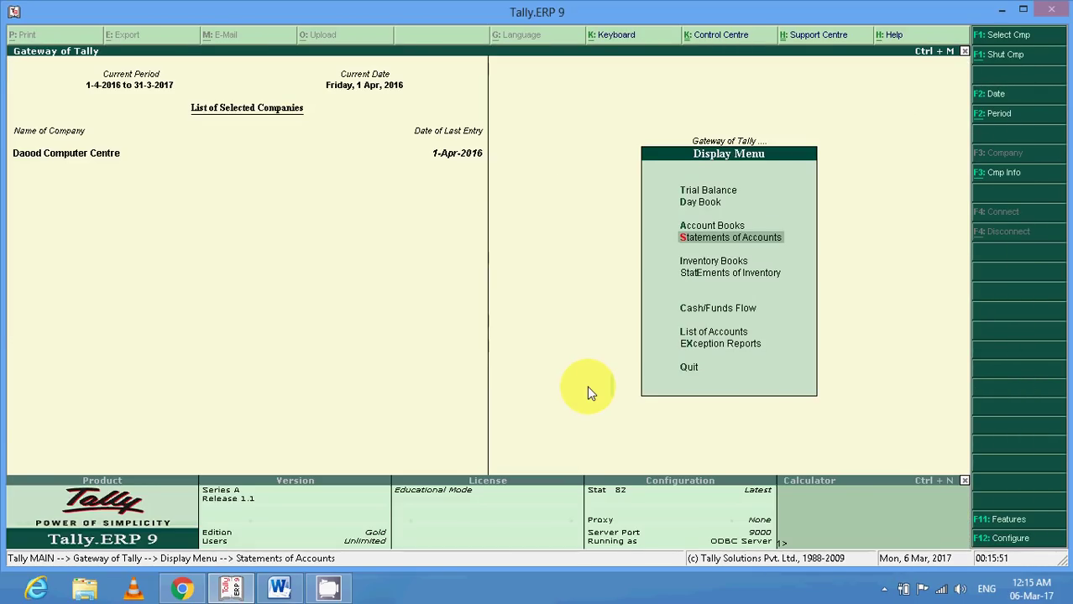
pyautogui.press('s')
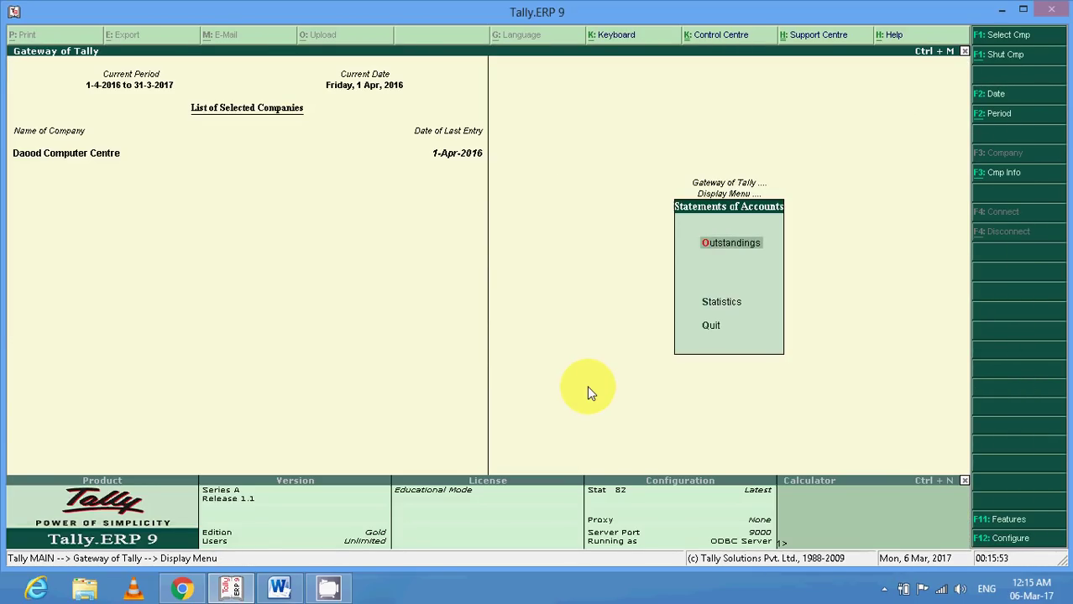
pyautogui.press('s')
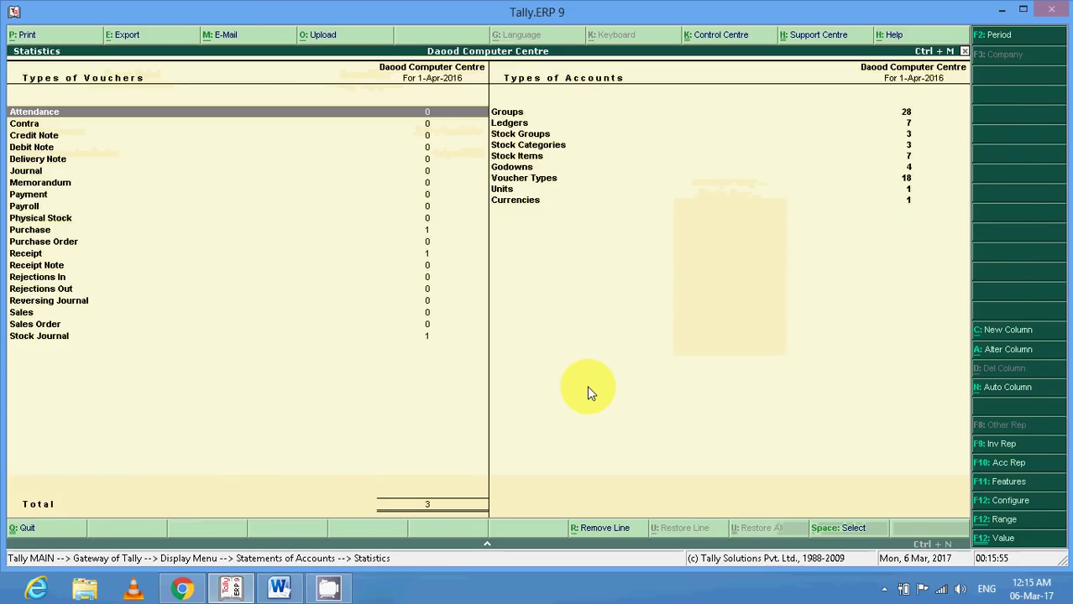
pyautogui.press('Right')
pyautogui.press('Down')
pyautogui.press('Down')
pyautogui.press('Down')
pyautogui.press('Down')
pyautogui.press('Return')
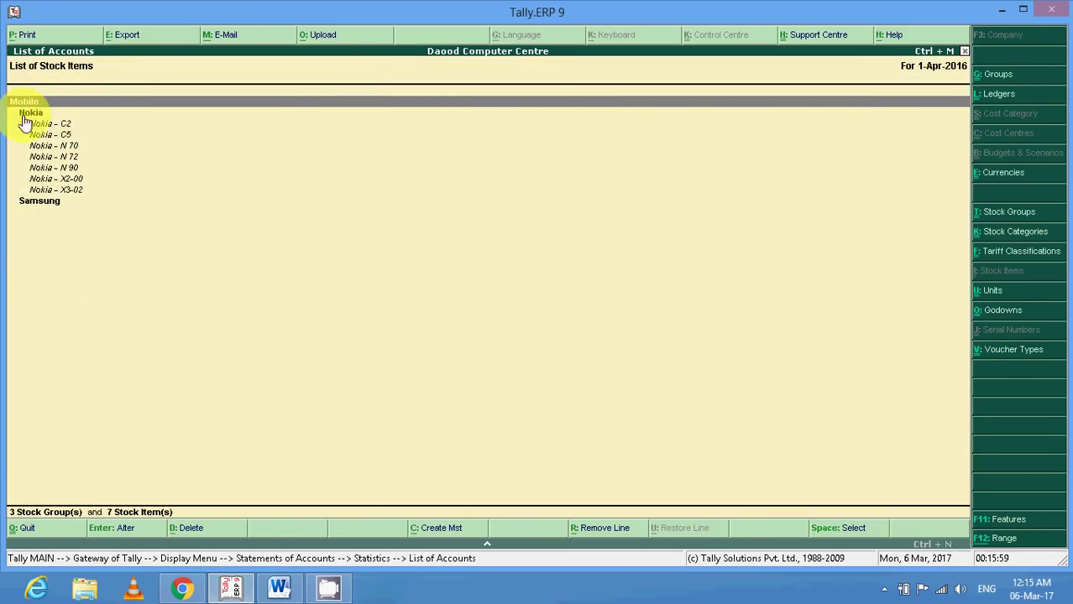
pyautogui.click(25, 114)
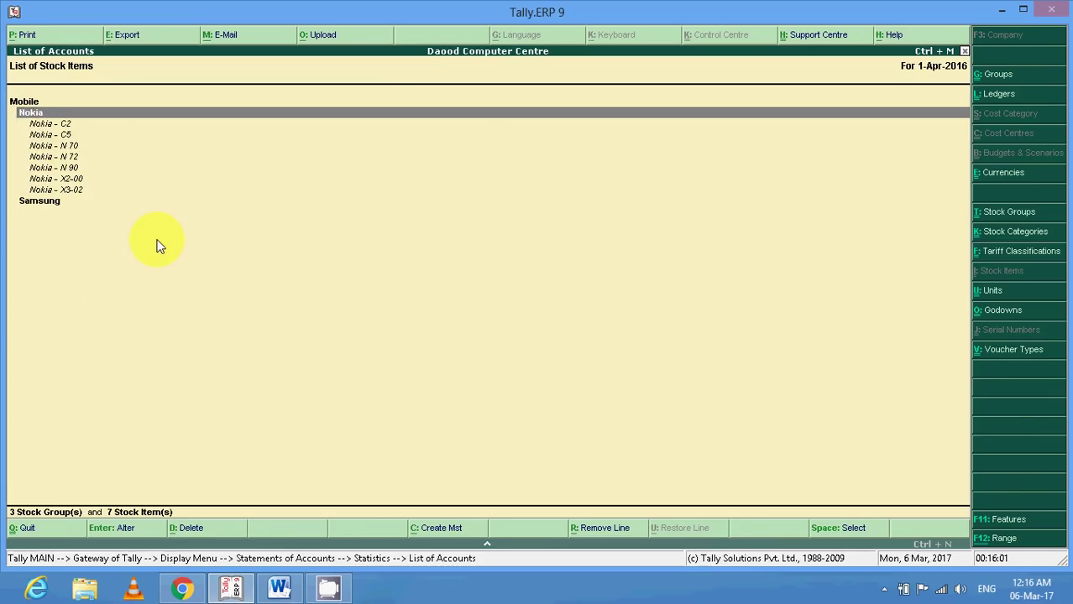
pyautogui.press('Escape')
pyautogui.press('Escape')
pyautogui.press('Escape')
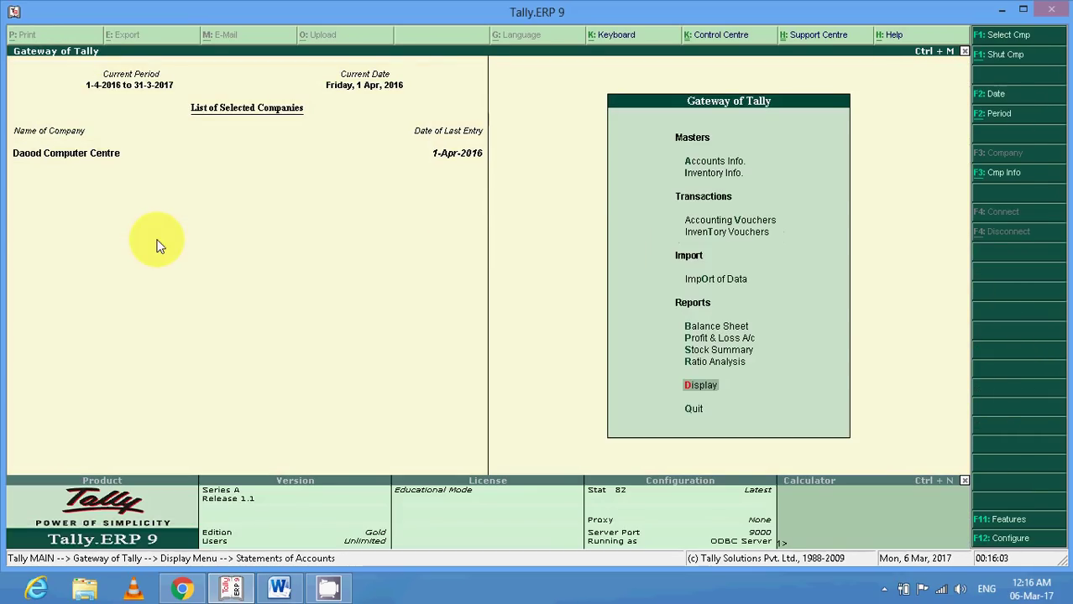
# Highlight Purchase, Sales, Supplier and Customer in the Word ledger table.
pyautogui.click(279, 588)
pyautogui.scroll(-3, 384, 512)
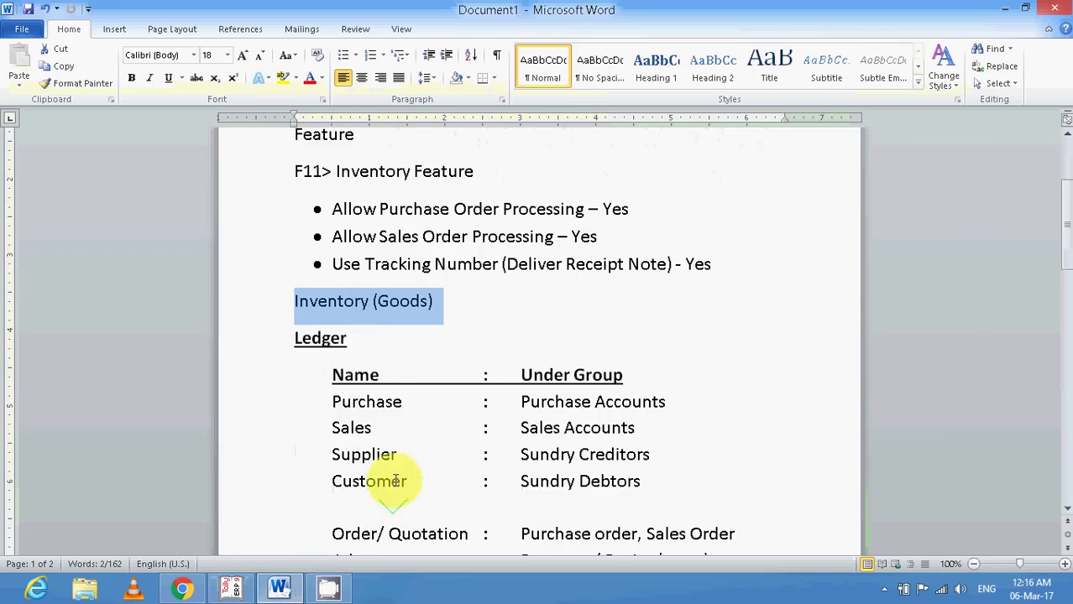
pyautogui.moveTo(334, 403); pyautogui.dragTo(414, 395)
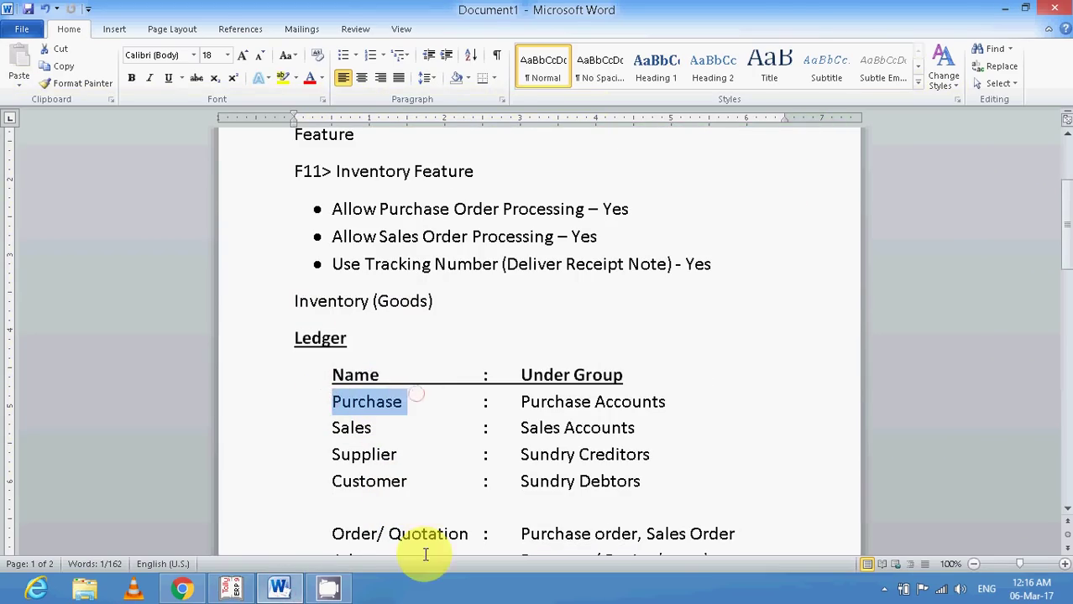
pyautogui.moveTo(331, 426); pyautogui.dragTo(386, 425)
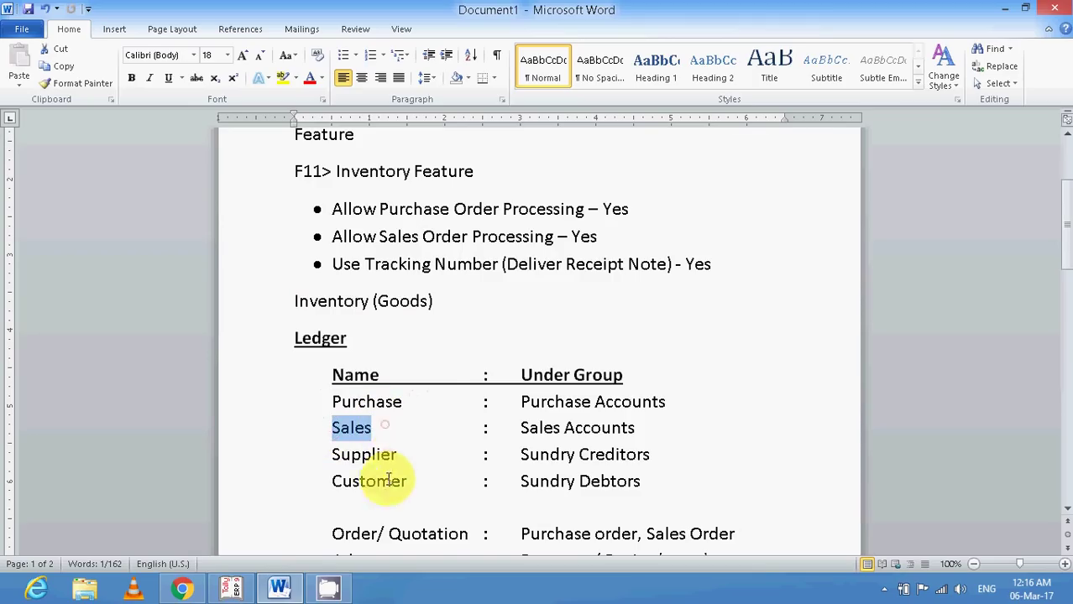
pyautogui.moveTo(334, 456); pyautogui.dragTo(407, 453)
pyautogui.moveTo(326, 485); pyautogui.dragTo(414, 481)
pyautogui.click(357, 404)
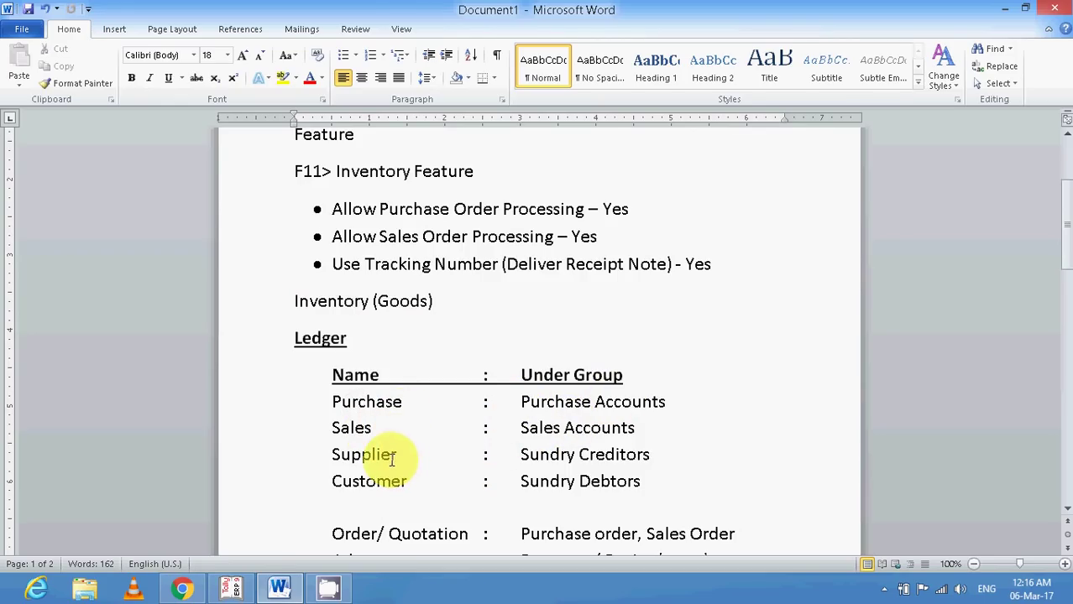
# Add '> Liablities' after Sundry Creditors and '> Assets' after Sundry Debtors, then return to Tally.
pyautogui.moveTo(521, 455); pyautogui.dragTo(648, 454)
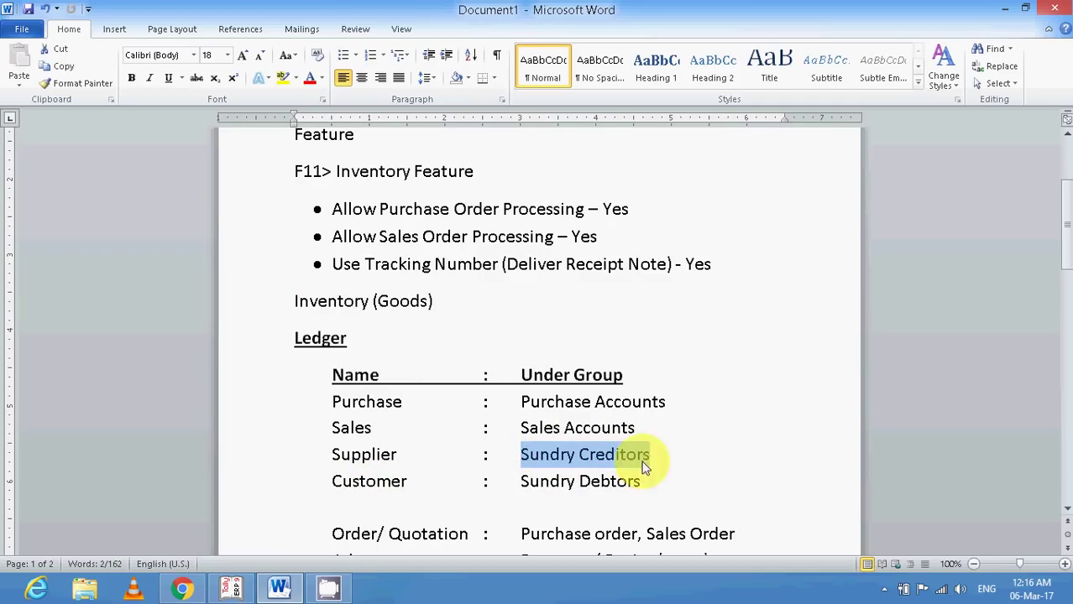
pyautogui.click(662, 461)
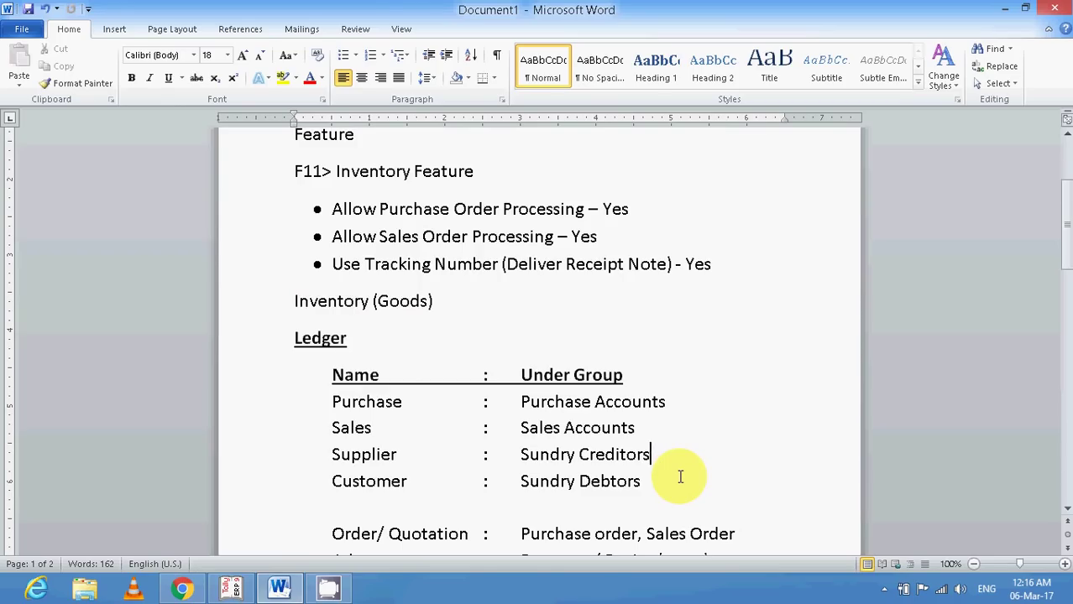
pyautogui.write('> Liablities')
pyautogui.press('Down')
pyautogui.write('> Assets')
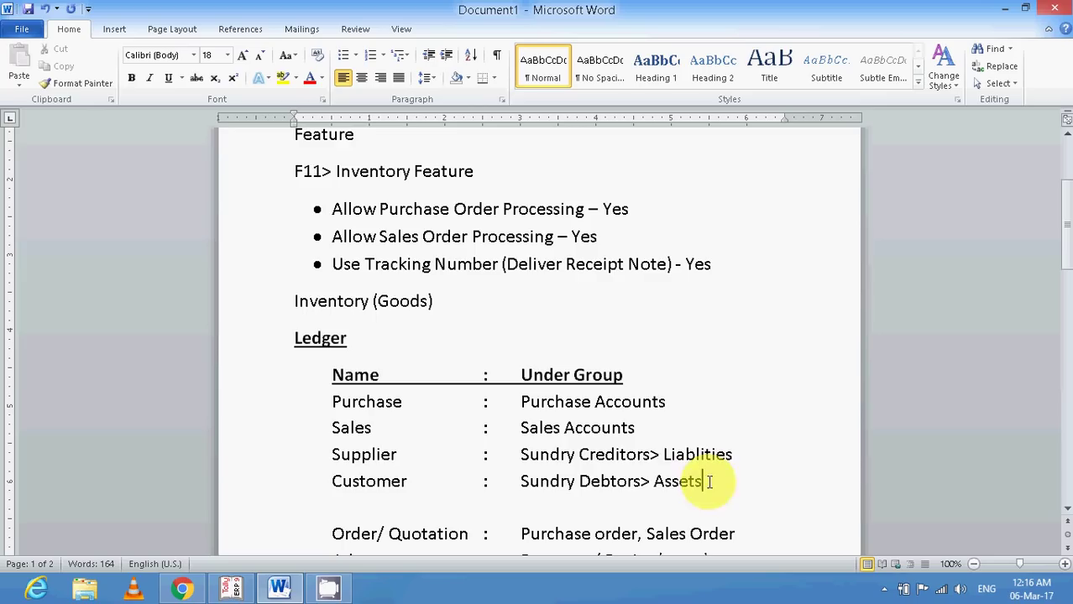
pyautogui.click(663, 454)
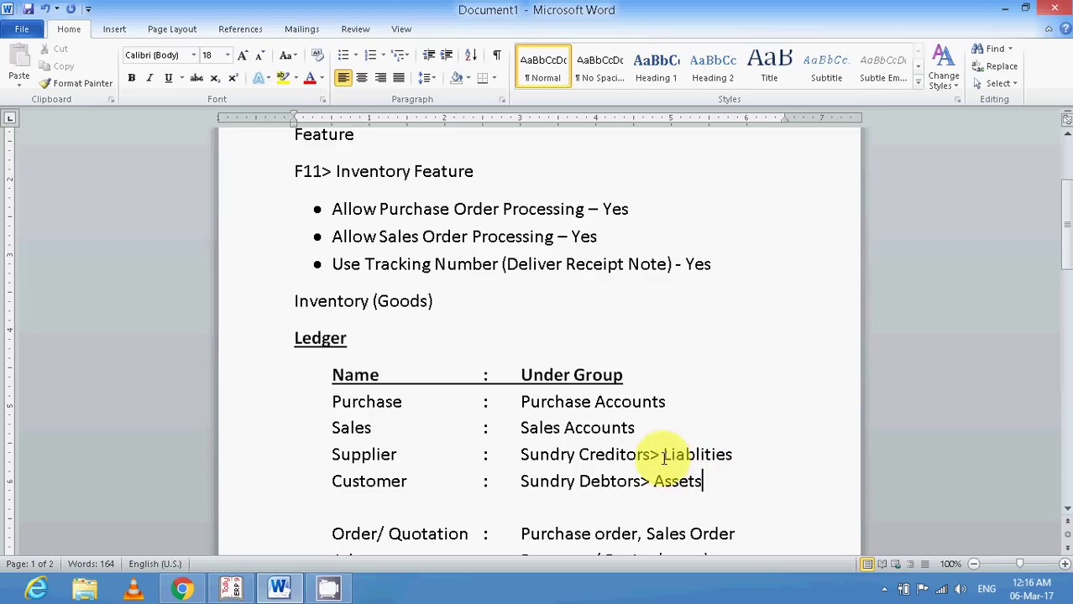
pyautogui.click(729, 454)
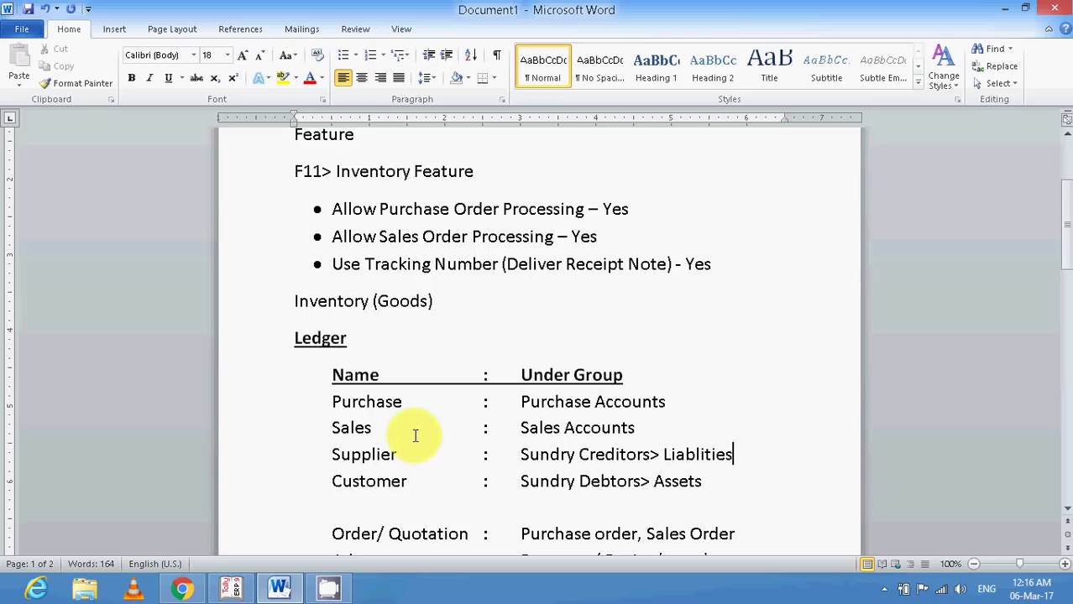
pyautogui.moveTo(377, 402); pyautogui.dragTo(379, 491)
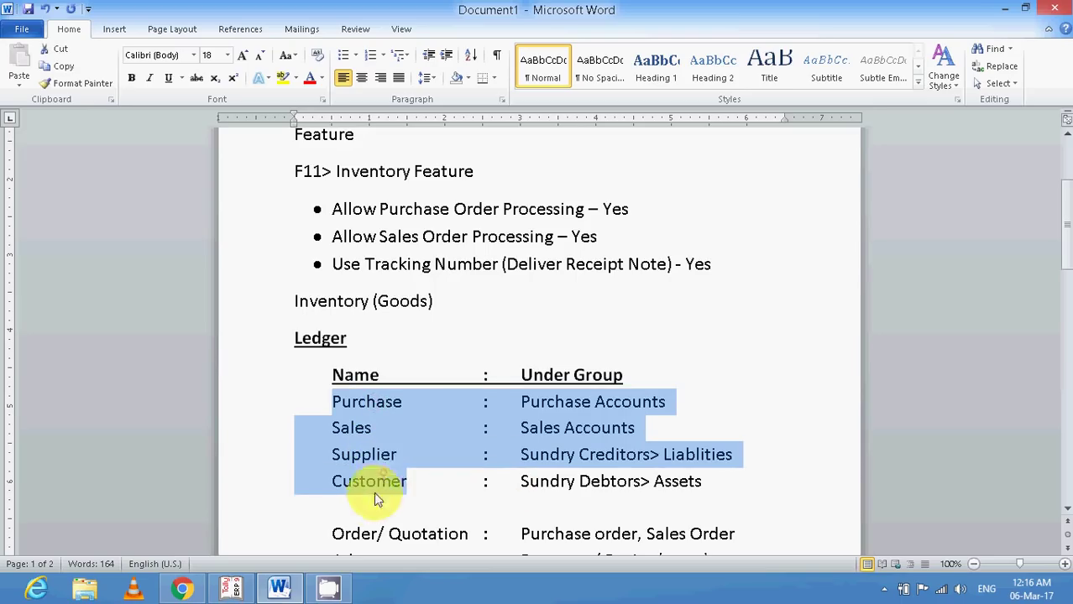
pyautogui.click(231, 587)
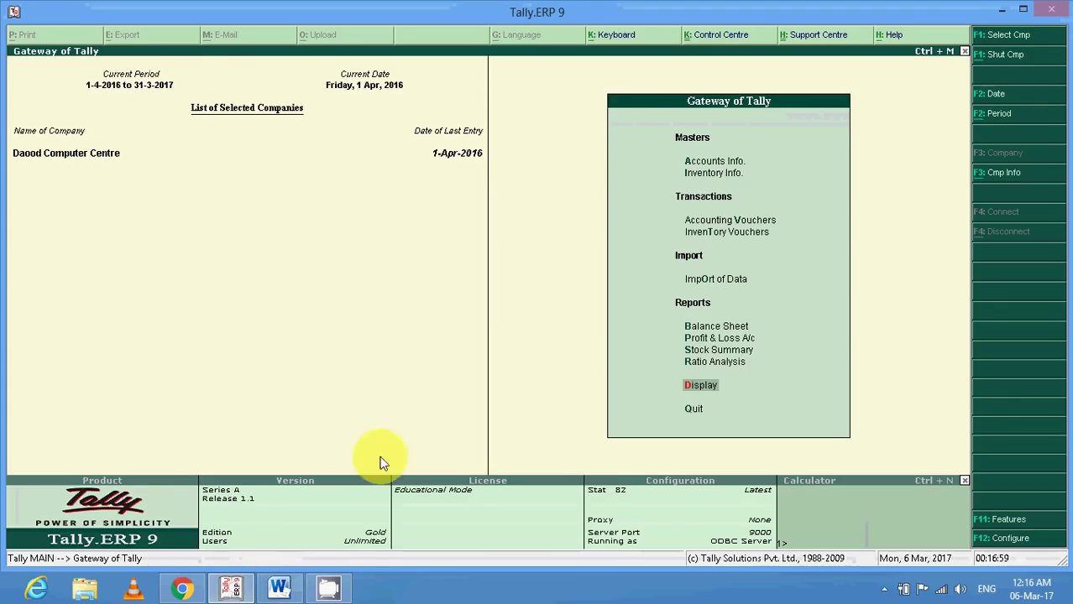
# Display the existing Purchase ledger from Accounts Info > Ledgers.
pyautogui.press('Up')
pyautogui.press('Up')
pyautogui.press('Up')
pyautogui.press('Up')
pyautogui.press('Up')
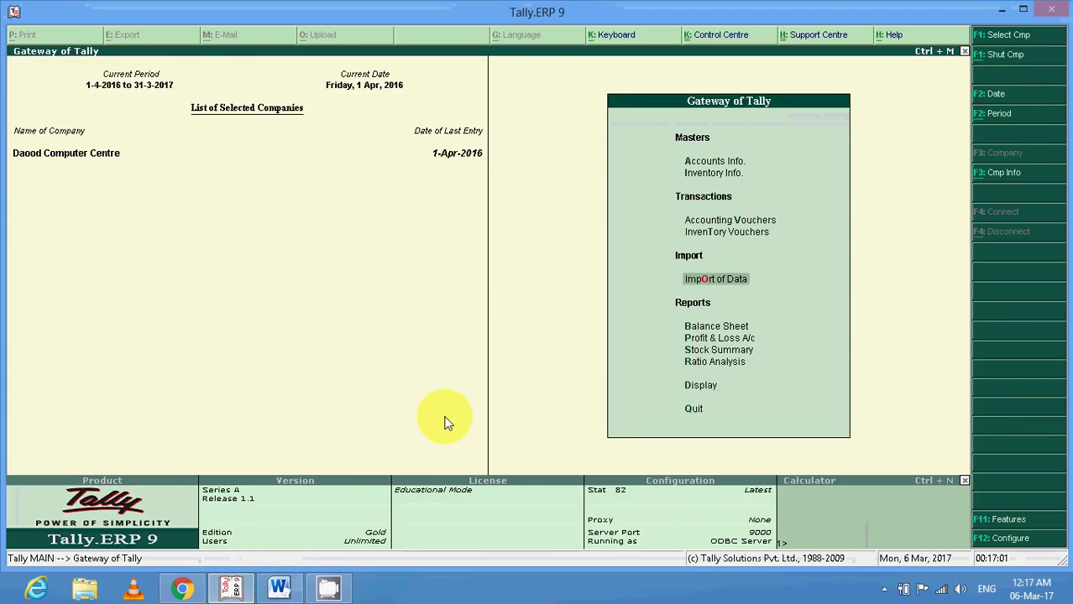
pyautogui.press('Up')
pyautogui.press('Up')
pyautogui.press('Up')
pyautogui.press('Up')
pyautogui.press('Return')
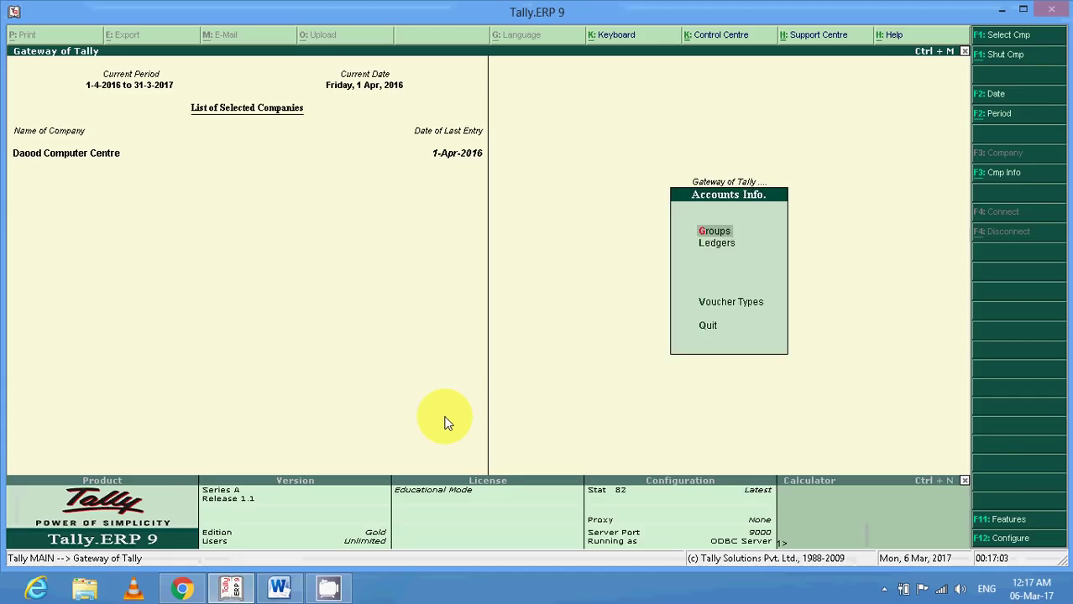
pyautogui.press('l')
pyautogui.press('Down')
pyautogui.press('Return')
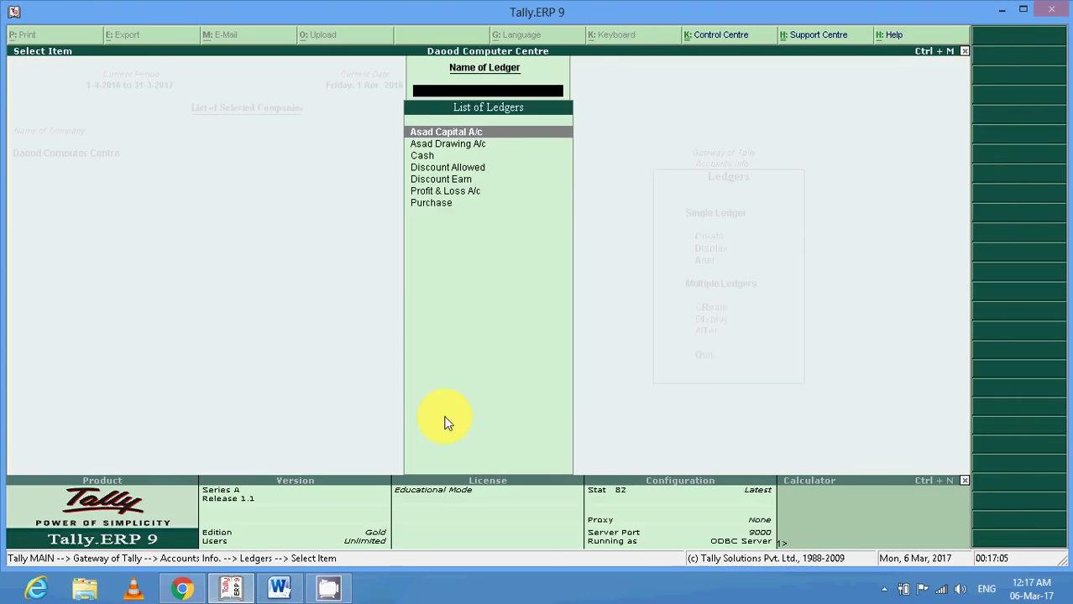
pyautogui.press('Down')
pyautogui.press('Down')
pyautogui.press('Down')
pyautogui.press('Down')
pyautogui.press('Down')
pyautogui.press('Down')
pyautogui.press('Return')
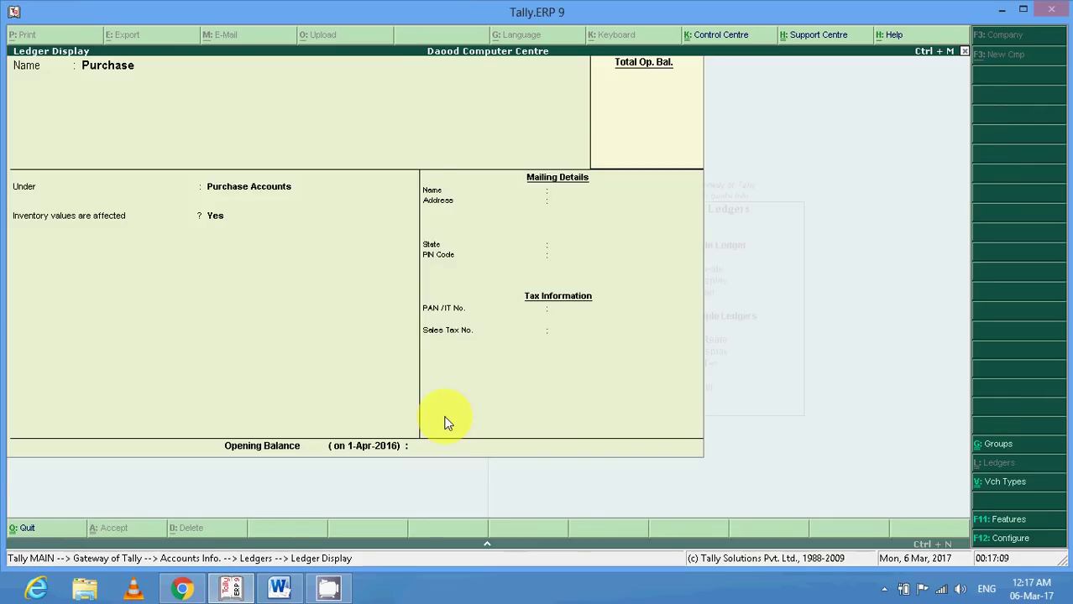
pyautogui.press('Escape')
pyautogui.press('Escape')
# Create a Sales ledger under Sales Accounts with inventory values affected set to Yes.
pyautogui.press('Up')
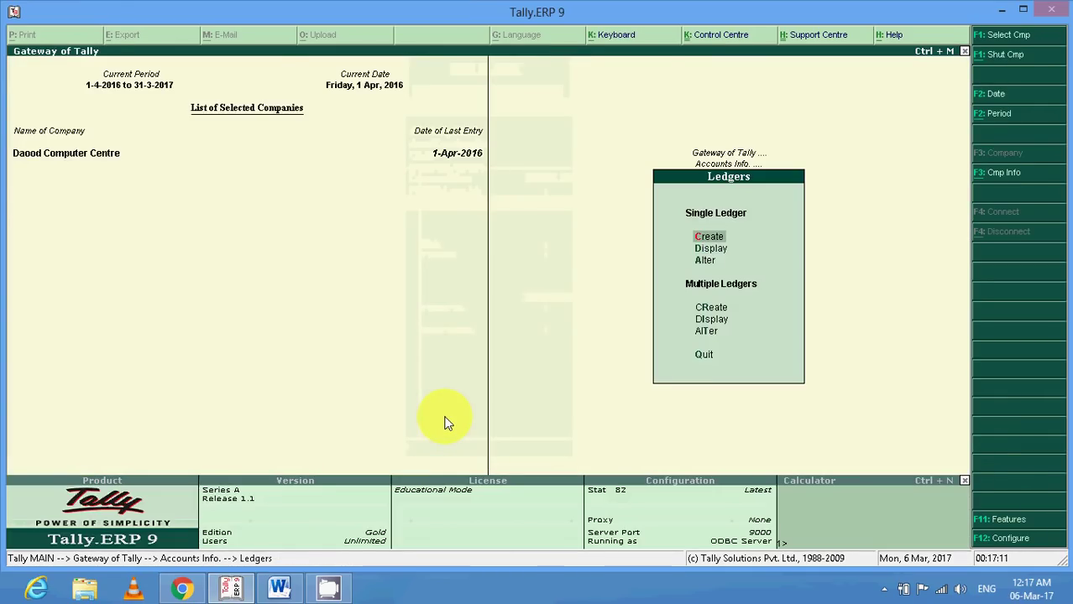
pyautogui.press('Return')
pyautogui.write('Par')
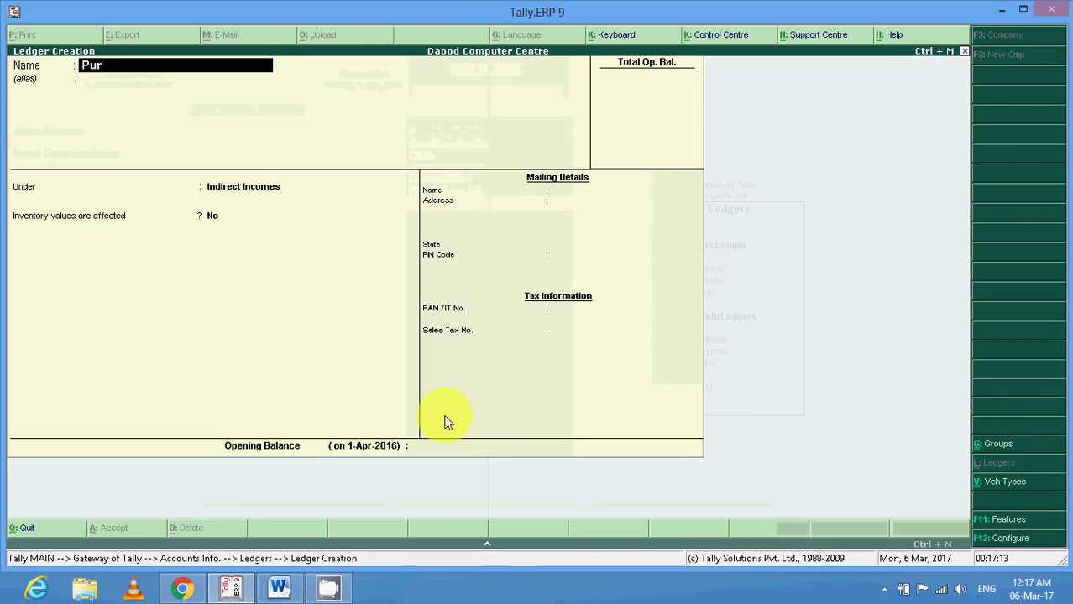
pyautogui.press('BackSpace')
pyautogui.press('BackSpace')
pyautogui.press('BackSpace')
pyautogui.write('S')
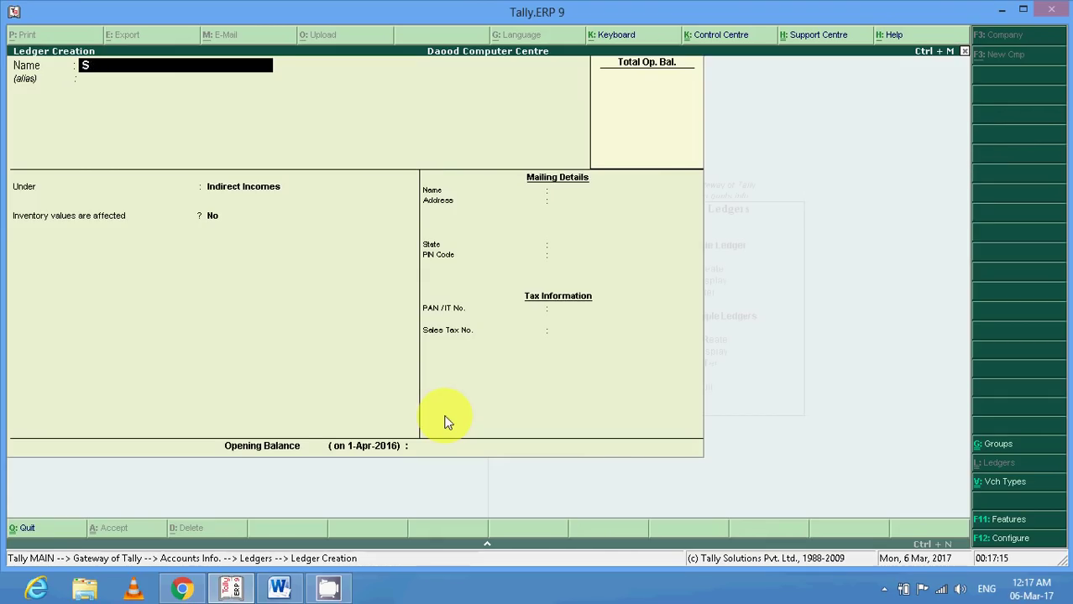
pyautogui.write('laes')
pyautogui.press('Return')
pyautogui.write('Sales')
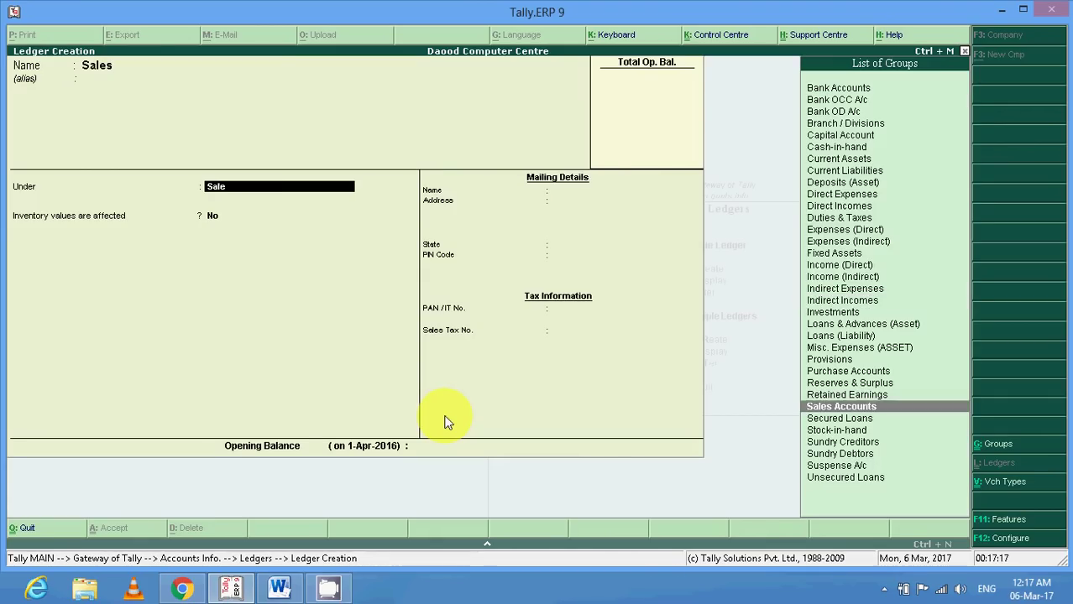
pyautogui.press('Return')
pyautogui.press('Return')
pyautogui.press('BackSpace')
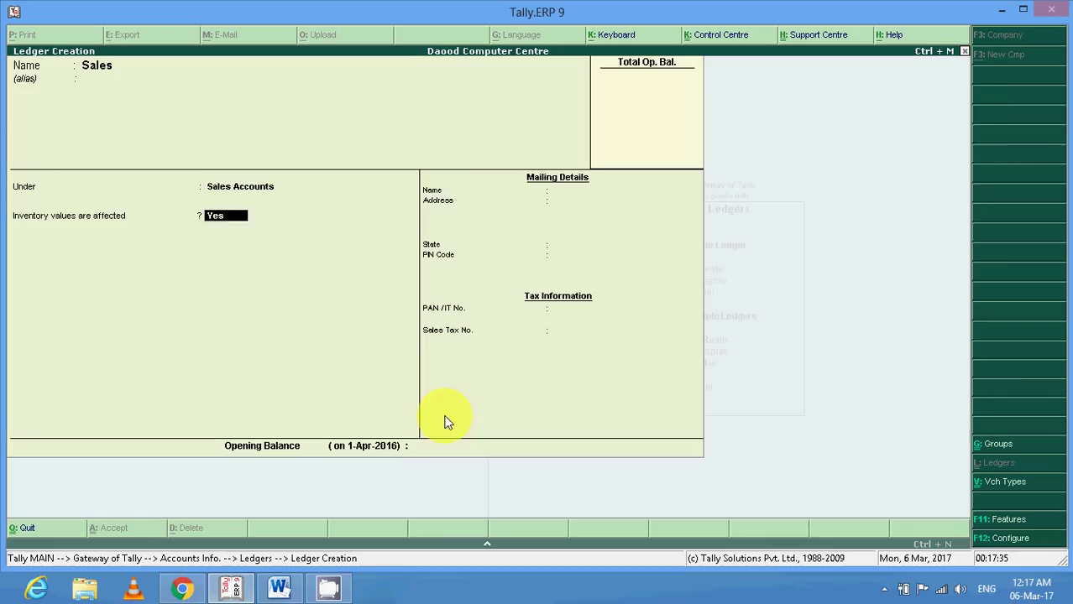
pyautogui.press('Return')
pyautogui.press('Return')
pyautogui.press('Return')
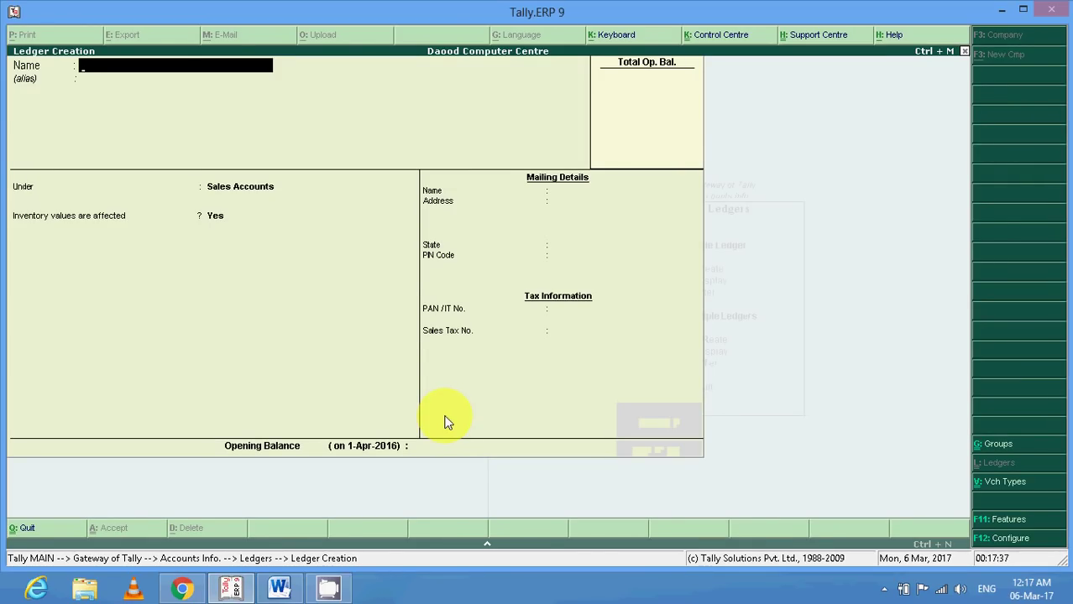
# Name the new ledger 'Mr. x (Supplier)', skip the alias and place it under Sundry Creditors.
pyautogui.write('Mr')
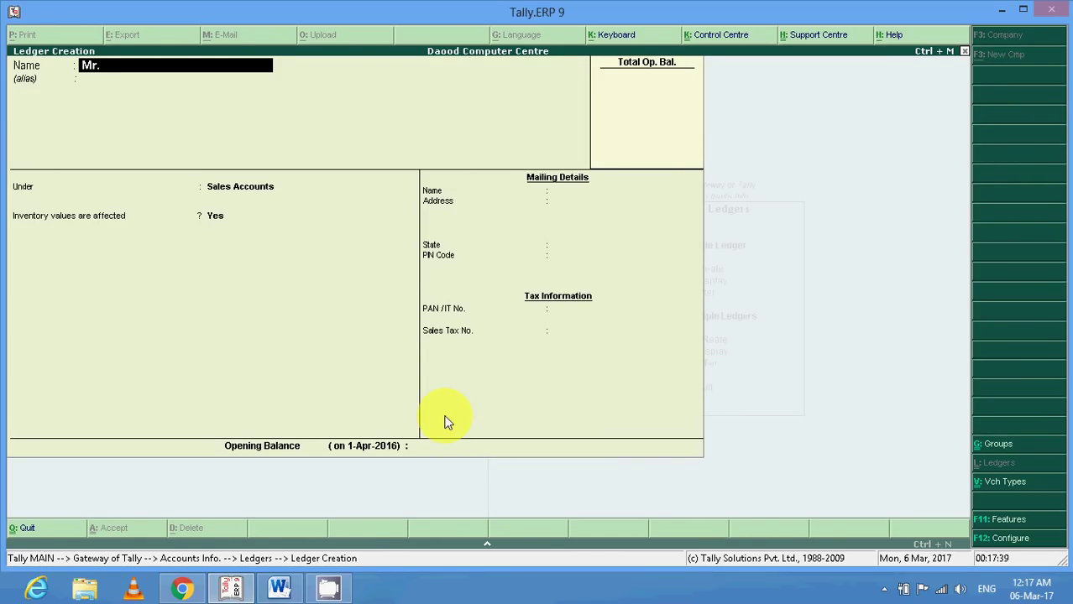
pyautogui.write('. x (Supplier')
pyautogui.press('Return')
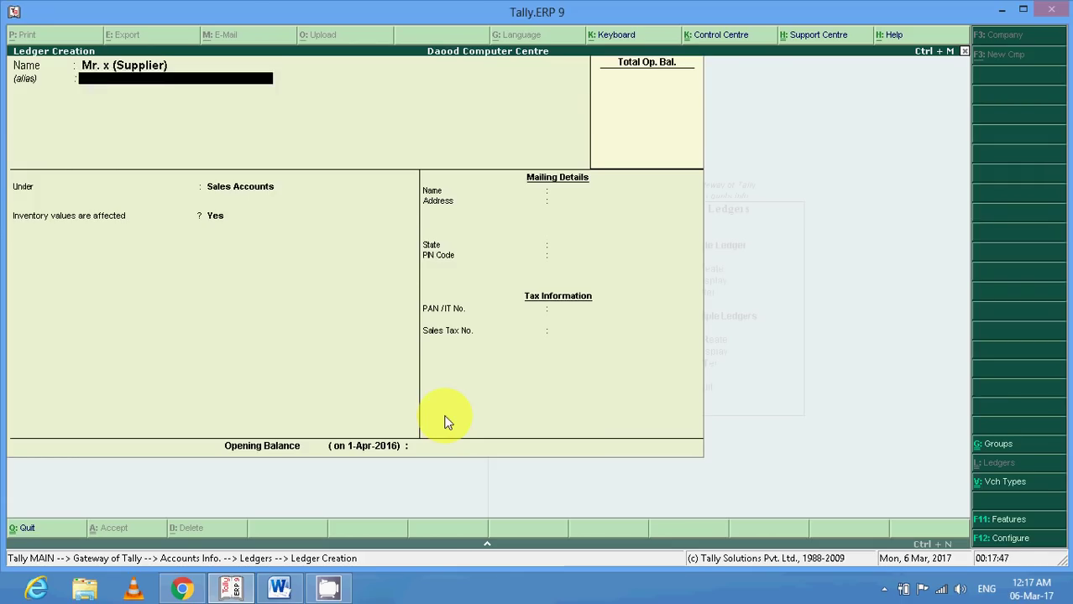
pyautogui.press('Return')
pyautogui.write('Sun')
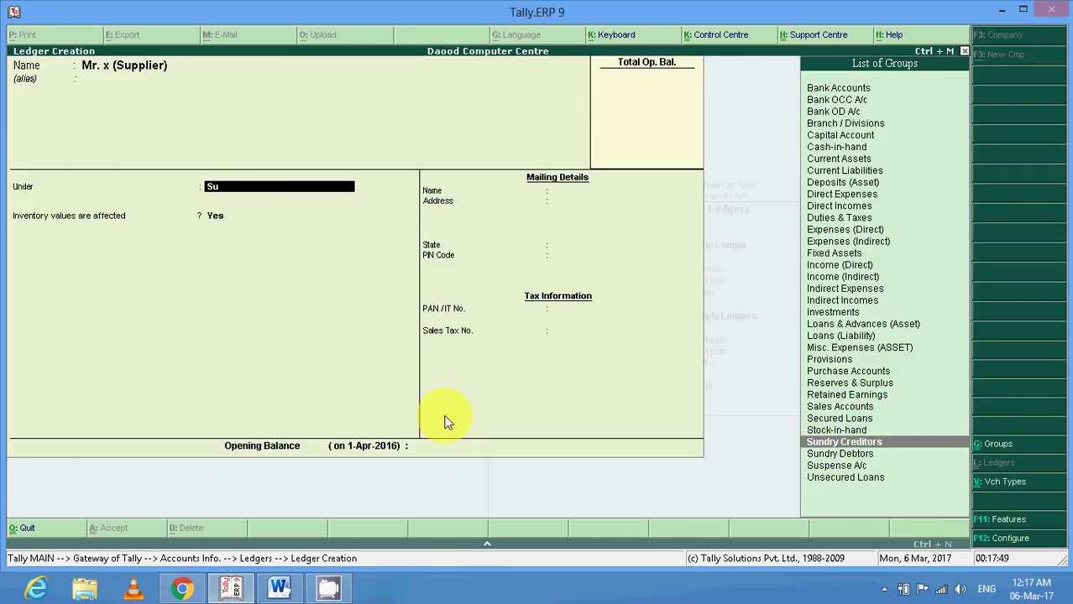
pyautogui.press('Return')
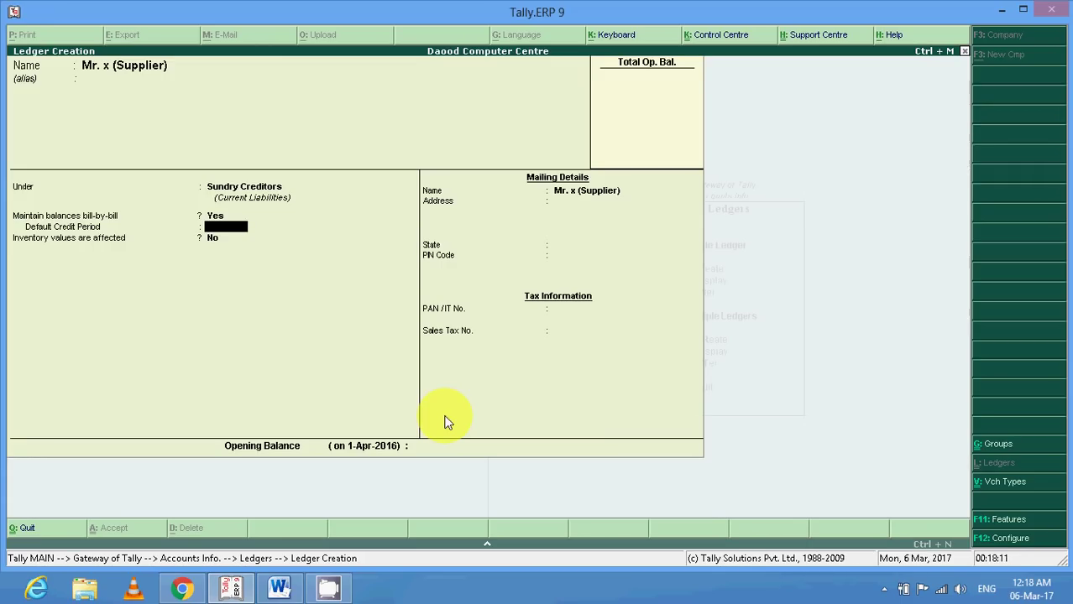
# Enter the supplier's two-line mailing address, state Uttarakhand and PIN code.
pyautogui.press('Return')
pyautogui.press('Return')
pyautogui.press('Return')
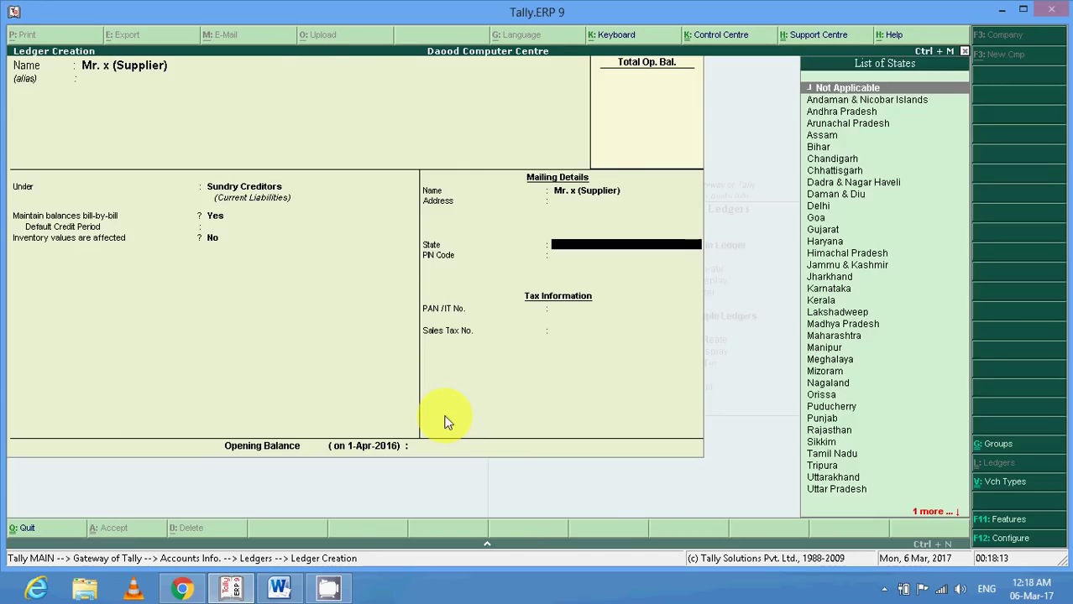
pyautogui.press('Up')
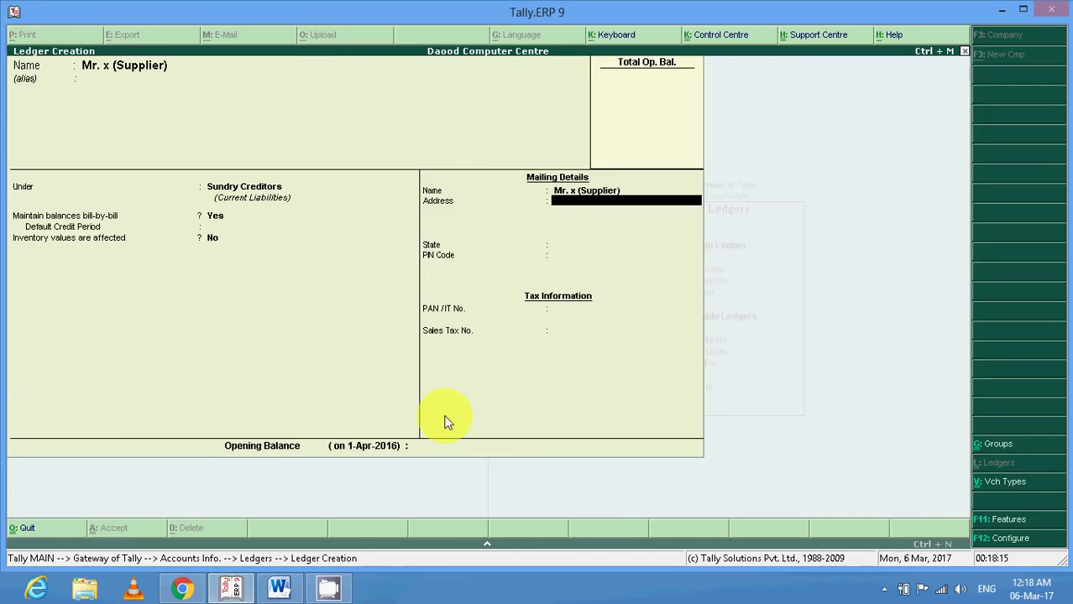
pyautogui.write('Kashipur')
pyautogui.press('Return')
pyautogui.write('Utt')
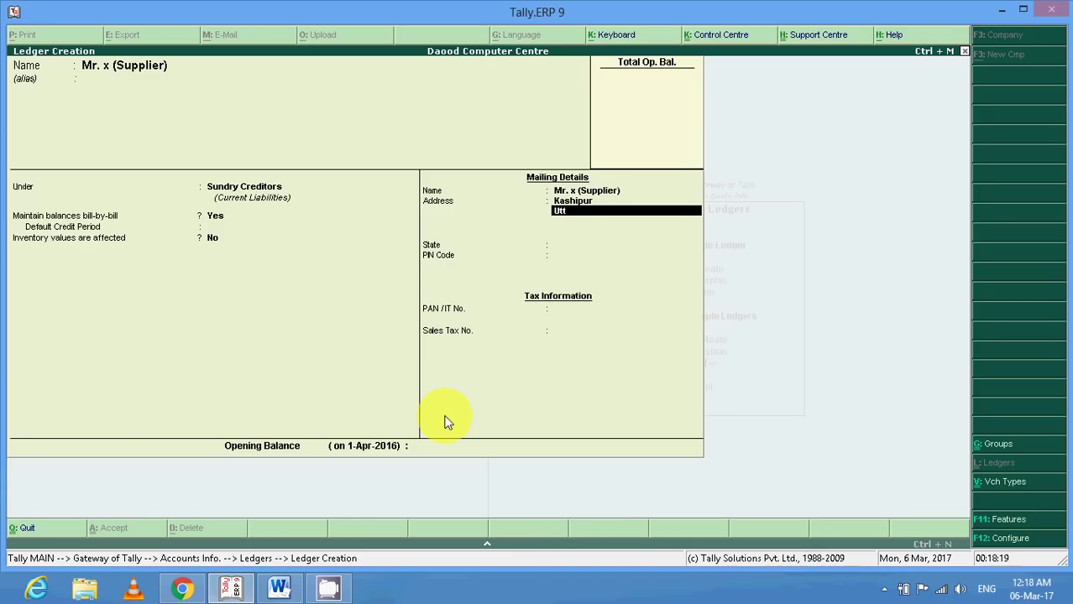
pyautogui.press('BackSpace')
pyautogui.press('BackSpace')
pyautogui.press('BackSpace')
pyautogui.write('U.S. Nag')
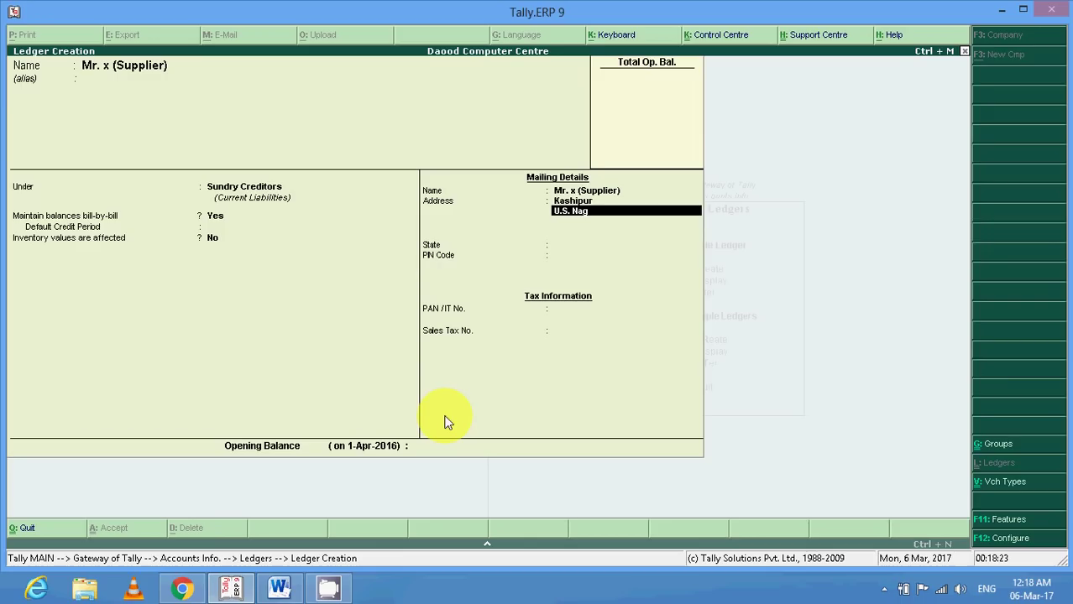
pyautogui.write('ar')
pyautogui.press('Return')
pyautogui.press('Return')
pyautogui.write('U')
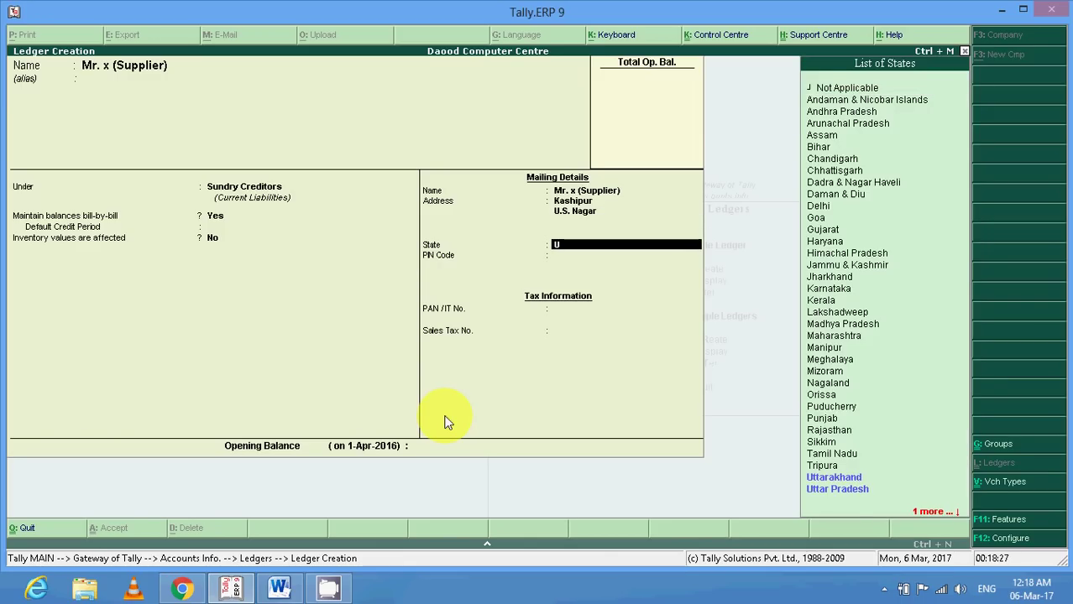
pyautogui.press('Return')
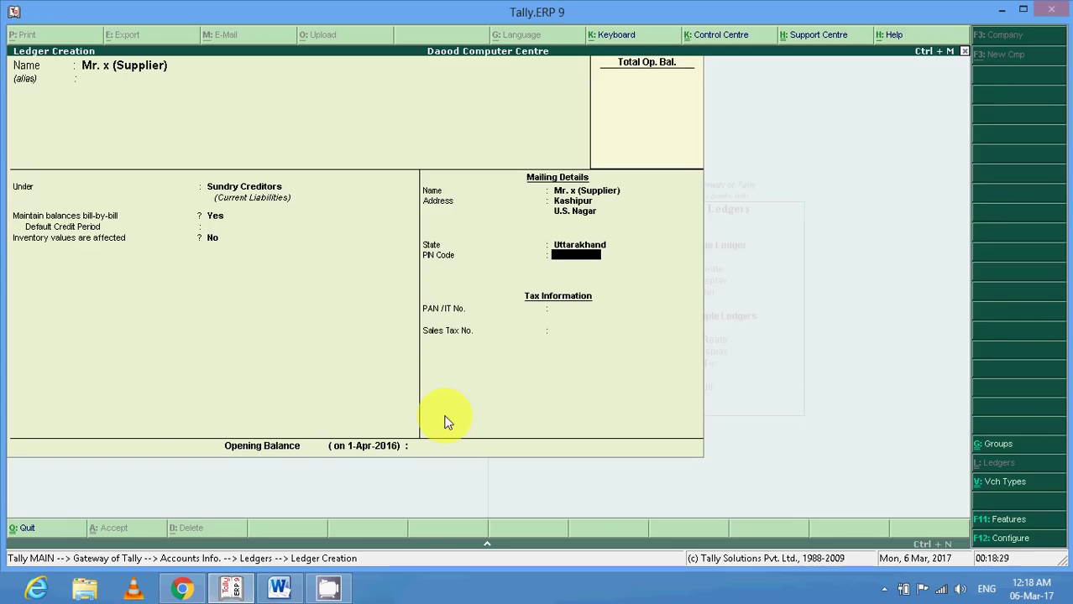
pyautogui.write('246722')
pyautogui.press('Return')
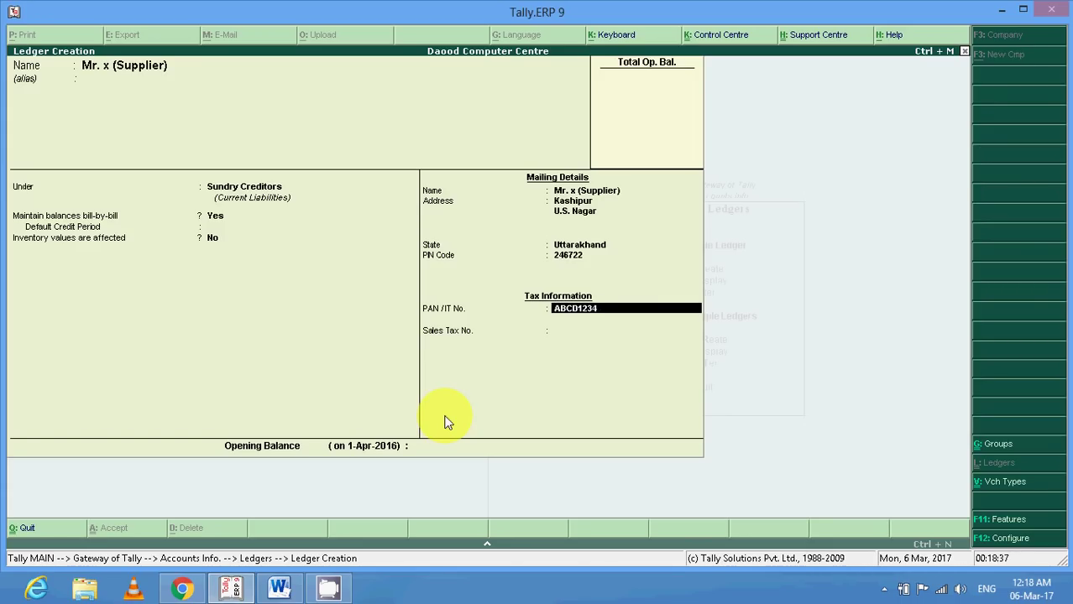
# Enter the PAN and sales tax number, skip the opening balance and save the ledger.
pyautogui.write('ABCD12345A')
pyautogui.press('Return')
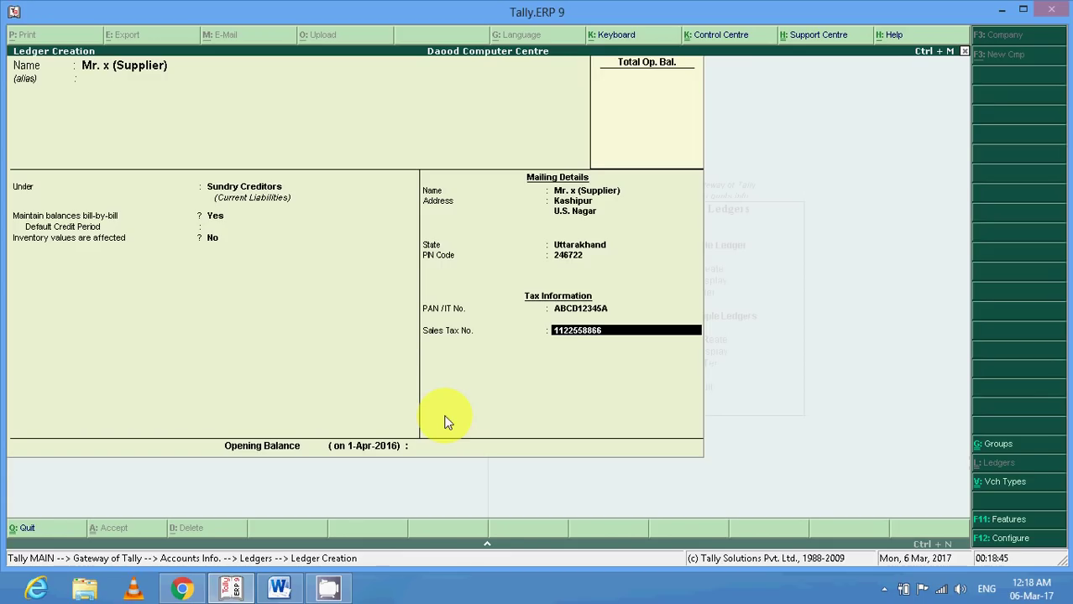
pyautogui.write('5')
pyautogui.press('Return')
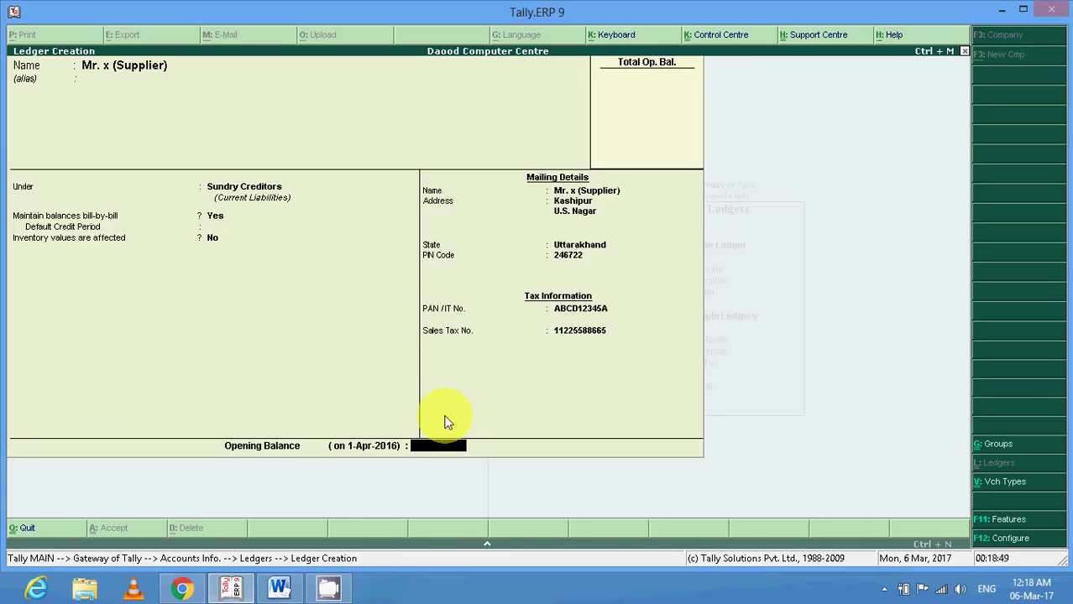
pyautogui.press('Return')
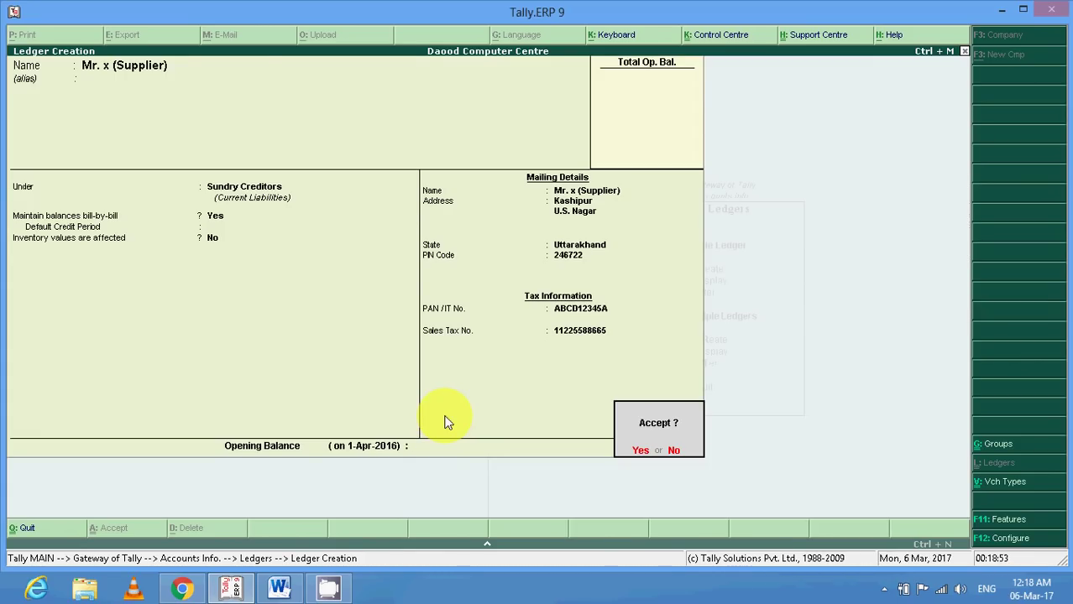
pyautogui.press('Return')
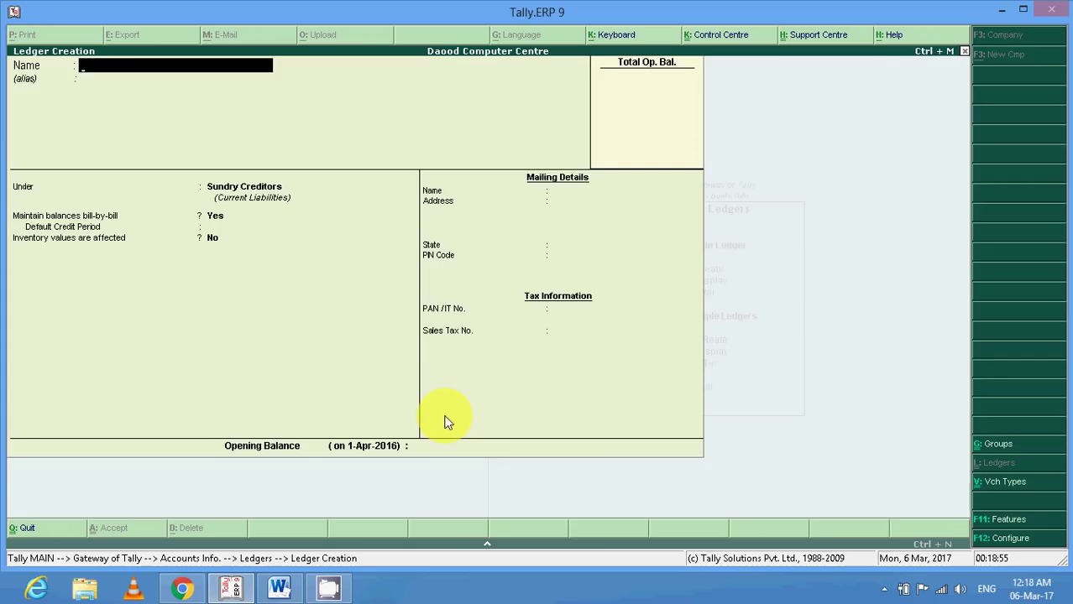
# Save a 'Mr. A (Customer)' ledger under Sundry Debtors, then bring up the Word notes.
pyautogui.write('Mr. A (Customer')
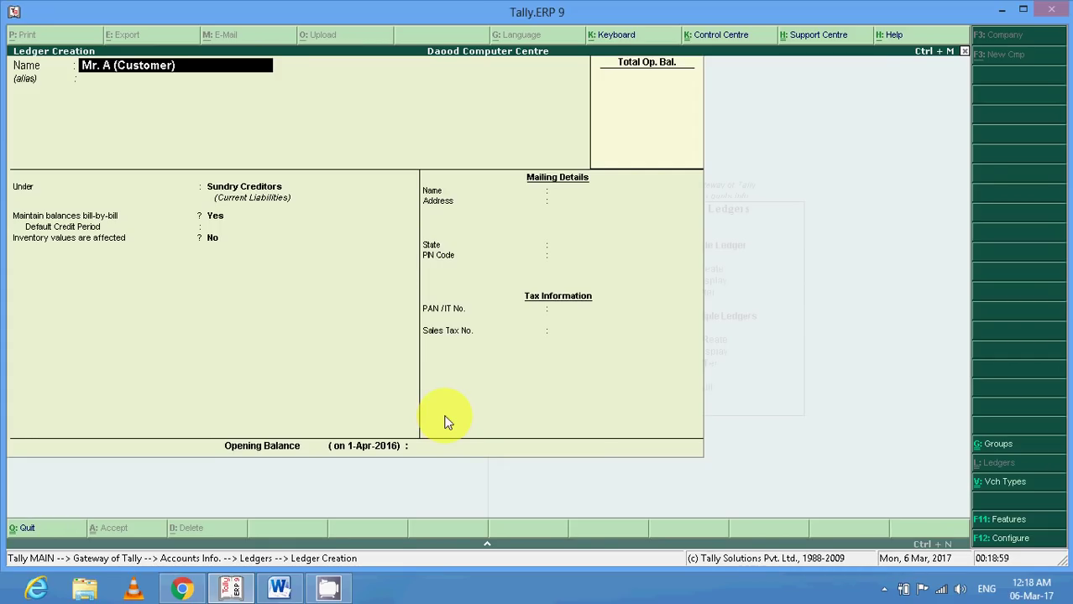
pyautogui.write(')')
pyautogui.press('Return')
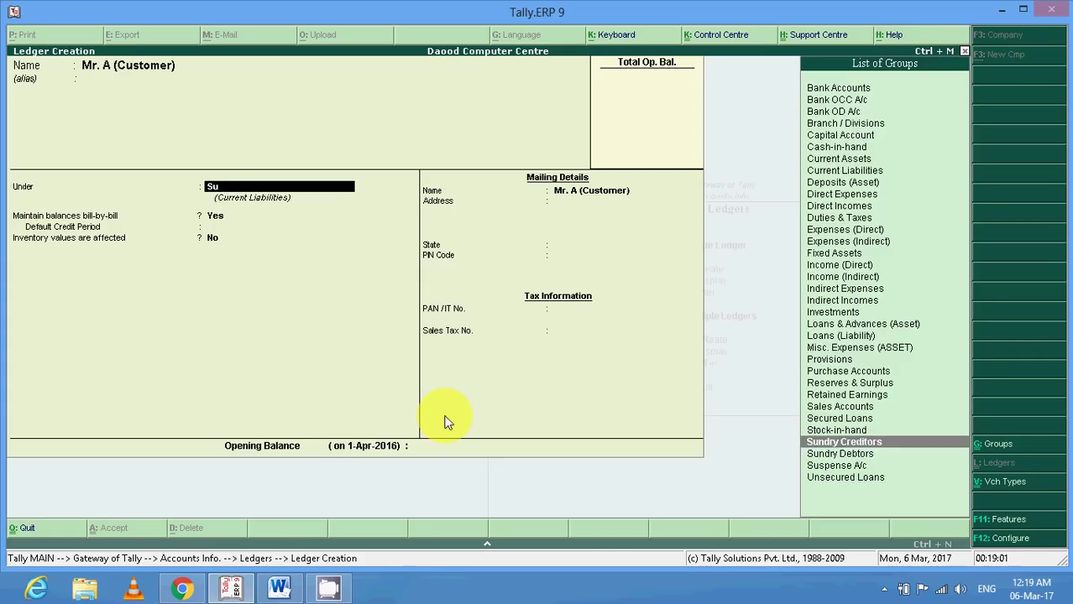
pyautogui.press('Down')
pyautogui.press('Return')
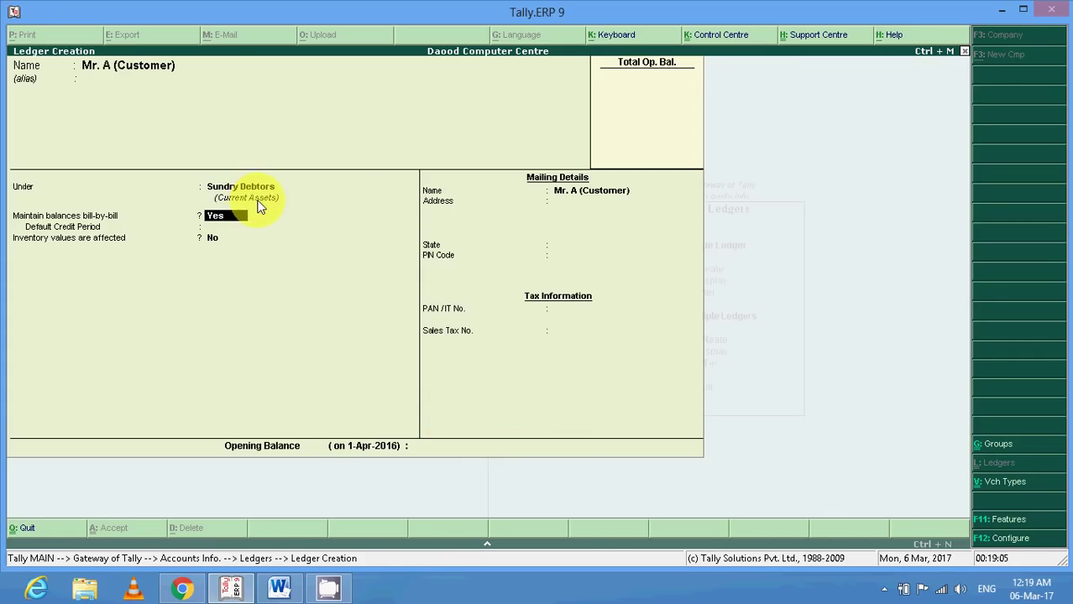
pyautogui.press('Return')
pyautogui.press('Return')
pyautogui.press('Return')
pyautogui.press('Return')
pyautogui.press('Return')
pyautogui.press('Return')
pyautogui.press('Return')
pyautogui.press('Return')
pyautogui.press('Return')
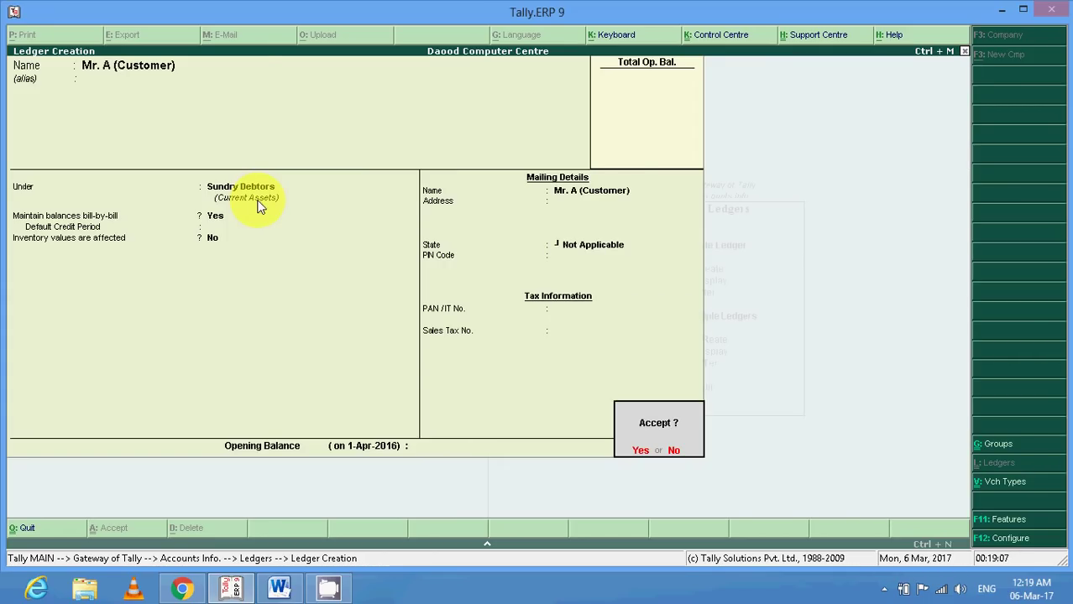
pyautogui.press('Return')
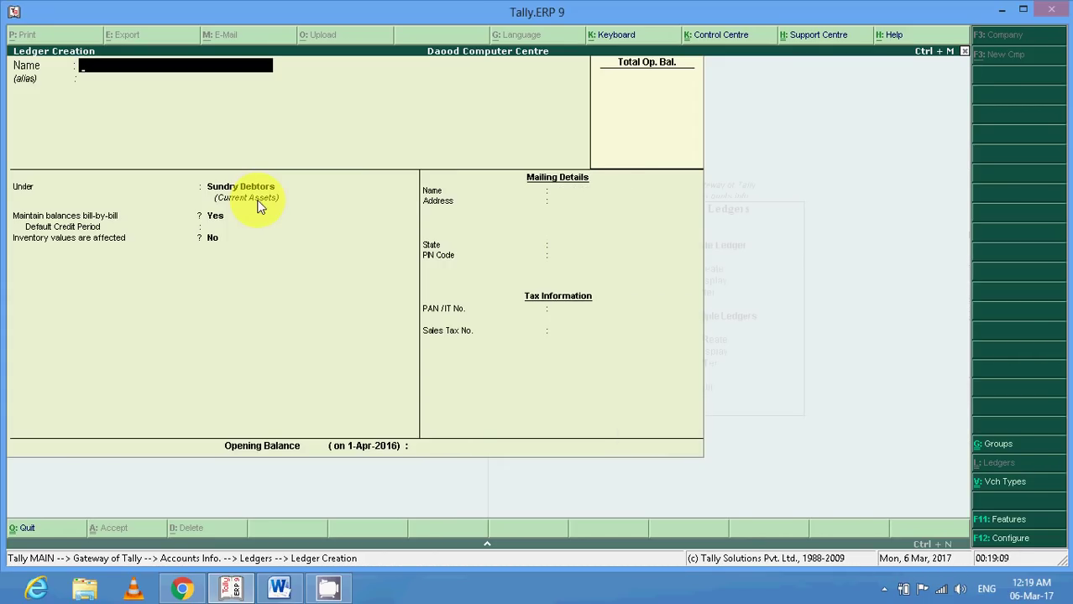
pyautogui.click(298, 592)
pyautogui.click(370, 404)
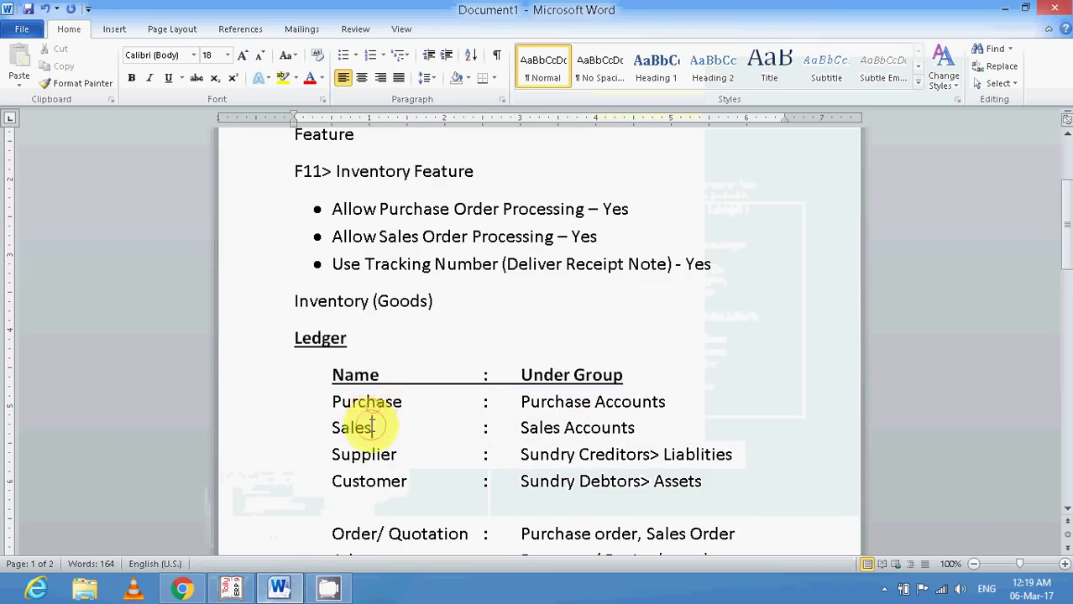
pyautogui.click(377, 481)
pyautogui.scroll(-2, 382, 481)
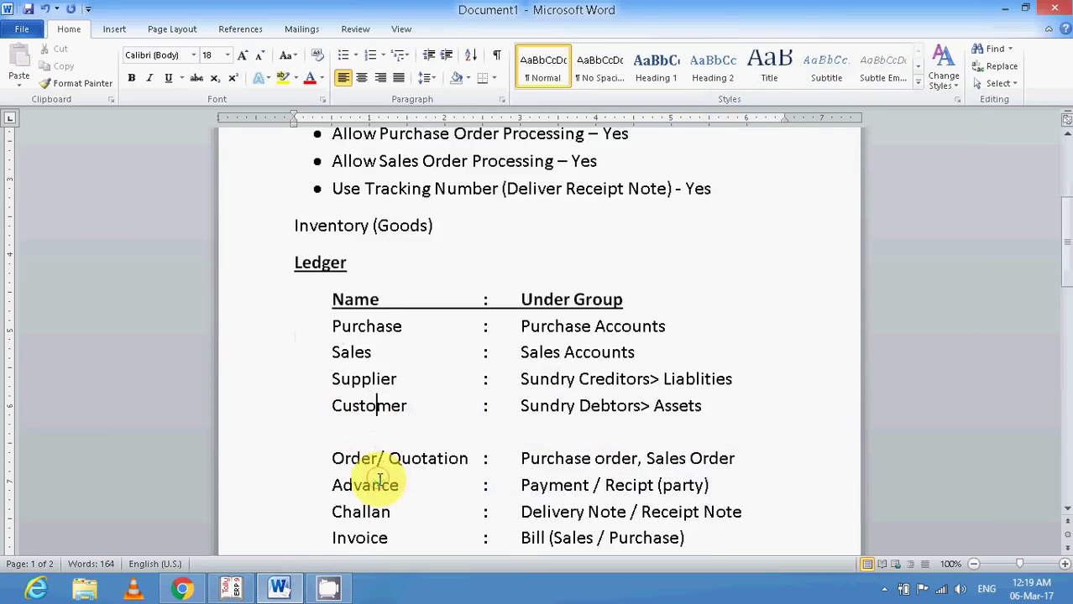
pyautogui.click(361, 383)
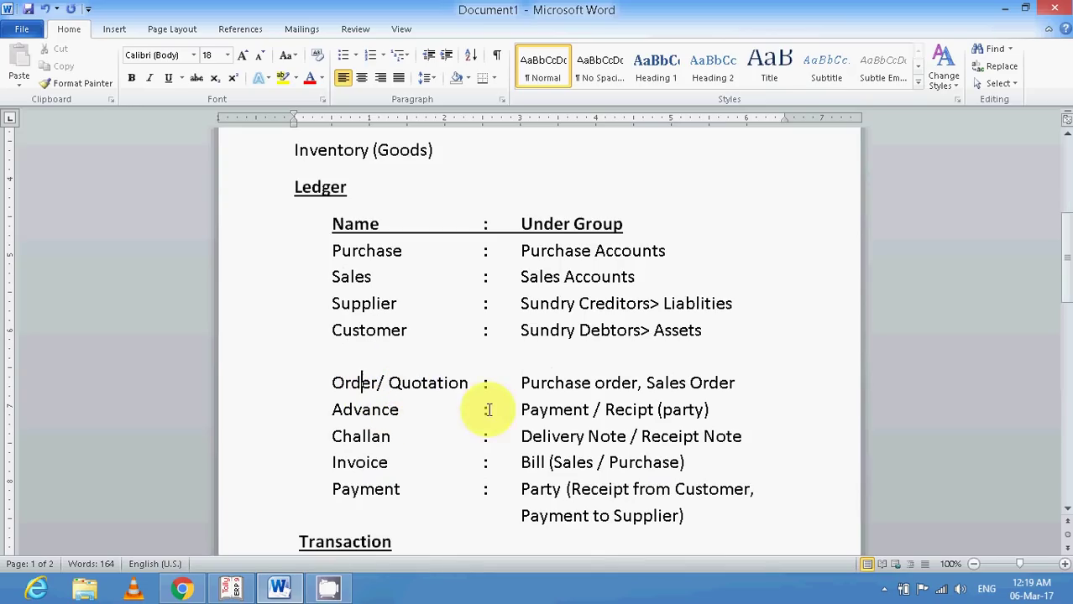
pyautogui.moveTo(515, 383); pyautogui.dragTo(739, 384)
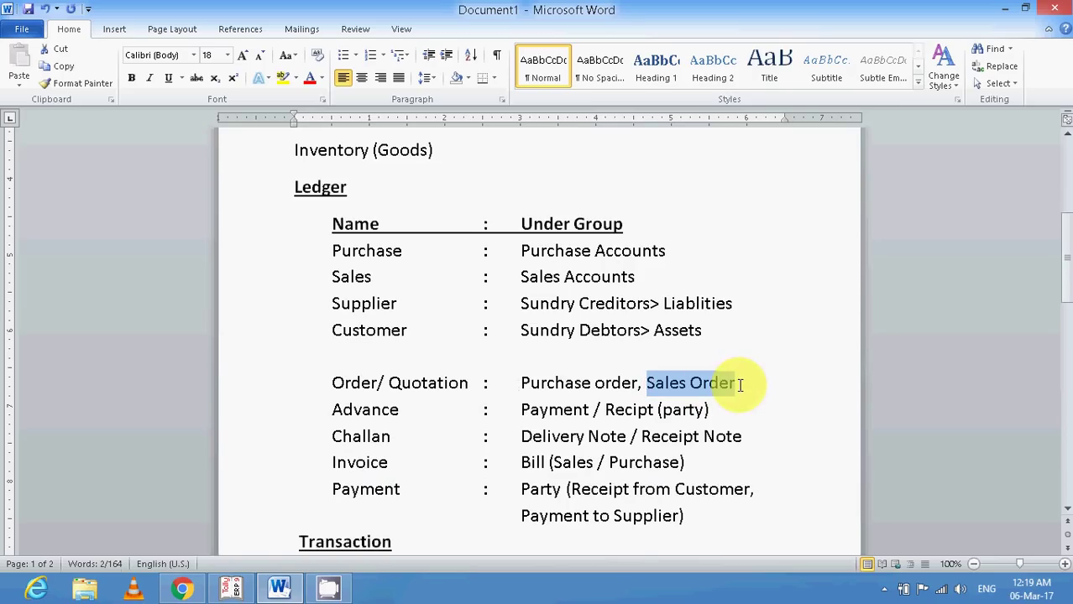
pyautogui.click(333, 411)
pyautogui.moveTo(522, 411); pyautogui.dragTo(652, 410)
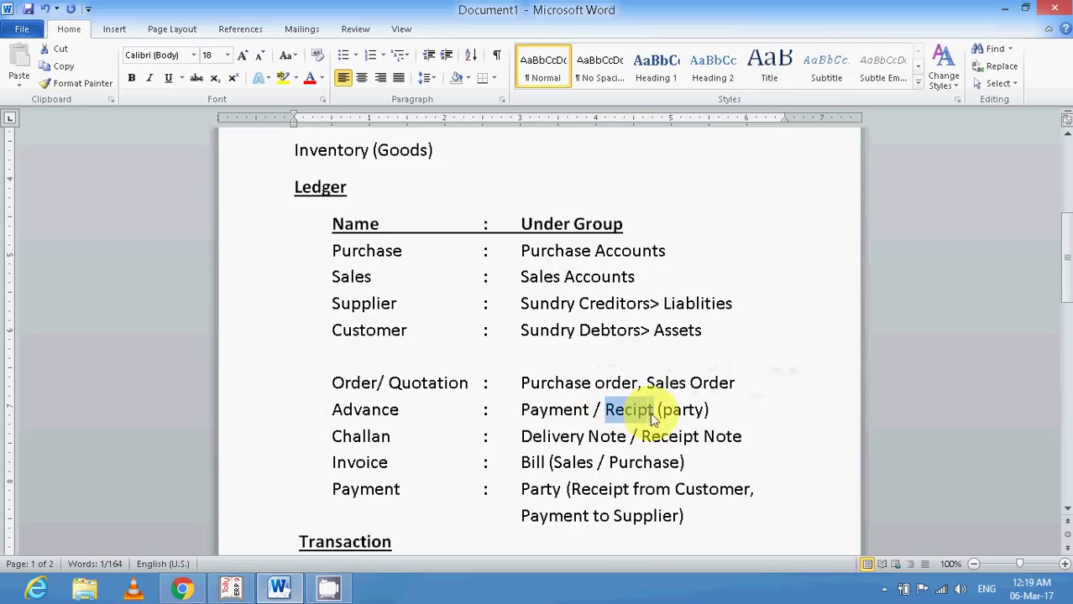
pyautogui.click(537, 382)
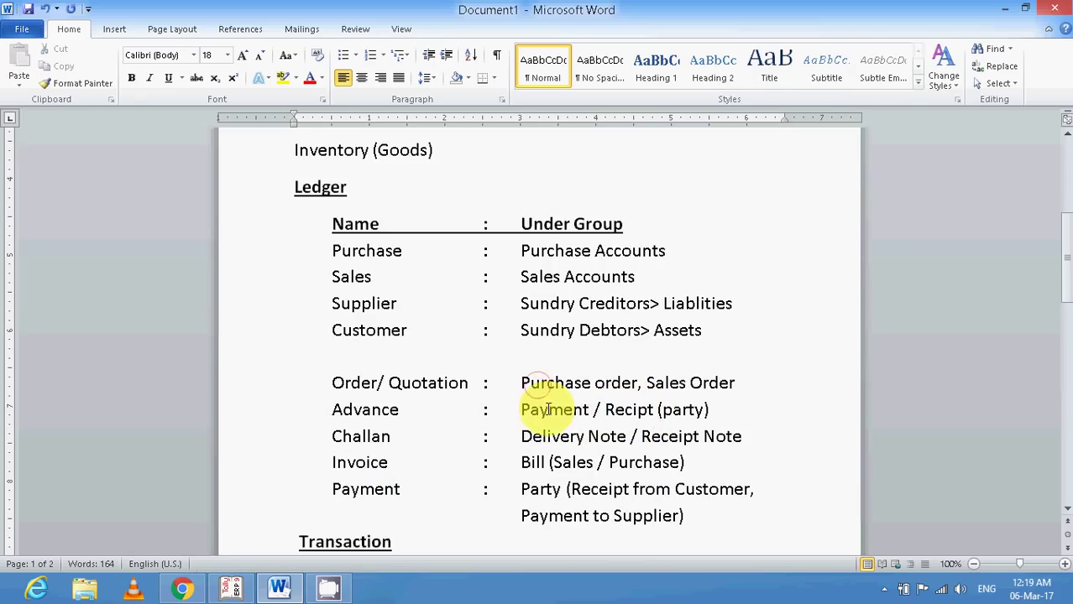
pyautogui.click(665, 383)
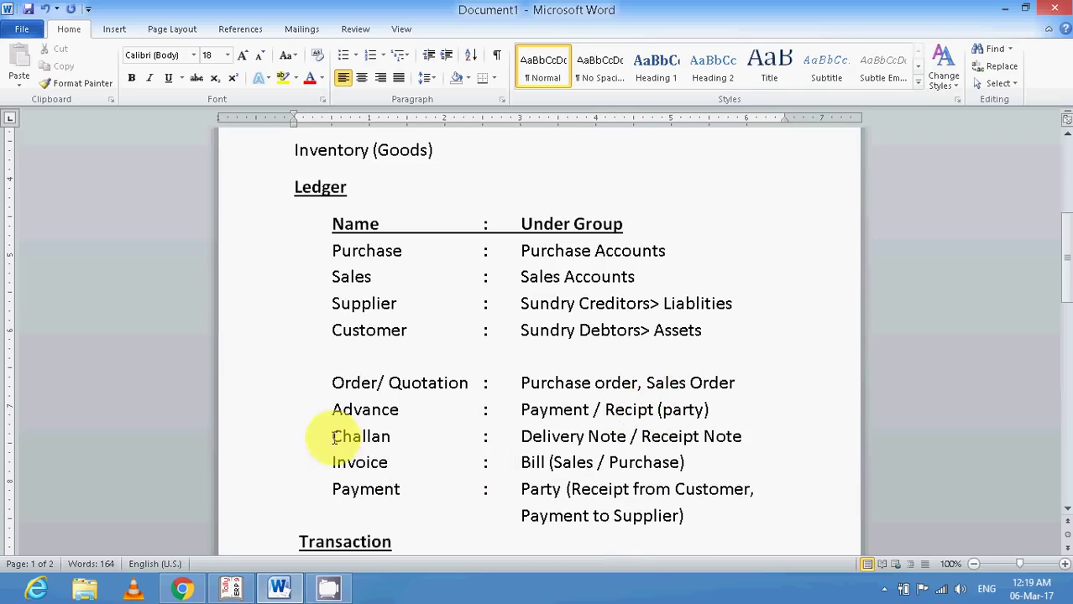
pyautogui.moveTo(335, 436); pyautogui.dragTo(395, 435)
pyautogui.moveTo(521, 437); pyautogui.dragTo(744, 439)
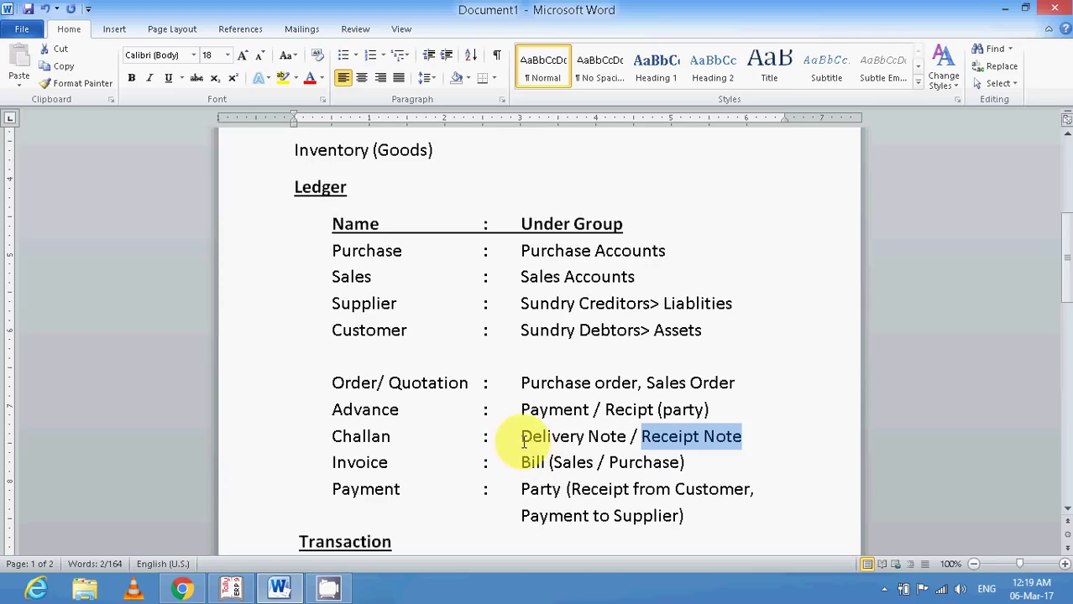
pyautogui.moveTo(521, 437); pyautogui.dragTo(626, 443)
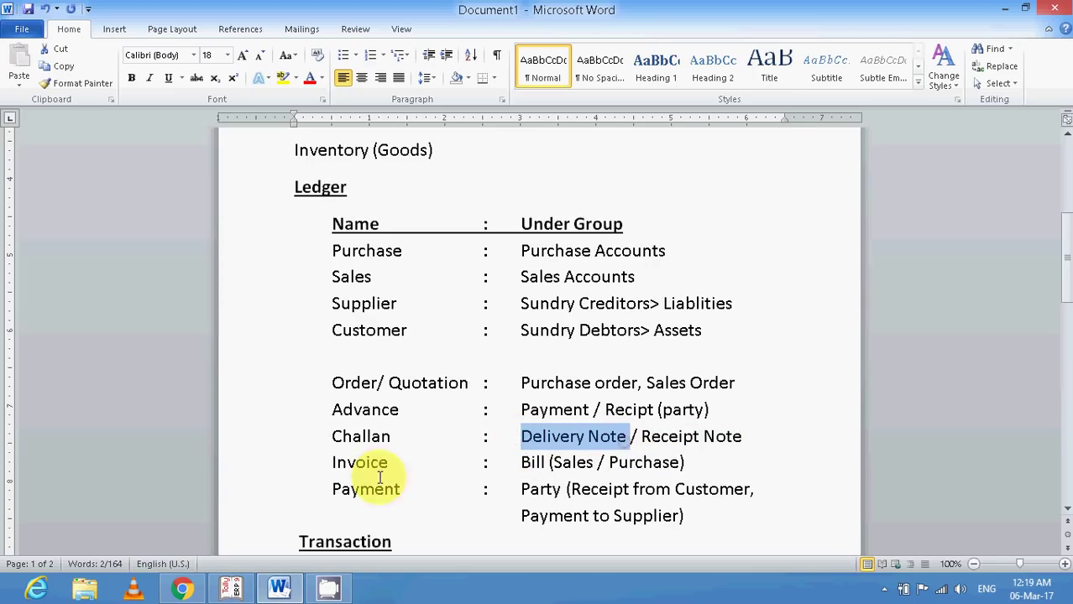
pyautogui.moveTo(331, 463); pyautogui.dragTo(388, 465)
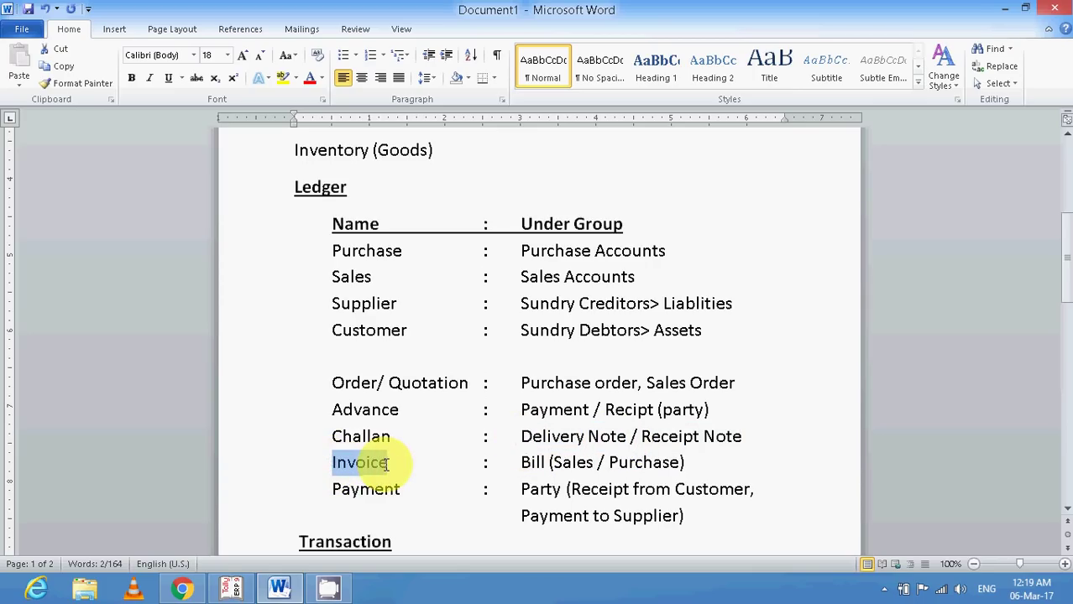
pyautogui.click(371, 437)
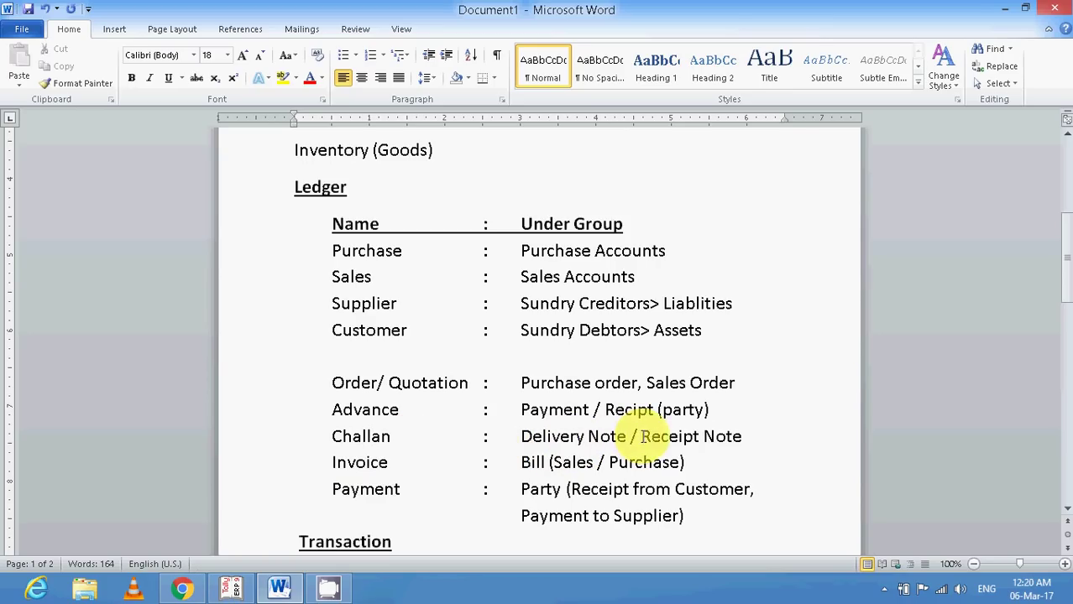
pyautogui.moveTo(640, 437); pyautogui.dragTo(733, 435)
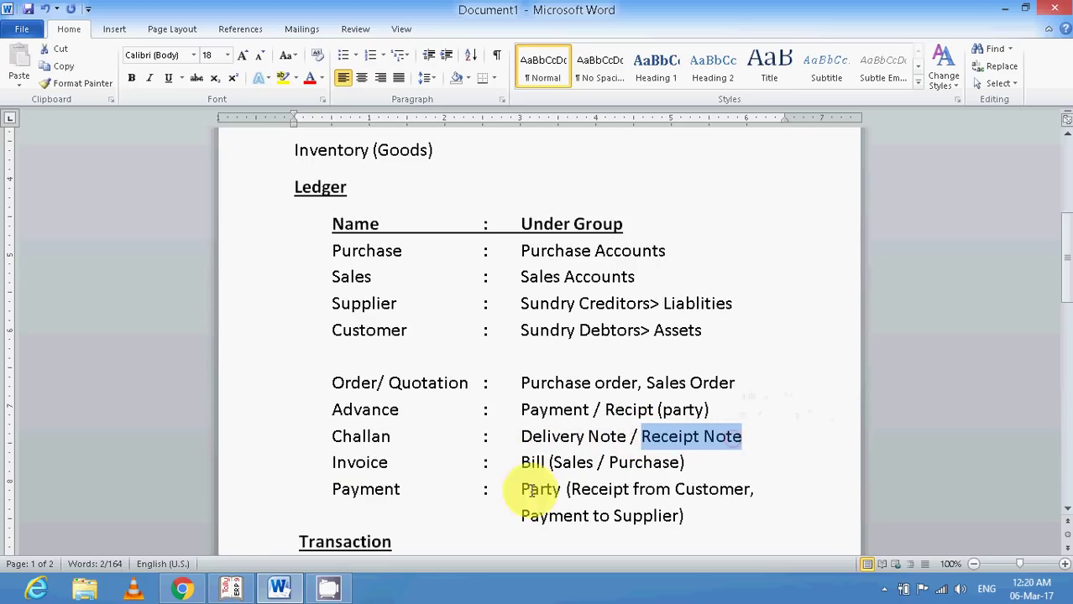
pyautogui.moveTo(334, 464); pyautogui.dragTo(393, 462)
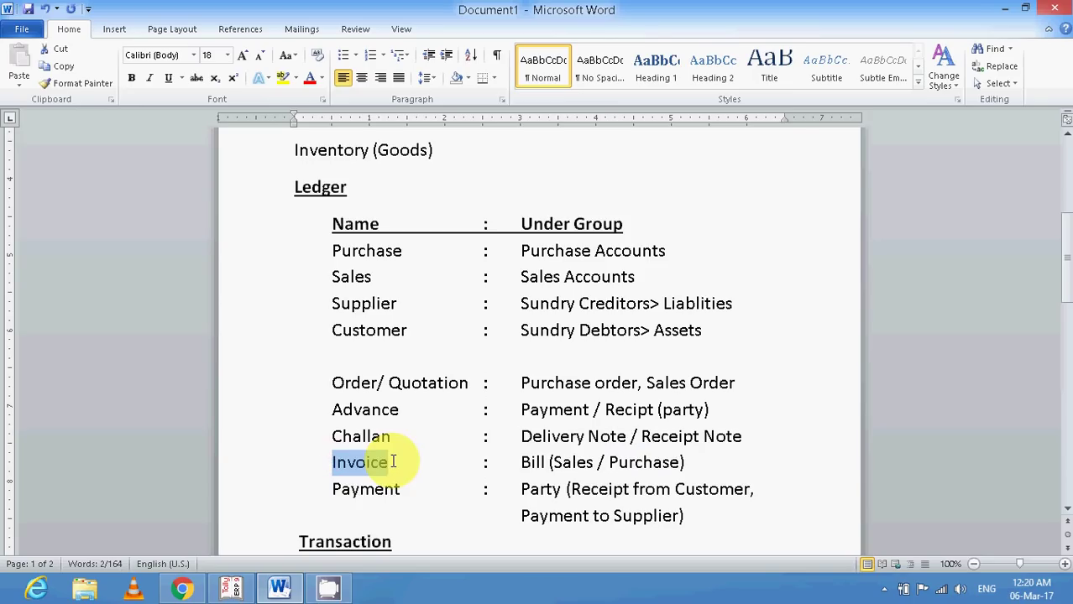
pyautogui.moveTo(518, 462); pyautogui.dragTo(669, 466)
pyautogui.click(567, 466)
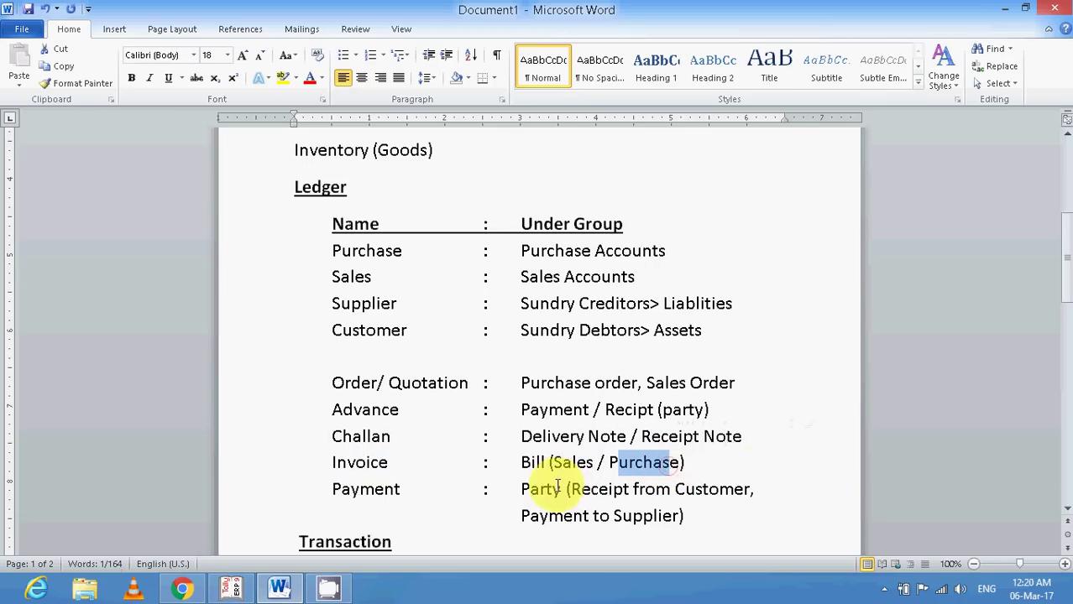
pyautogui.moveTo(554, 471); pyautogui.dragTo(678, 464)
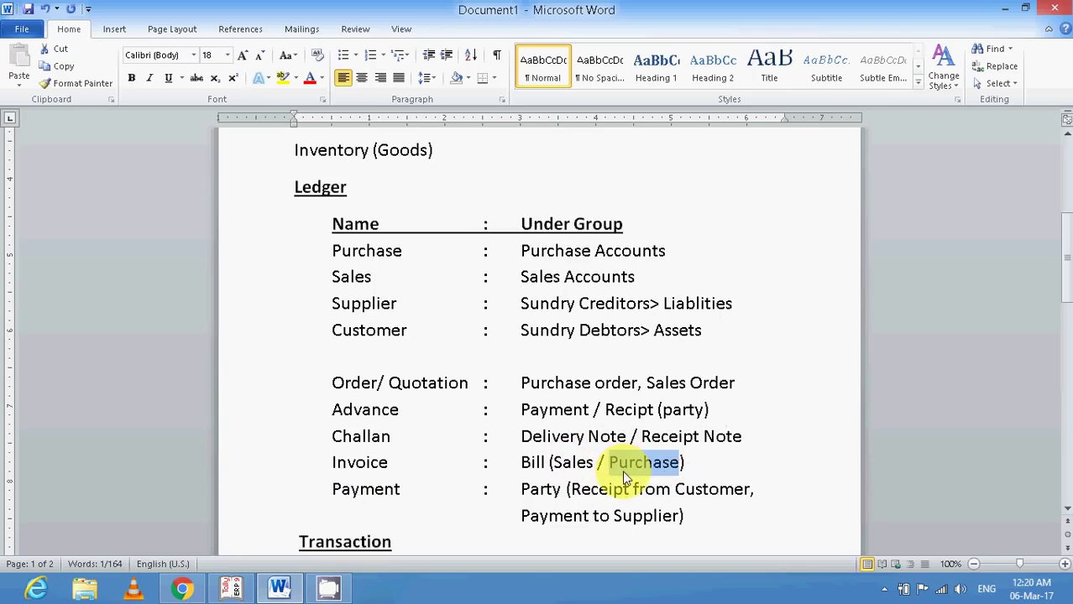
pyautogui.scroll(-1, 623, 478)
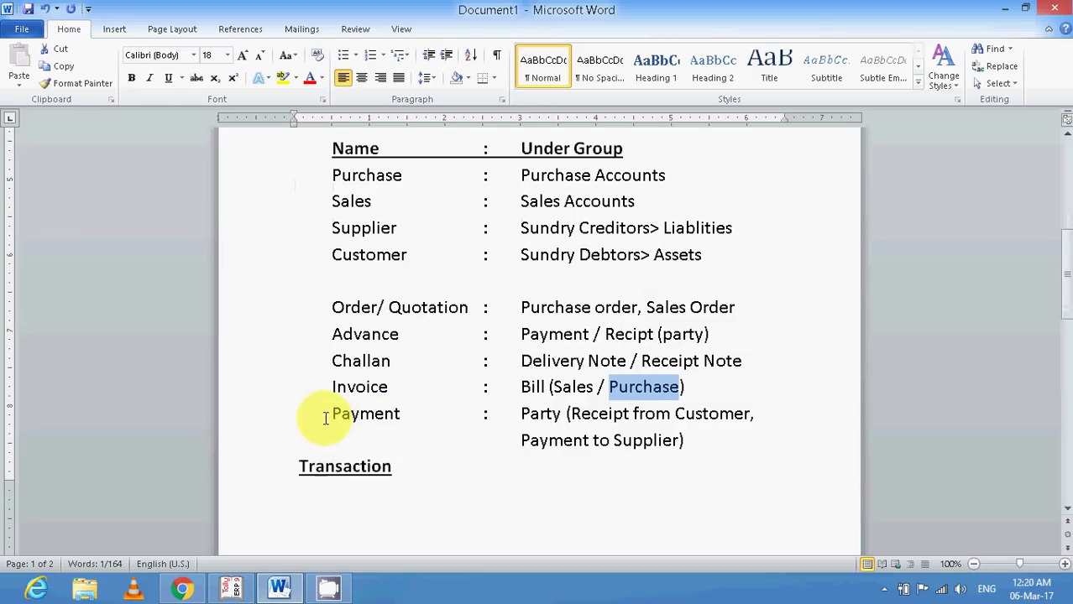
pyautogui.moveTo(324, 417); pyautogui.dragTo(402, 414)
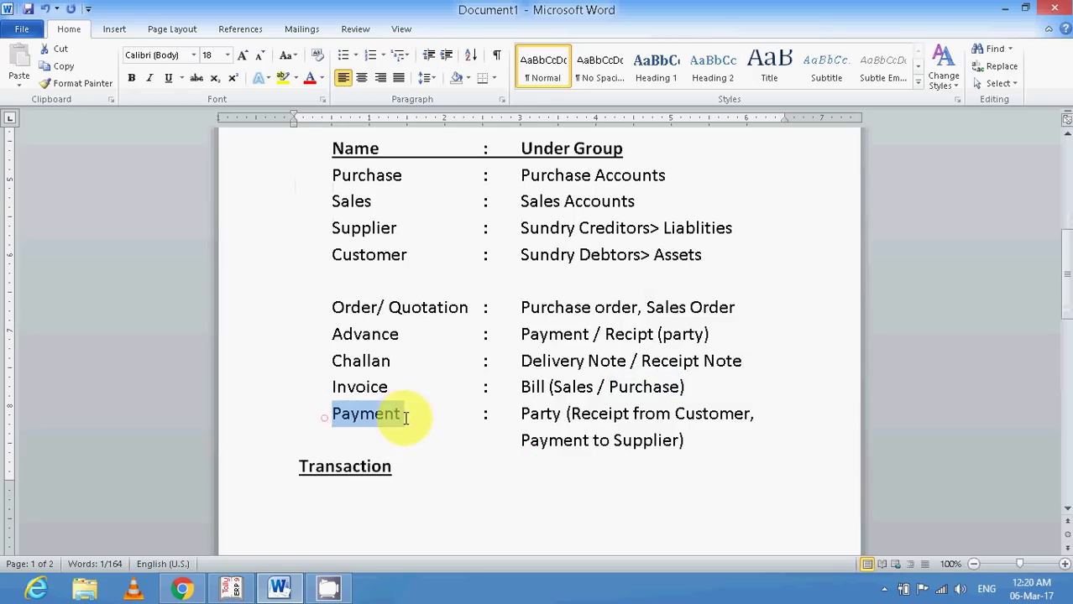
pyautogui.click(527, 427)
pyautogui.press('Right')
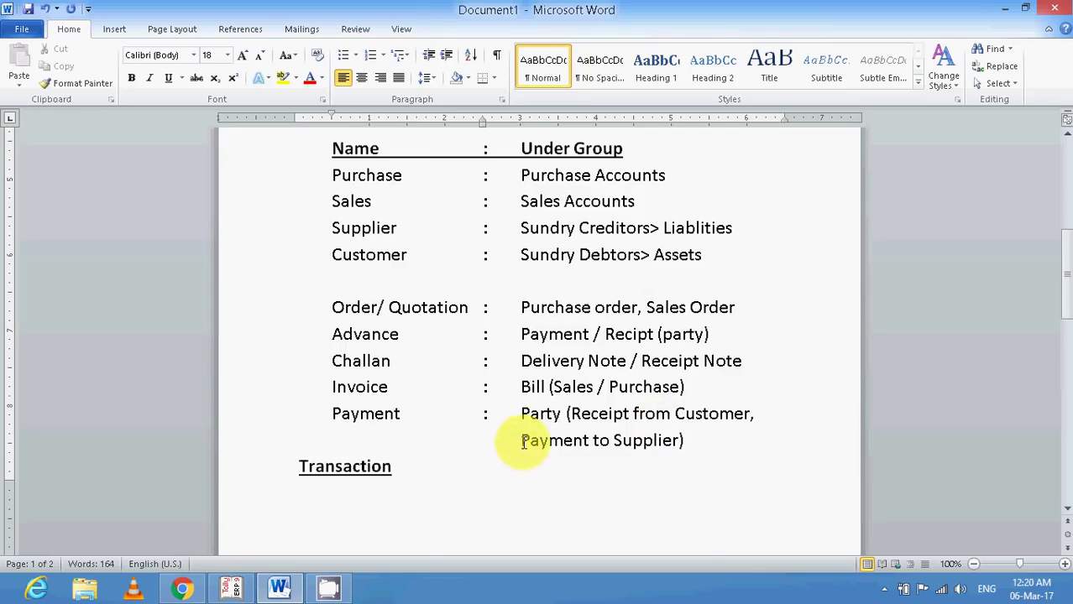
pyautogui.moveTo(520, 441); pyautogui.dragTo(623, 463)
pyautogui.scroll(-3, 565, 481)
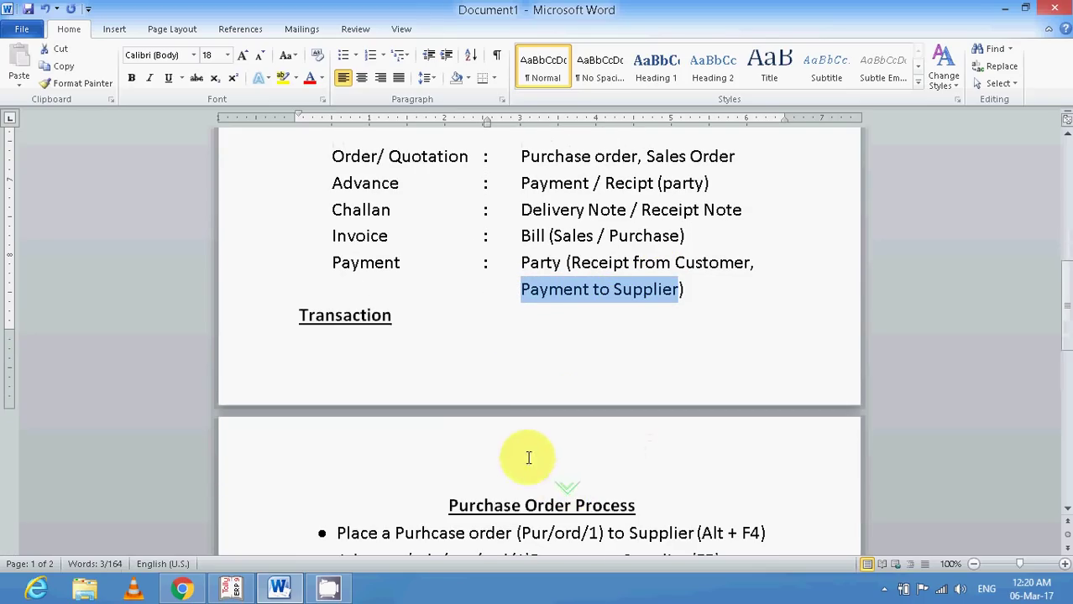
# Move the Transaction heading to a new page and highlight the Purchase Order Process notes.
pyautogui.click(304, 319)
pyautogui.hotkey('ctrl', 'Return')
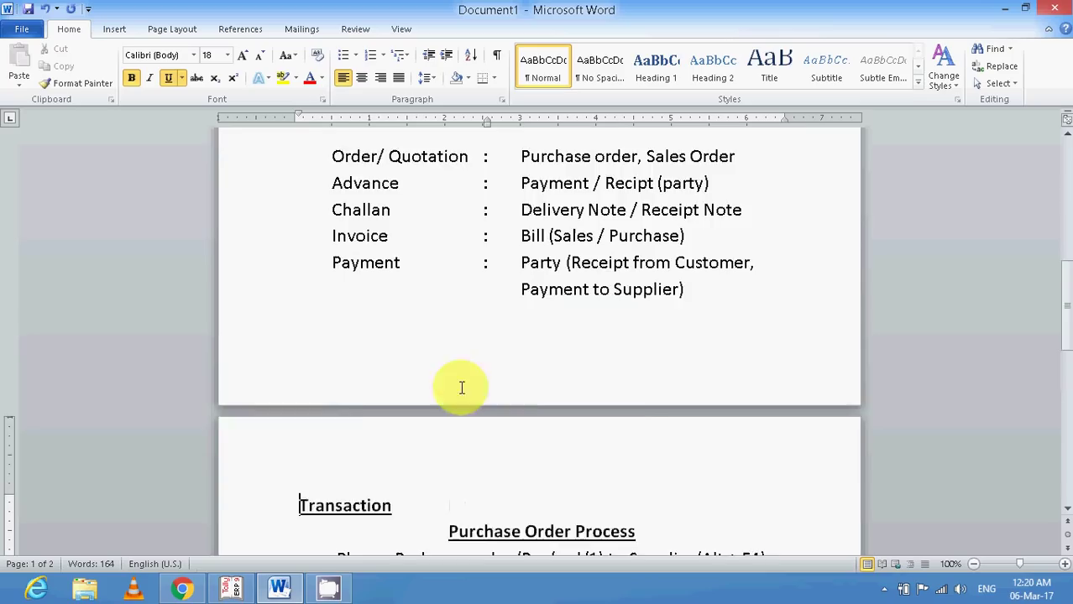
pyautogui.scroll(-3, 463, 387)
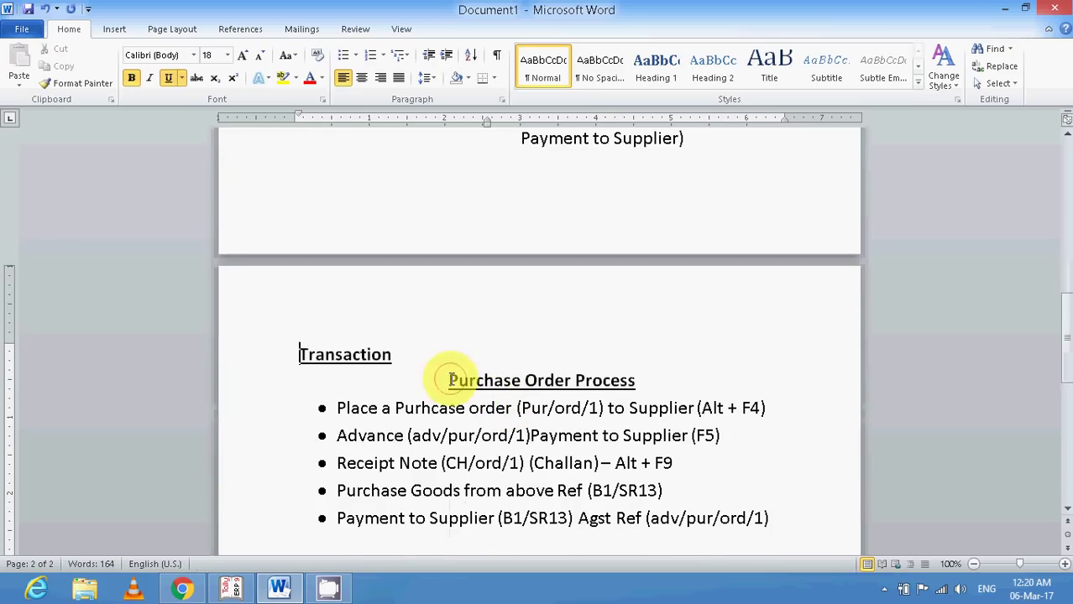
pyautogui.moveTo(448, 376); pyautogui.dragTo(603, 377)
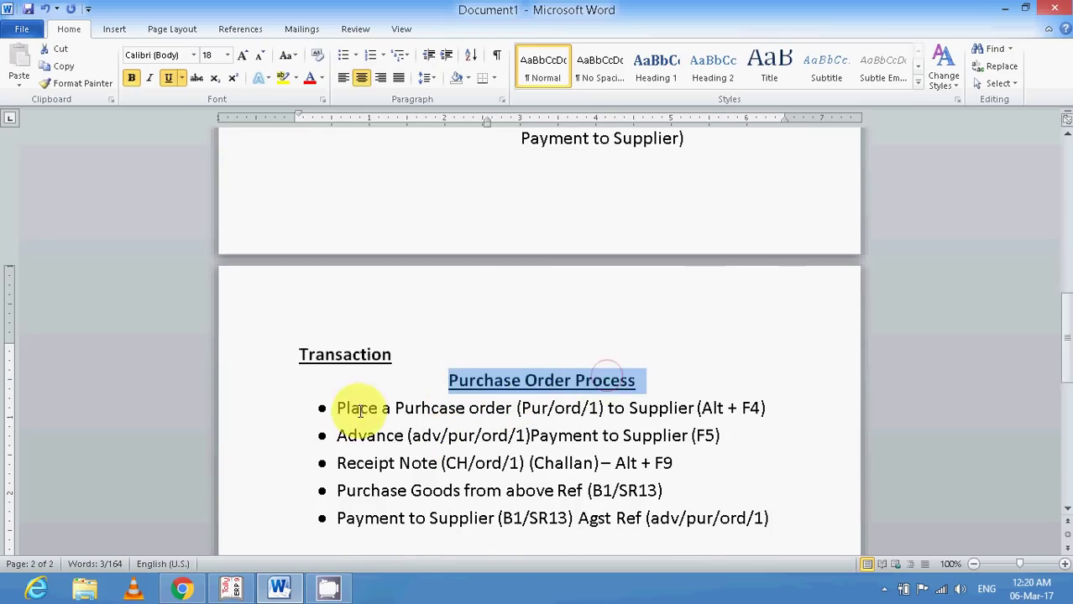
pyautogui.moveTo(516, 408); pyautogui.dragTo(604, 411)
pyautogui.click(650, 410)
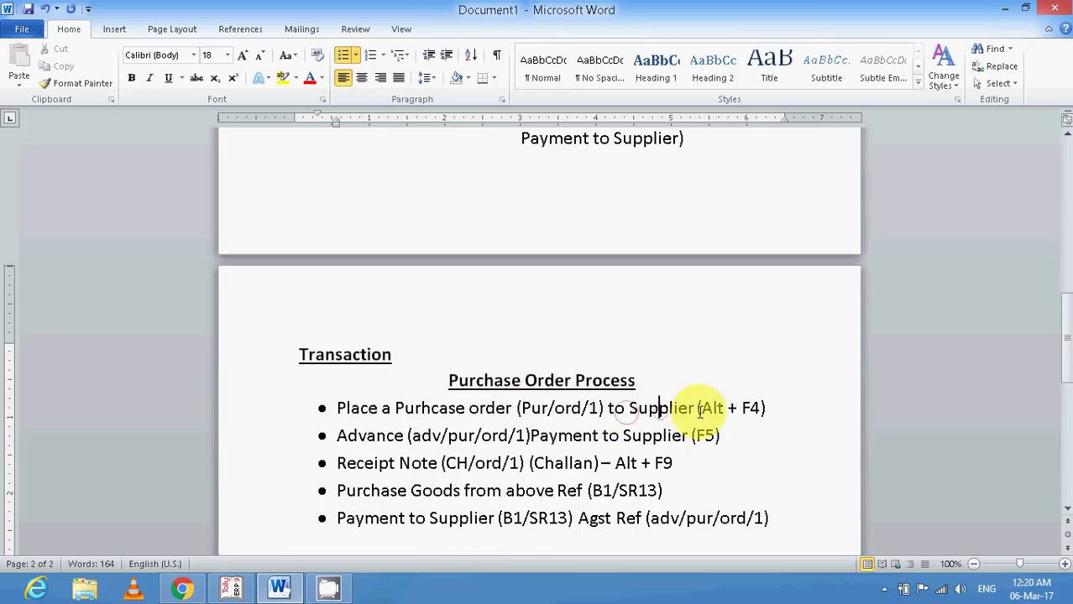
pyautogui.moveTo(696, 410); pyautogui.dragTo(766, 409)
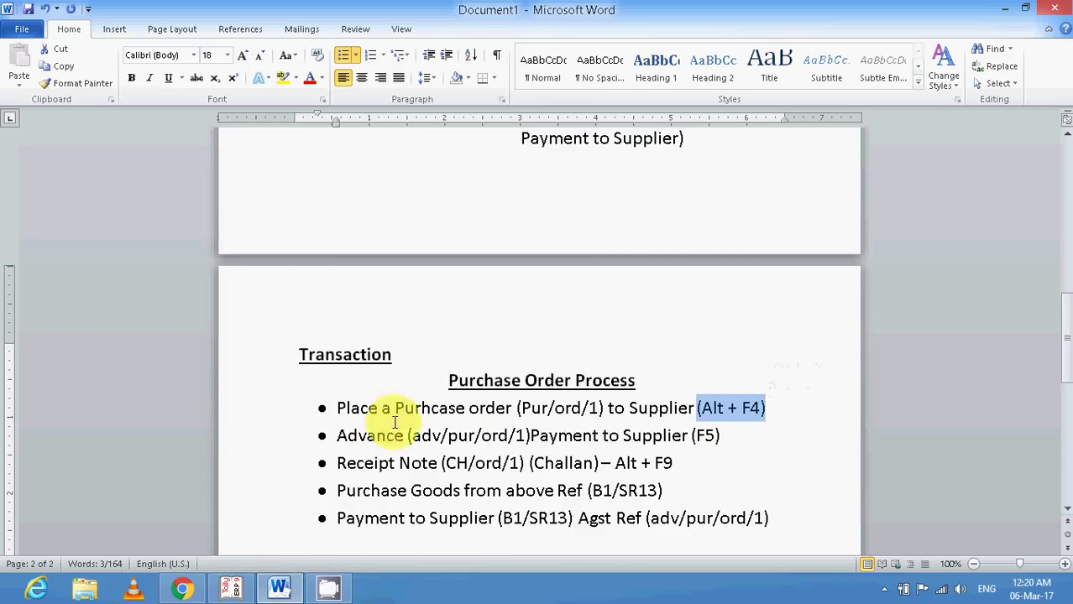
# Return to Tally.ERP 9's Gateway of Tally with Accounting Vouchers selected.
pyautogui.click(230, 588)
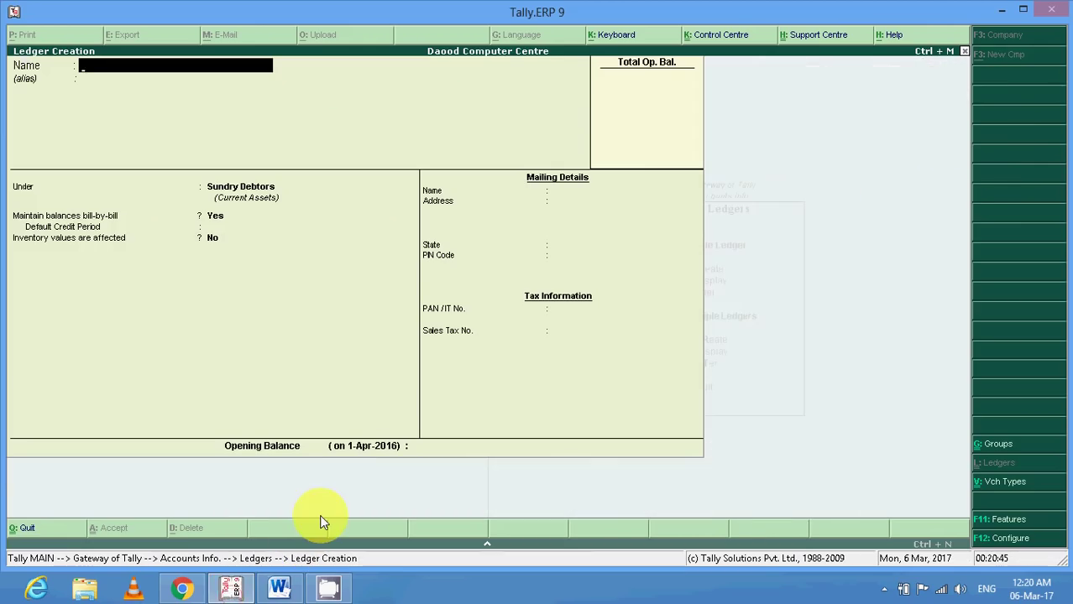
pyautogui.press('Escape')
pyautogui.press('Escape')
pyautogui.press('Escape')
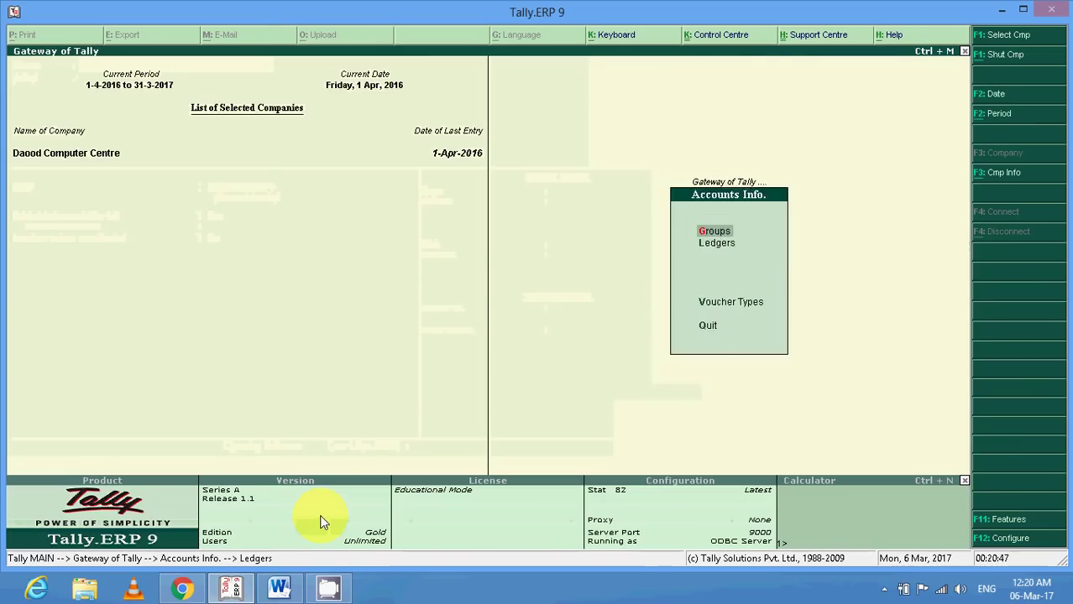
pyautogui.press('Down')
pyautogui.press('Down')
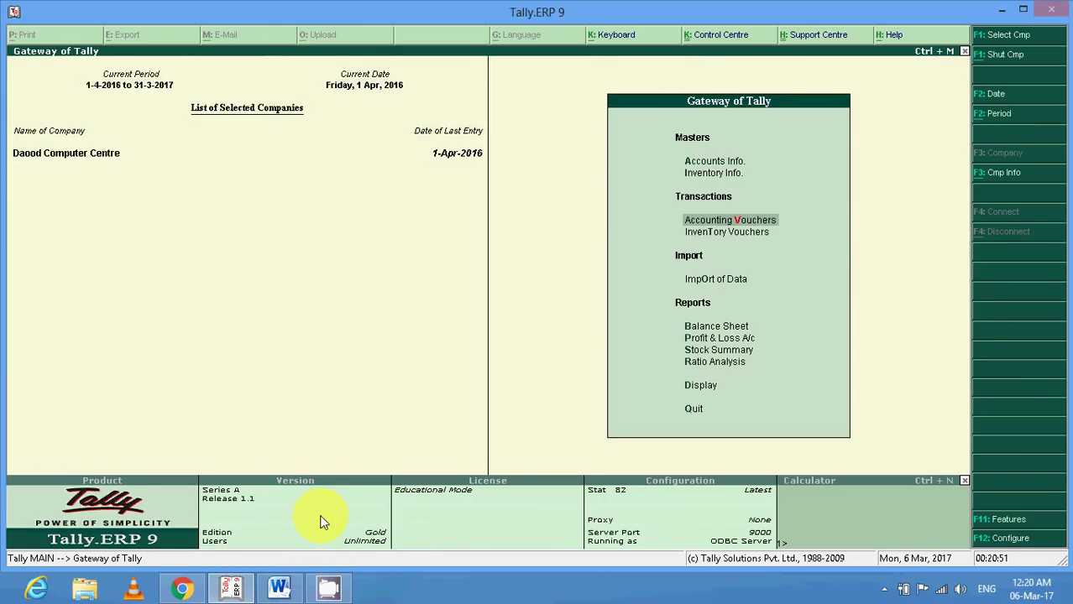
# Open voucher entry and switch to a new Purchase Order voucher with Alt+F4.
pyautogui.press('Return')
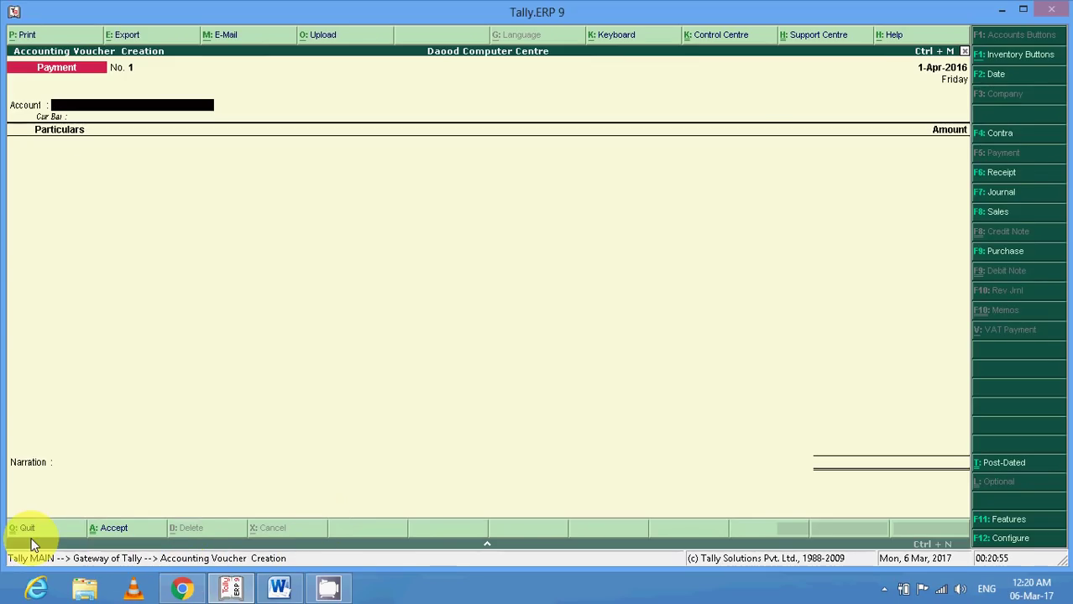
pyautogui.hotkey('alt', 'F4')
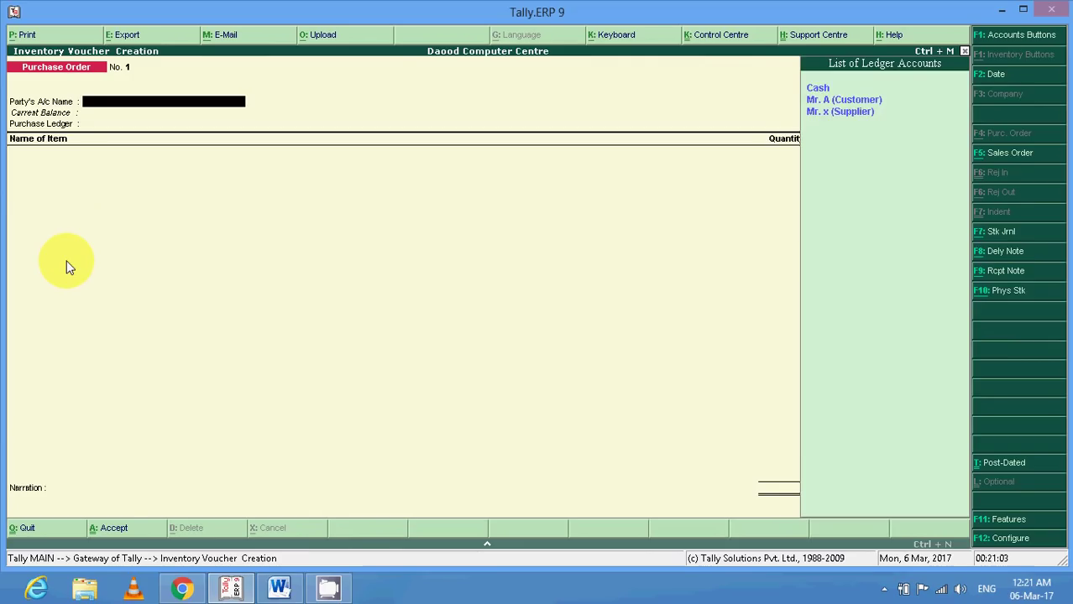
# Select Mr. x (Supplier) as the Party's A/c Name.
pyautogui.press('Down')
pyautogui.press('Down')
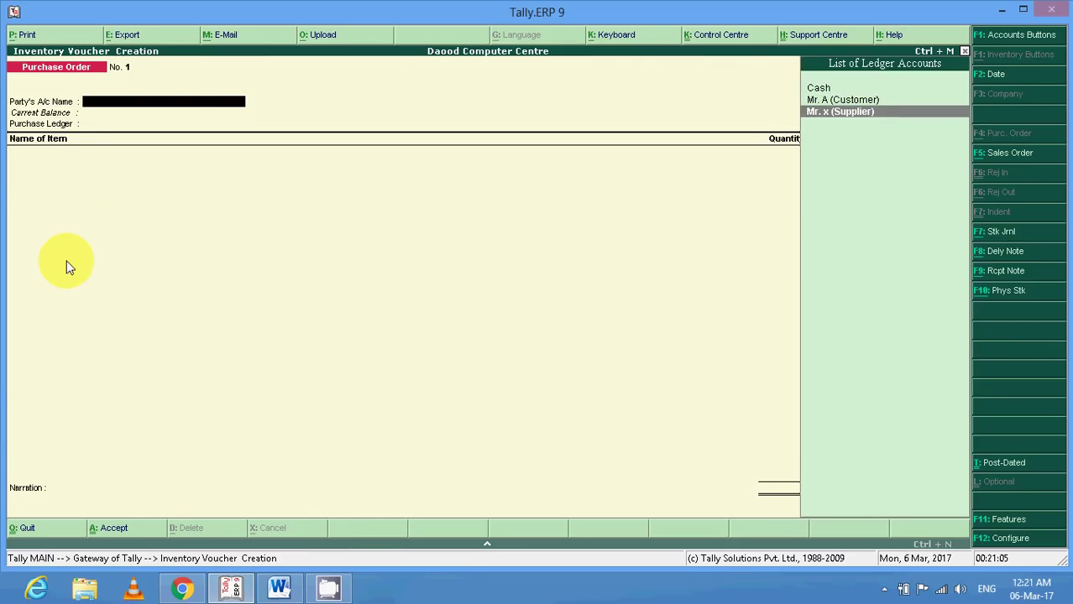
pyautogui.press('Return')
pyautogui.press('Return')
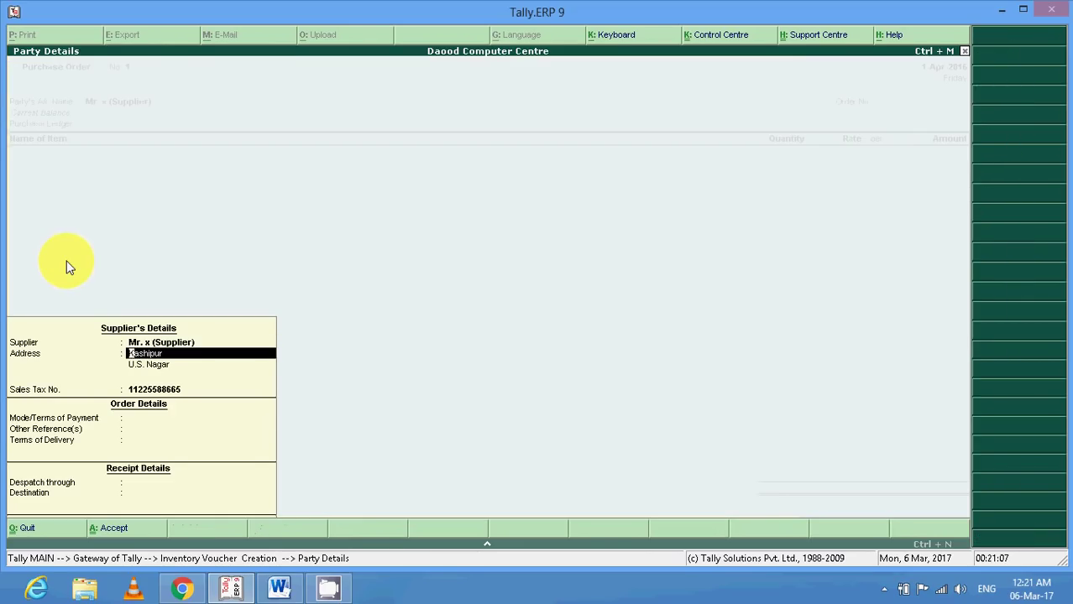
pyautogui.press('Return')
pyautogui.press('Return')
pyautogui.press('Return')
pyautogui.press('Return')
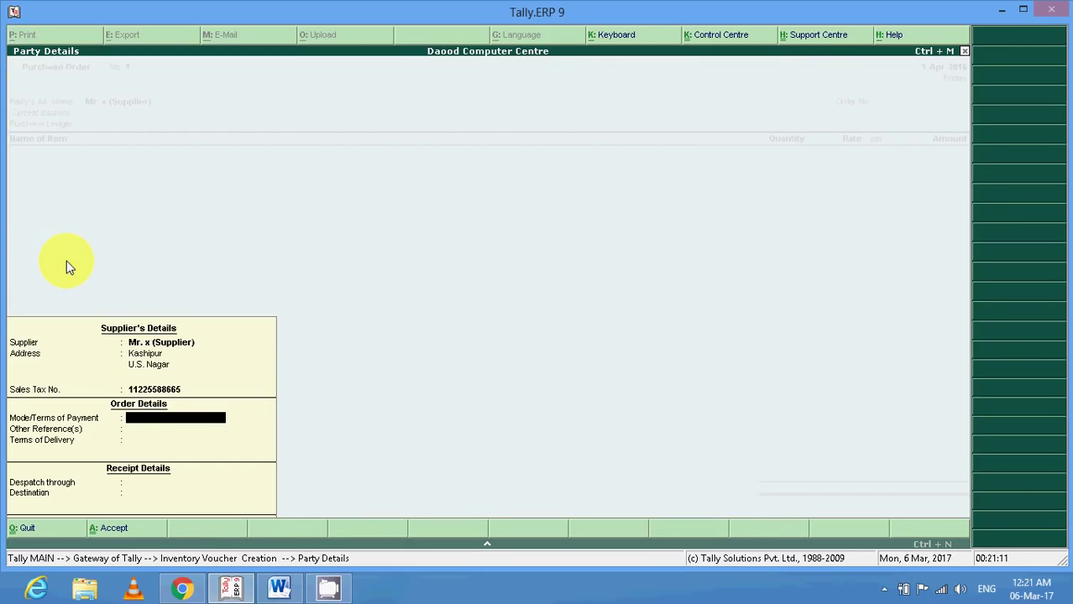
# Fill Party Details: online payment, n/a reference, by transport, S.K.GOODS CARRIER, destination KALAGARH.
pyautogui.write('online payment')
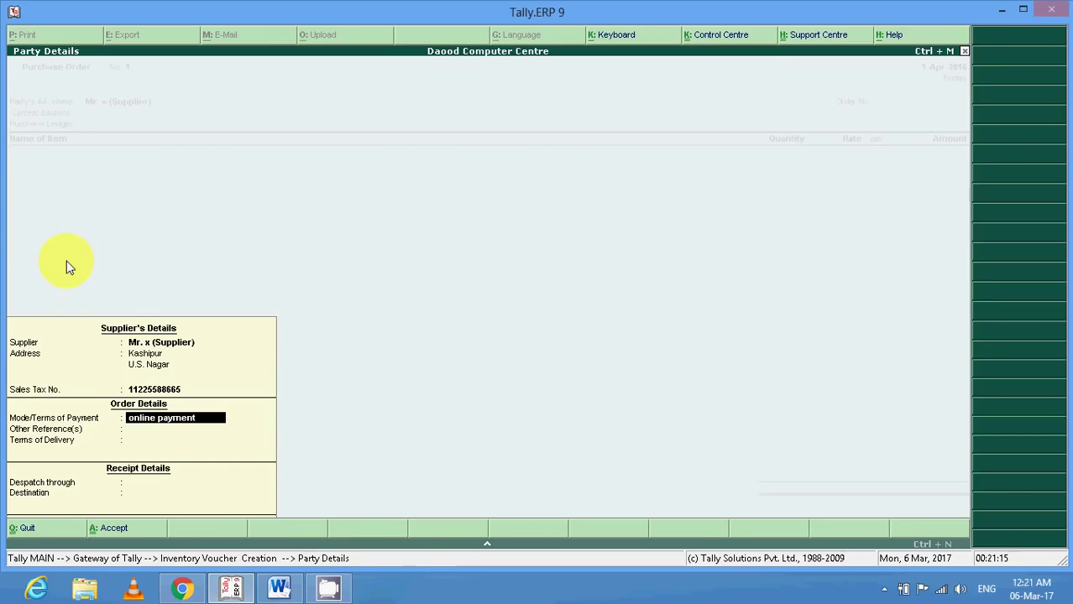
pyautogui.press('Return')
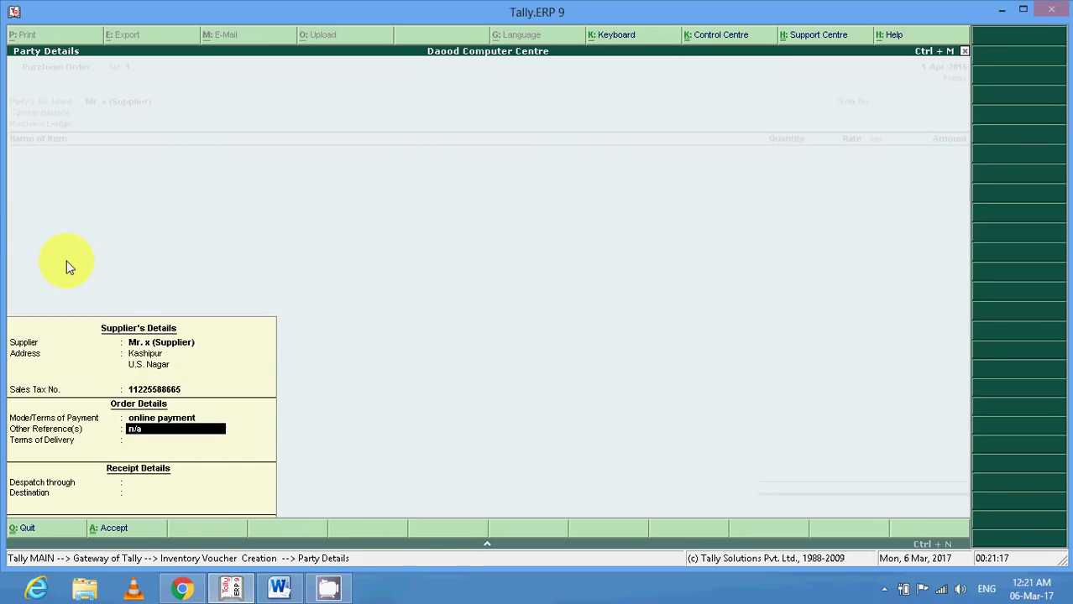
pyautogui.press('Return')
pyautogui.write('by')
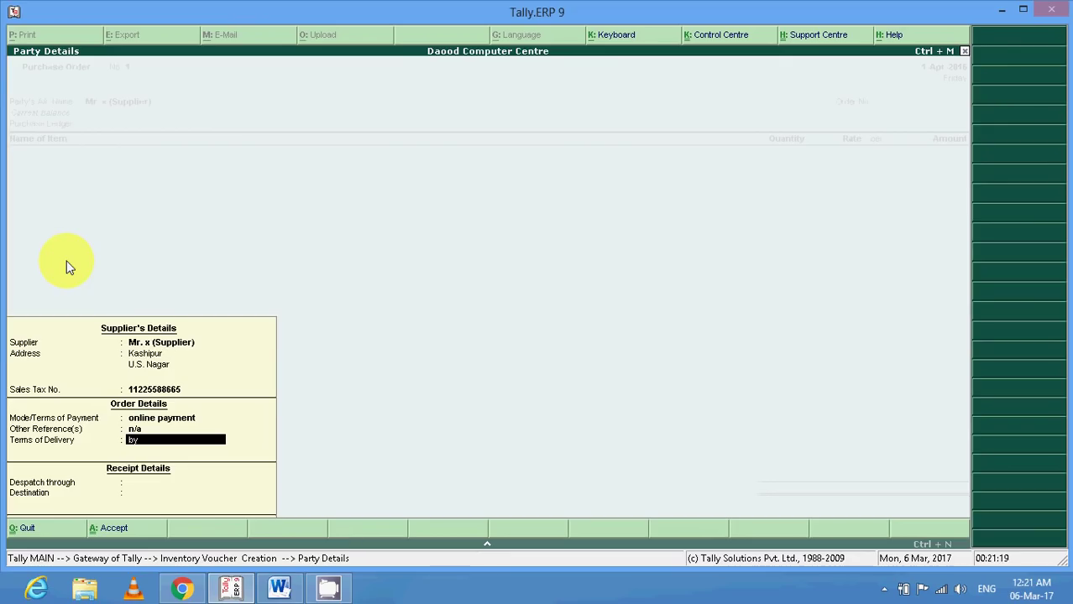
pyautogui.write(' transport')
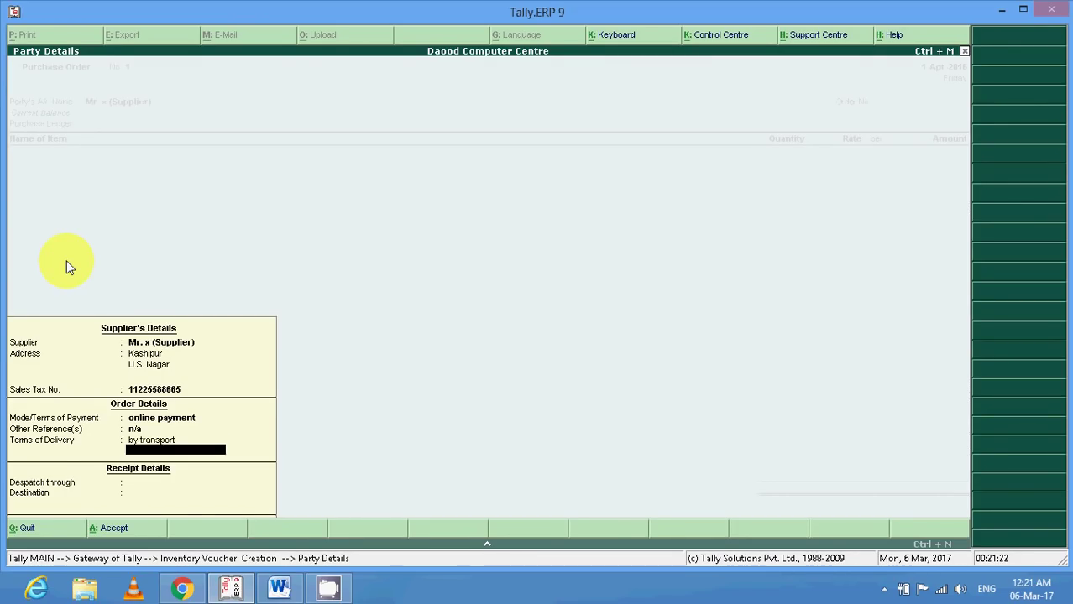
pyautogui.press('Return')
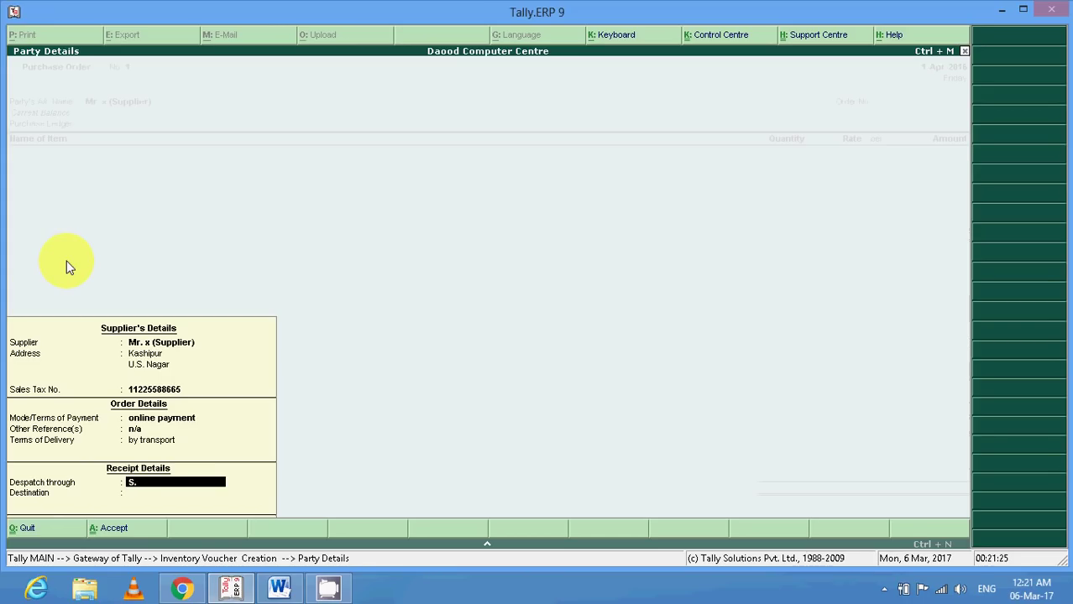
pyautogui.write('K.GOODS CARRIER')
pyautogui.press('Return')
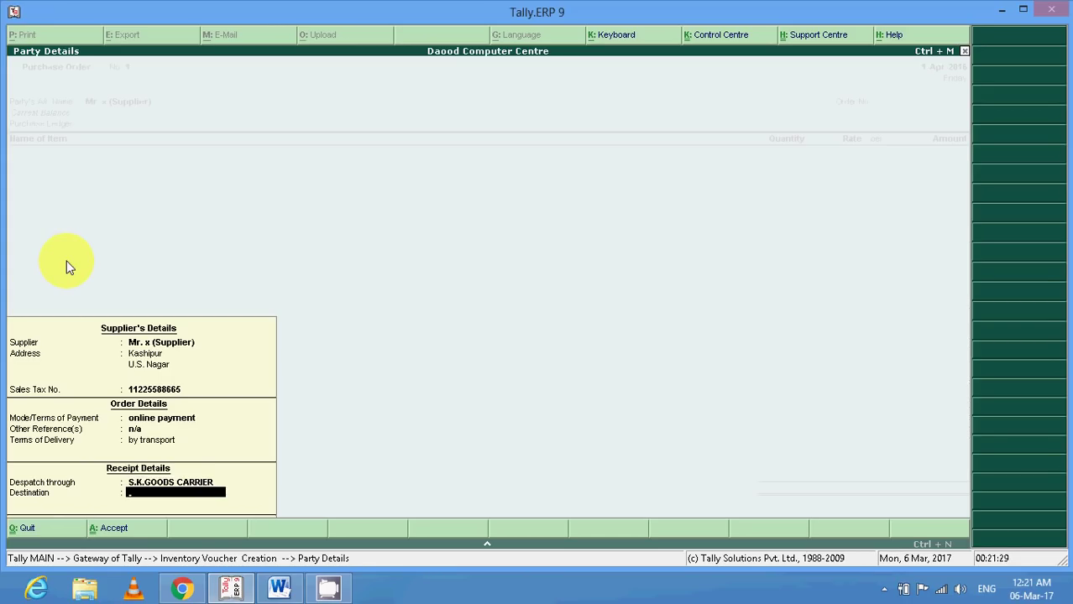
pyautogui.write('KALAGARH')
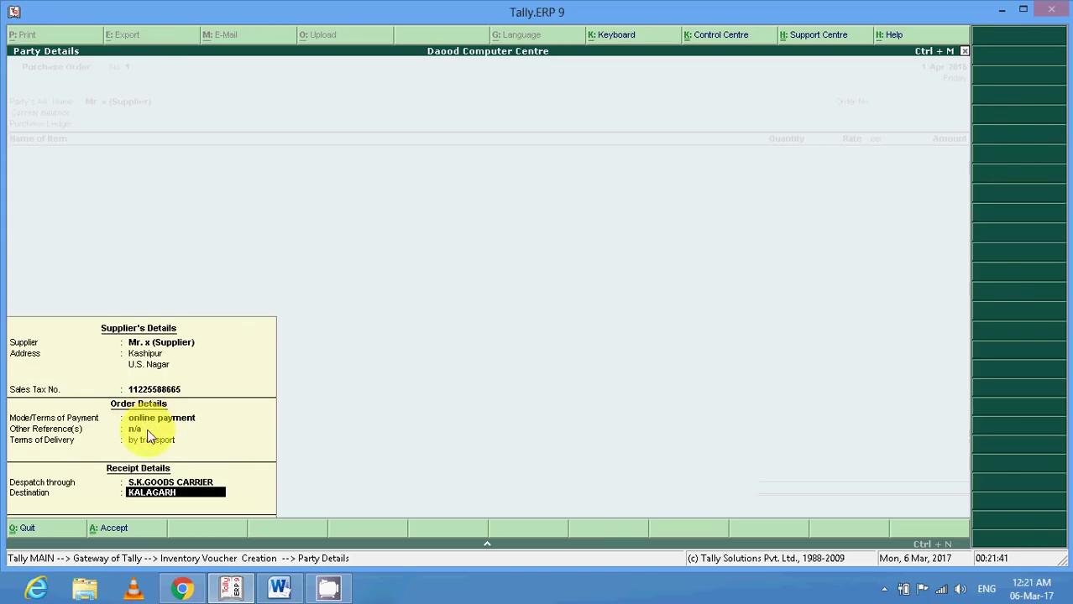
pyautogui.press('Return')
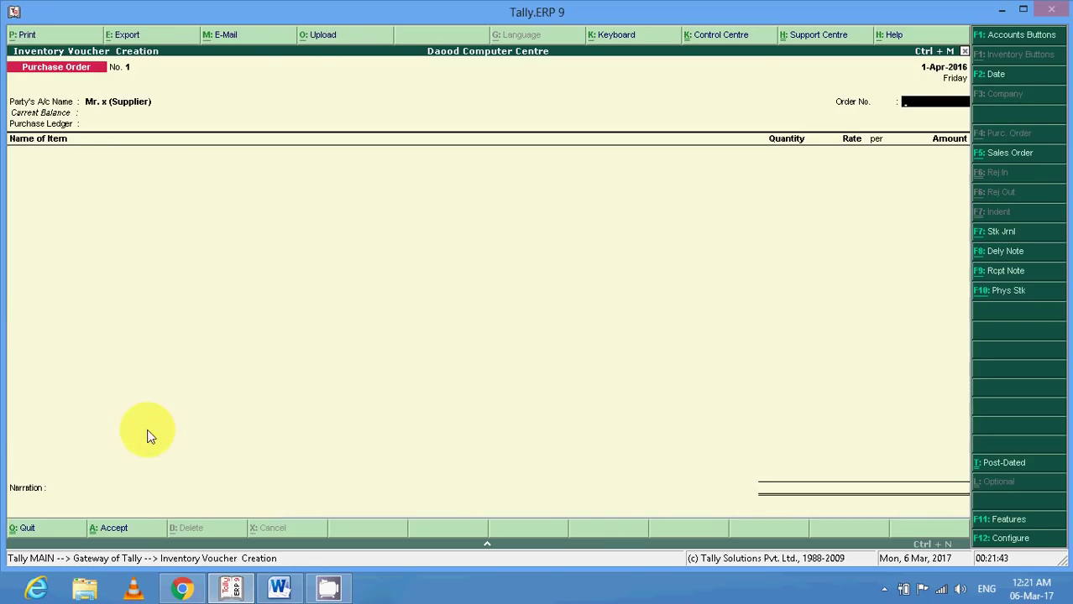
# Enter order number PUR/ORD/1 and choose Purchase as the purchase ledger.
pyautogui.click(281, 586)
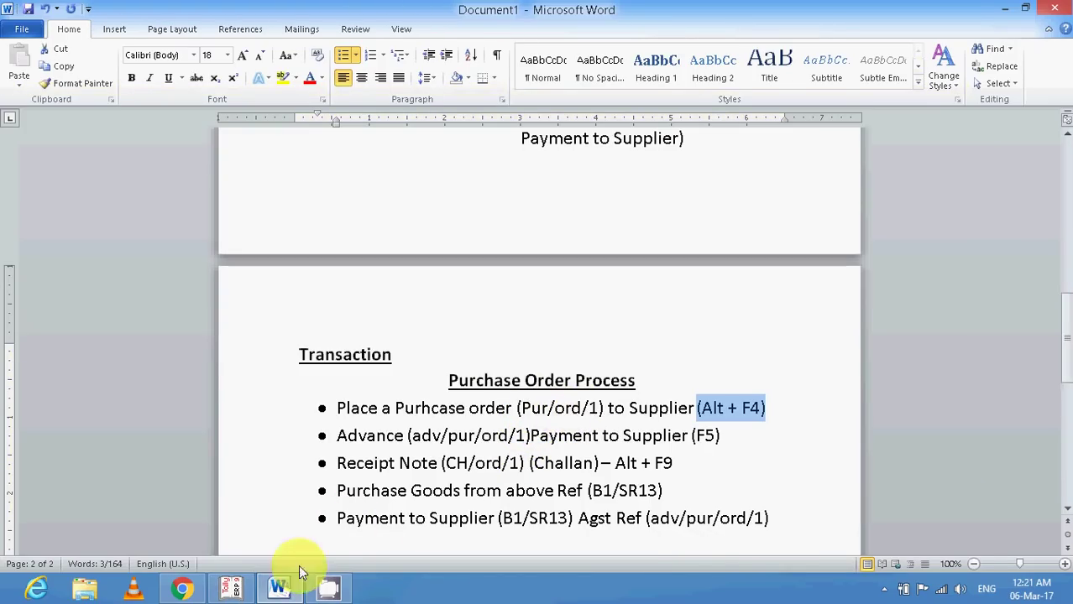
pyautogui.click(232, 590)
pyautogui.write('PU')
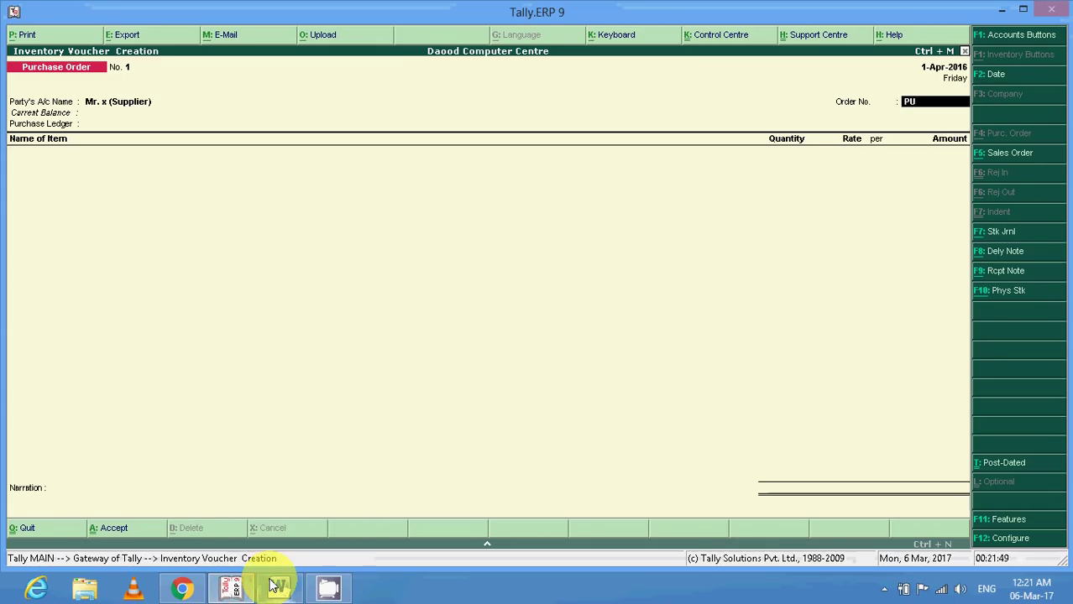
pyautogui.write('R/001')
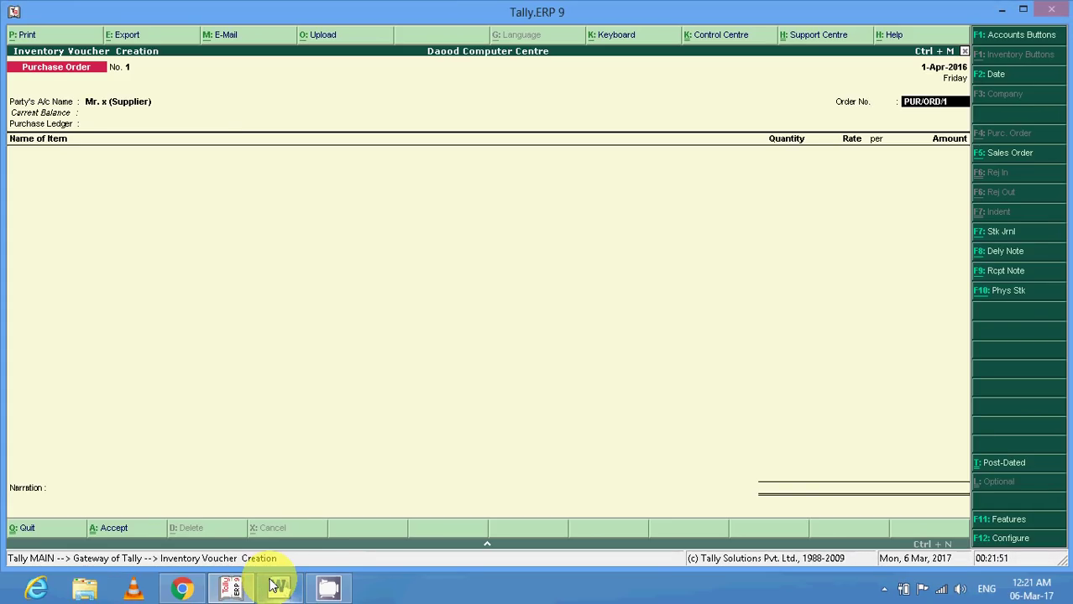
pyautogui.press('Return')
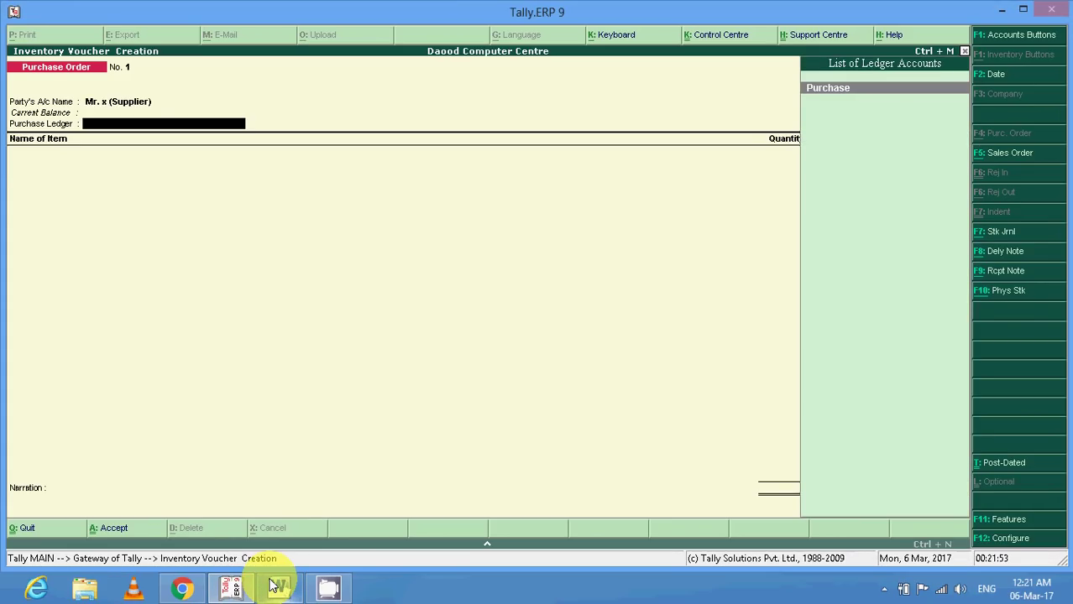
pyautogui.press('Return')
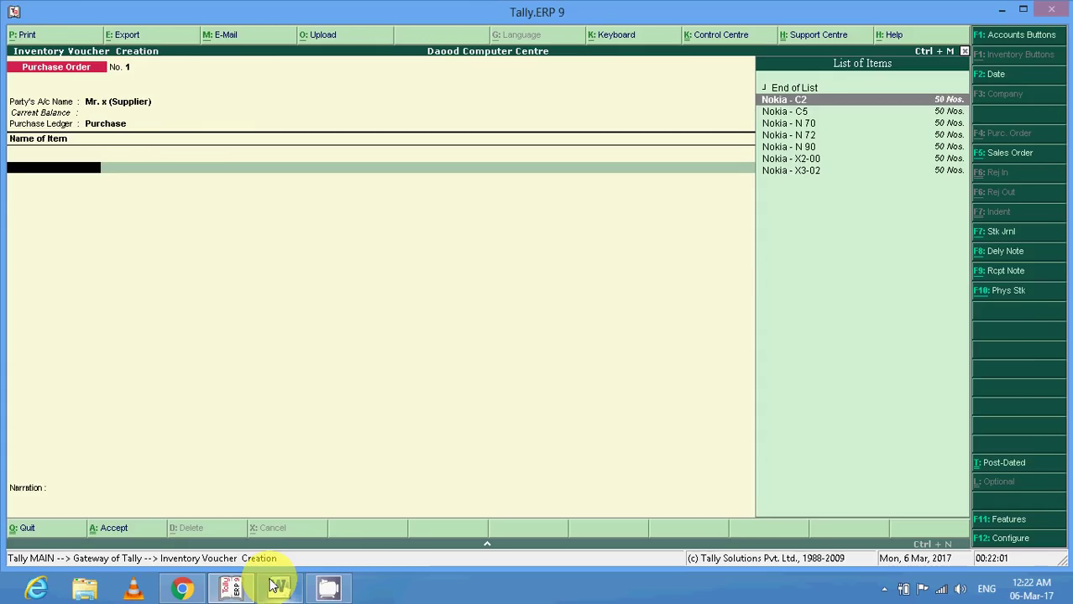
# Allocate Nokia - C2: due on 1, Main Location, quantity 50 at 3,000.00 (1,50,000.00).
pyautogui.press('Return')
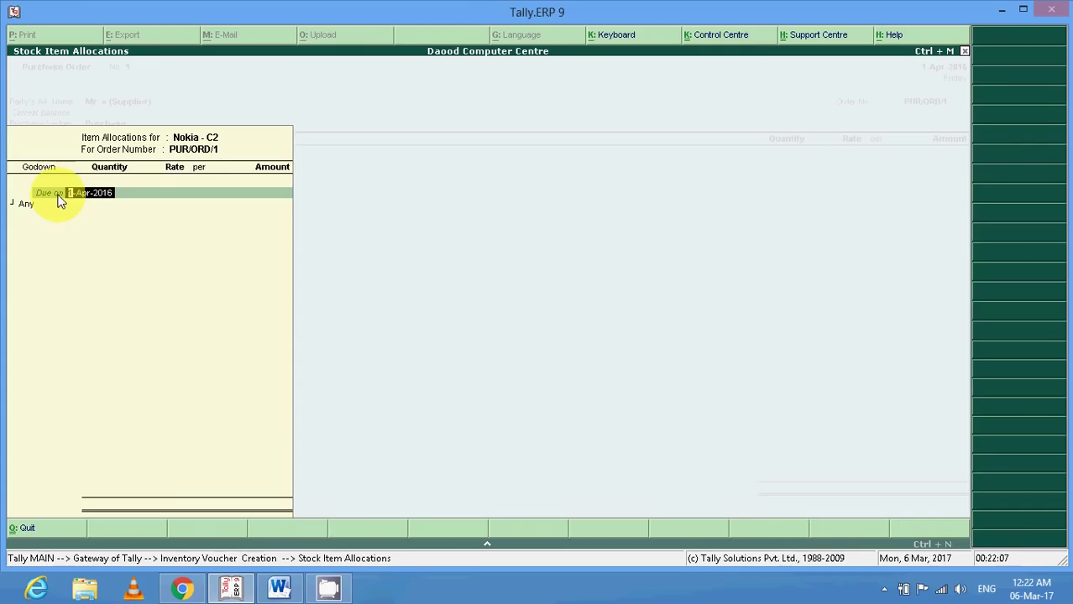
pyautogui.write('1')
pyautogui.press('Return')
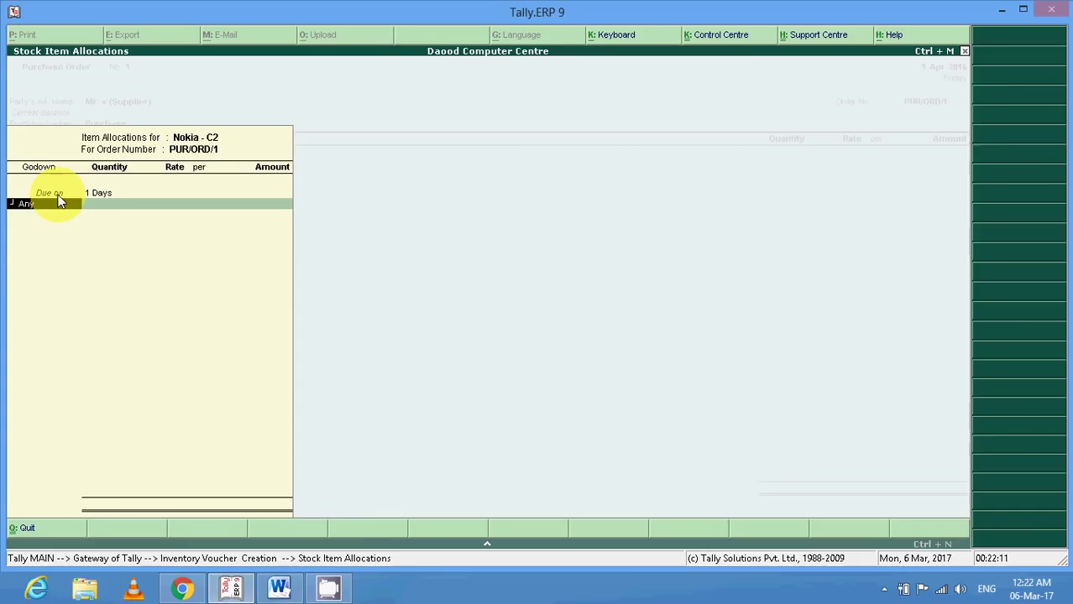
pyautogui.press('BackSpace')
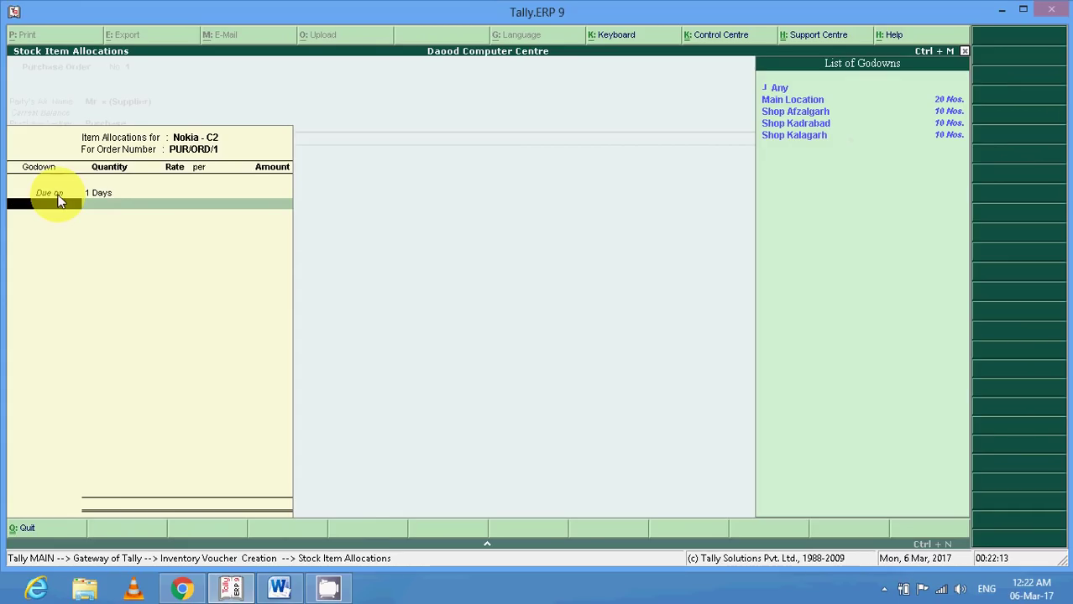
pyautogui.press('Down')
pyautogui.press('Down')
pyautogui.press('Down')
pyautogui.press('Down')
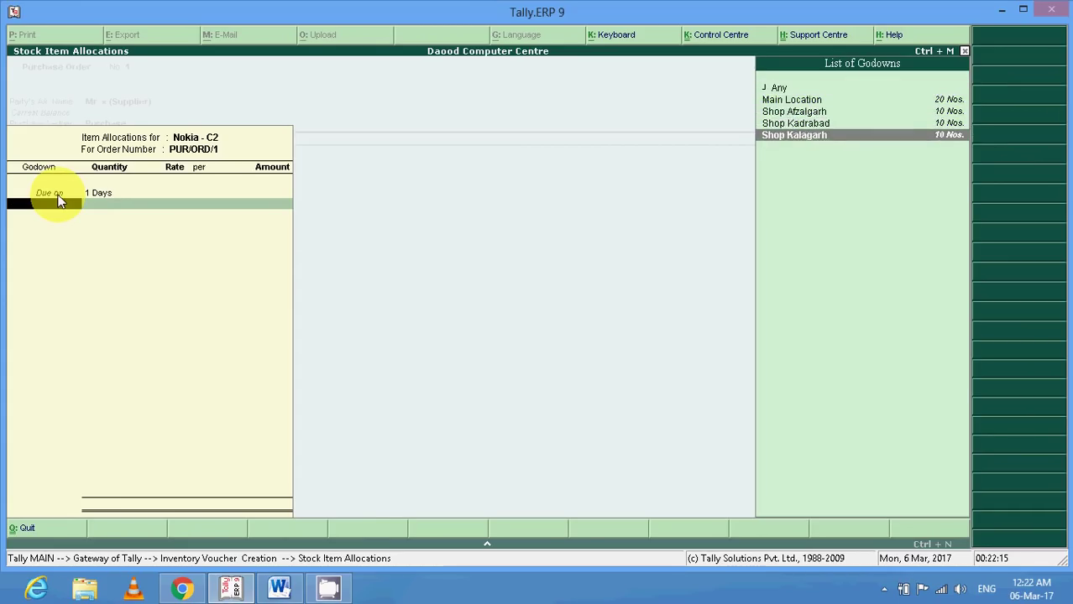
pyautogui.press('Up')
pyautogui.press('Up')
pyautogui.press('Up')
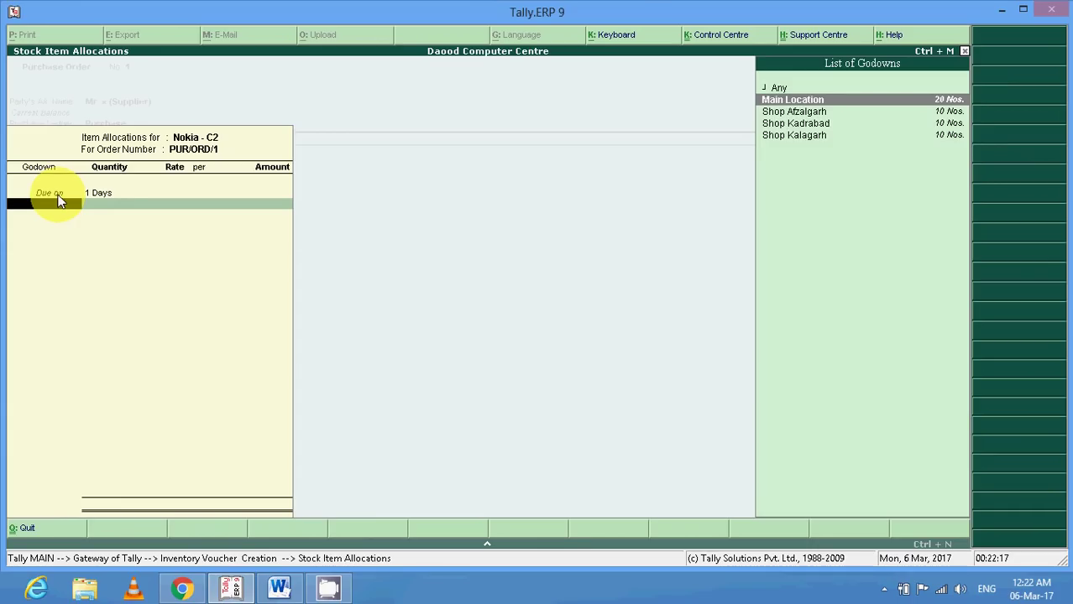
pyautogui.press('Return')
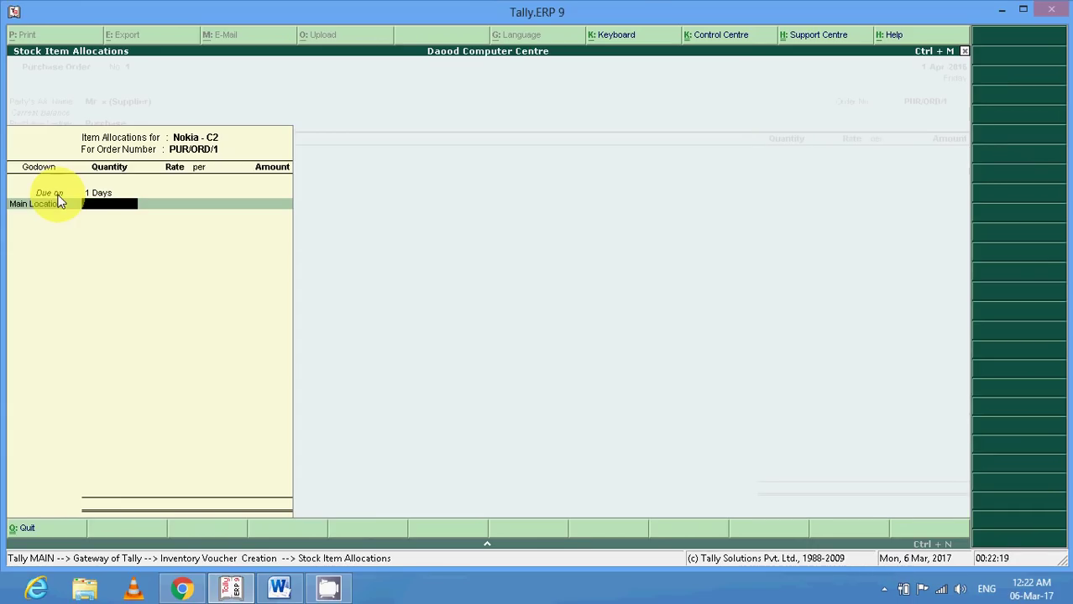
pyautogui.write('50')
pyautogui.press('Return')
pyautogui.press('Return')
pyautogui.press('Return')
pyautogui.press('Return')
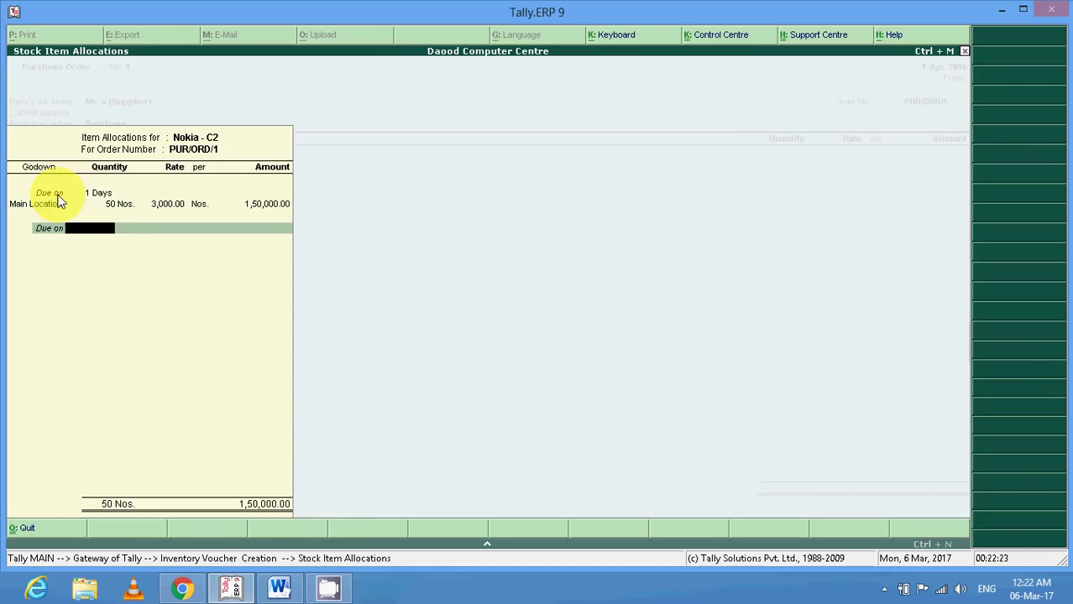
pyautogui.click(168, 210)
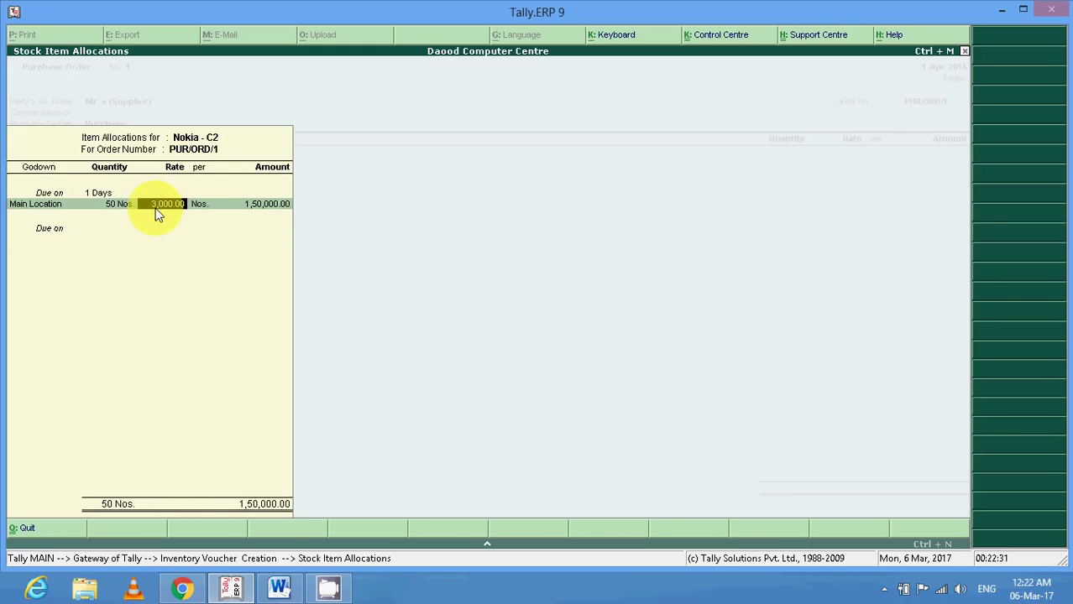
pyautogui.press('Return')
pyautogui.press('Return')
pyautogui.press('Return')
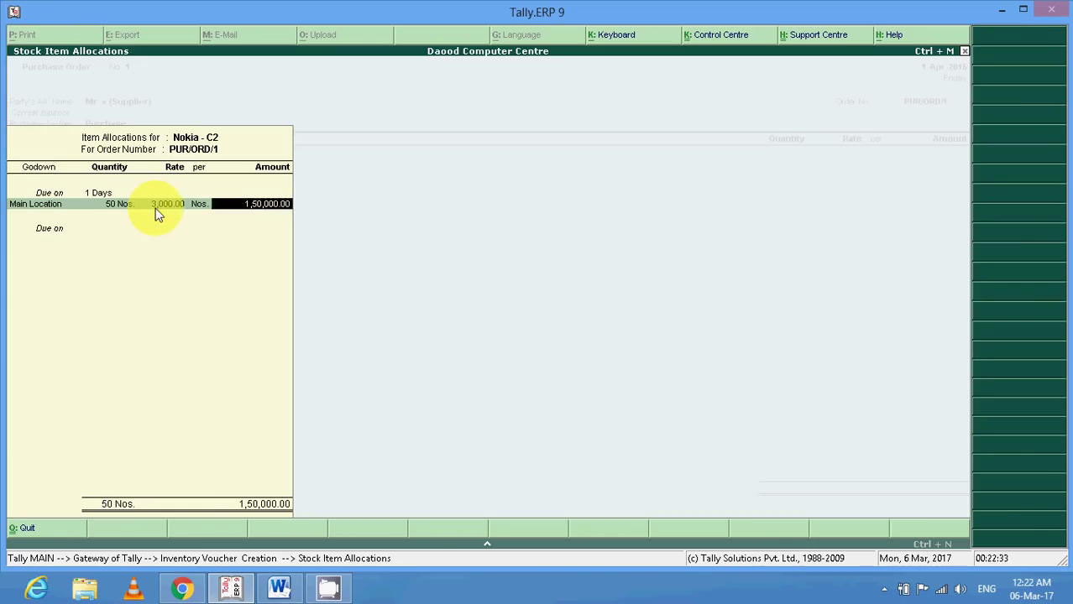
pyautogui.press('Return')
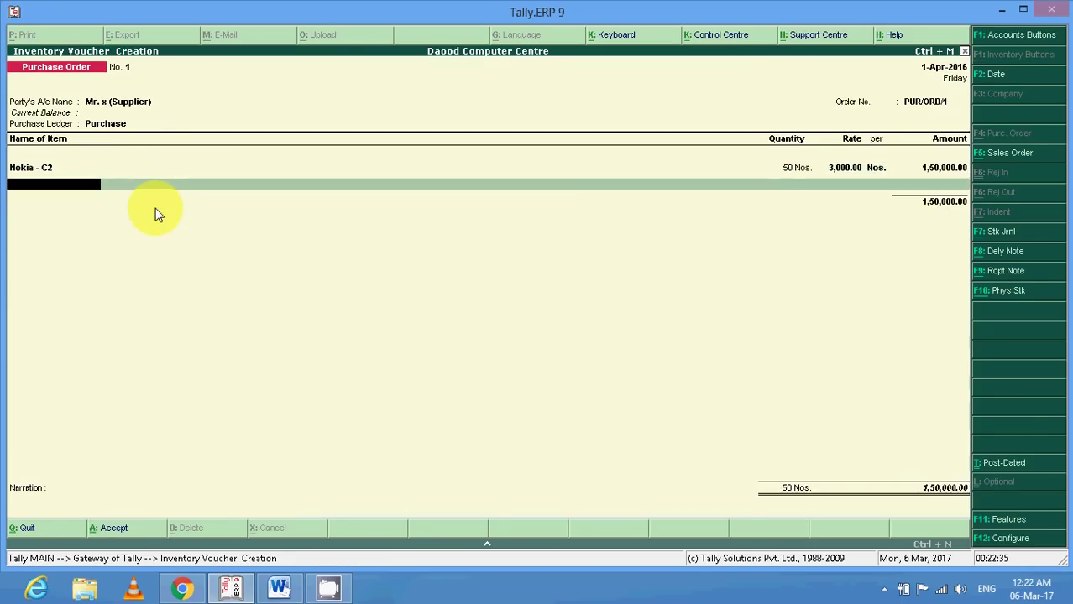
# Add 20 Nos. of Nokia - C5 from Main Location, due on 1 day.
pyautogui.press('Down')
pyautogui.press('Down')
pyautogui.press('Return')
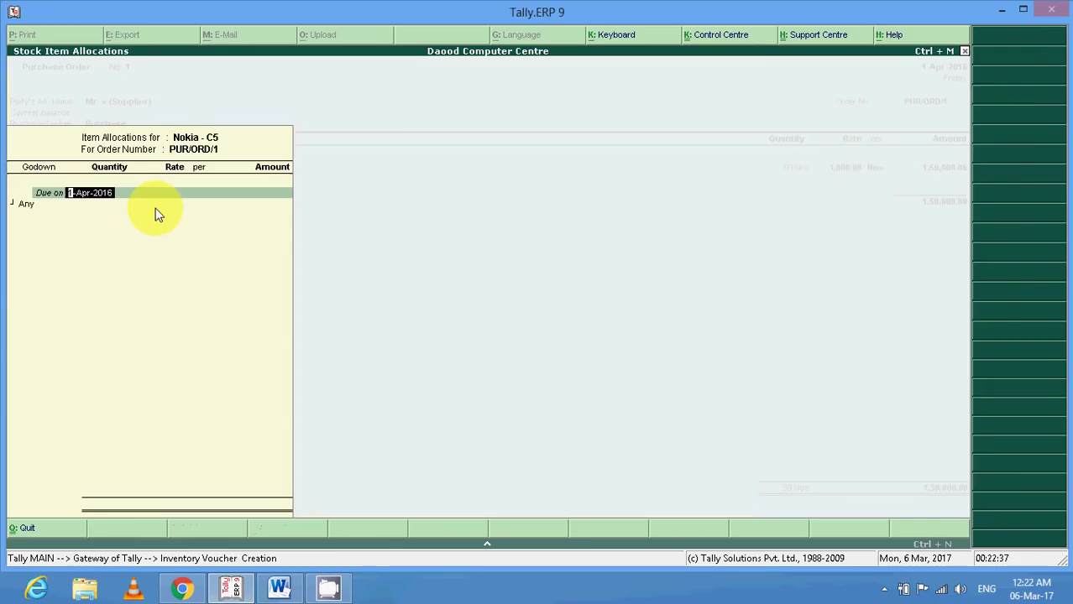
pyautogui.write('1')
pyautogui.press('Return')
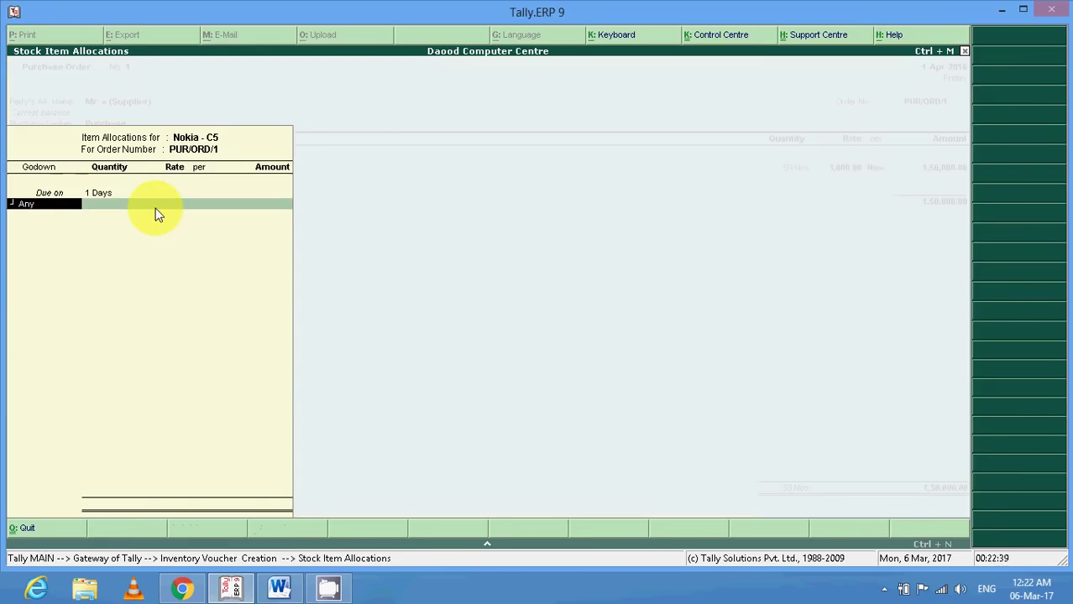
pyautogui.press('Down')
pyautogui.press('Return')
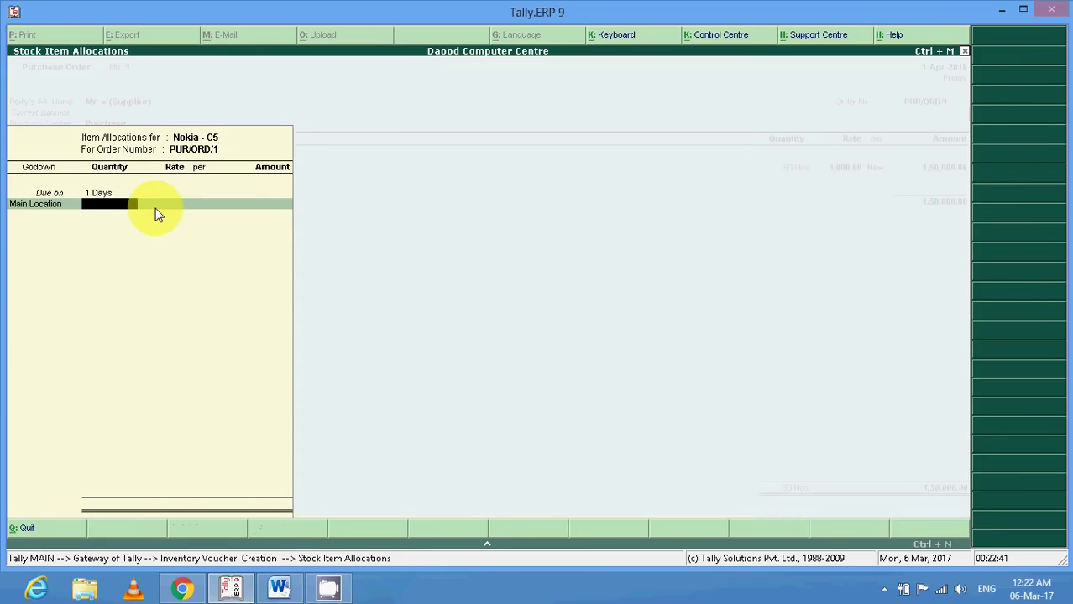
pyautogui.write('20')
pyautogui.press('Return')
pyautogui.press('Return')
pyautogui.press('Return')
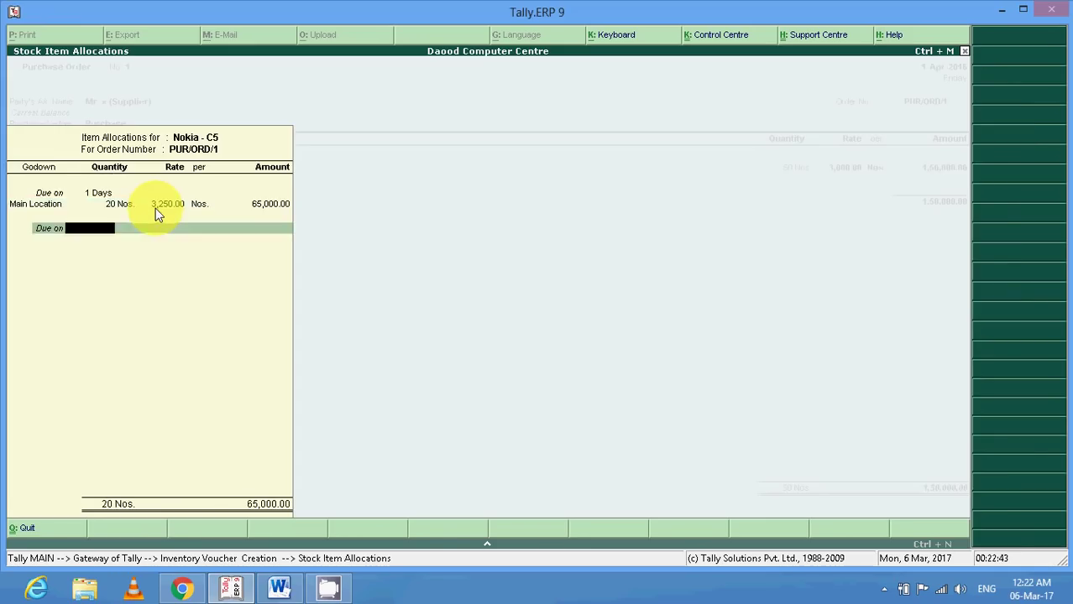
pyautogui.press('Return')
# Add 20 Nos. of Nokia - N 70 from Main Location, due on 1 day.
pyautogui.press('Return')
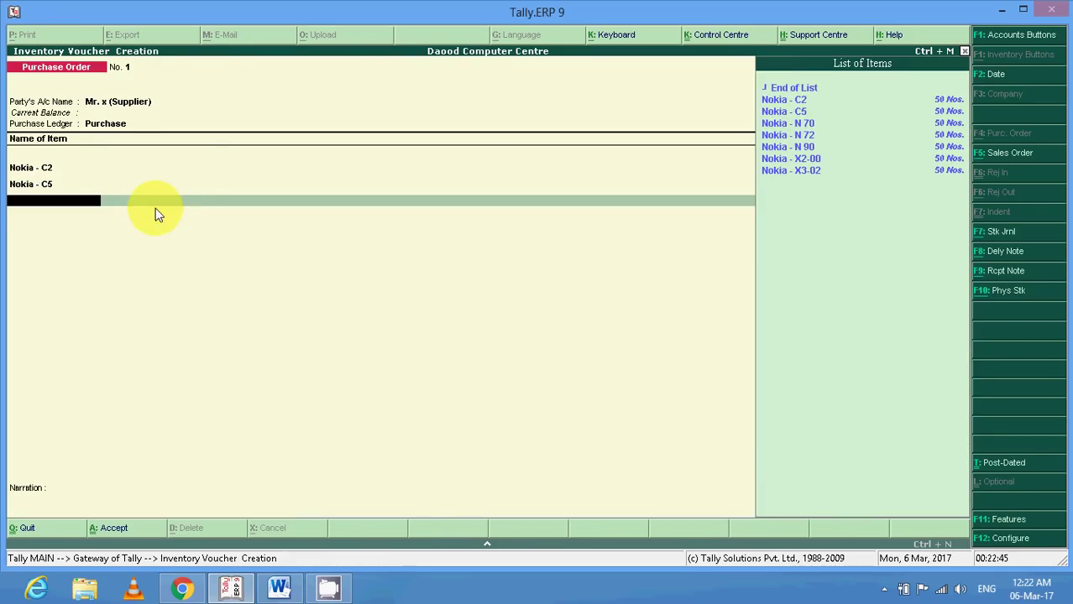
pyautogui.press('Down')
pyautogui.press('Down')
pyautogui.press('Down')
pyautogui.press('Return')
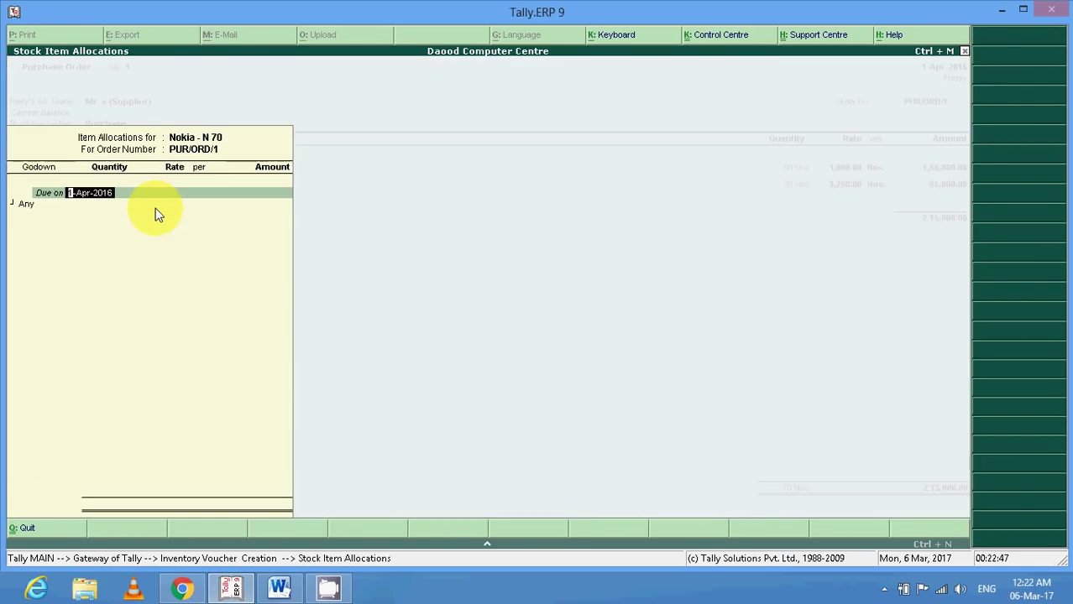
pyautogui.write('1')
pyautogui.press('Return')
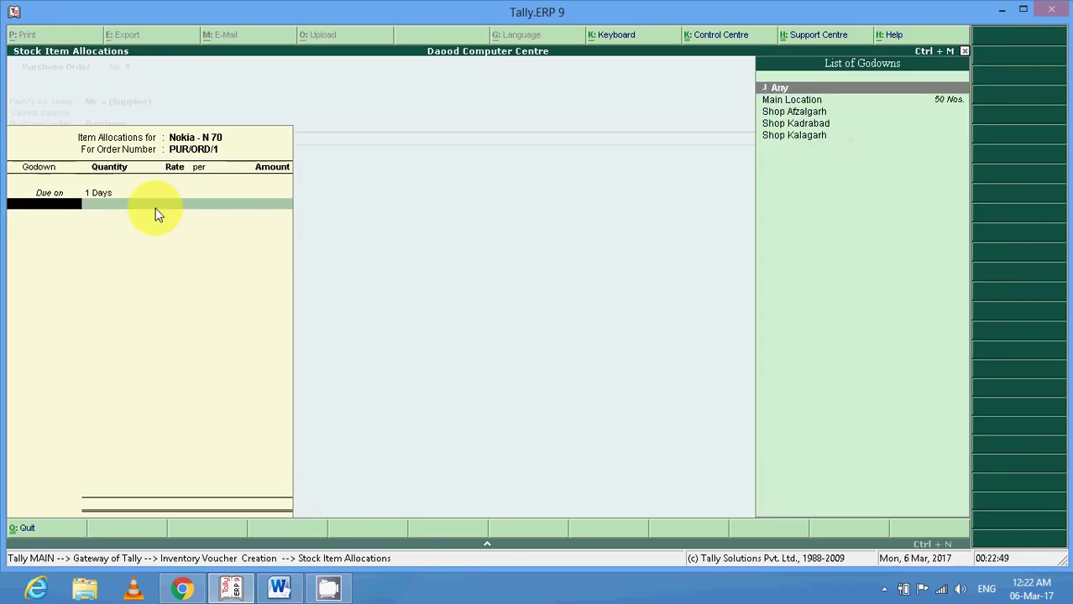
pyautogui.press('Down')
pyautogui.press('Return')
pyautogui.write('20')
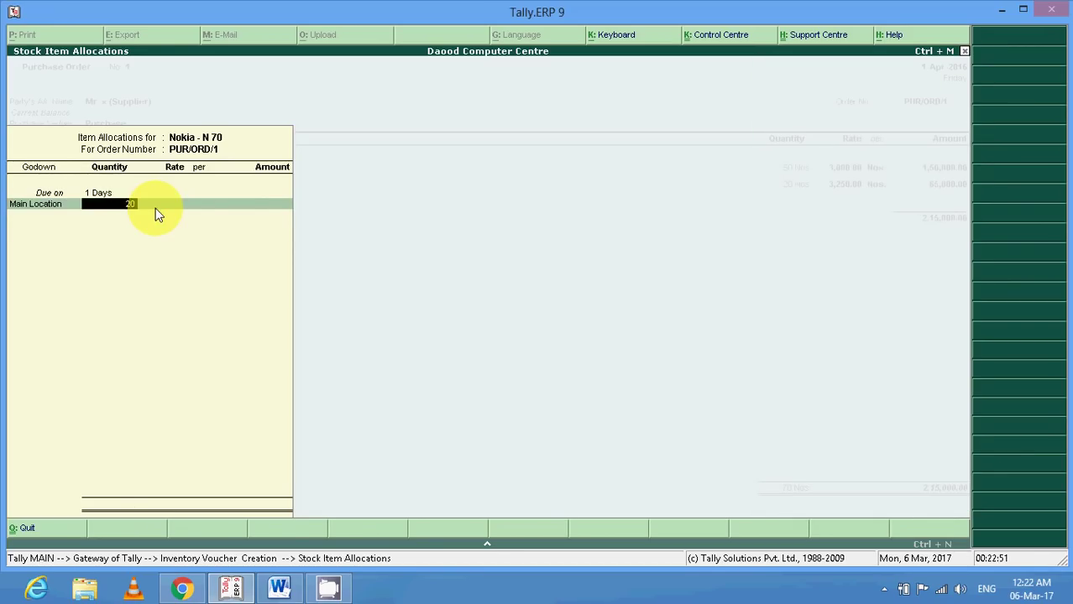
pyautogui.press('Return')
pyautogui.press('Return')
pyautogui.press('Return')
pyautogui.press('Return')
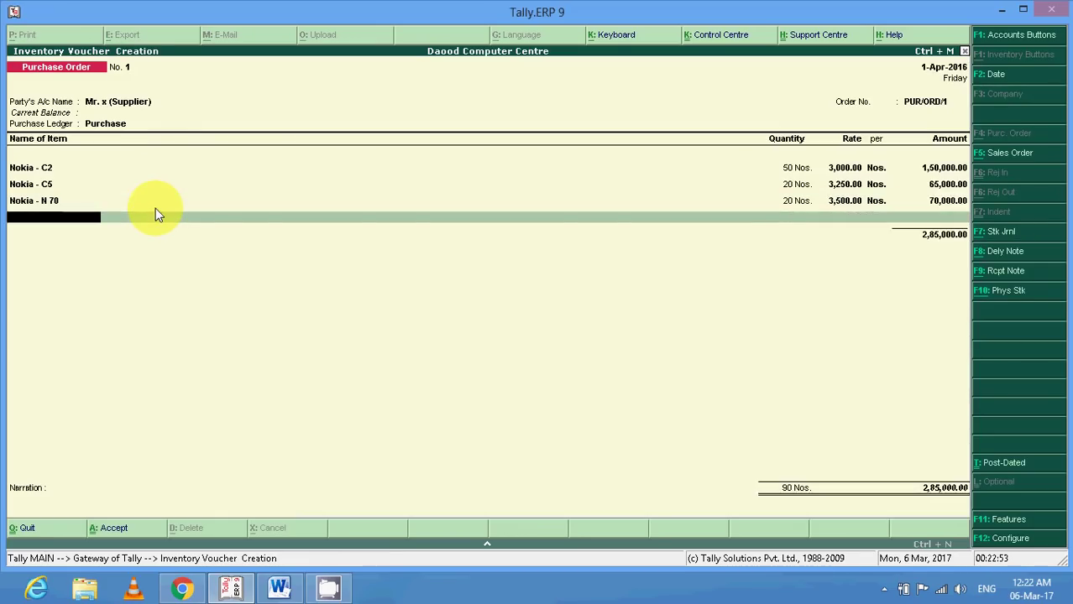
# Add 20 Nos. of Nokia - N 72 from Main Location at rate 3,750, due on 1 day.
pyautogui.press('Down')
pyautogui.press('Down')
pyautogui.press('Down')
pyautogui.press('Down')
pyautogui.press('Return')
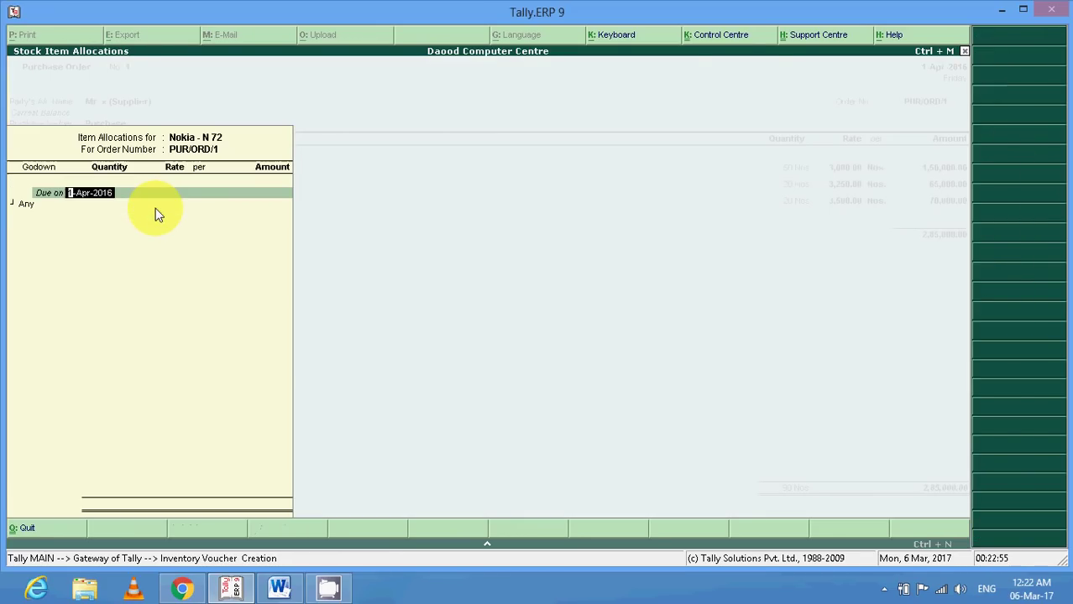
pyautogui.write('1')
pyautogui.press('Return')
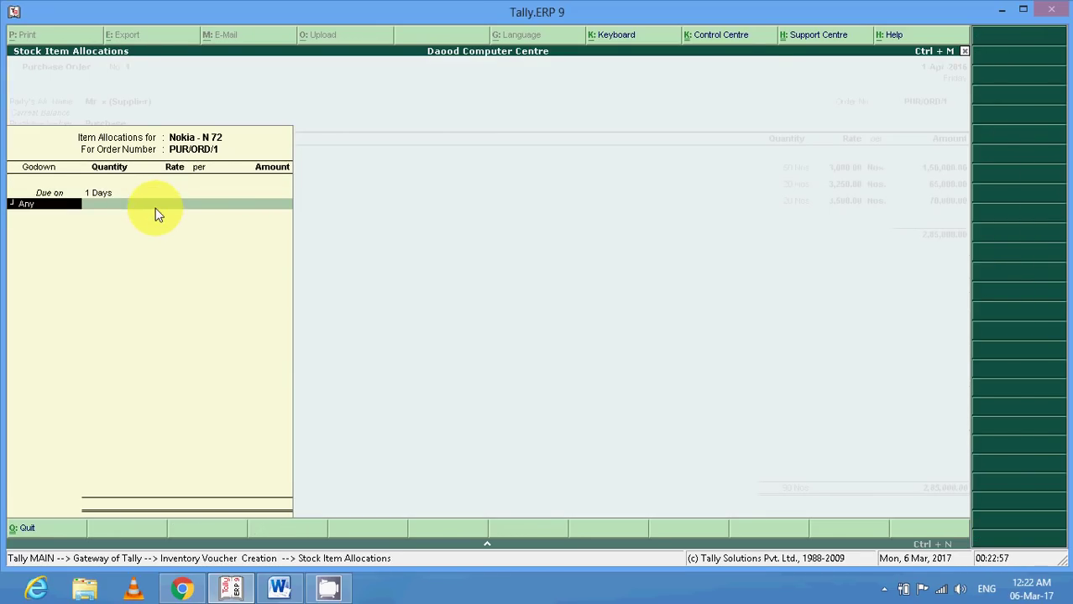
pyautogui.press('Return')
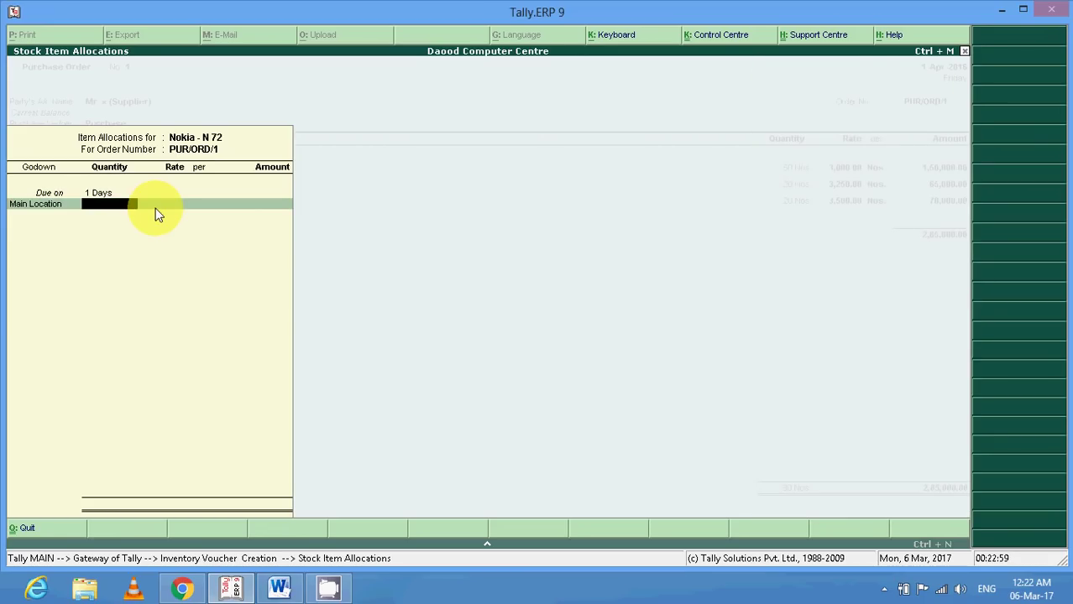
pyautogui.write('20')
pyautogui.press('Return')
pyautogui.write('3750')
pyautogui.press('Return')
pyautogui.press('Return')
pyautogui.press('Return')
pyautogui.press('Return')
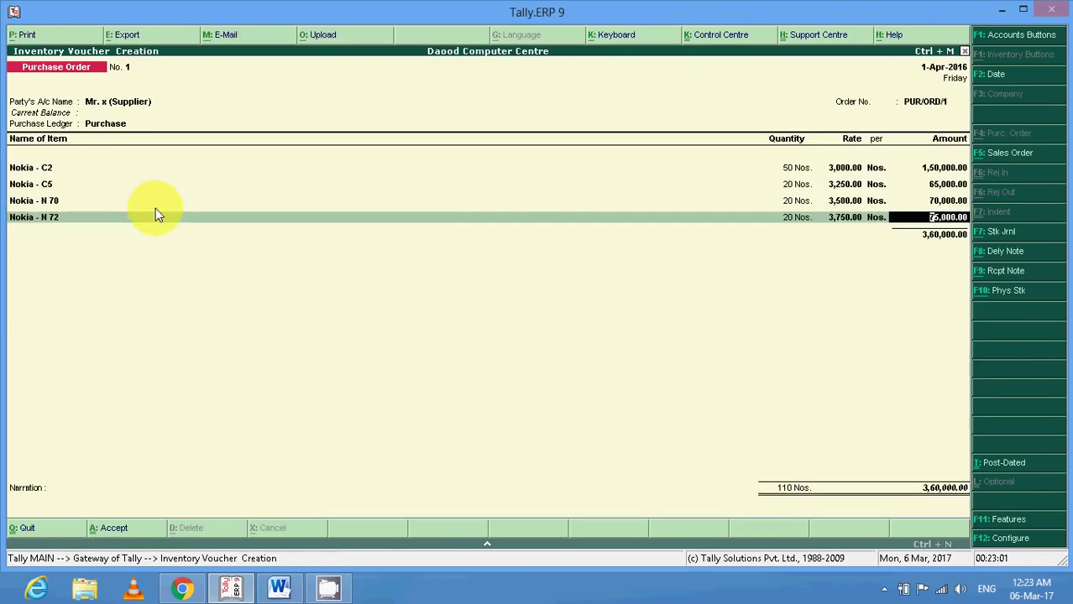
pyautogui.press('Return')
# Add 20 Nos. of Nokia - N 90 from Main Location, due on 1 day.
pyautogui.press('Down')
pyautogui.press('Down')
pyautogui.press('Down')
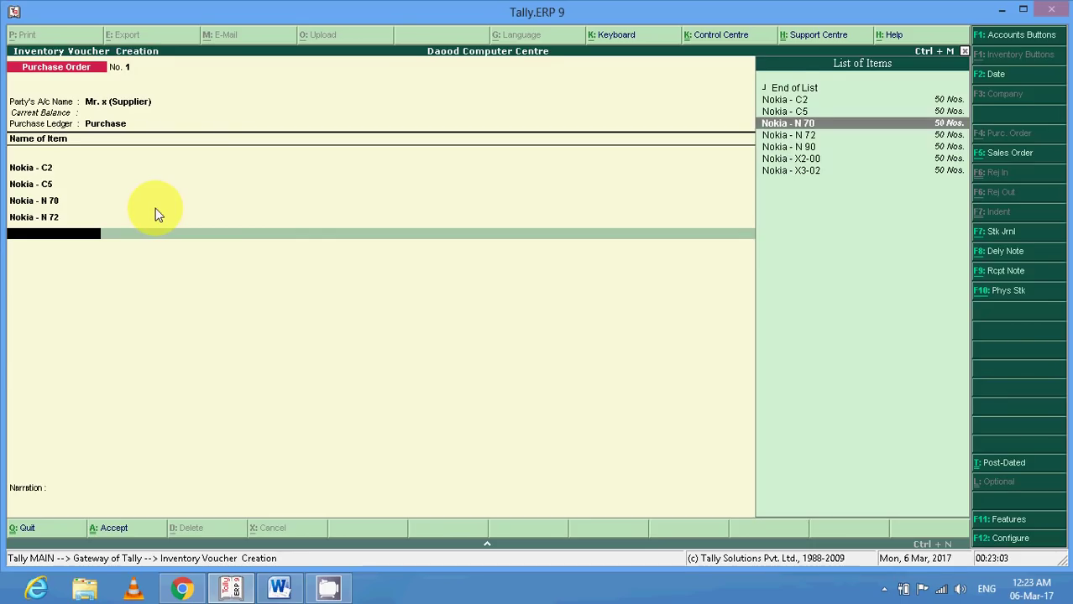
pyautogui.press('Down')
pyautogui.press('Down')
pyautogui.press('Return')
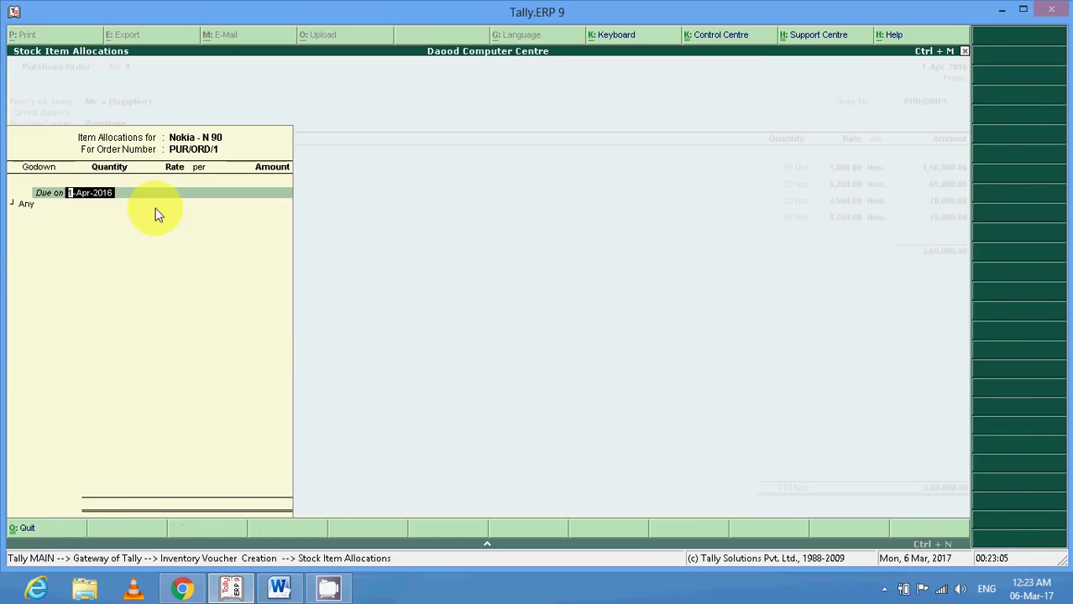
pyautogui.write('1')
pyautogui.press('Return')
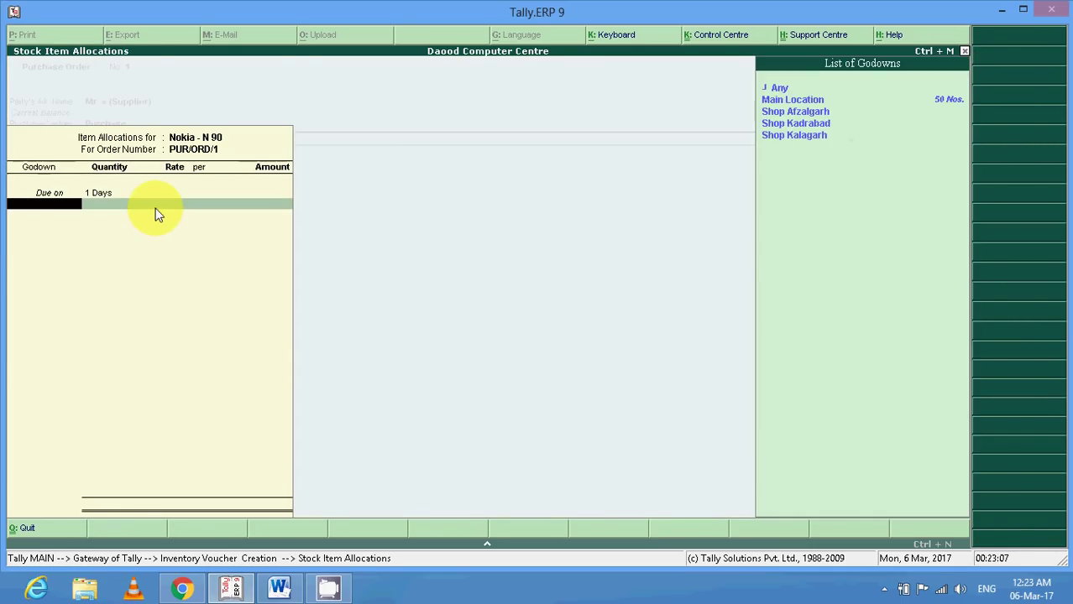
pyautogui.press('Down')
pyautogui.press('Return')
pyautogui.write('20')
pyautogui.press('Return')
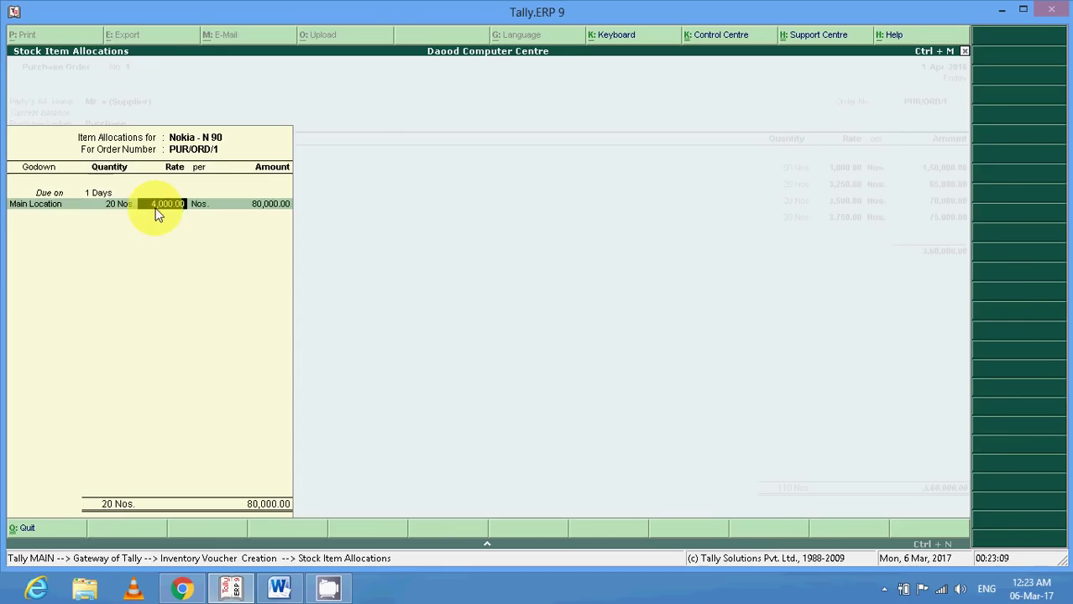
pyautogui.press('Return')
pyautogui.press('Return')
pyautogui.press('Return')
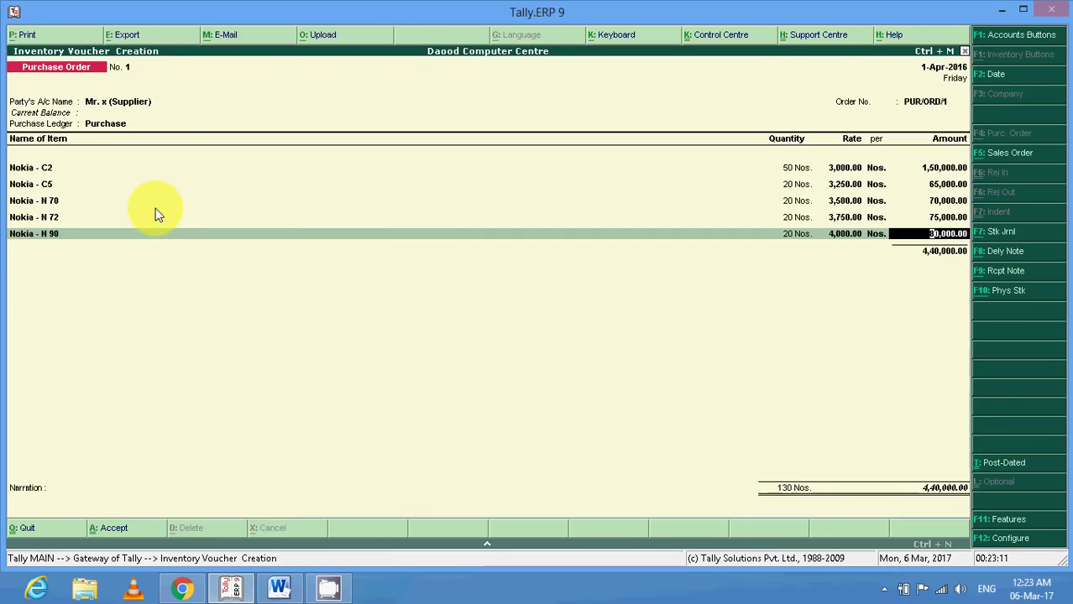
# Add 20 Nos. of Nokia - X2-00 from Main Location at 2,000.00, due on 1 day.
pyautogui.press('Return')
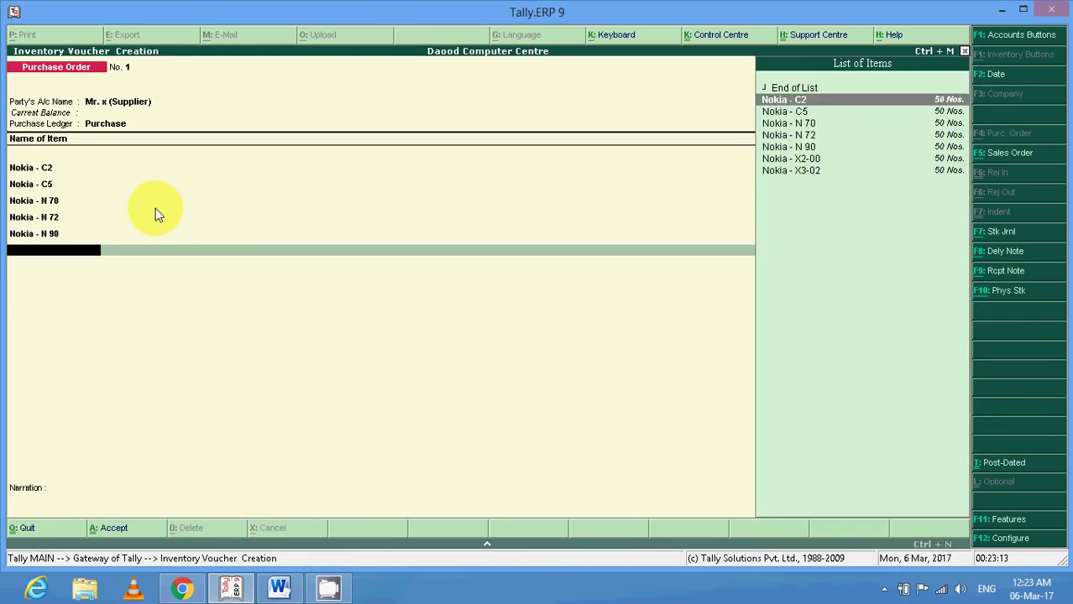
pyautogui.press('Down')
pyautogui.press('Down')
pyautogui.press('Down')
pyautogui.press('Down')
pyautogui.press('Down')
pyautogui.press('Return')
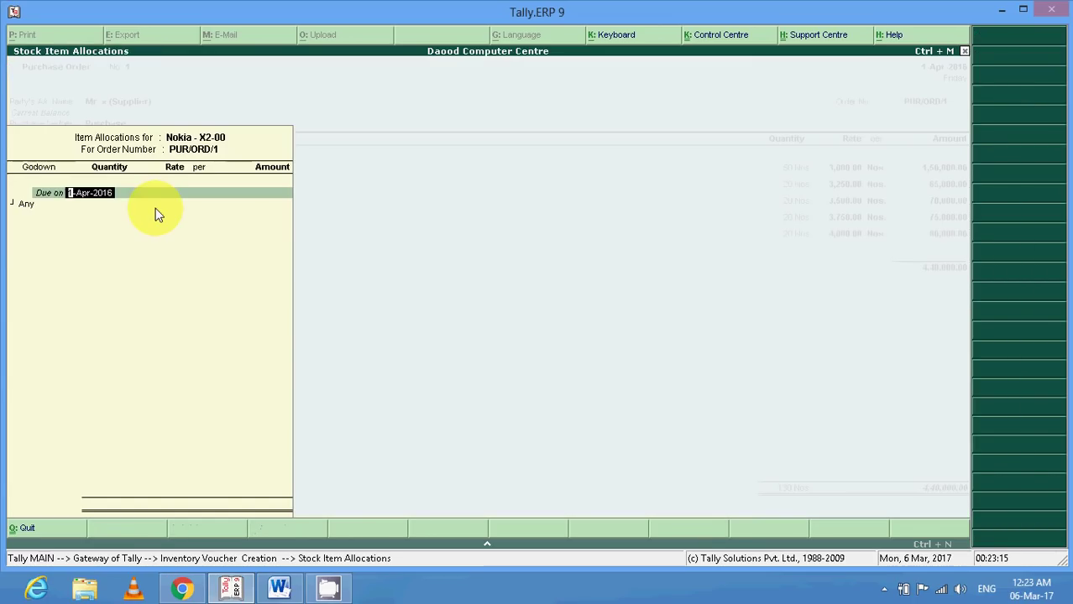
pyautogui.write('1')
pyautogui.press('Return')
pyautogui.press('Return')
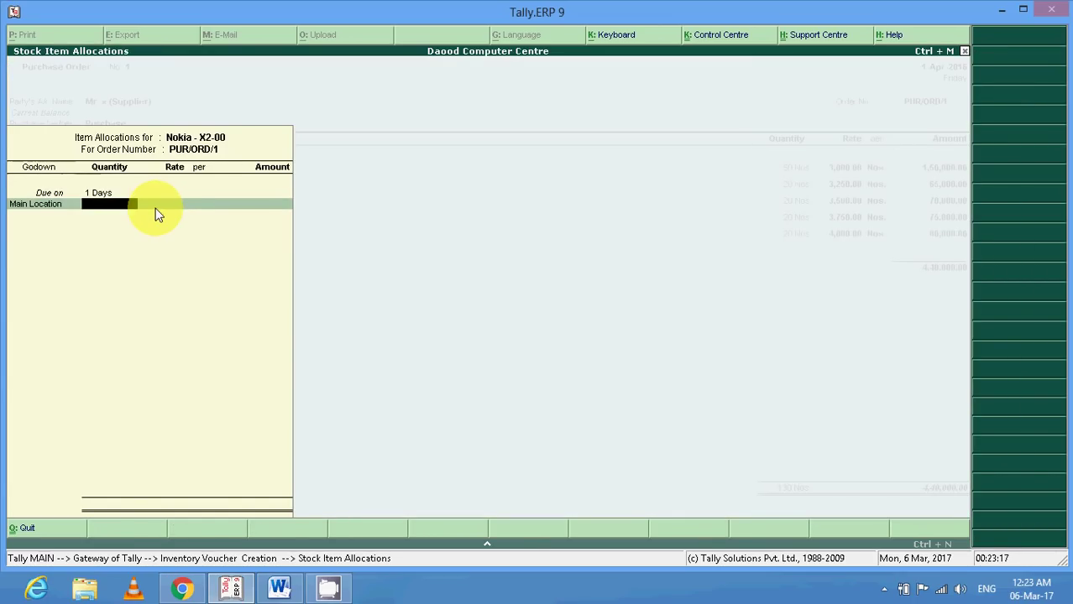
pyautogui.write('20')
pyautogui.press('Return')
pyautogui.press('Return')
pyautogui.press('Return')
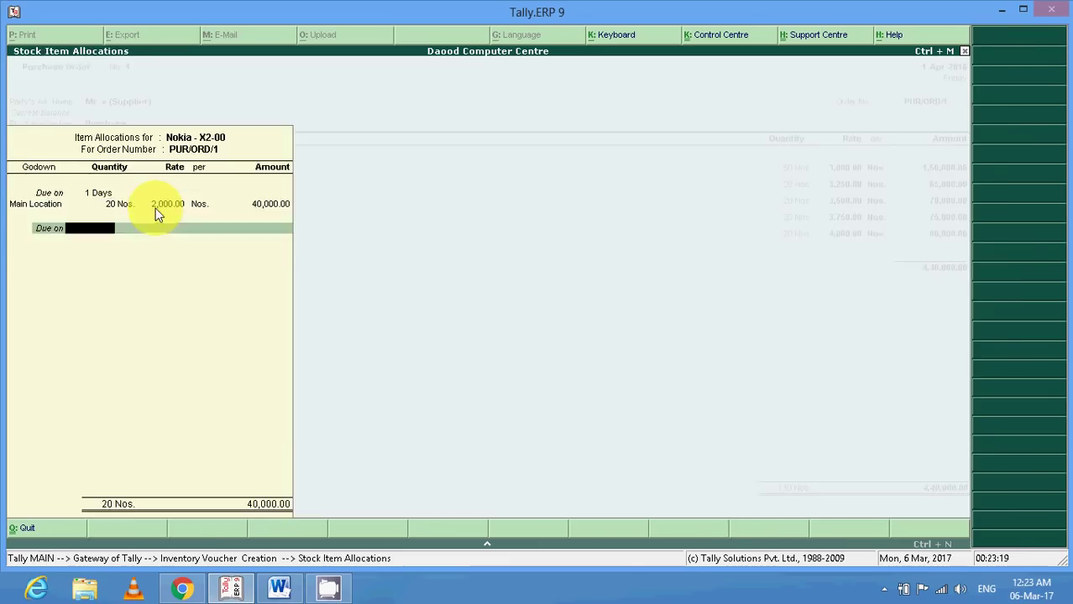
pyautogui.press('Return')
# Add Nokia - X3-02 from Main Location with quantity 20, due on 1 day.
pyautogui.press('Return')
pyautogui.press('Down')
pyautogui.press('Down')
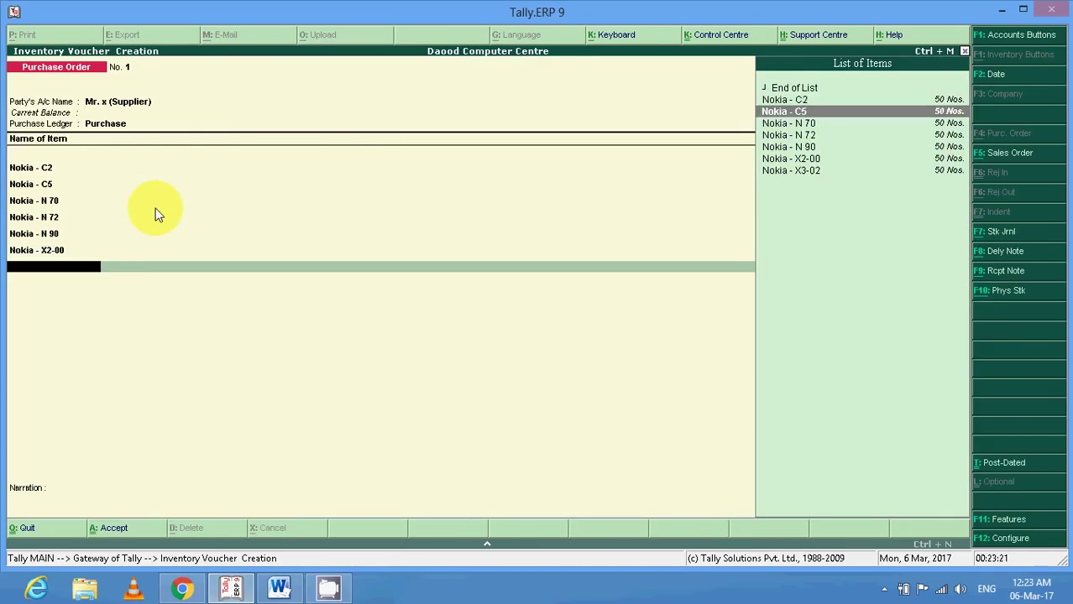
pyautogui.press('Down')
pyautogui.press('Down')
pyautogui.press('Down')
pyautogui.press('Down')
pyautogui.press('Down')
pyautogui.press('Return')
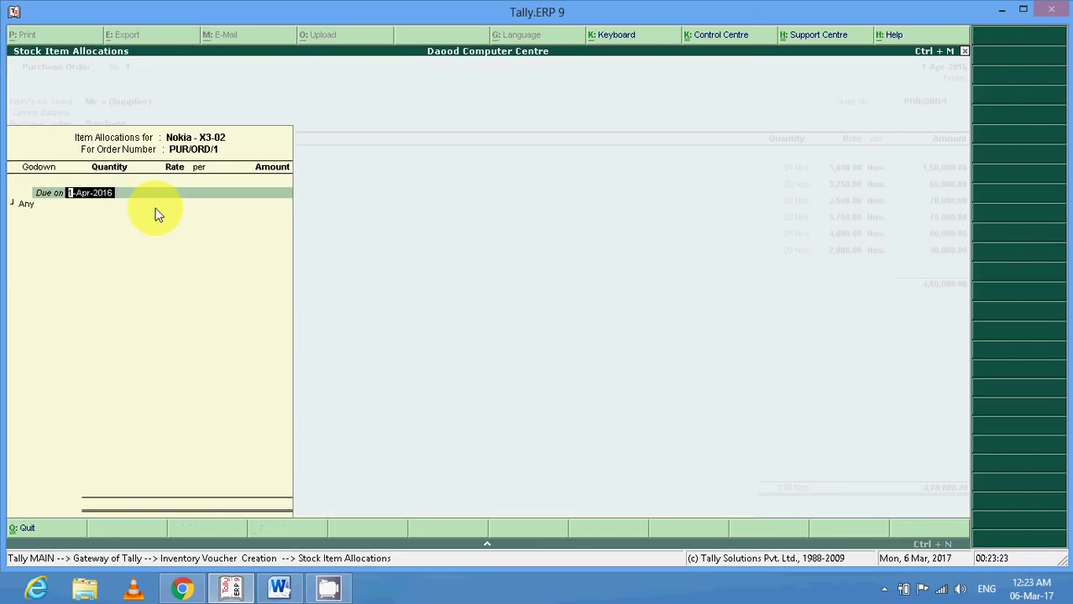
pyautogui.write('1')
pyautogui.press('Return')
pyautogui.press('Return')
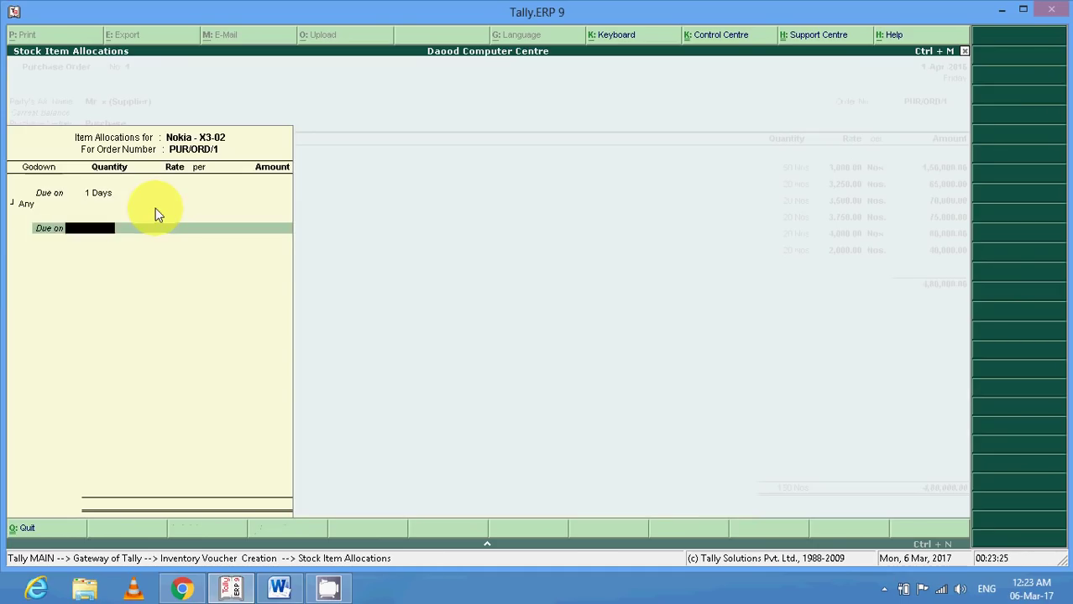
pyautogui.press('BackSpace')
pyautogui.press('BackSpace')
pyautogui.press('BackSpace')
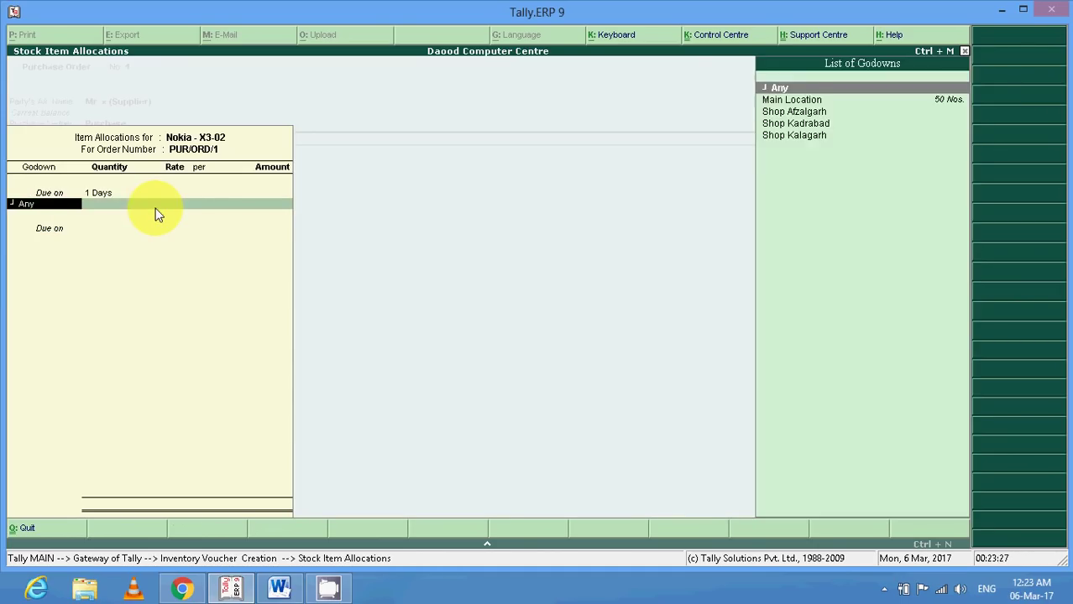
pyautogui.press('Down')
pyautogui.press('Return')
pyautogui.press('Return')
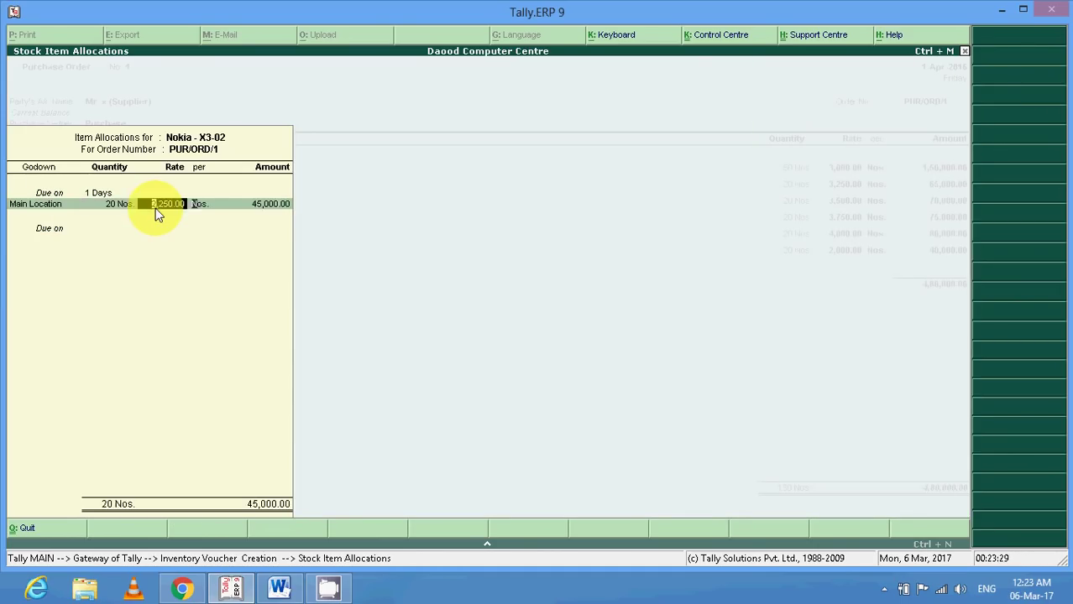
pyautogui.press('Return')
pyautogui.press('Return')
pyautogui.press('Return')
pyautogui.press('Return')
pyautogui.press('Return')
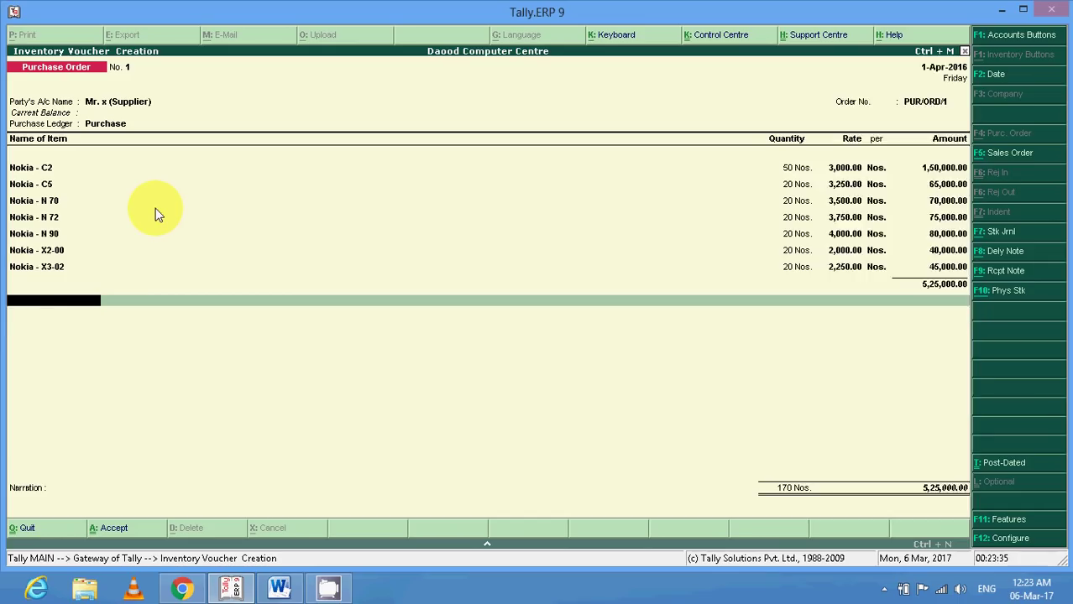
# Add the Discount Earn ledger to the order with a 1% rate.
pyautogui.write('DIS')
pyautogui.press('Down')
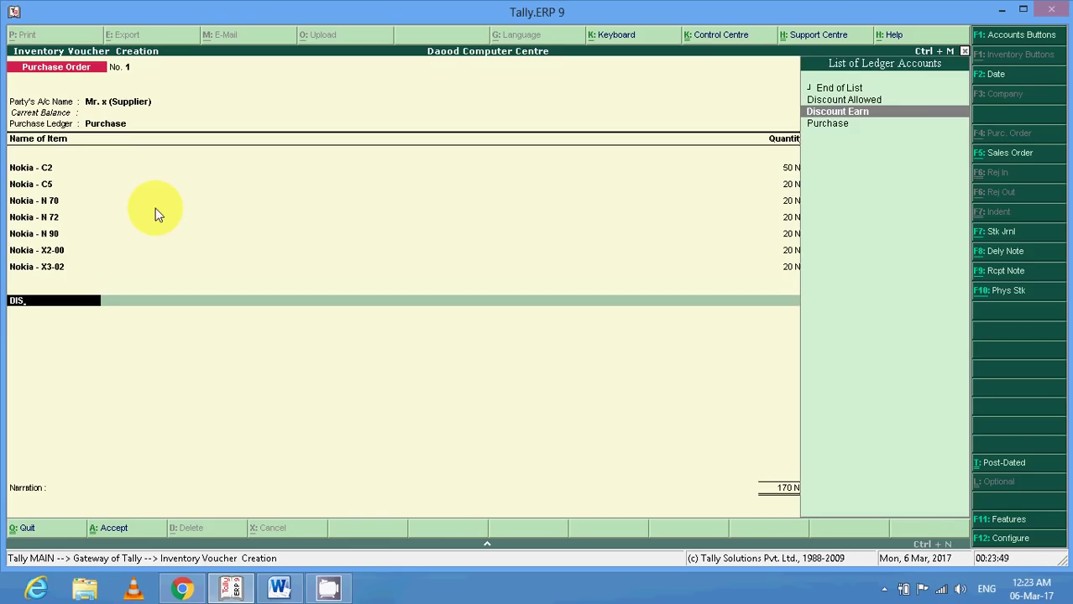
pyautogui.press('Return')
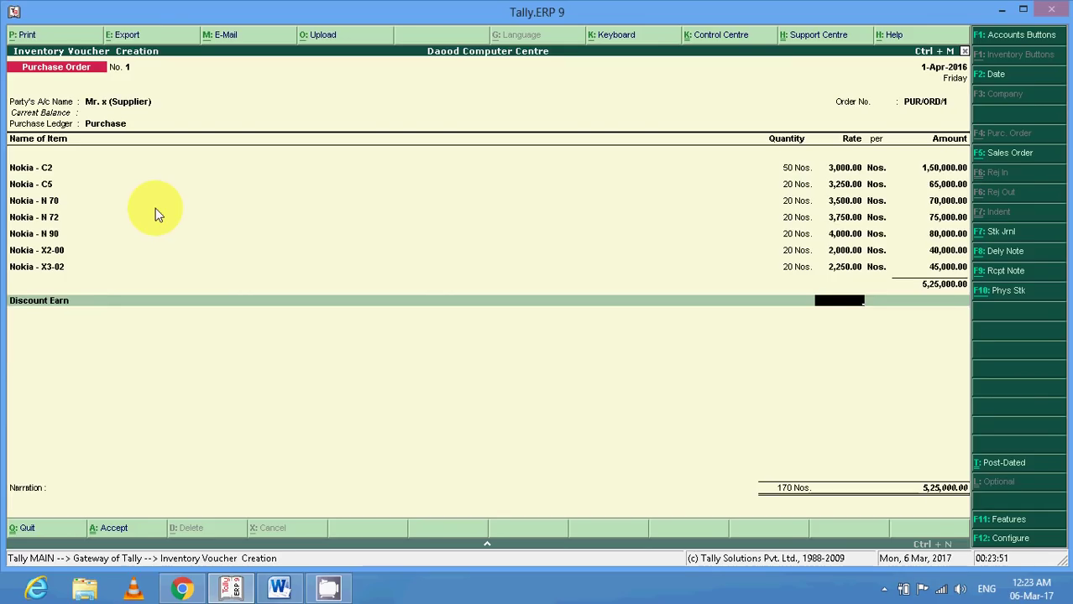
pyautogui.press('Return')
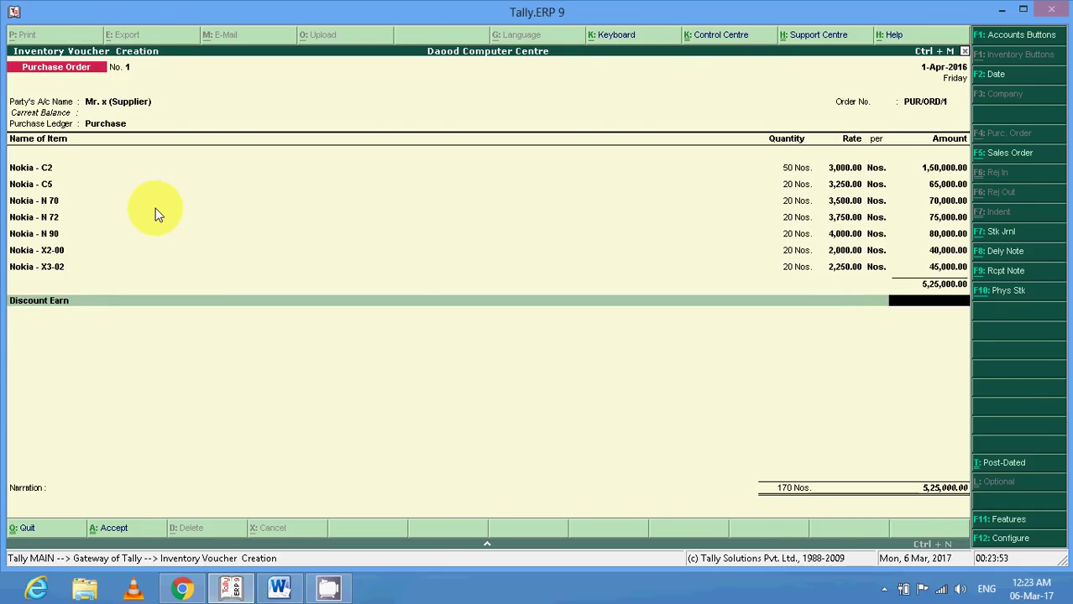
pyautogui.press('BackSpace')
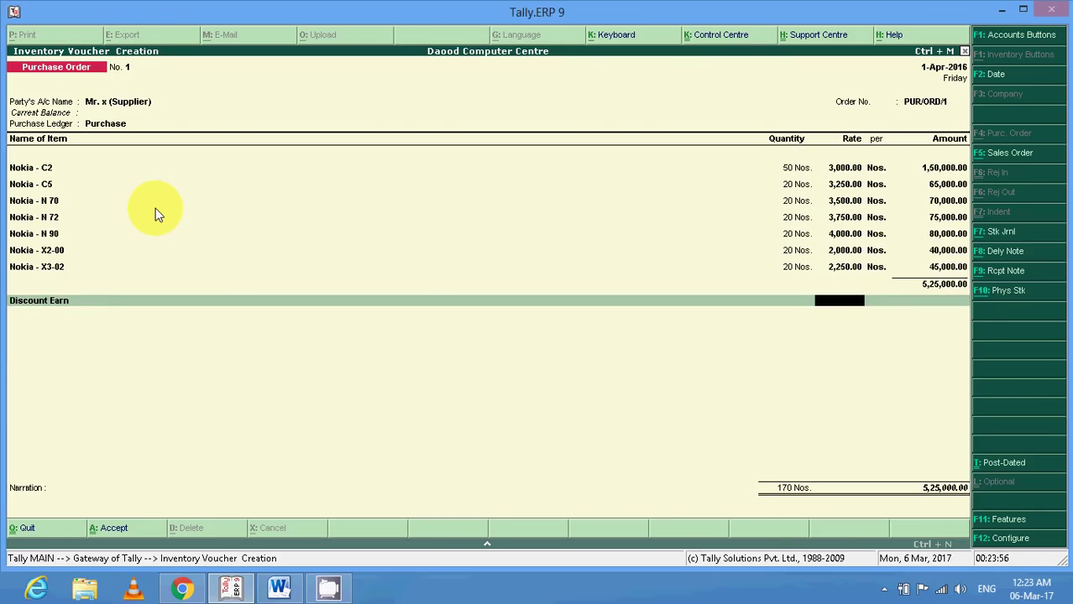
pyautogui.write('1')
pyautogui.press('Return')
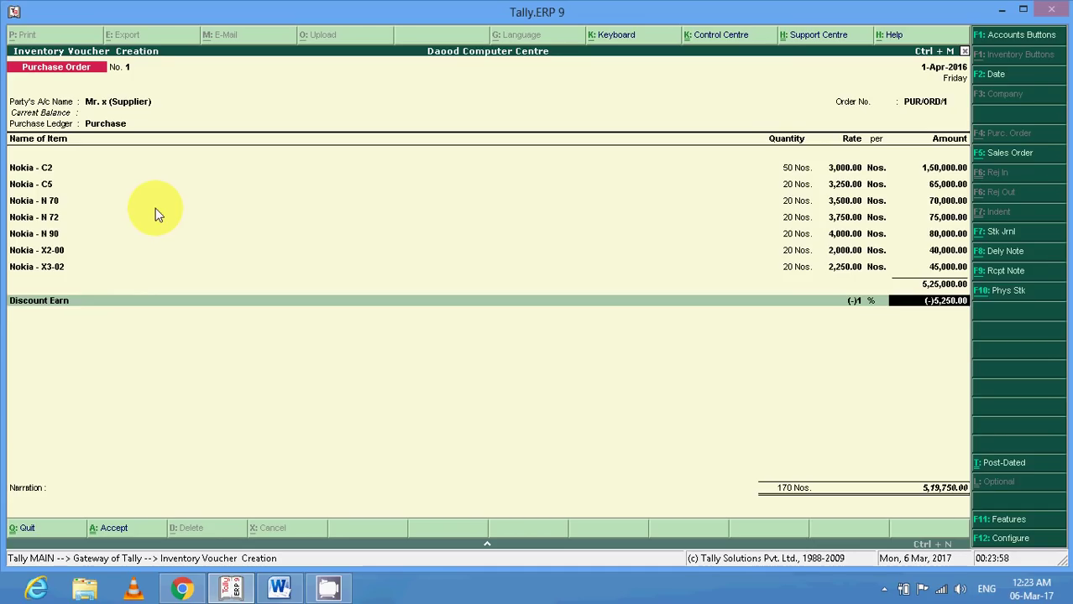
# Replace the percentage with a flat 1,000 discount and save the order at 5,24,000.00.
pyautogui.press('BackSpace')
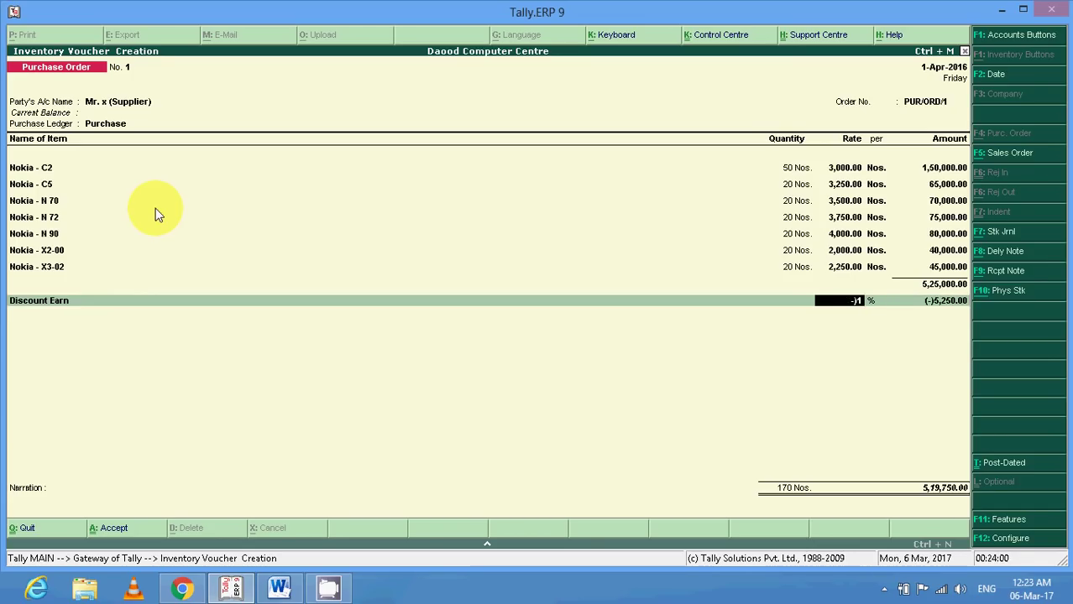
pyautogui.press('BackSpace')
pyautogui.press('Return')
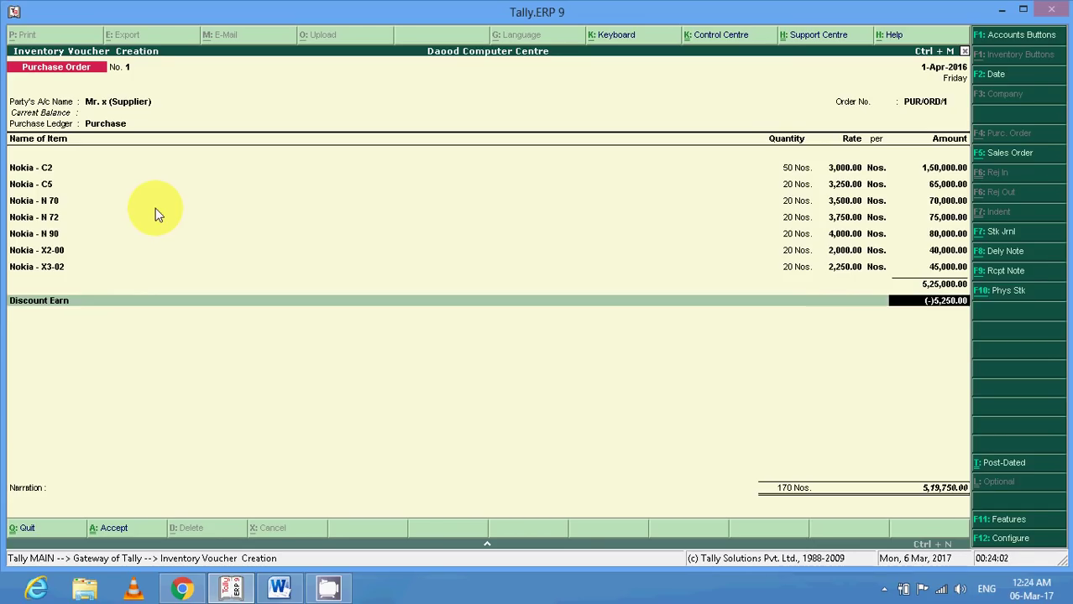
pyautogui.press('BackSpace')
pyautogui.write('1000')
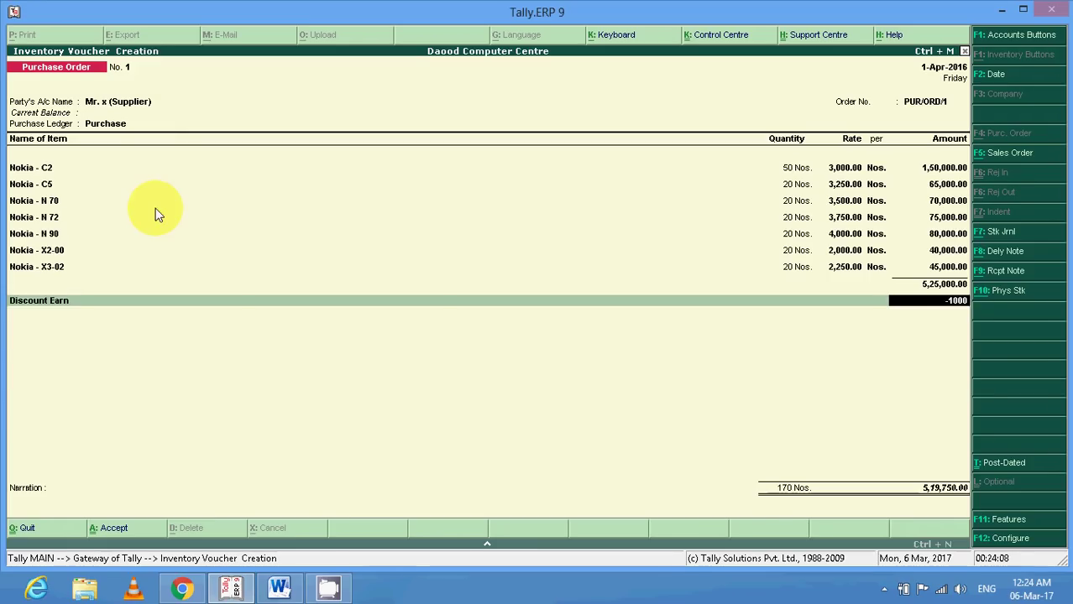
pyautogui.press('Return')
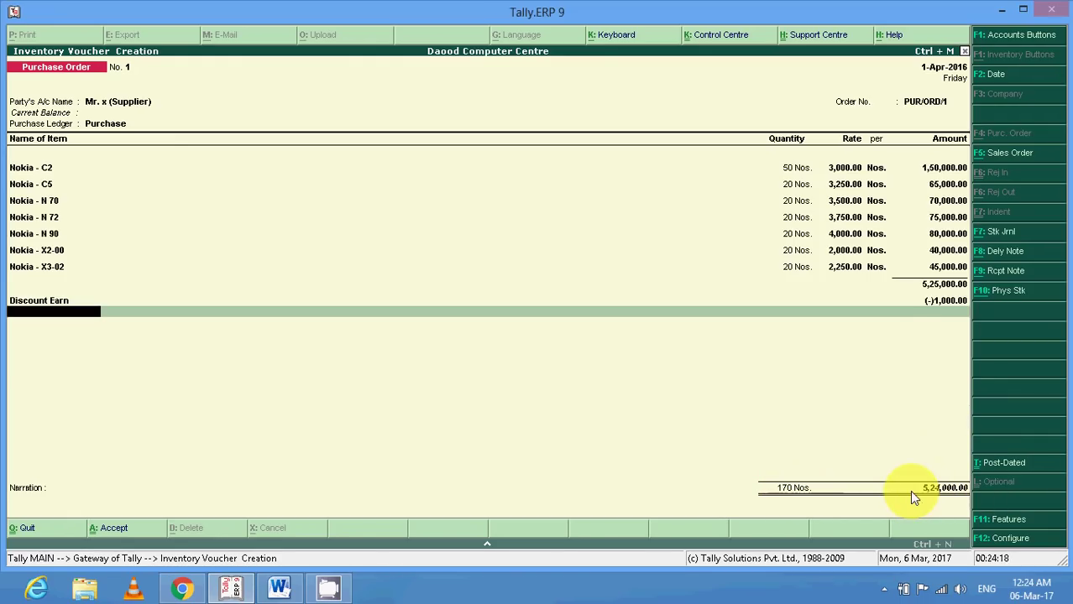
pyautogui.press('Return')
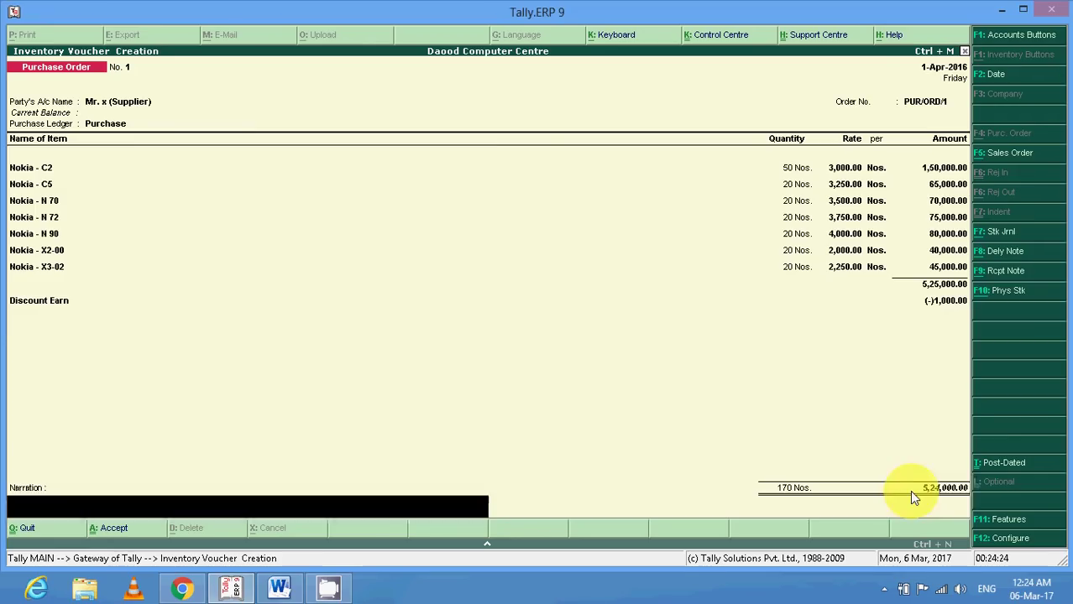
pyautogui.press('Return')
pyautogui.press('Return')
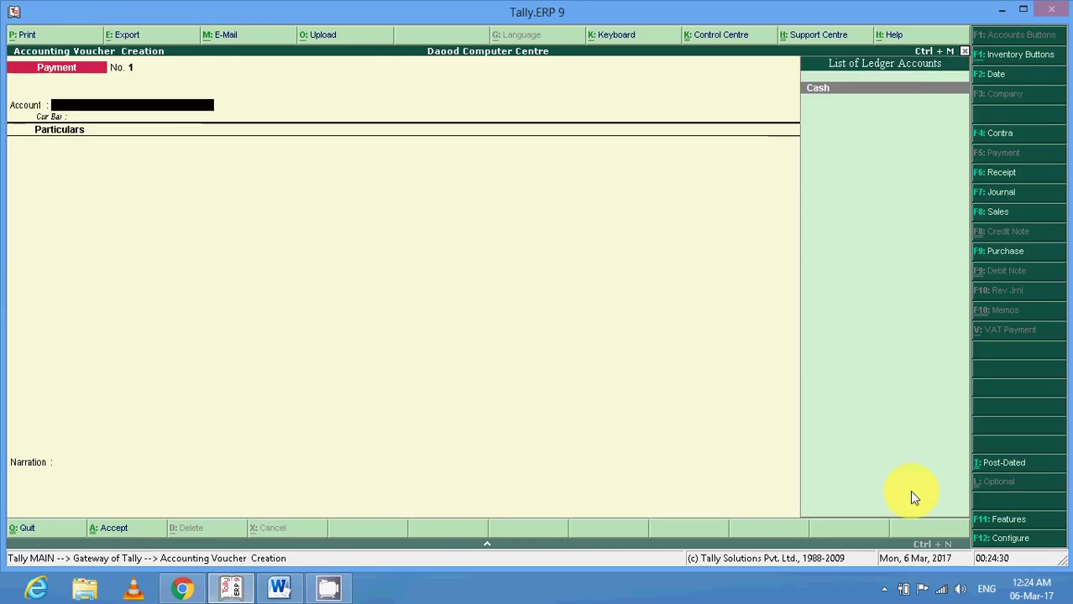
# Pay 50,000 in Cash to Mr. x (Supplier), choosing Advance as the adjustment method.
pyautogui.press('Return')
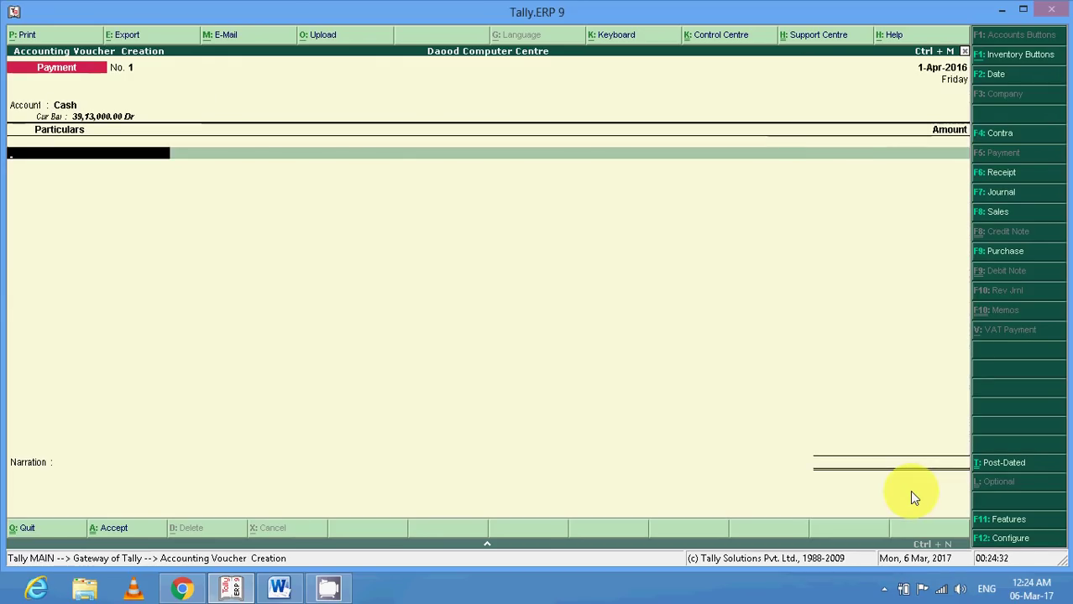
pyautogui.press('Down')
pyautogui.press('Down')
pyautogui.press('Down')
pyautogui.press('Down')
pyautogui.press('Down')
pyautogui.press('Down')
pyautogui.press('Down')
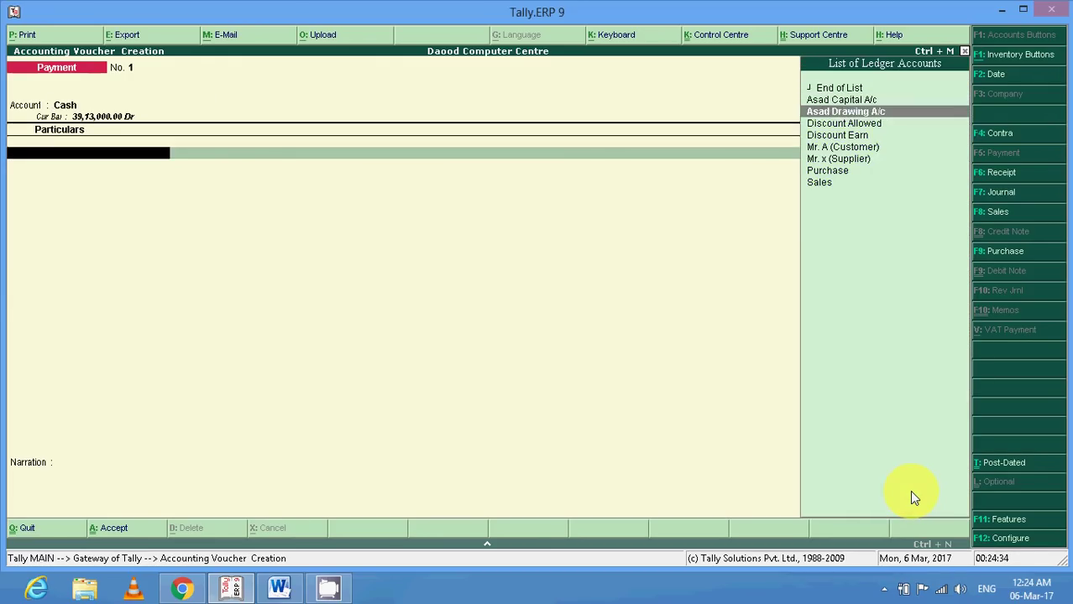
pyautogui.press('Return')
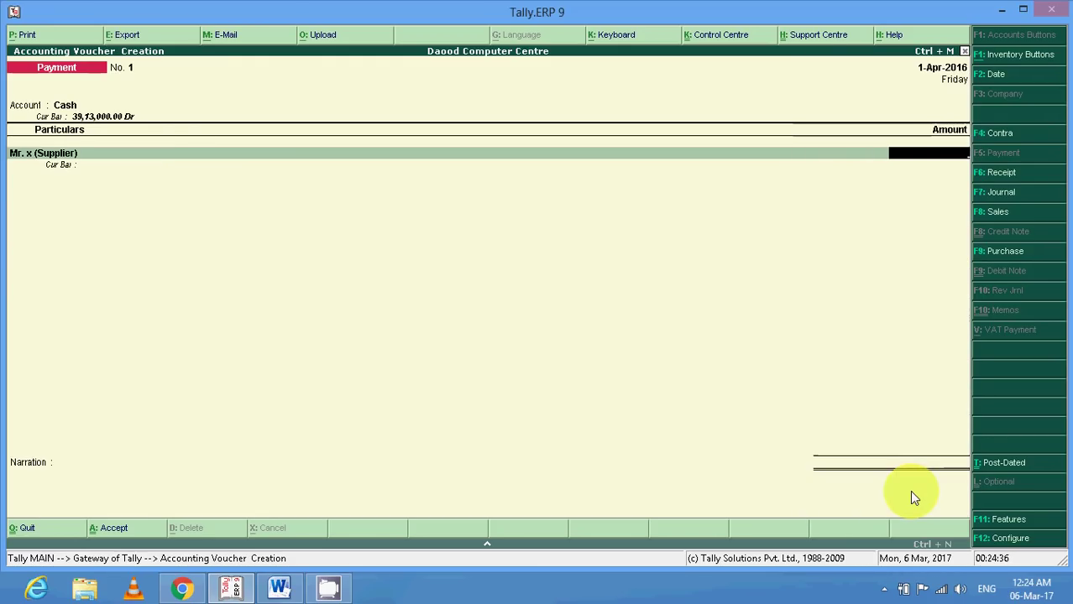
pyautogui.write('50000')
pyautogui.press('Return')
pyautogui.press('Up')
pyautogui.press('Up')
pyautogui.press('Up')
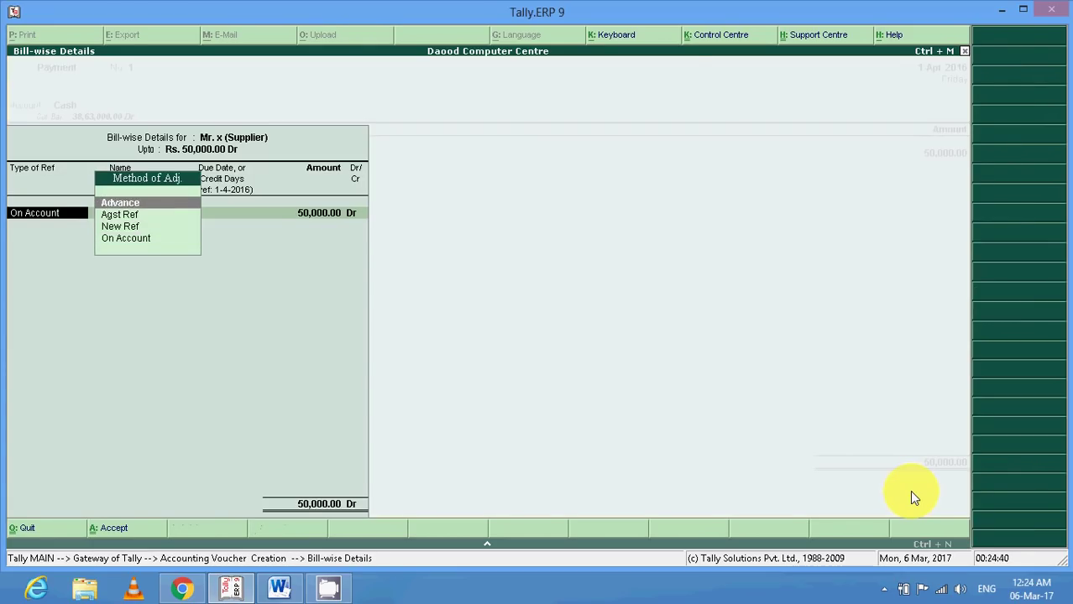
pyautogui.press('Return')
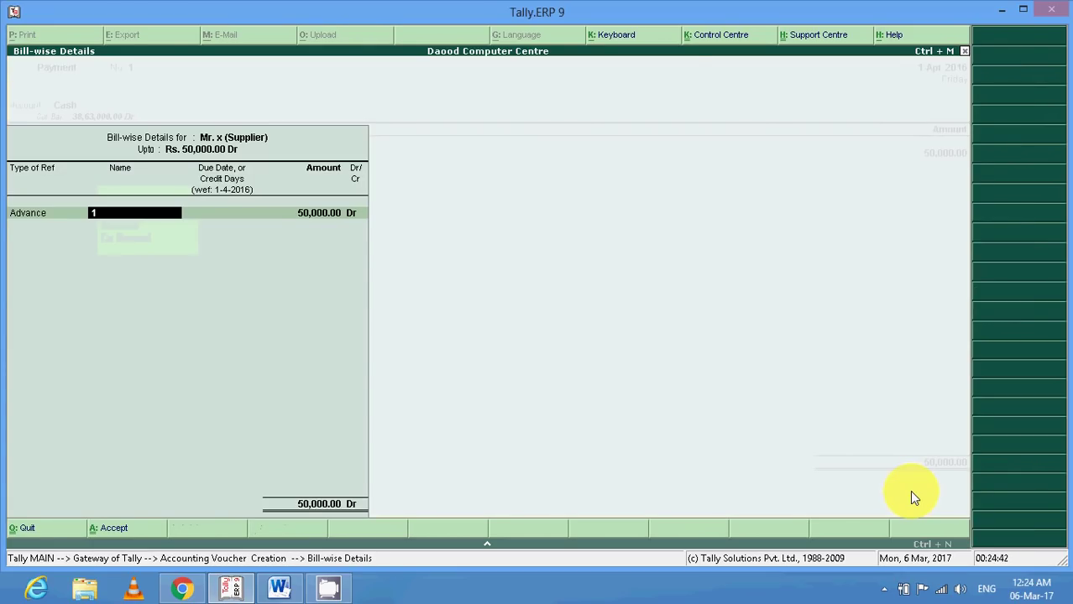
# Name the advance reference ADV/PUR/ORD/1 and complete the bill-wise details.
pyautogui.click(277, 590)
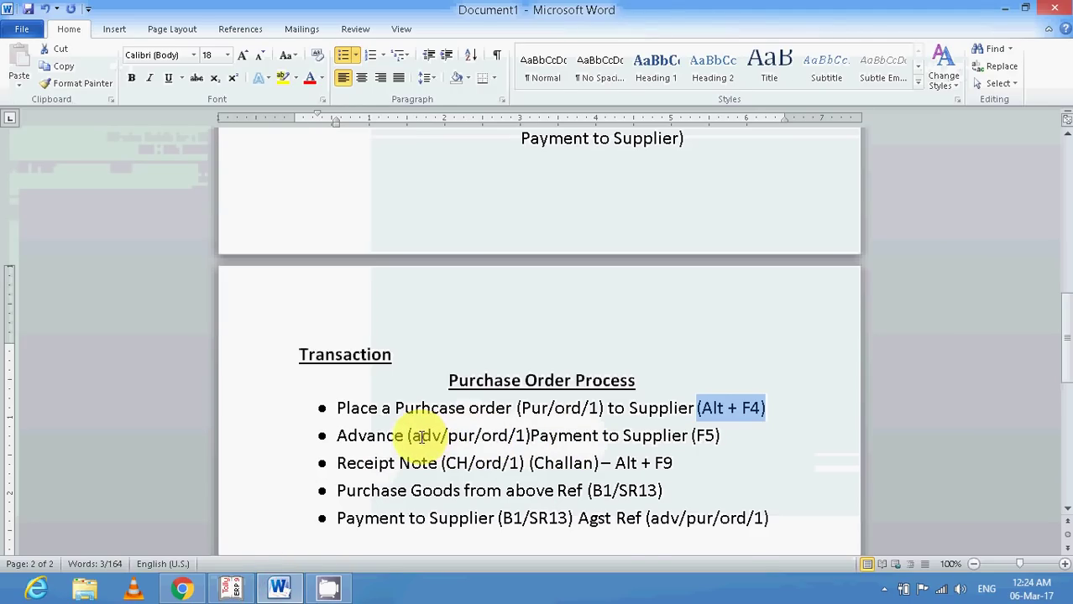
pyautogui.click(232, 588)
pyautogui.write('ADV')
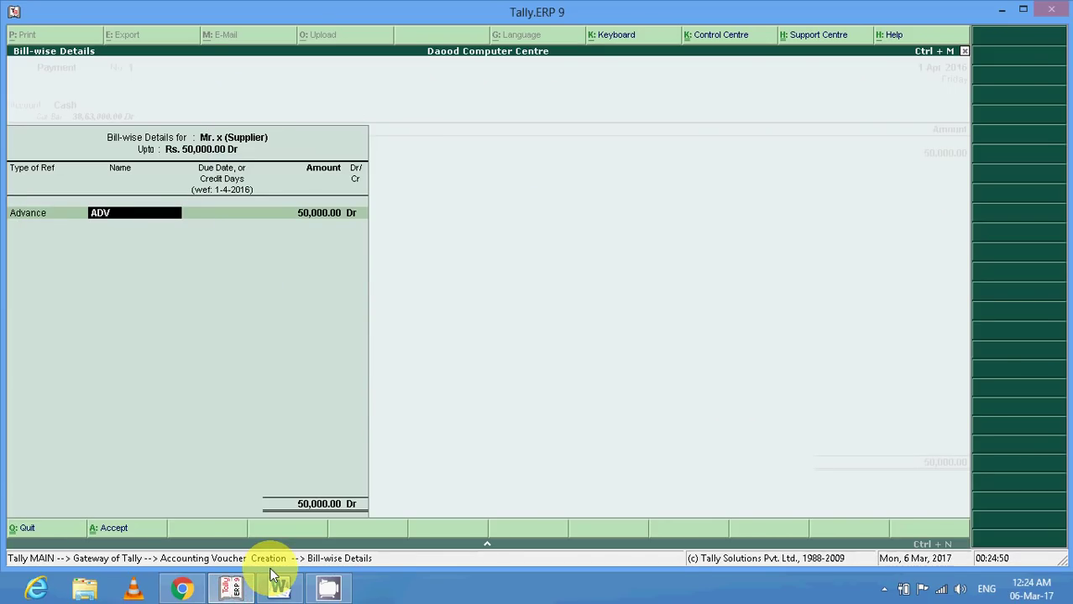
pyautogui.write('/PUR/ORD/1')
pyautogui.press('Return')
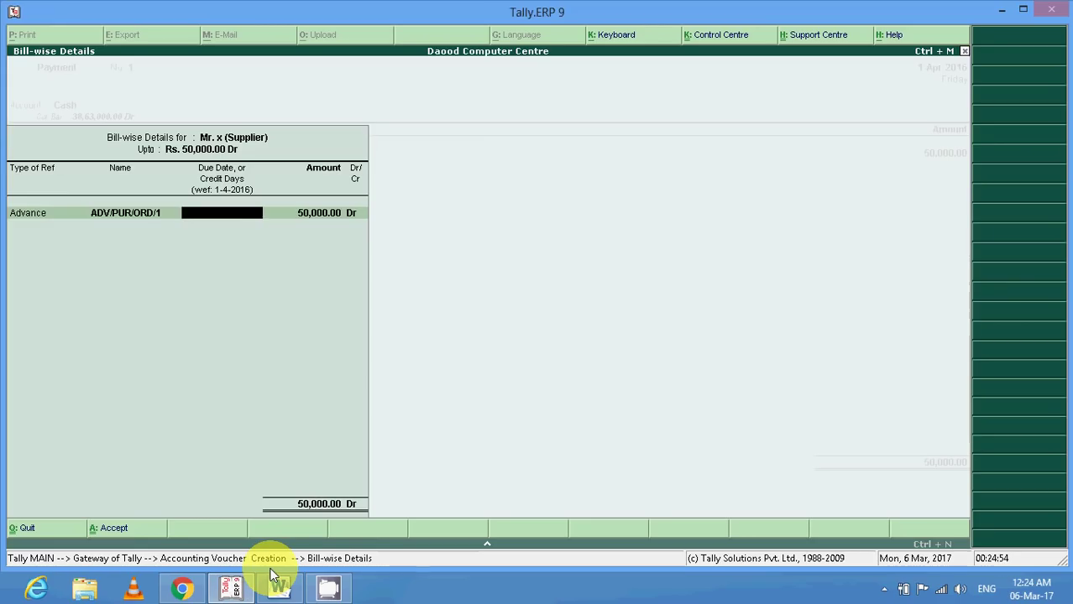
pyautogui.press('Return')
pyautogui.press('Return')
pyautogui.press('Return')
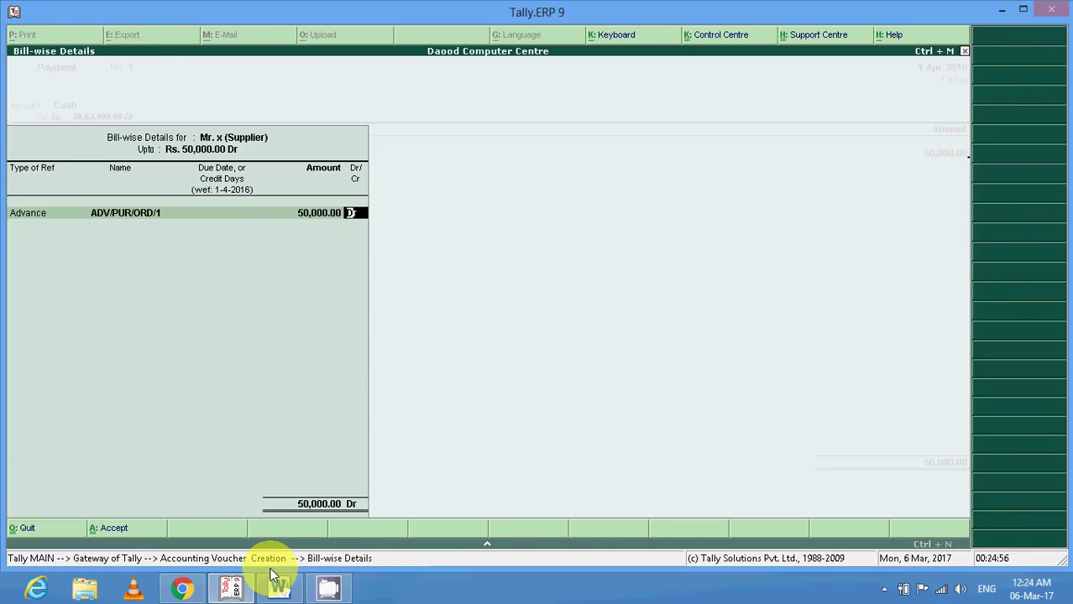
pyautogui.press('Return')
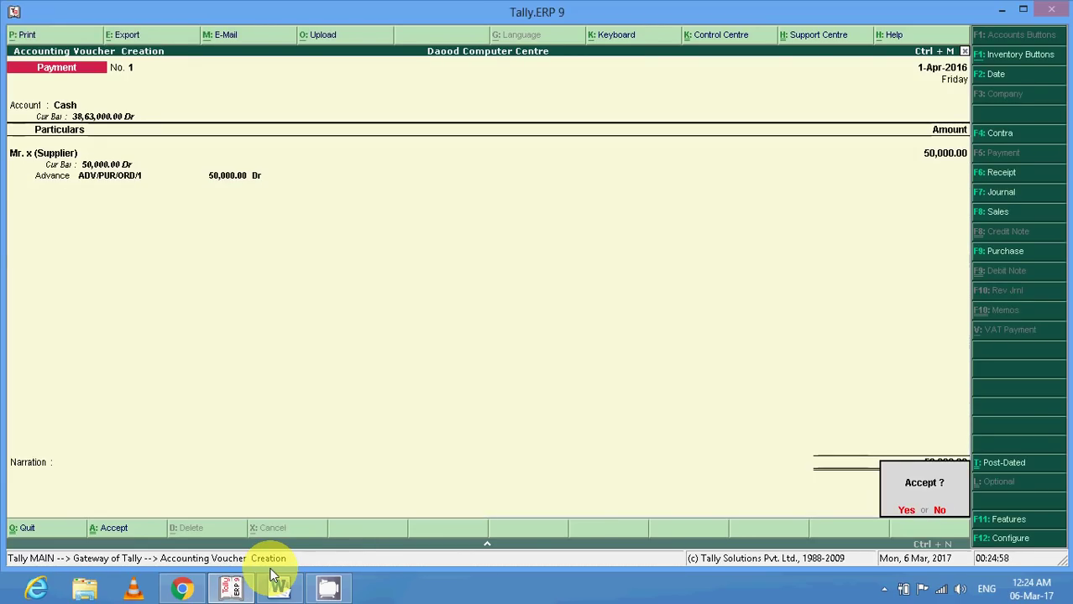
pyautogui.press('Return')
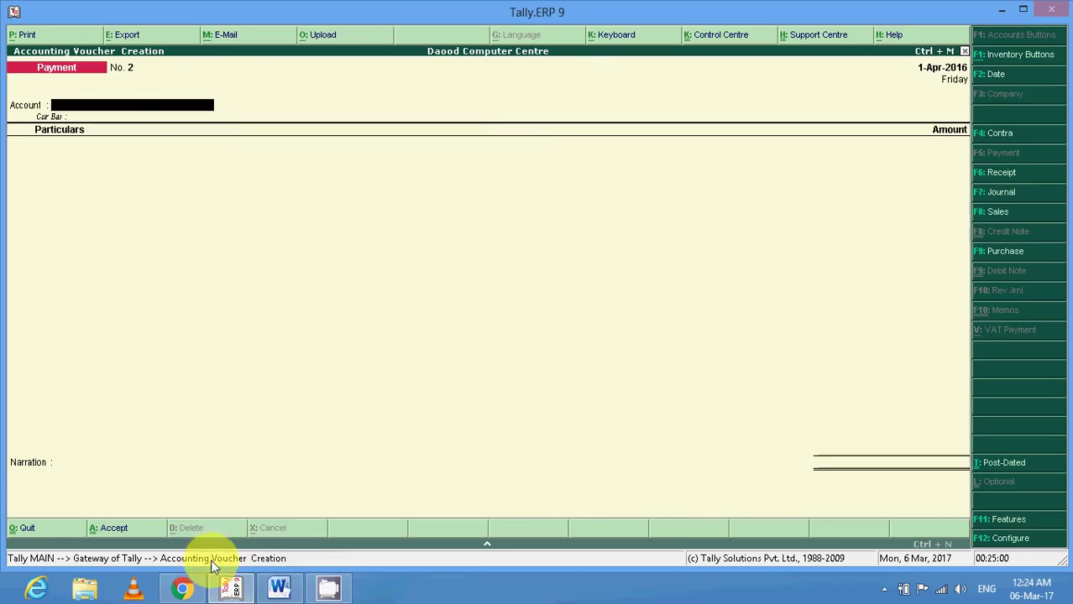
pyautogui.click(278, 587)
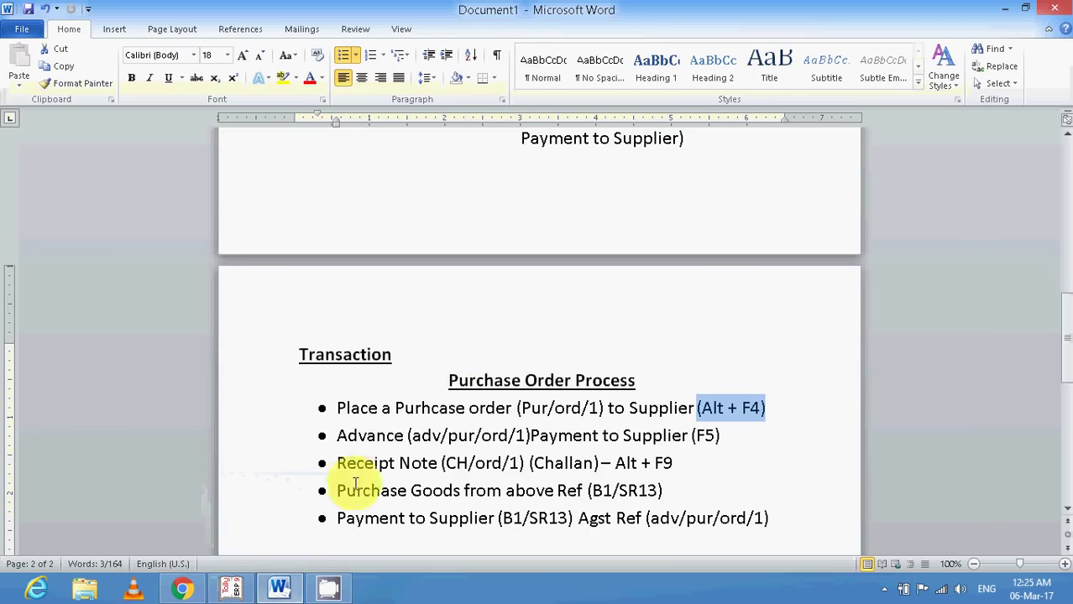
pyautogui.click(286, 408)
pyautogui.click(275, 415)
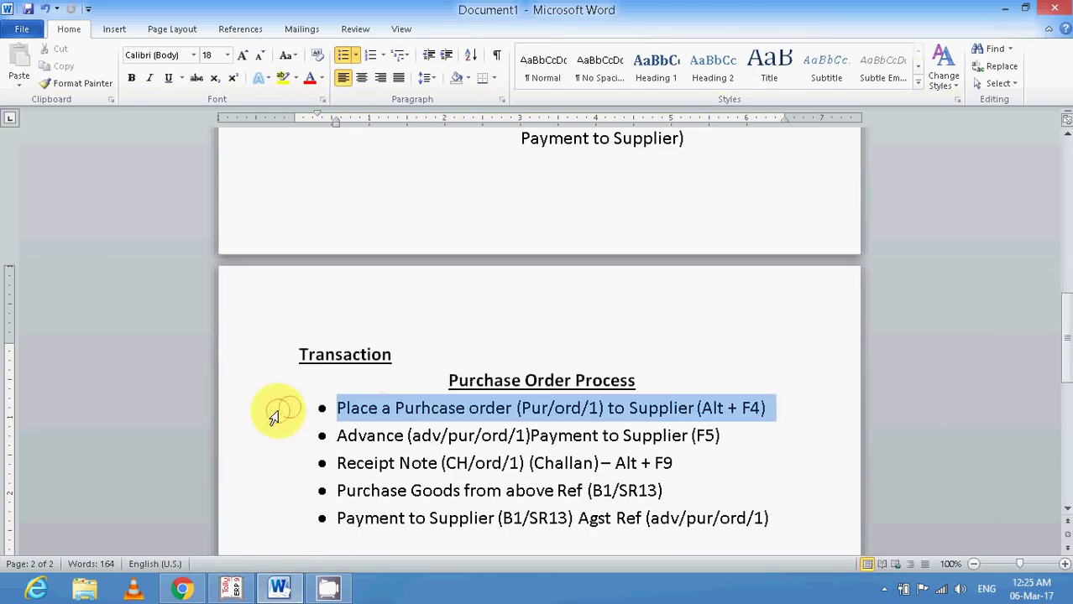
pyautogui.click(264, 438)
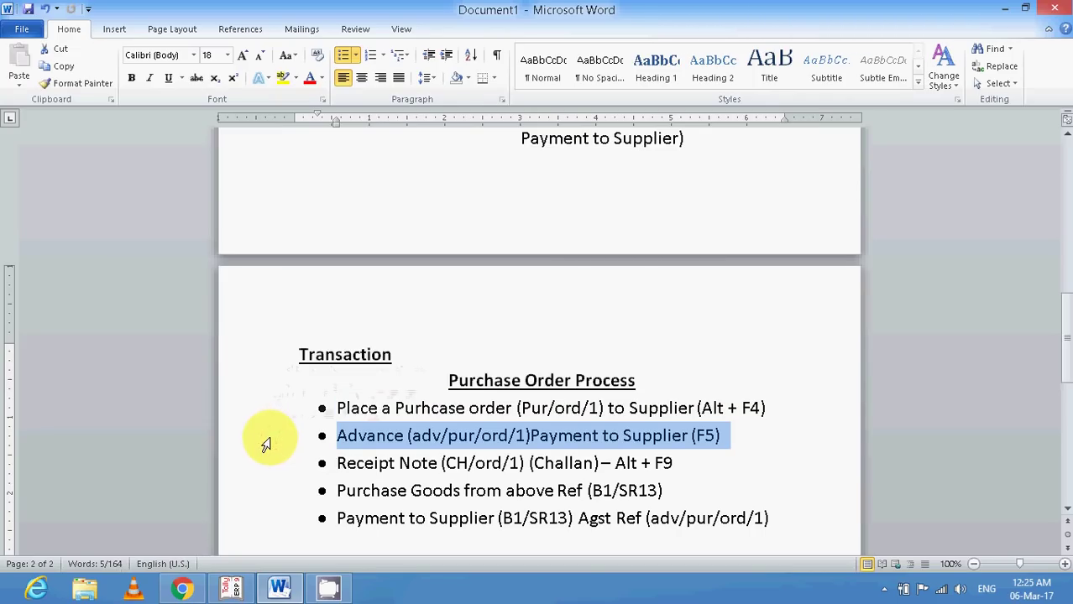
pyautogui.click(268, 475)
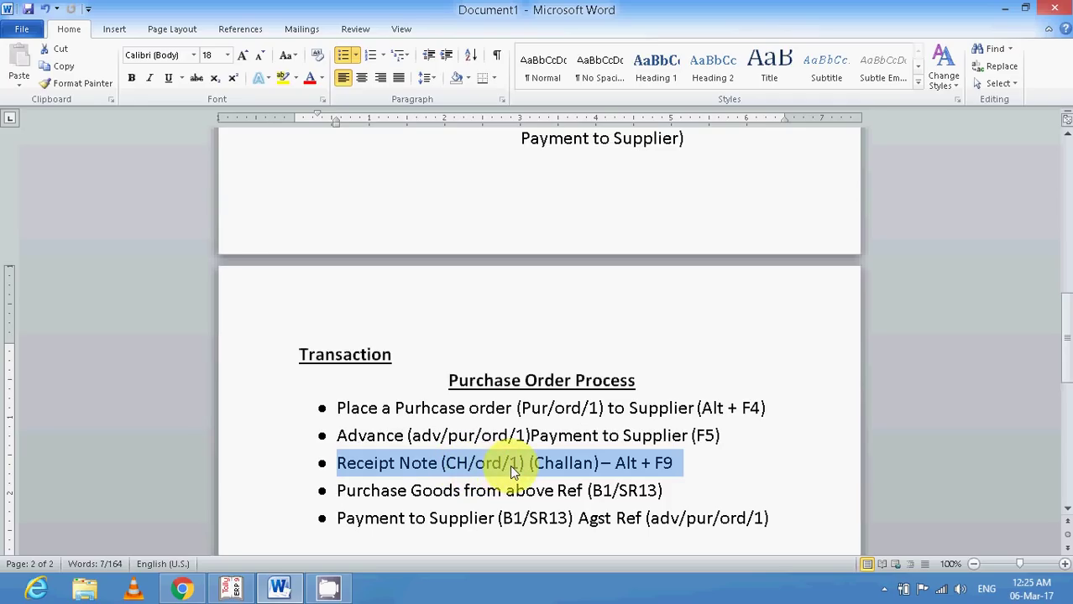
pyautogui.click(272, 502)
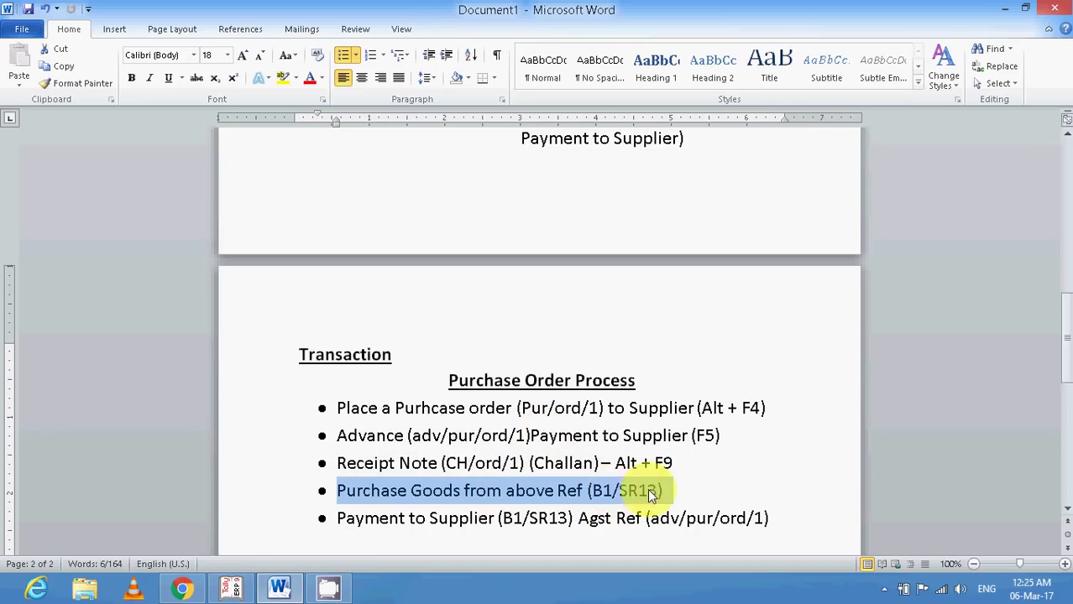
pyautogui.click(269, 521)
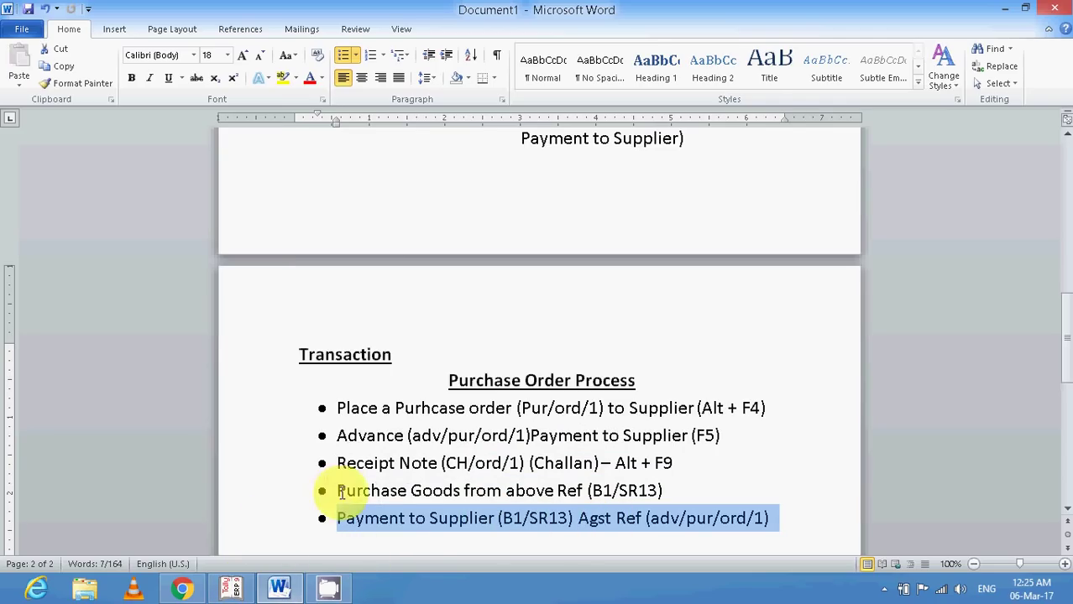
pyautogui.click(260, 465)
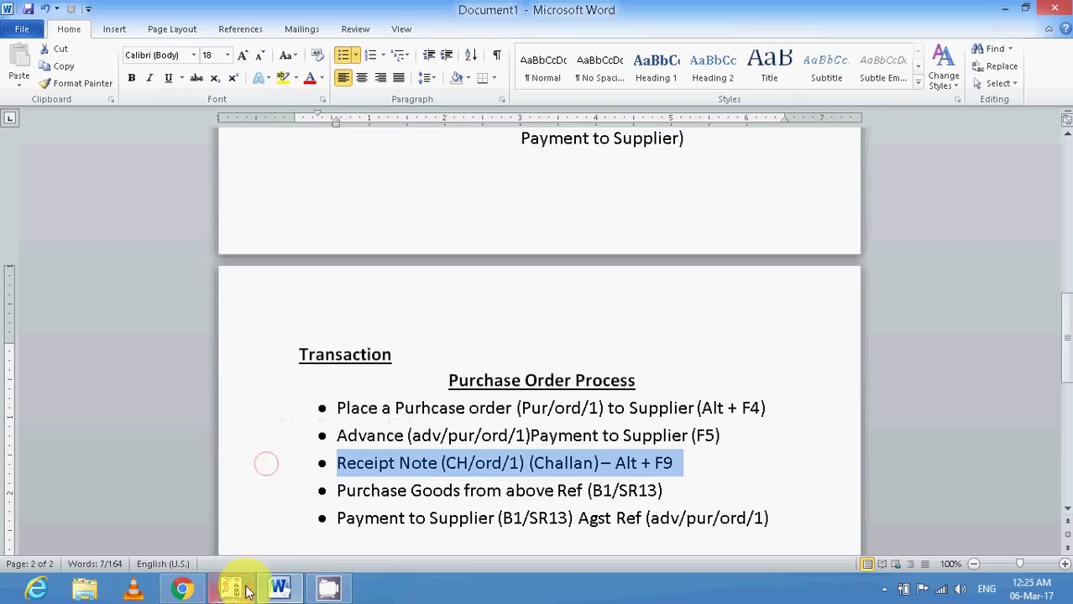
pyautogui.moveTo(242, 591)
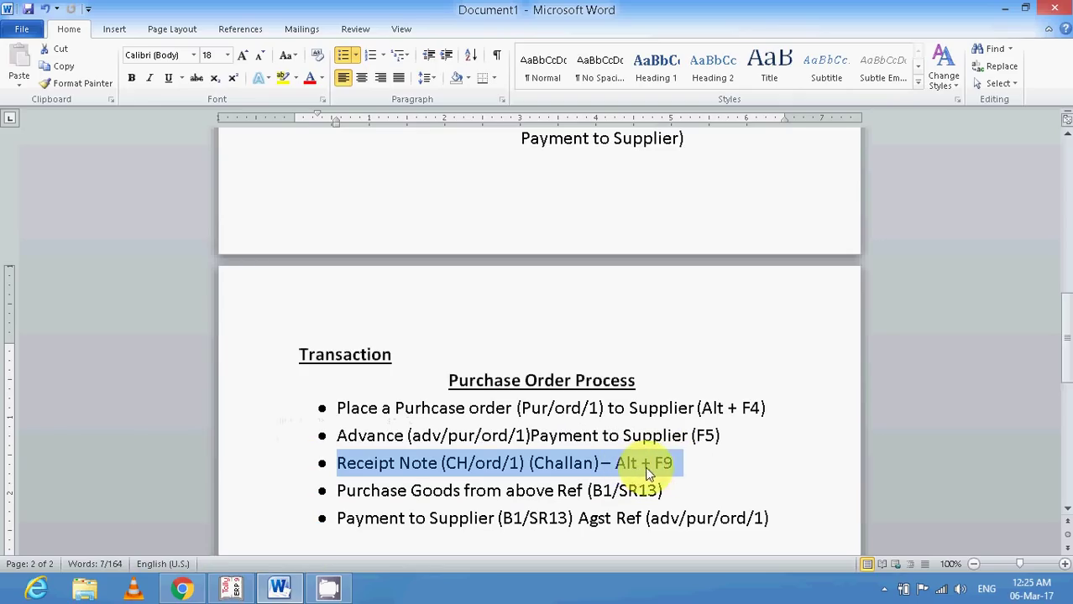
pyautogui.click(230, 589)
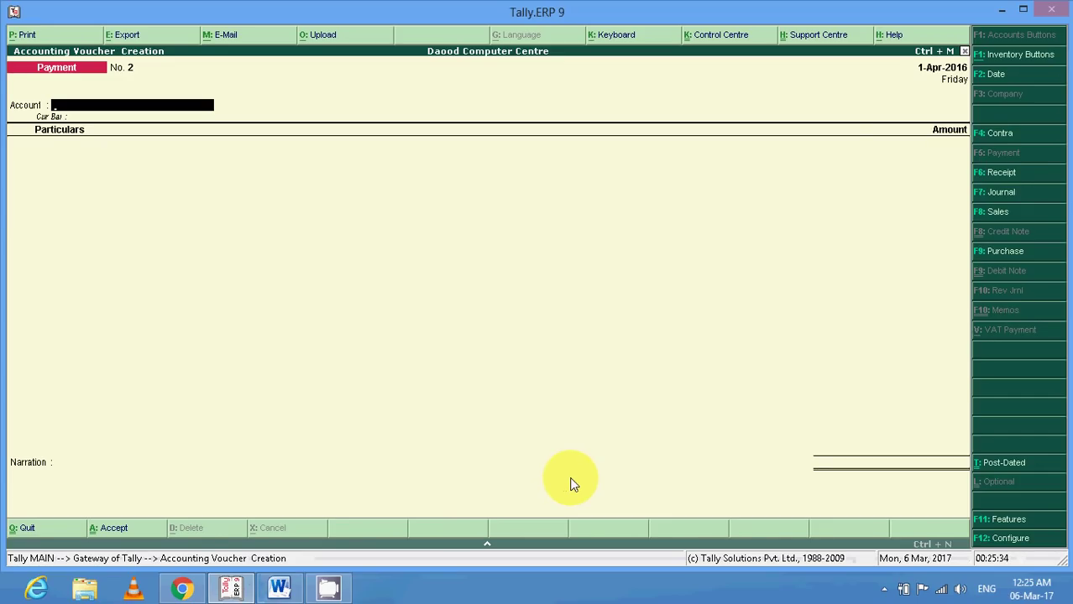
# Create a Receipt Note for Mr. x (Supplier) against order PUR/ORD/1, using the Purchase ledger.
pyautogui.hotkey('alt', 'F9')
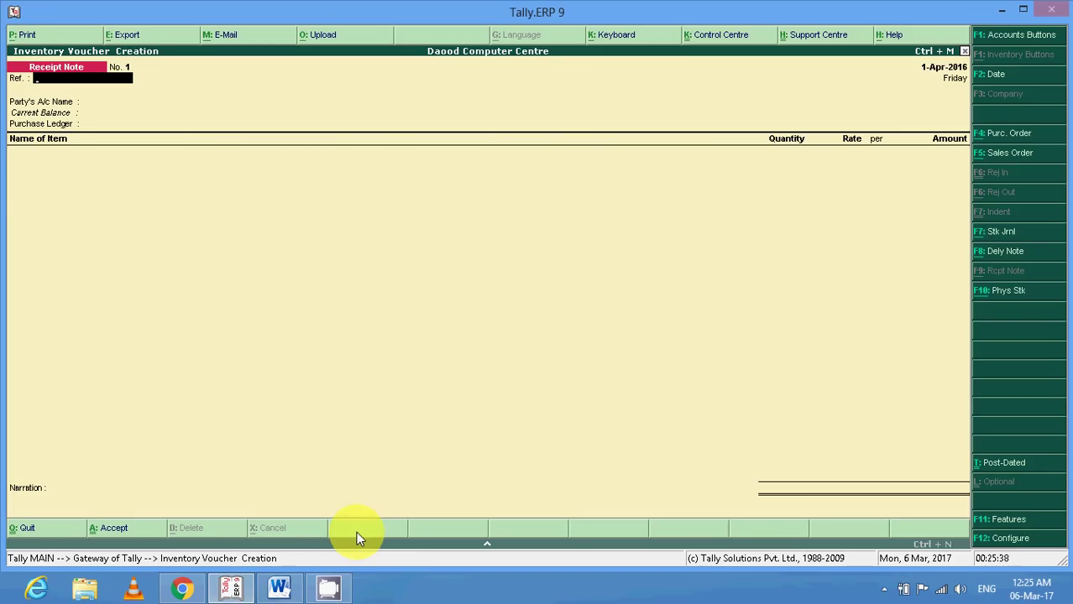
pyautogui.press('Return')
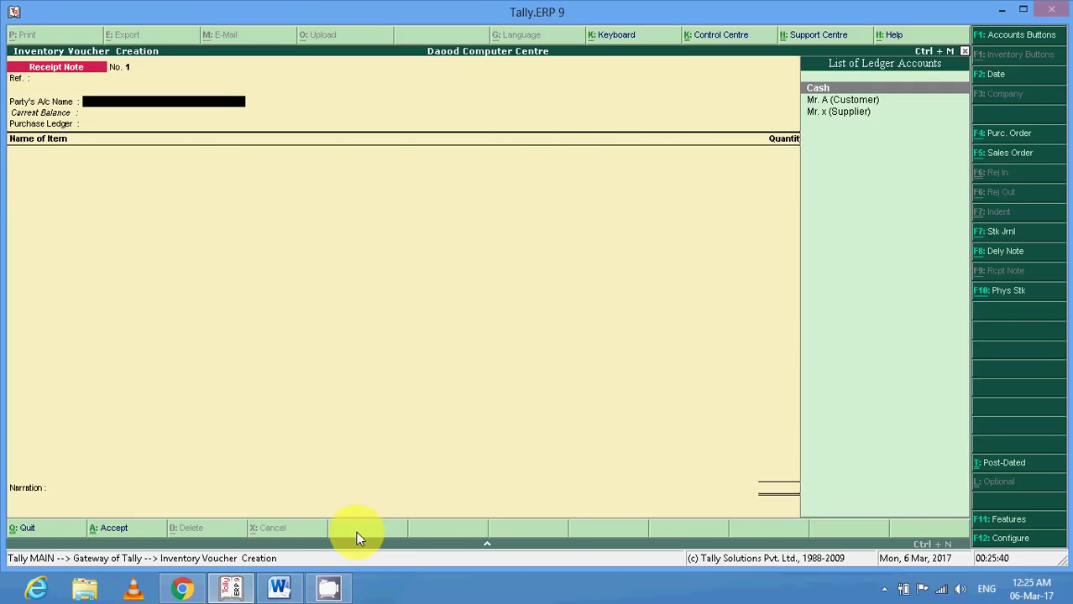
pyautogui.press('Down')
pyautogui.press('Down')
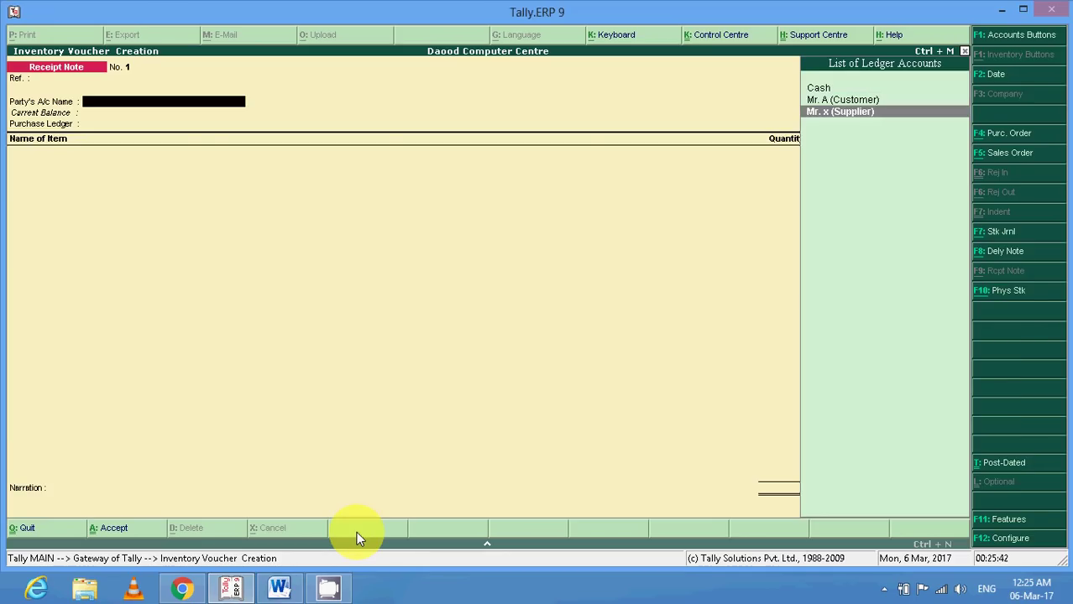
pyautogui.press('Return')
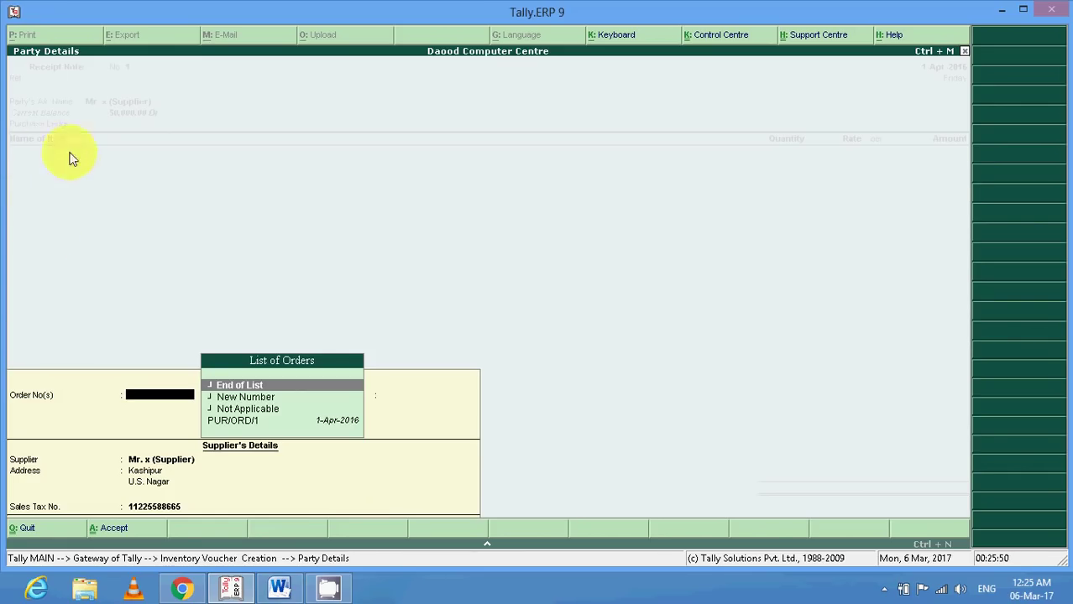
pyautogui.click(230, 423)
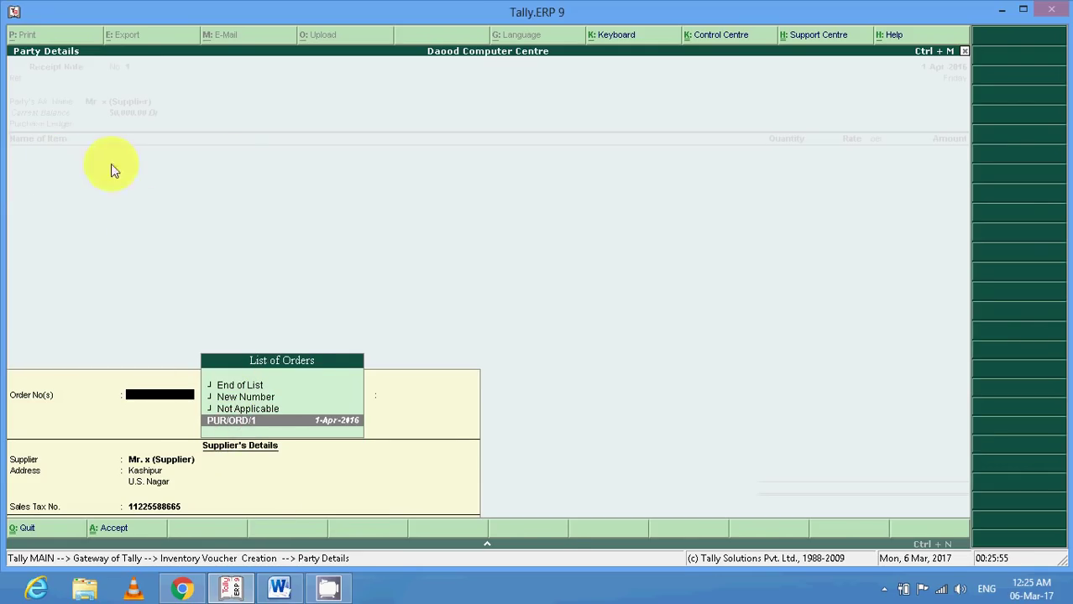
pyautogui.press('Return')
pyautogui.press('Return')
pyautogui.press('Return')
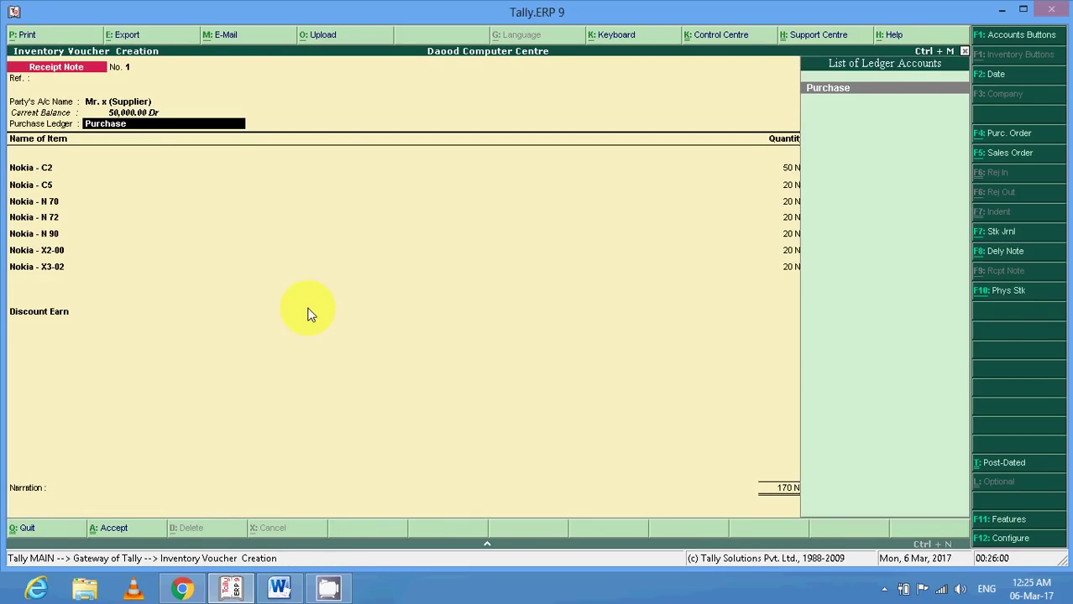
pyautogui.press('Return')
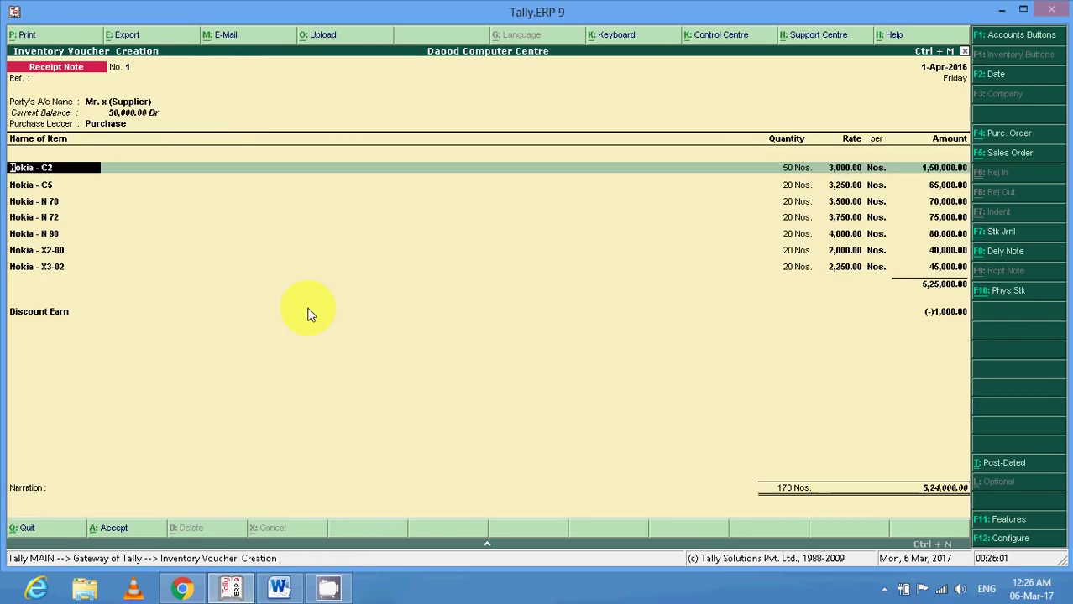
# Allocate Nokia - C2 to new tracking number CH/ORD/1 against order PUR/ORD/1.
pyautogui.press('Return')
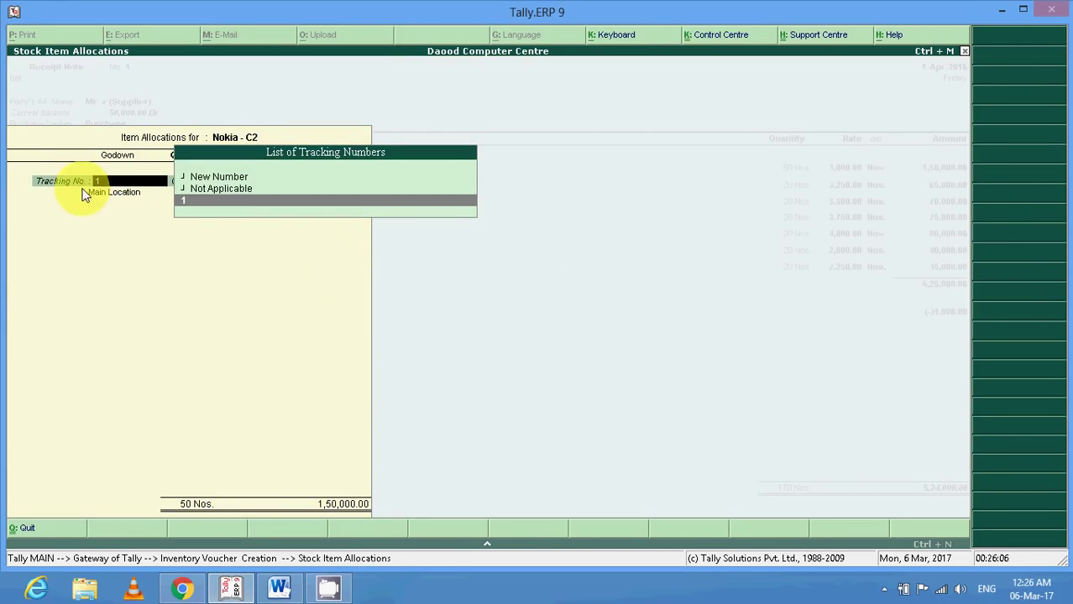
pyautogui.click(273, 590)
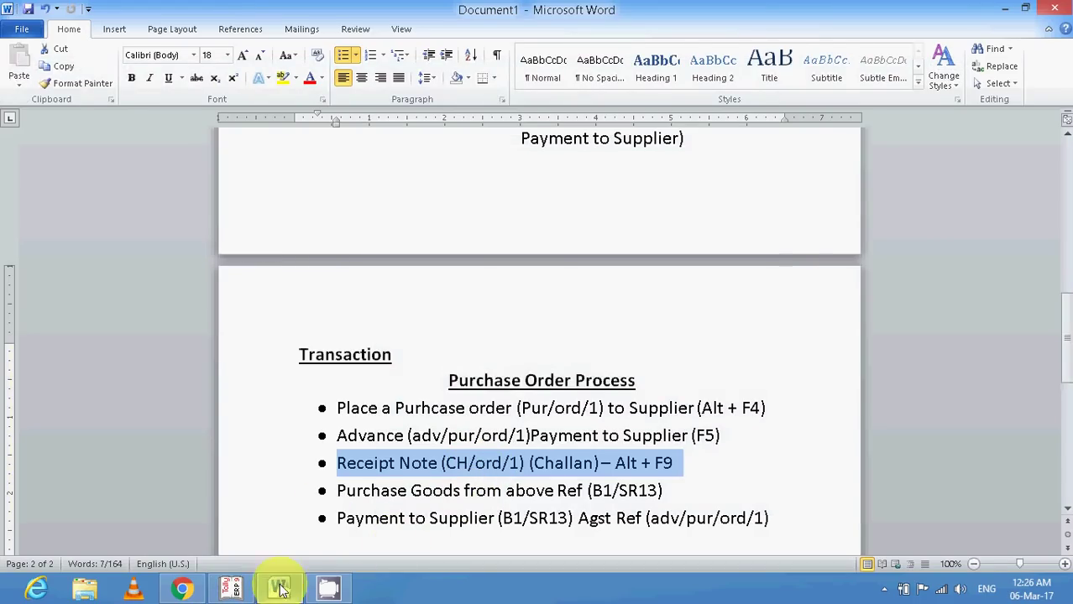
pyautogui.click(233, 588)
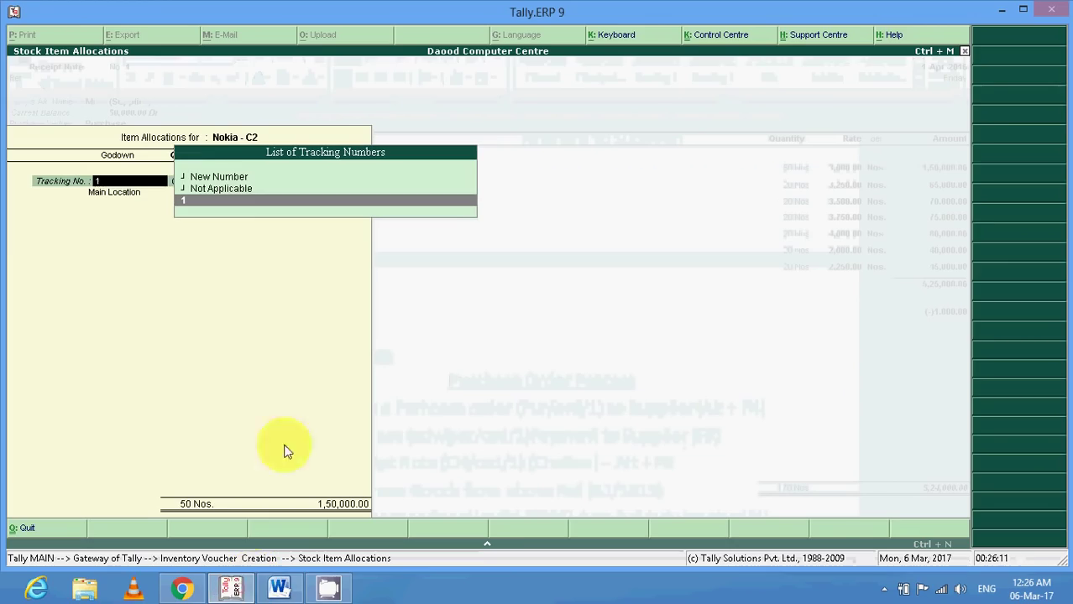
pyautogui.click(220, 177)
pyautogui.press('Return')
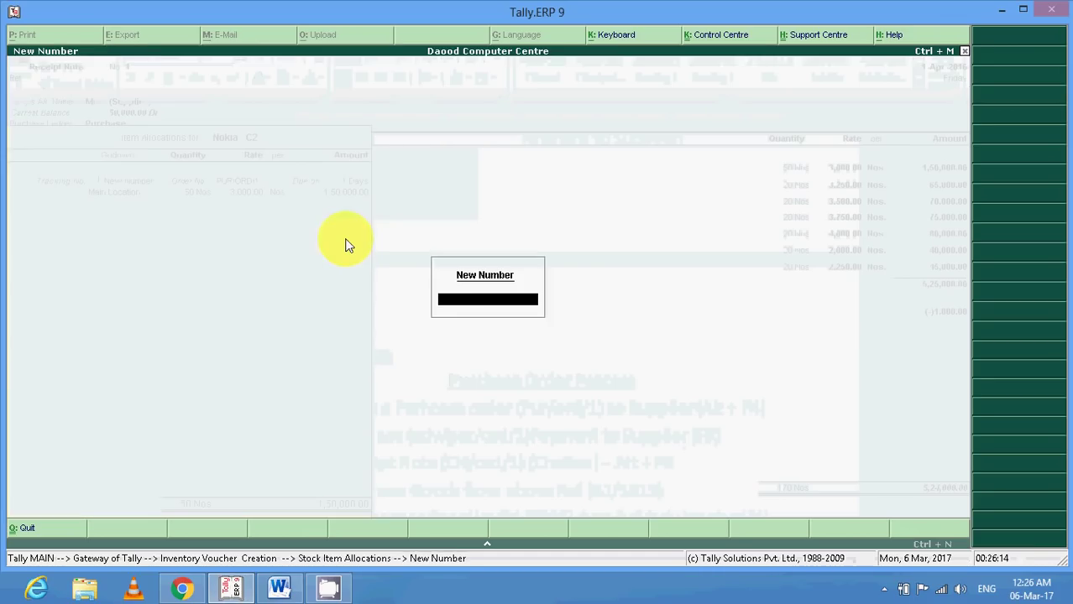
pyautogui.write('CH/ORD/1')
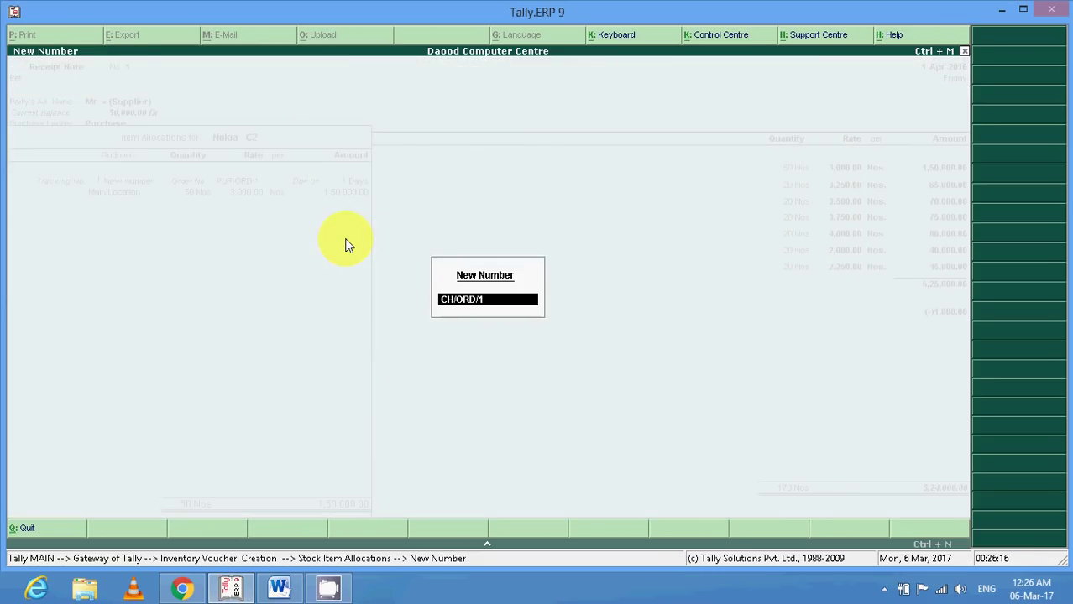
pyautogui.press('Return')
pyautogui.press('Return')
pyautogui.press('Return')
pyautogui.press('Return')
pyautogui.press('Return')
pyautogui.press('Return')
pyautogui.press('Return')
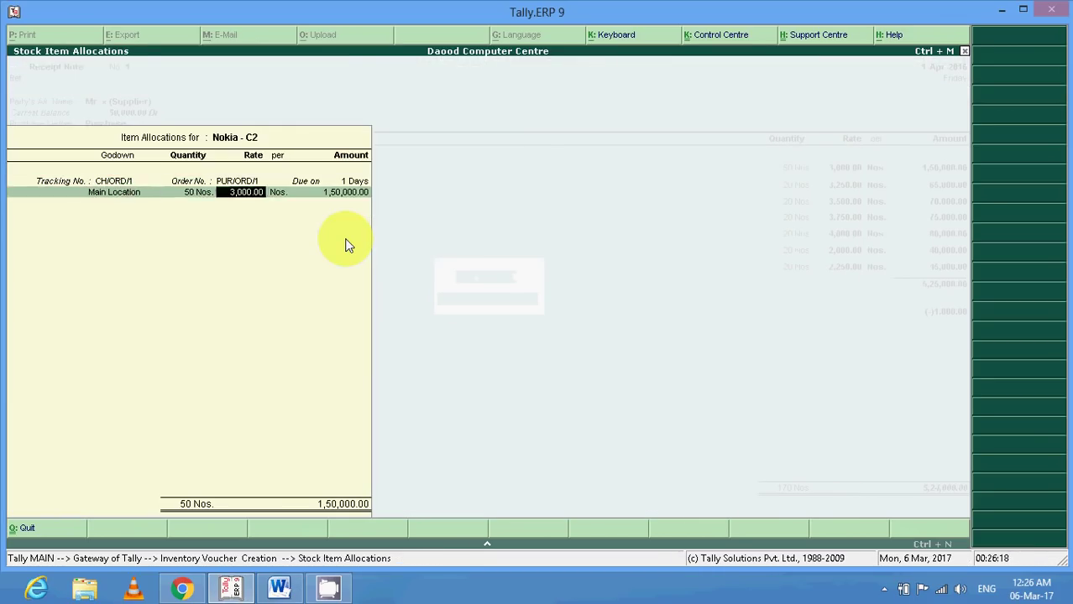
pyautogui.press('Return')
# Allocate Nokia - C5 to tracking number CH/ORD/1 against order PUR/ORD/1.
pyautogui.press('Return')
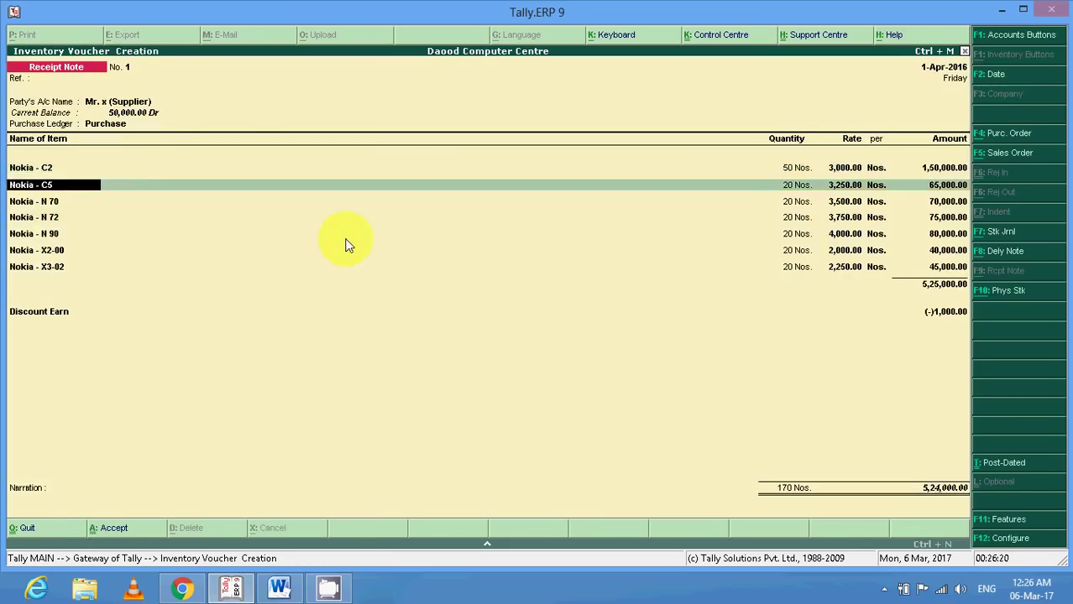
pyautogui.press('Return')
pyautogui.press('Up')
pyautogui.press('Up')
pyautogui.press('Return')
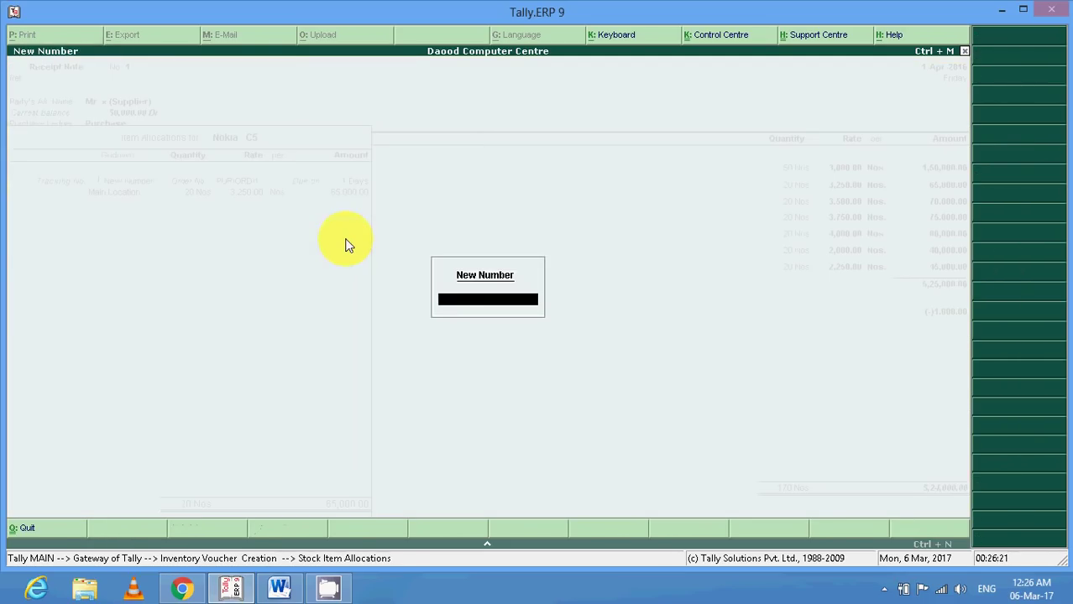
pyautogui.write('CH/ORD')
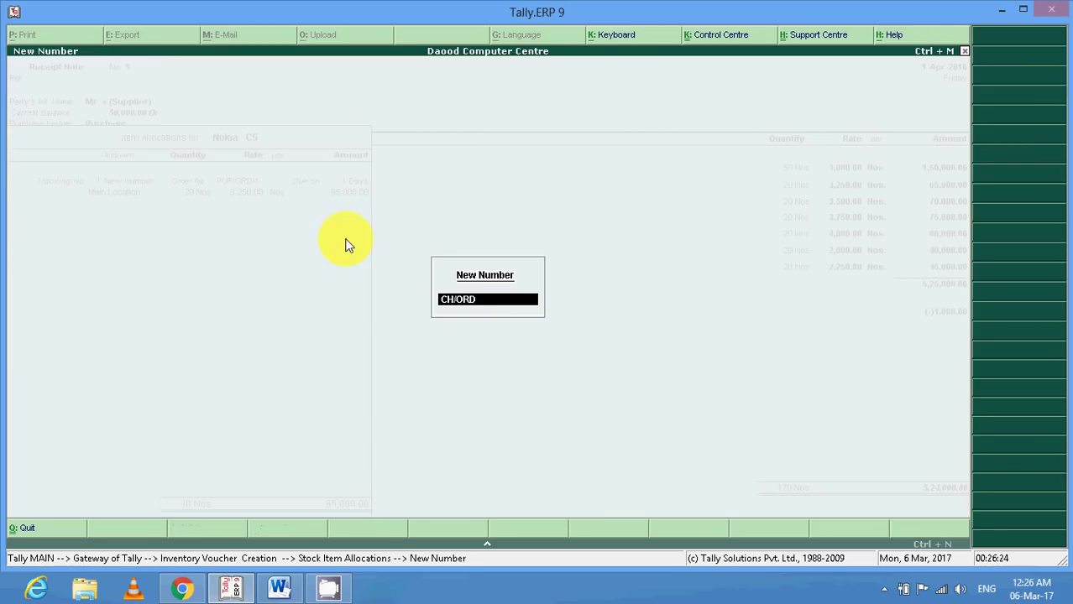
pyautogui.write('/1')
pyautogui.press('Return')
pyautogui.press('Return')
pyautogui.press('Return')
pyautogui.press('Return')
pyautogui.press('Return')
pyautogui.press('Return')
pyautogui.press('Return')
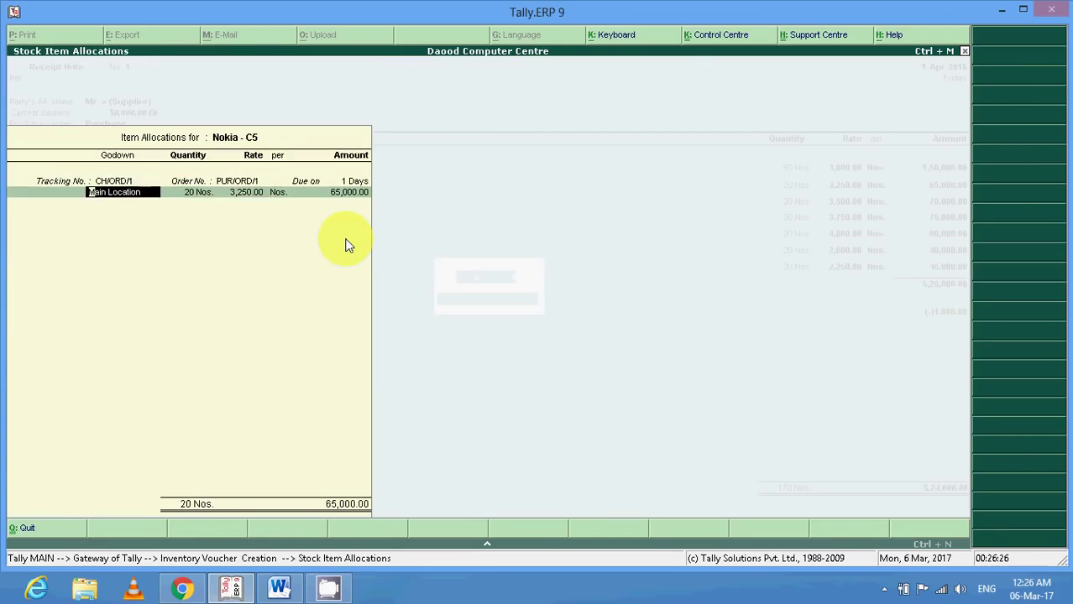
pyautogui.press('Return')
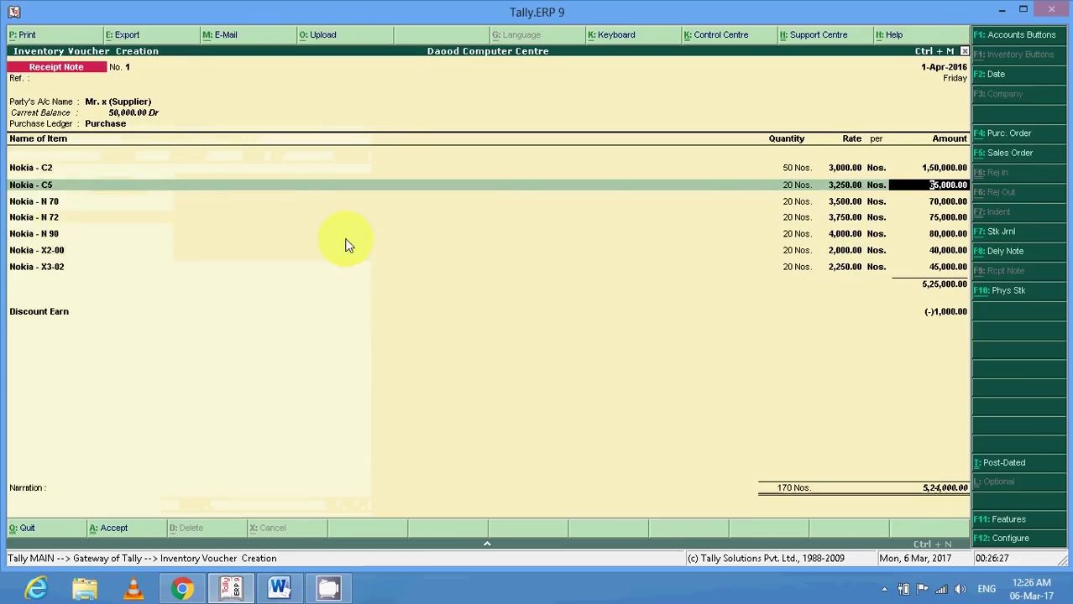
pyautogui.press('Return')
# Allocate Nokia - N 70 to tracking number CH/ORD/1 against order PUR/ORD/1.
pyautogui.press('Return')
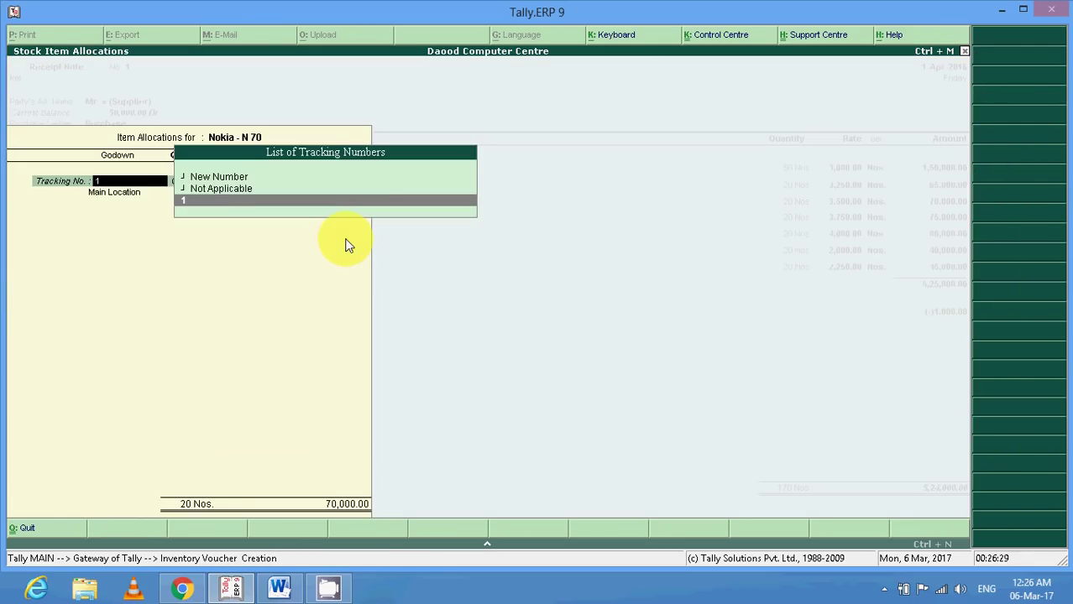
pyautogui.press('Up')
pyautogui.press('Up')
pyautogui.press('Return')
pyautogui.write('CH')
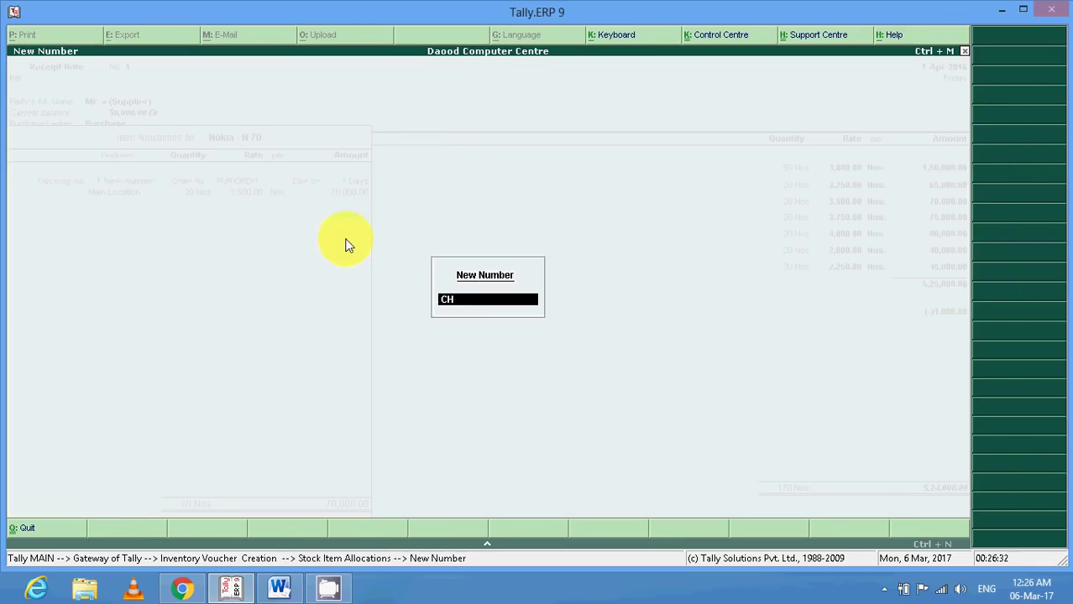
pyautogui.write('/ORD/1')
pyautogui.press('Return')
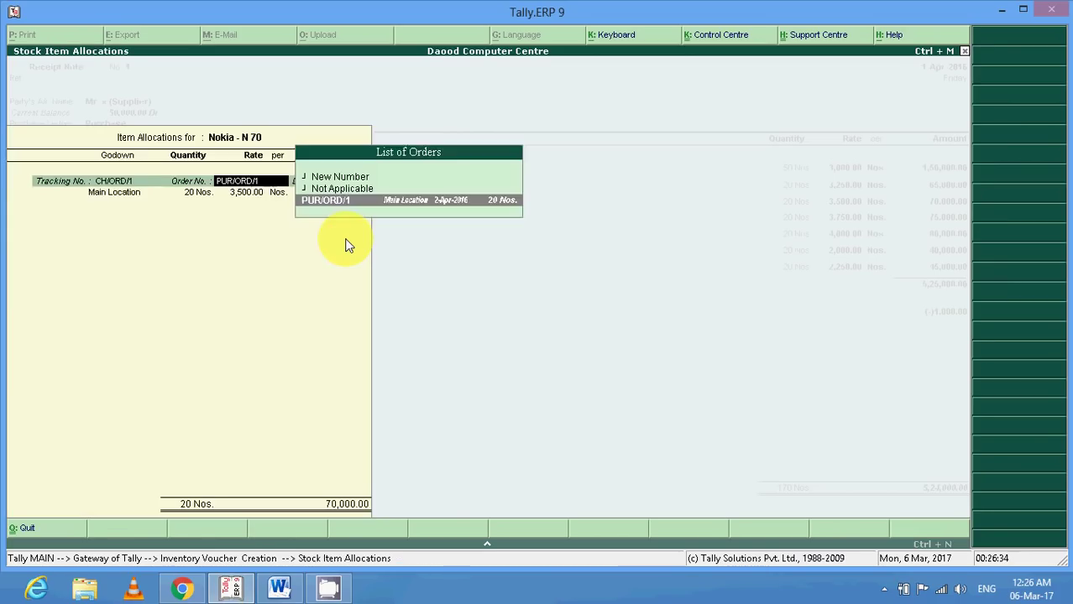
pyautogui.press('Return')
pyautogui.press('Return')
pyautogui.press('Return')
pyautogui.press('Return')
pyautogui.press('Return')
pyautogui.press('Return')
pyautogui.press('Return')
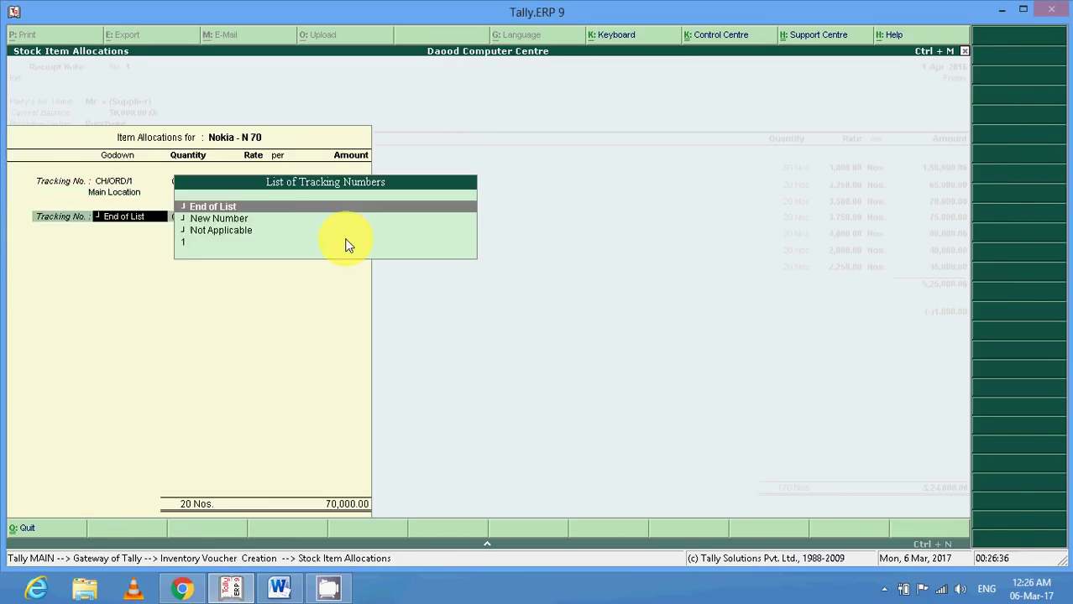
pyautogui.press('Return')
# Allocate Nokia - N 72 to new tracking number CH/ORD/1 against order PUR/ORD/1.
pyautogui.press('Down')
pyautogui.press('Return')
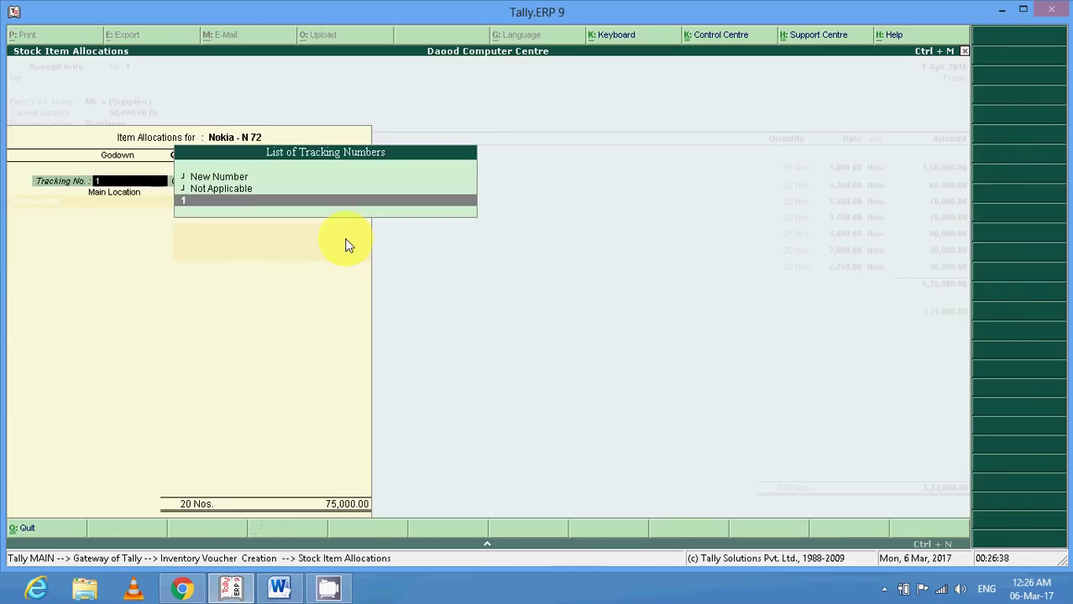
pyautogui.press('Up')
pyautogui.press('Up')
pyautogui.press('Return')
pyautogui.write('CH')
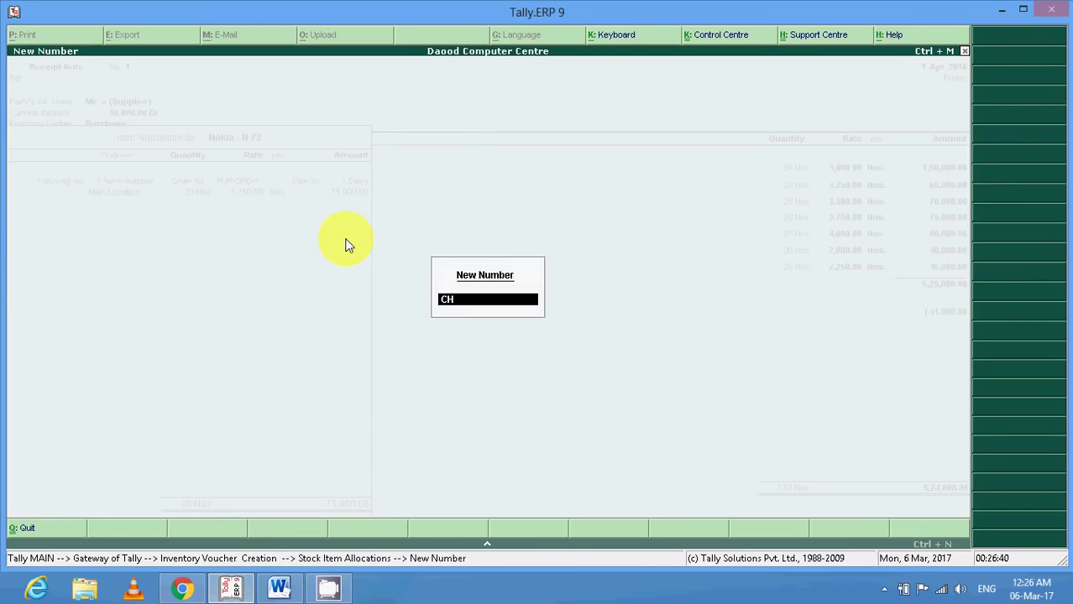
pyautogui.write('/ORD/1')
pyautogui.press('Return')
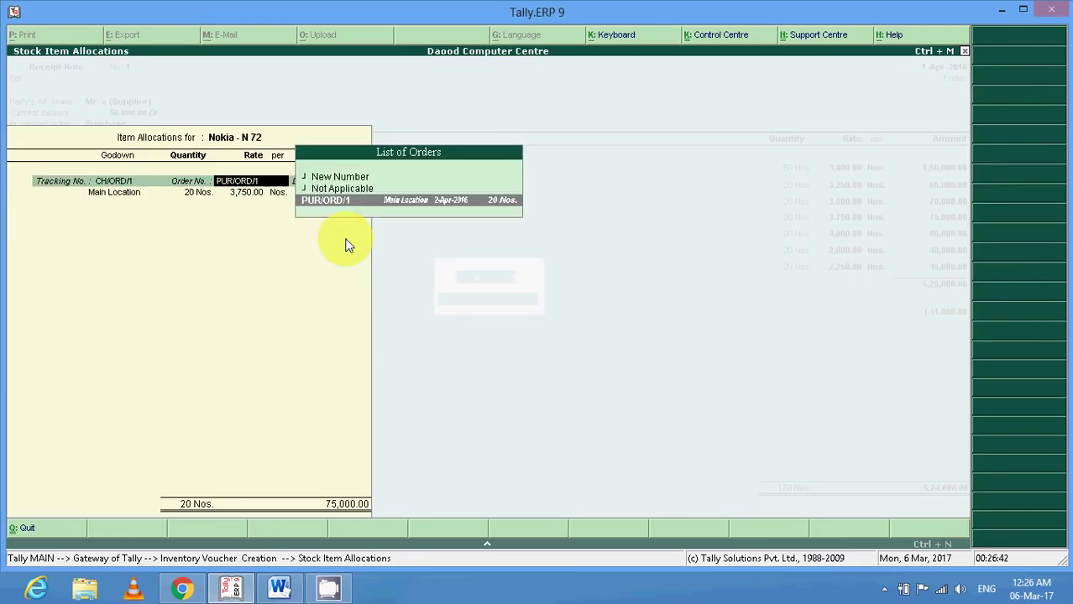
pyautogui.press('Return')
pyautogui.press('Return')
pyautogui.press('Return')
pyautogui.press('Return')
pyautogui.press('Return')
pyautogui.press('Return')
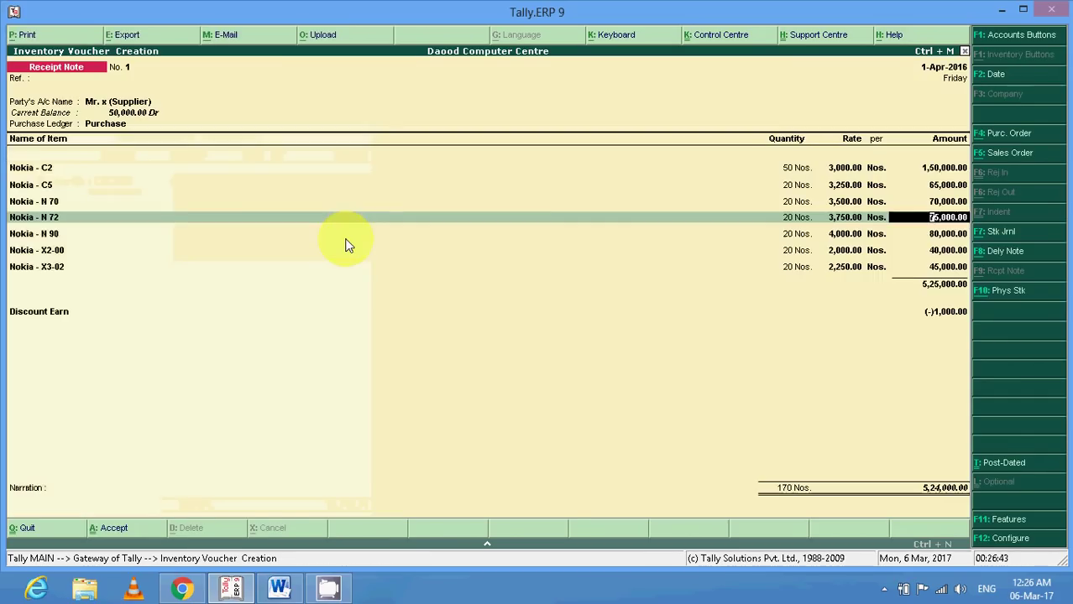
pyautogui.press('Down')
# Allocate Nokia - N 90 to tracking number CH/ORD/1 against order PUR/ORD/1.
pyautogui.press('Return')
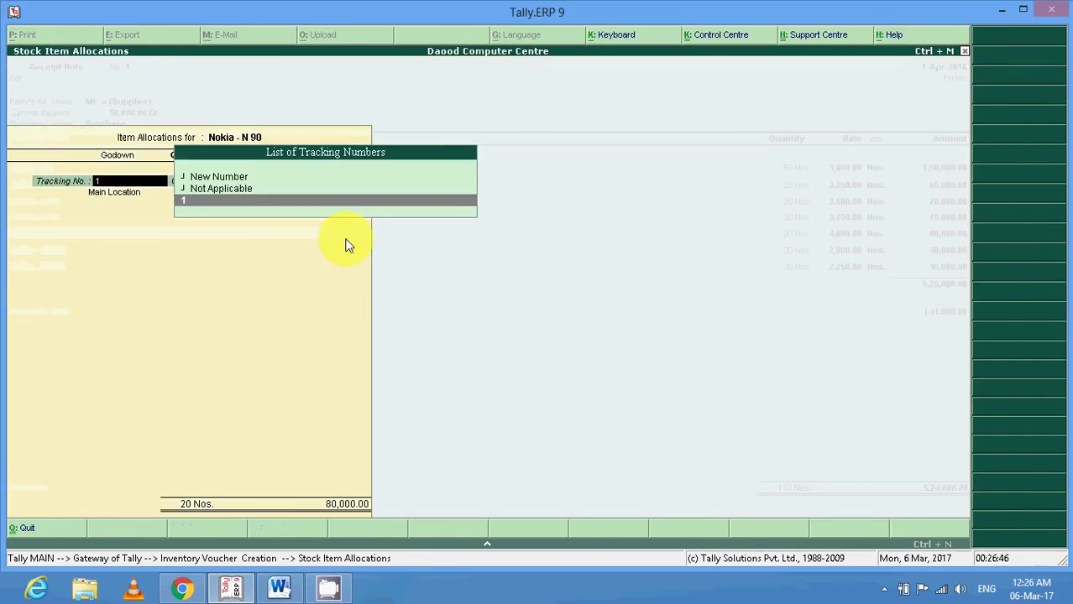
pyautogui.press('Up')
pyautogui.press('Up')
pyautogui.press('Return')
pyautogui.write('CH/O')
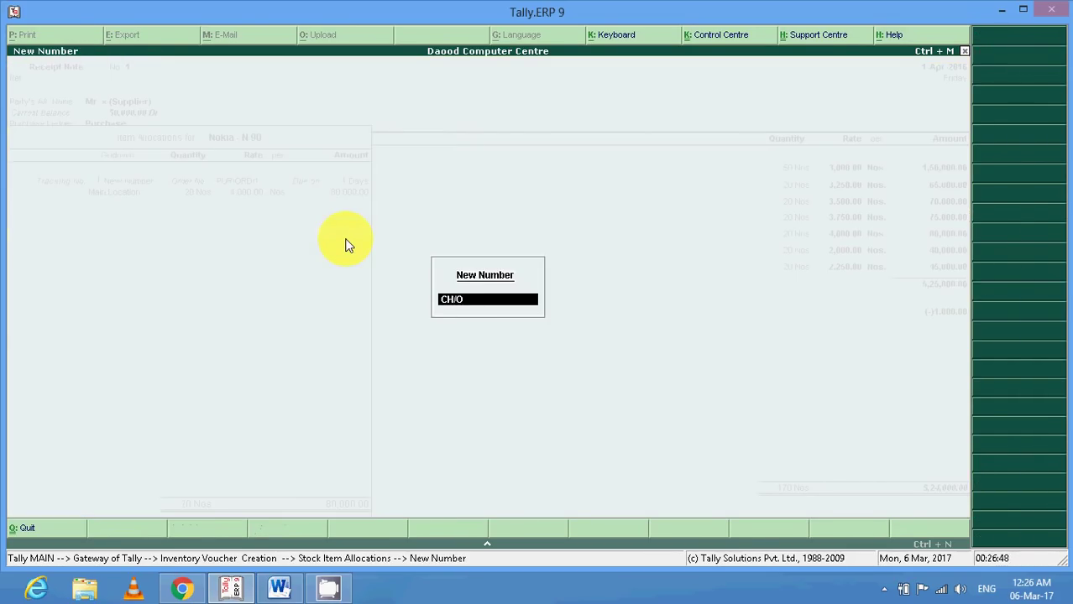
pyautogui.write('RD/1')
pyautogui.press('Return')
pyautogui.press('Return')
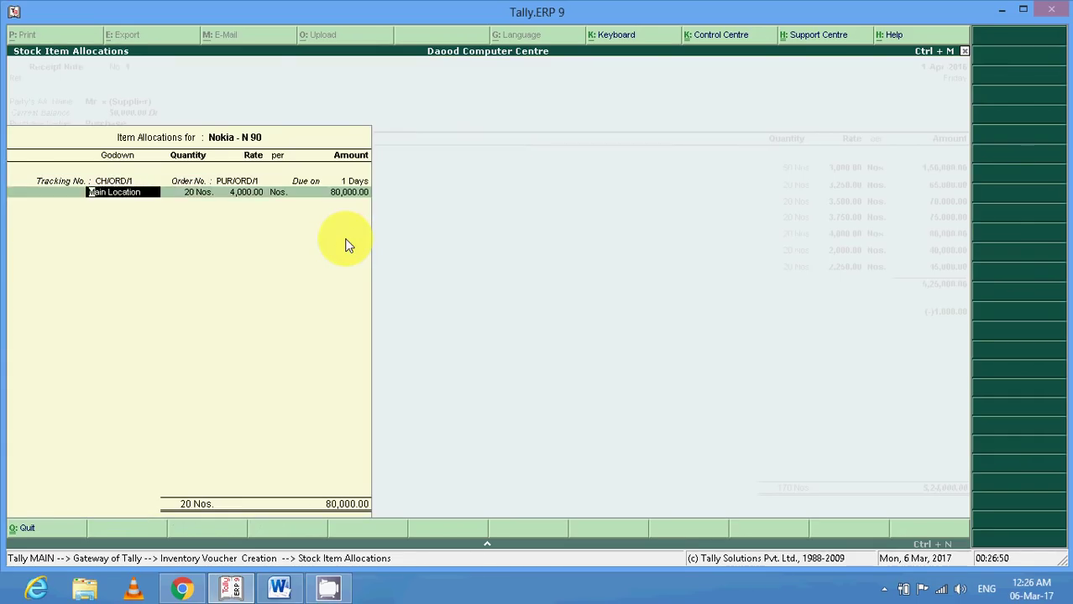
pyautogui.press('Return')
pyautogui.press('Return')
pyautogui.press('Return')
pyautogui.press('Return')
pyautogui.press('Return')
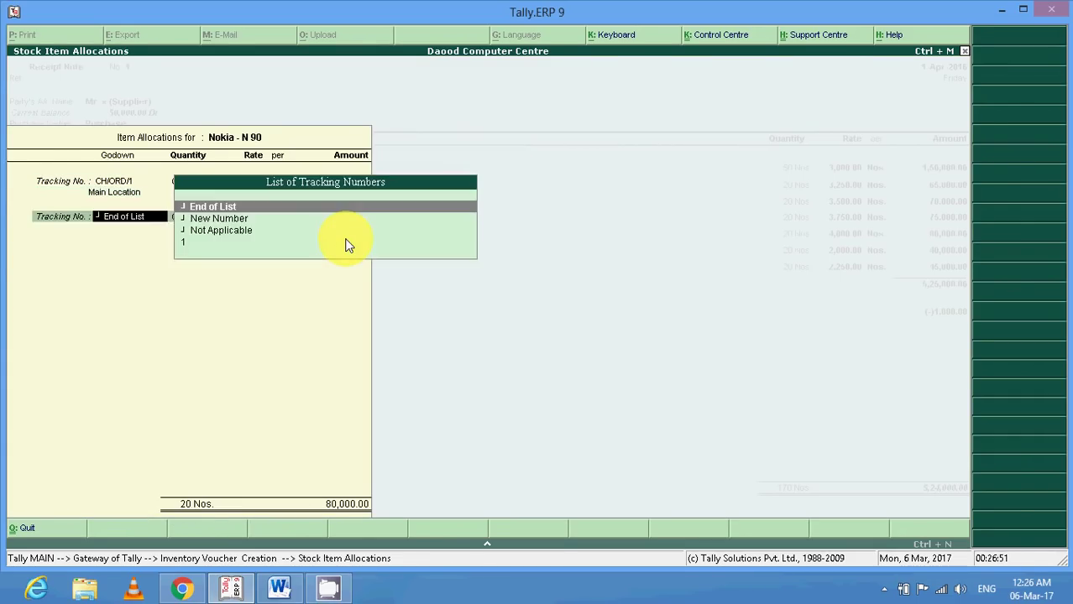
pyautogui.press('Return')
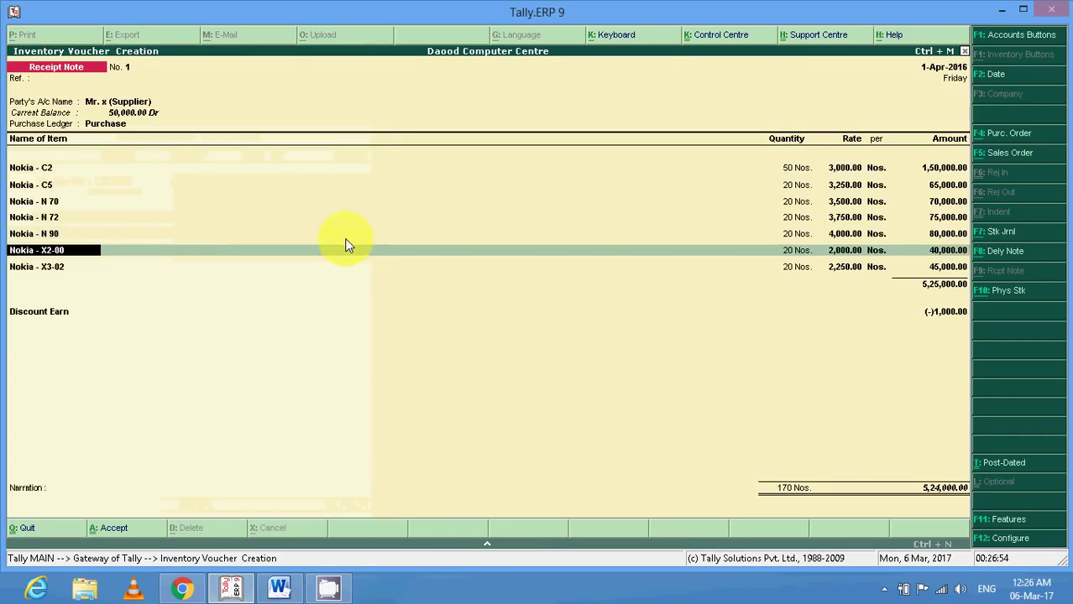
# Allocate Nokia - X2-00 to tracking number CH/ORD/1 against order PUR/ORD/1.
pyautogui.press('Return')
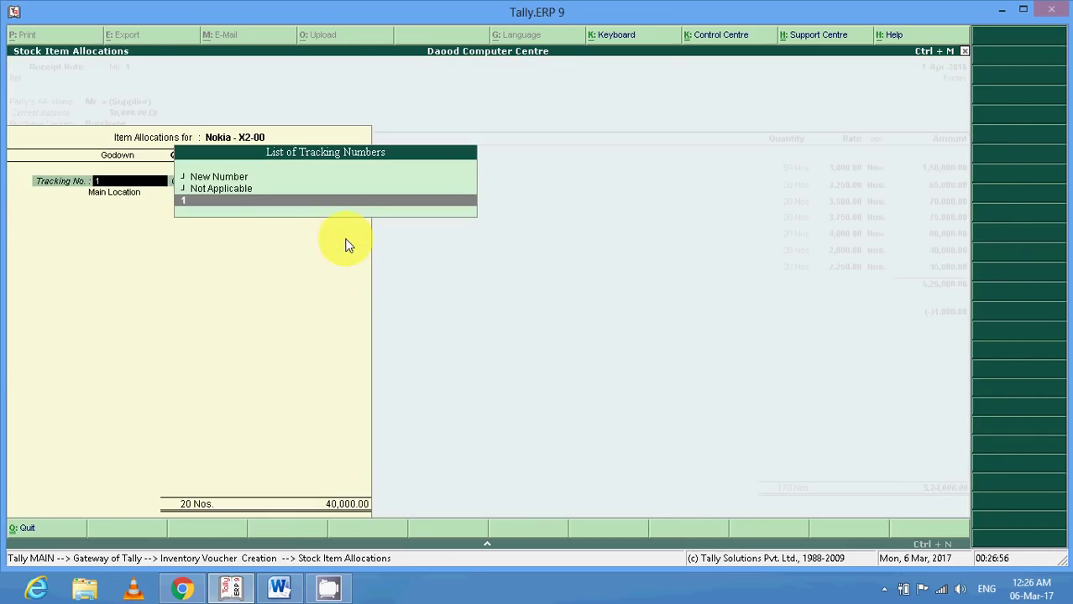
pyautogui.press('Up')
pyautogui.press('Up')
pyautogui.press('Return')
pyautogui.write('CH')
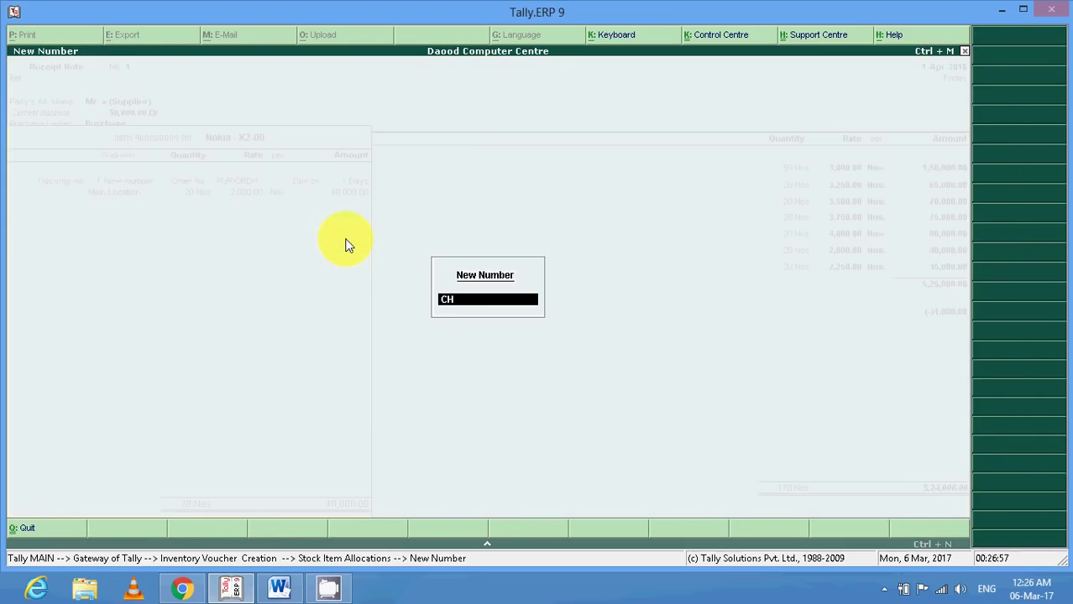
pyautogui.write('/ORD/1')
pyautogui.press('Return')
pyautogui.press('Return')
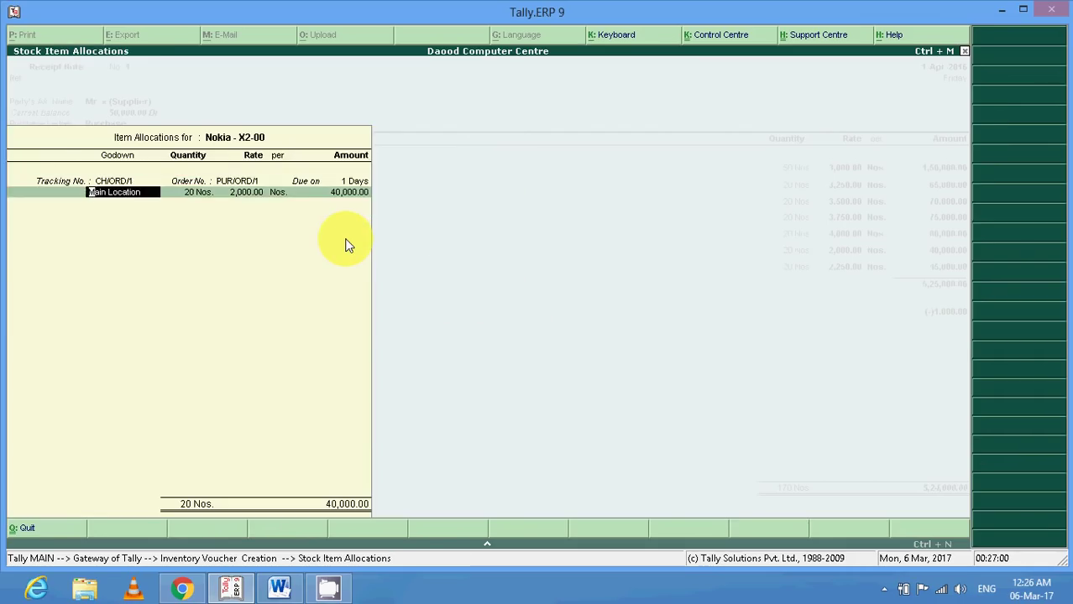
pyautogui.press('Return')
pyautogui.press('Return')
pyautogui.press('Return')
pyautogui.press('Return')
pyautogui.press('Return')
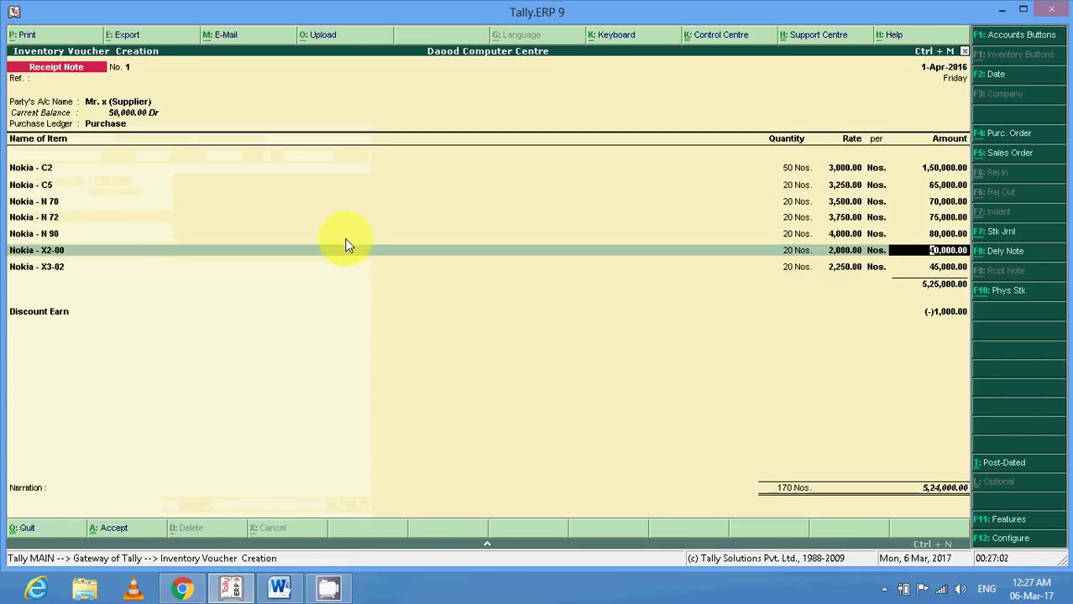
pyautogui.press('Return')
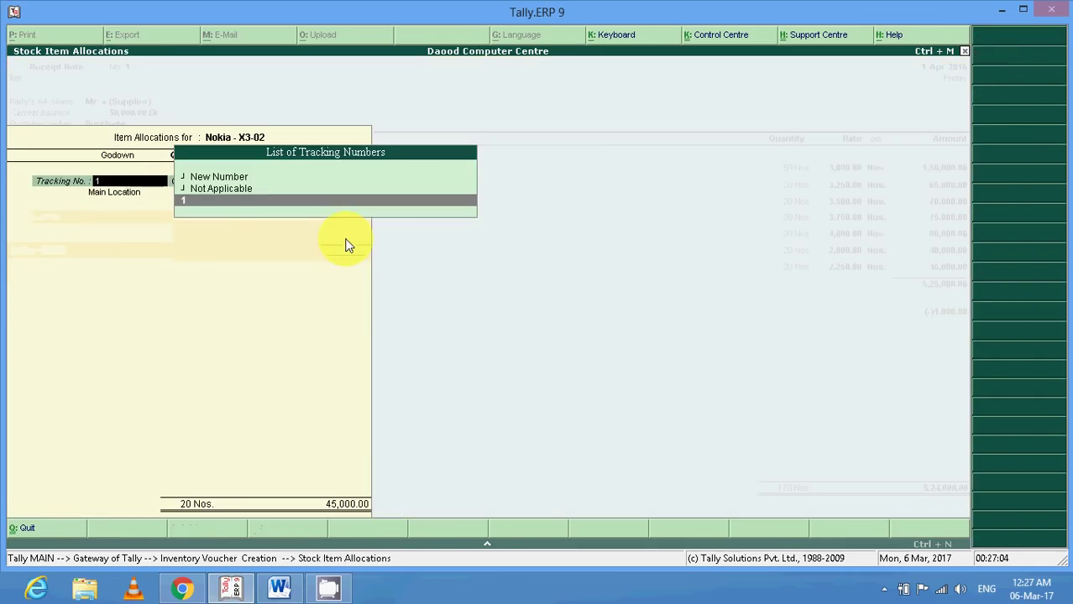
# Allocate Nokia - X3-02 to CH/ORD/1 against PUR/ORD/1 and move to Discount Earn.
pyautogui.press('Up')
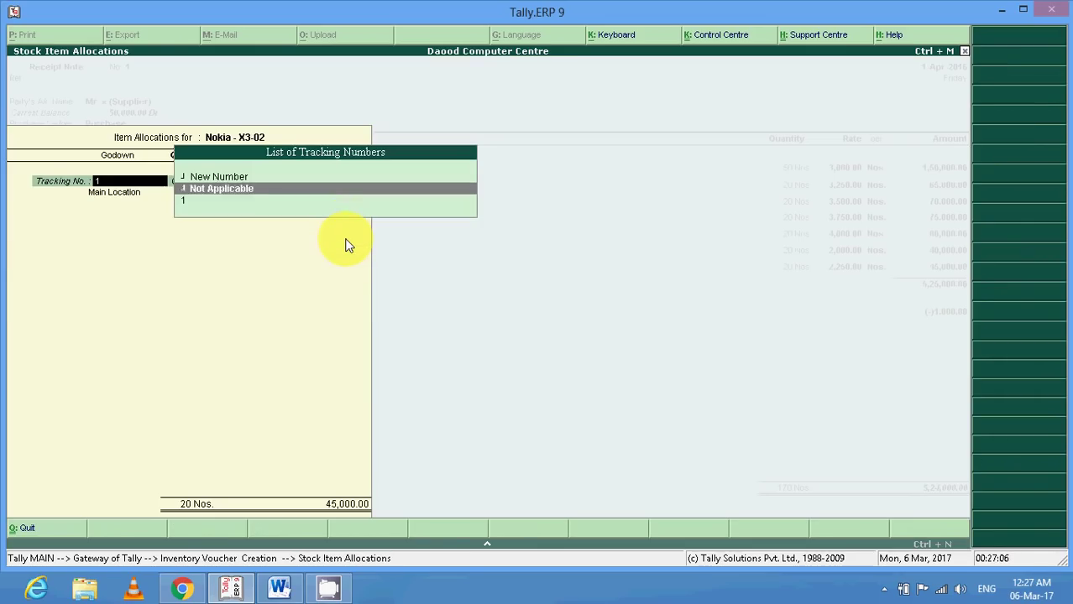
pyautogui.press('Up')
pyautogui.press('Return')
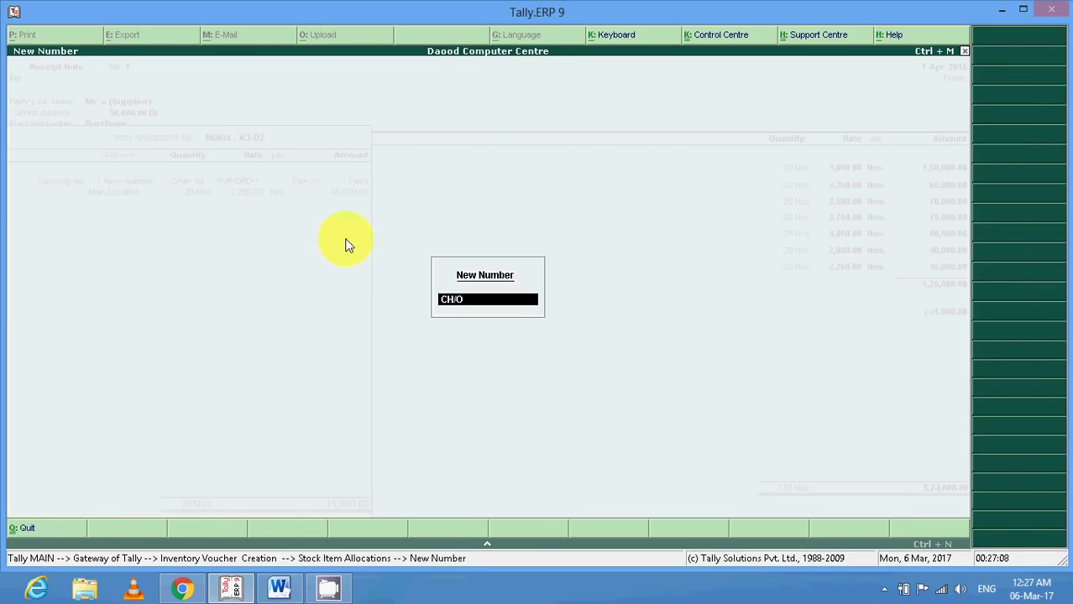
pyautogui.write('CH/ORD/1')
pyautogui.press('Return')
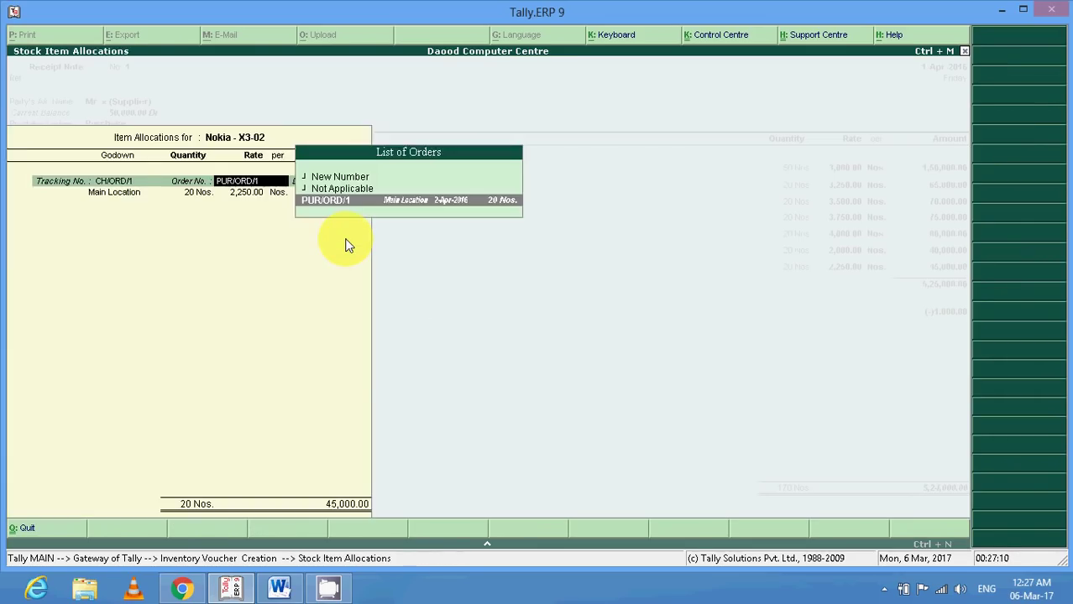
pyautogui.press('Return')
pyautogui.press('Return')
pyautogui.press('Return')
pyautogui.press('Return')
pyautogui.press('Return')
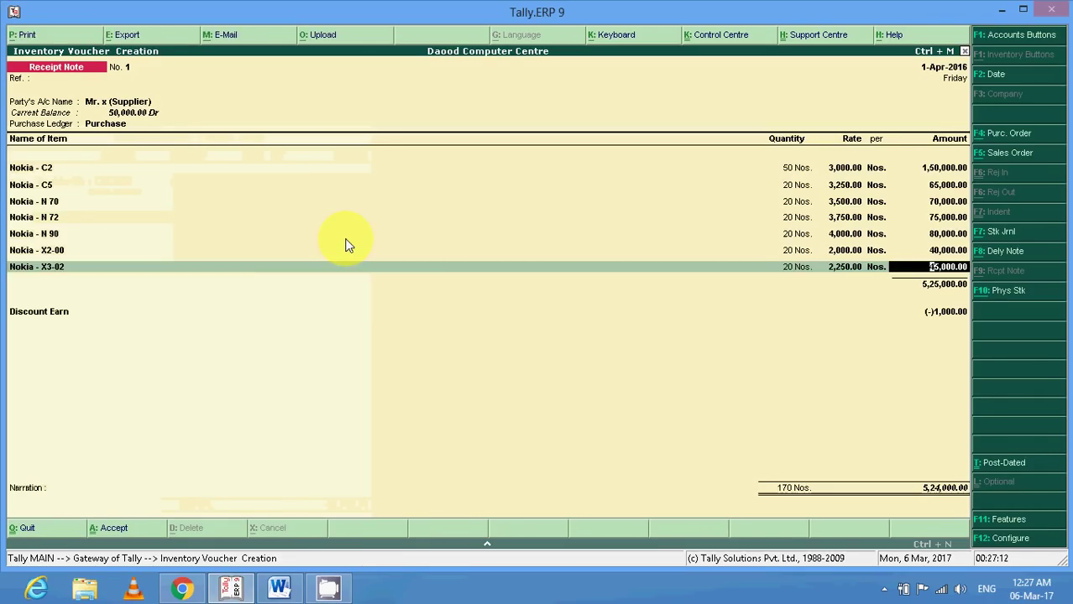
pyautogui.press('Return')
pyautogui.press('Return')
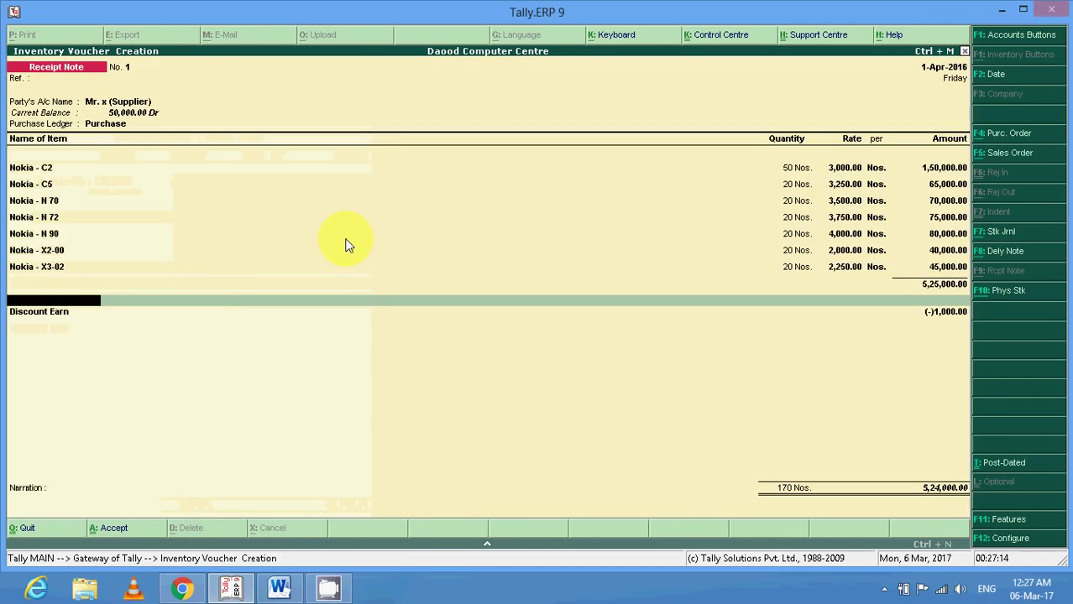
# Confirm the Discount Earn line and accept Receipt Note No. 1.
pyautogui.press('Return')
pyautogui.press('Return')
pyautogui.press('Return')
pyautogui.press('Return')
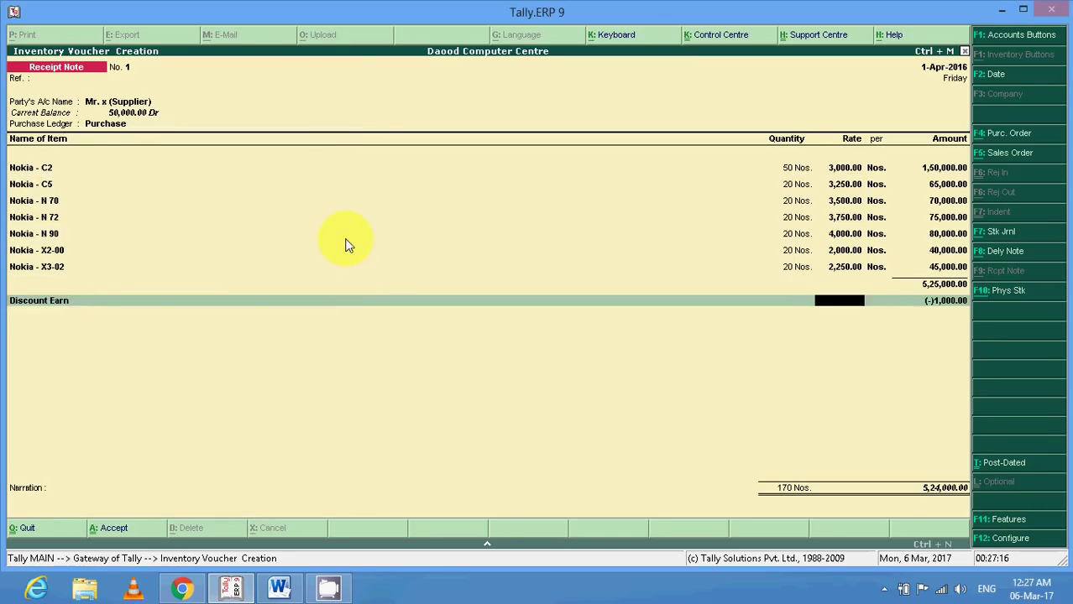
pyautogui.press('Return')
pyautogui.press('Return')
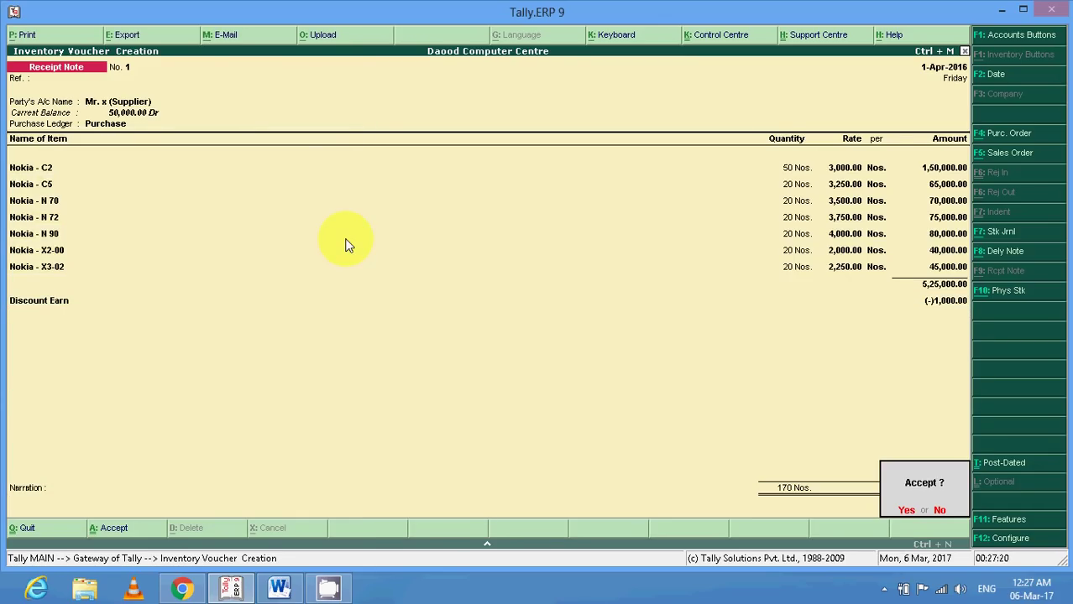
pyautogui.press('Return')
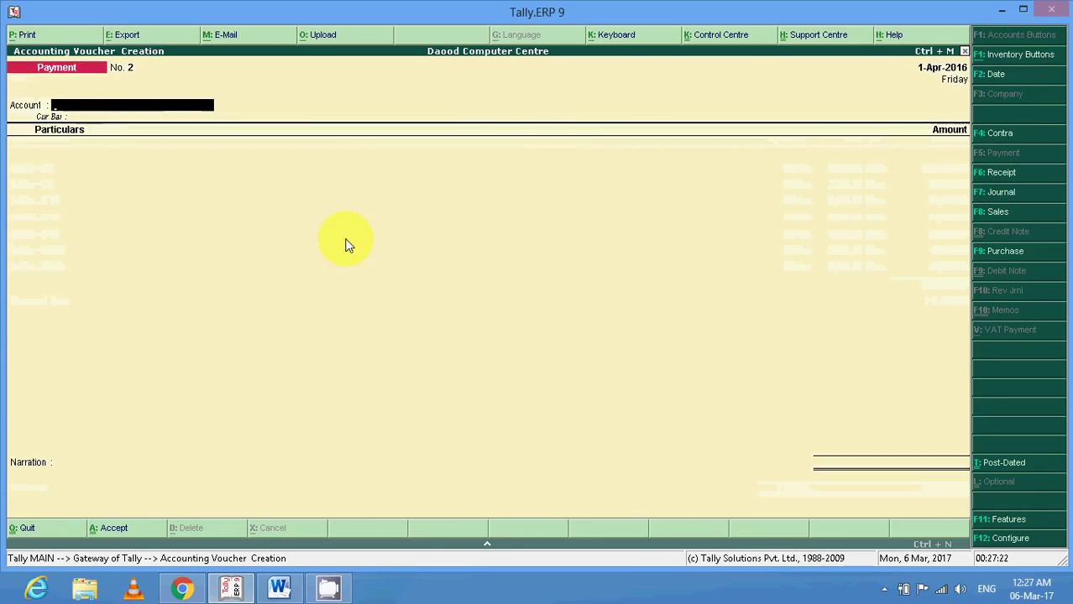
pyautogui.click(295, 593)
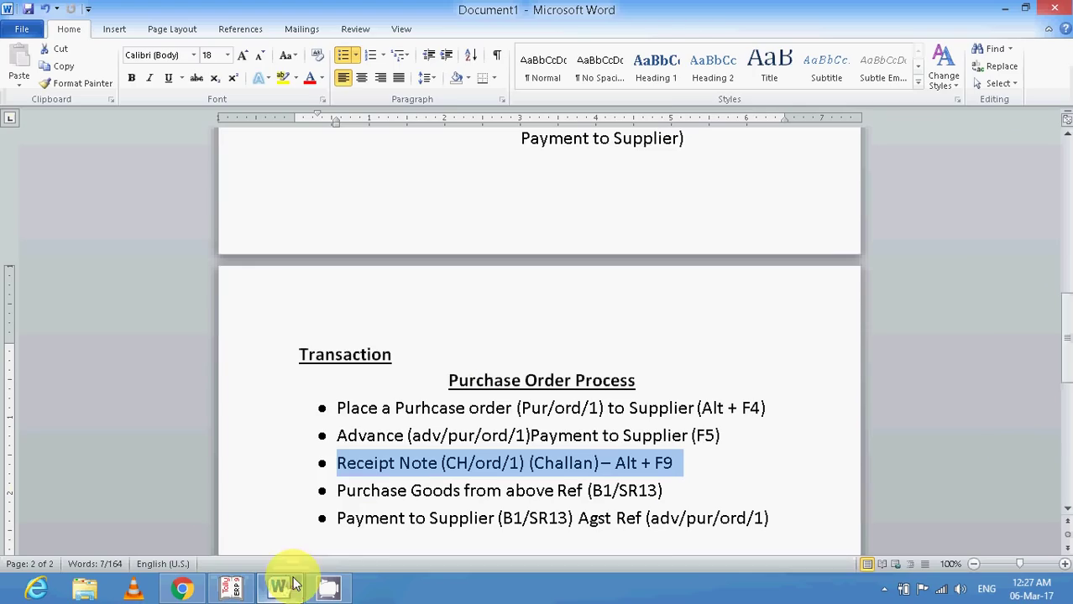
pyautogui.click(364, 491)
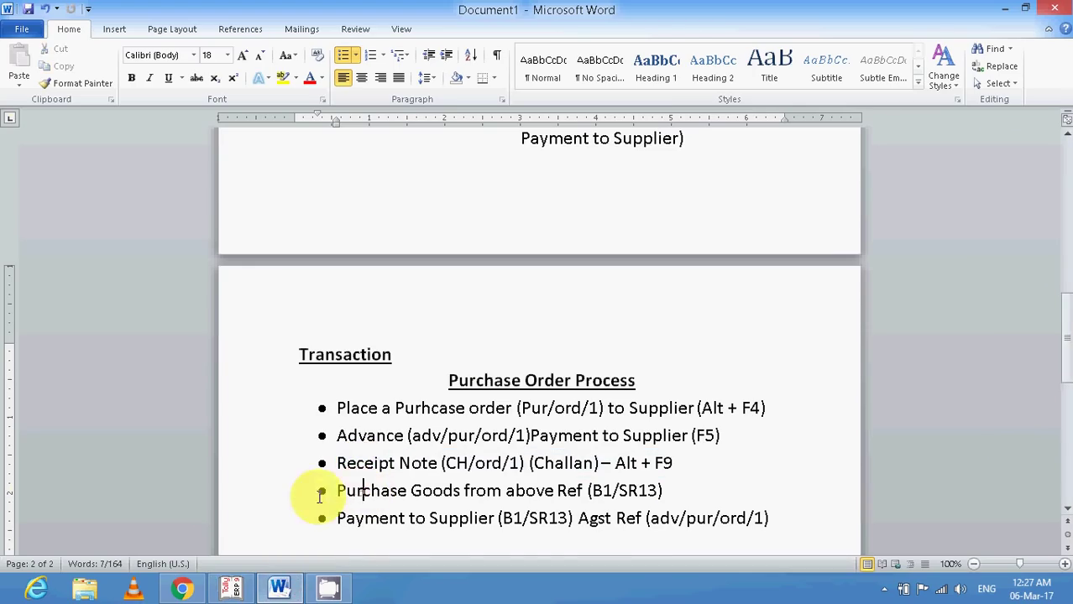
pyautogui.click(272, 498)
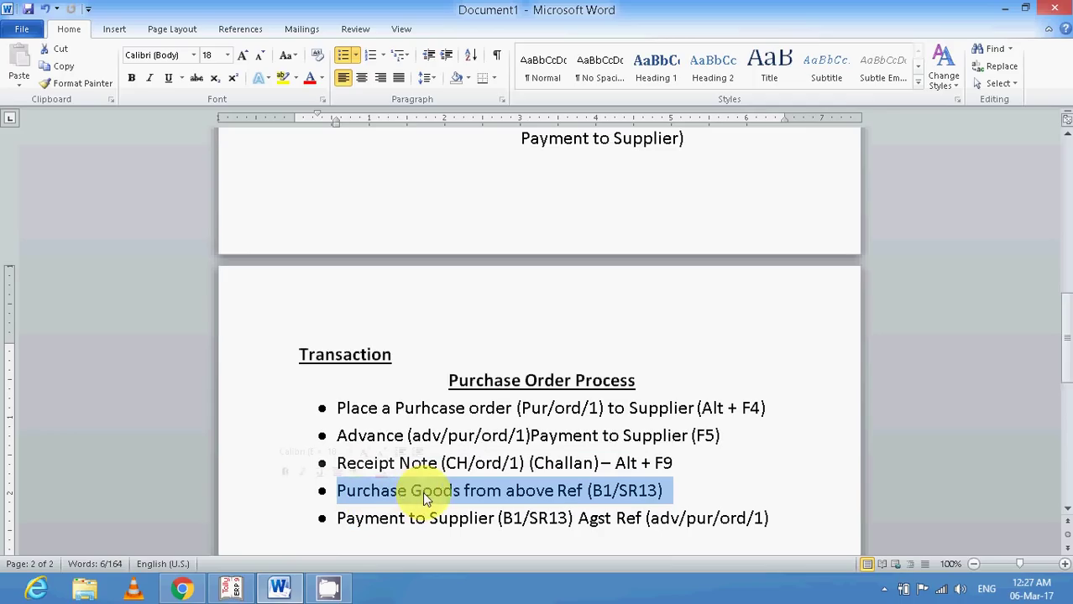
pyautogui.click(592, 491)
pyautogui.moveTo(588, 491); pyautogui.dragTo(628, 490)
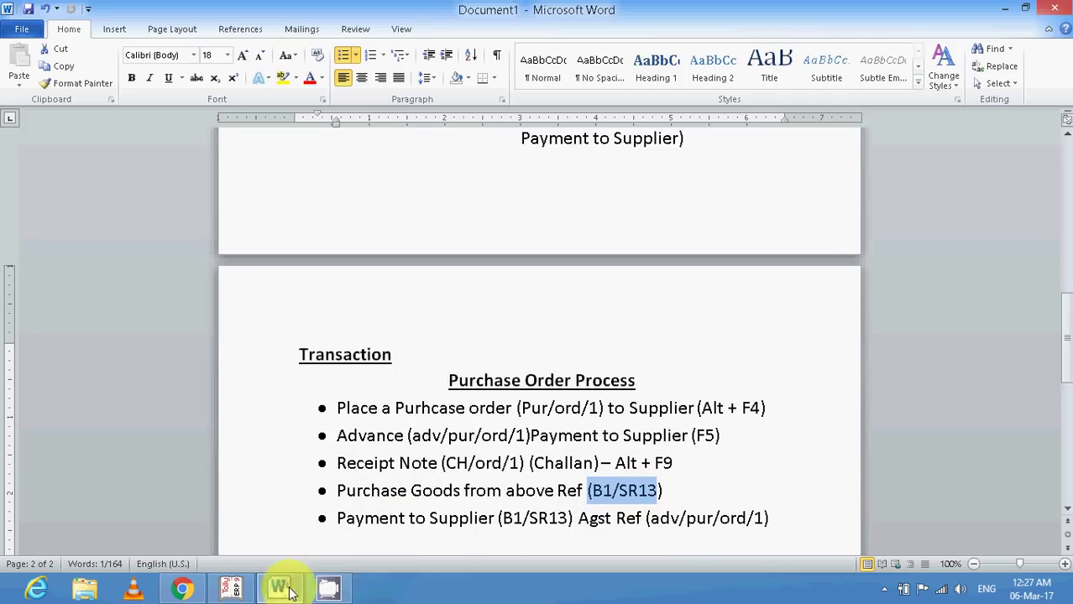
pyautogui.click(231, 588)
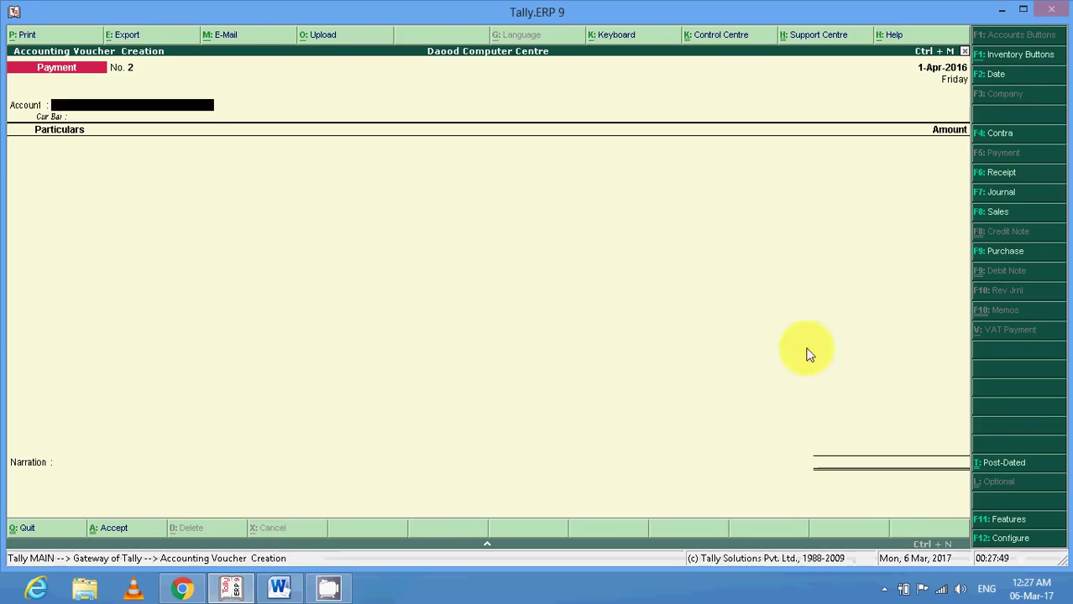
# Start a Purchase voucher with reference B1/SR13 for the supplier, linked to receipt note CH/ORD/1.
pyautogui.click(991, 254)
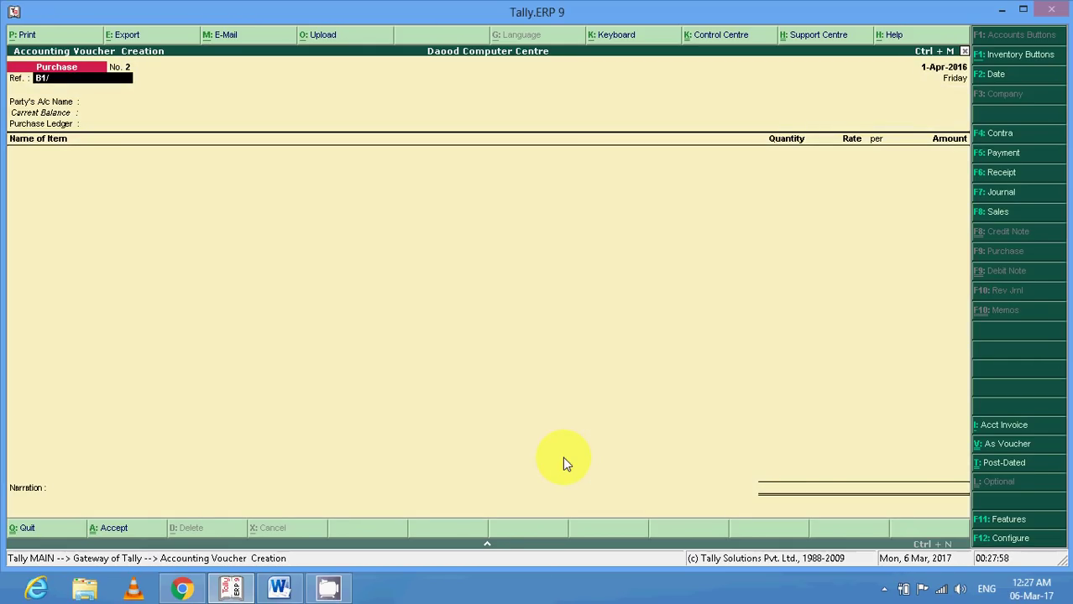
pyautogui.write('/SR13')
pyautogui.press('Return')
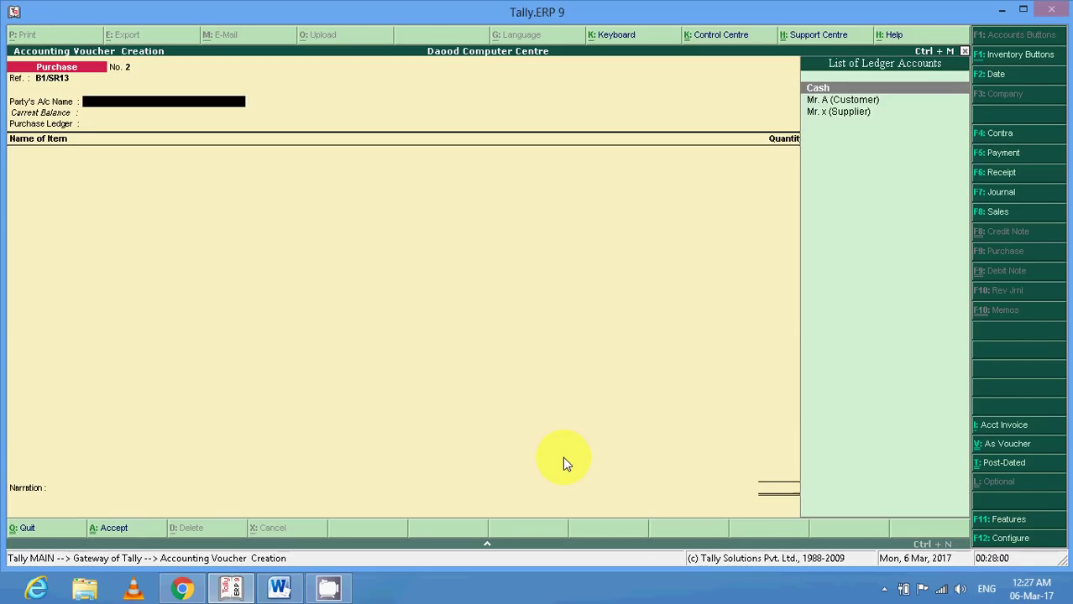
pyautogui.press('Down')
pyautogui.press('Down')
pyautogui.press('Return')
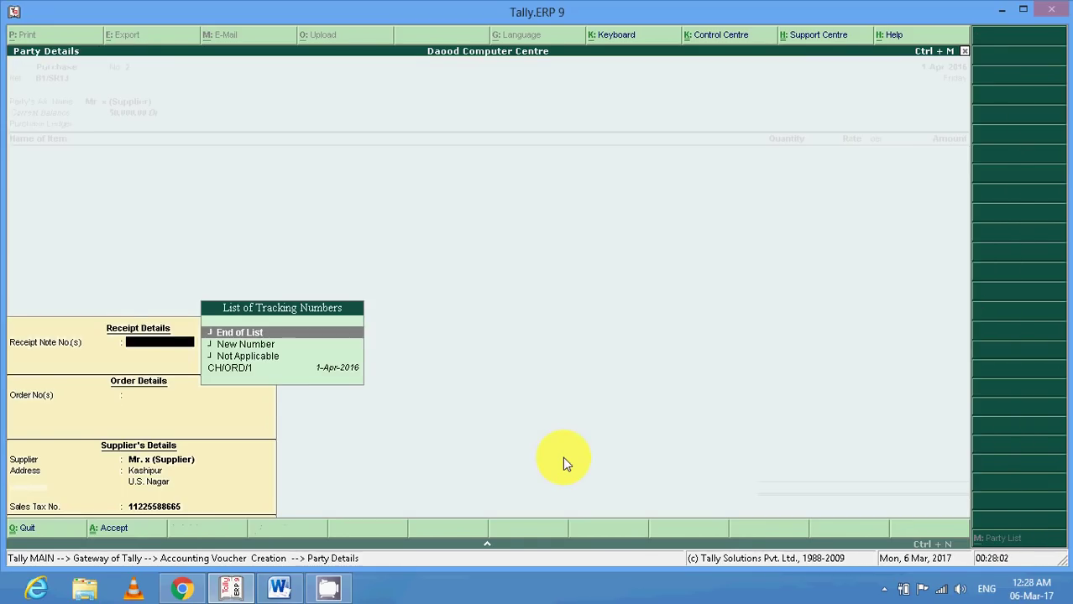
pyautogui.press('Down')
pyautogui.press('Down')
pyautogui.press('Down')
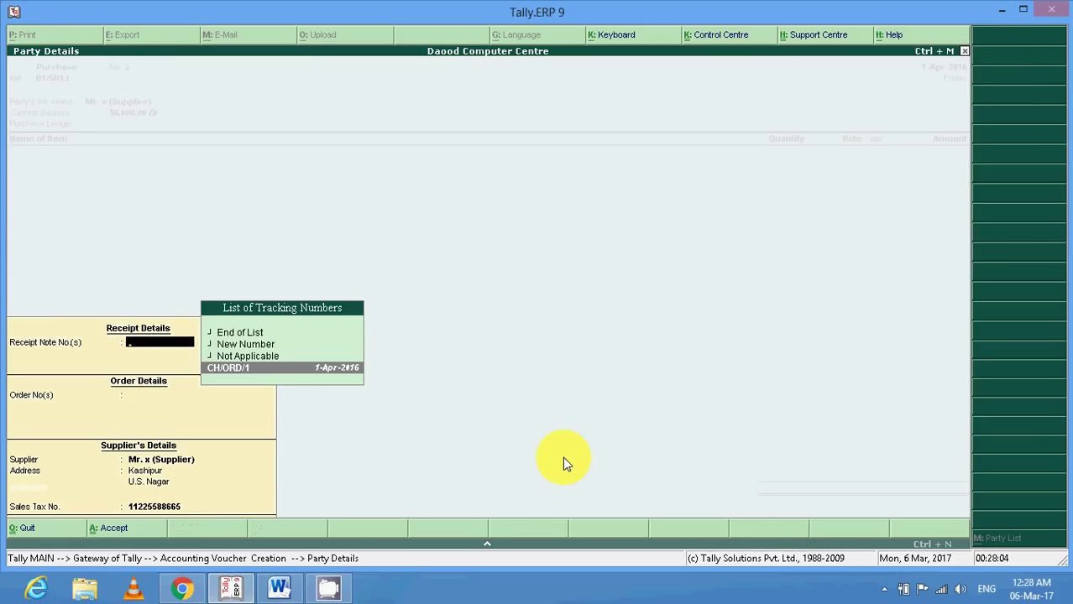
pyautogui.press('Return')
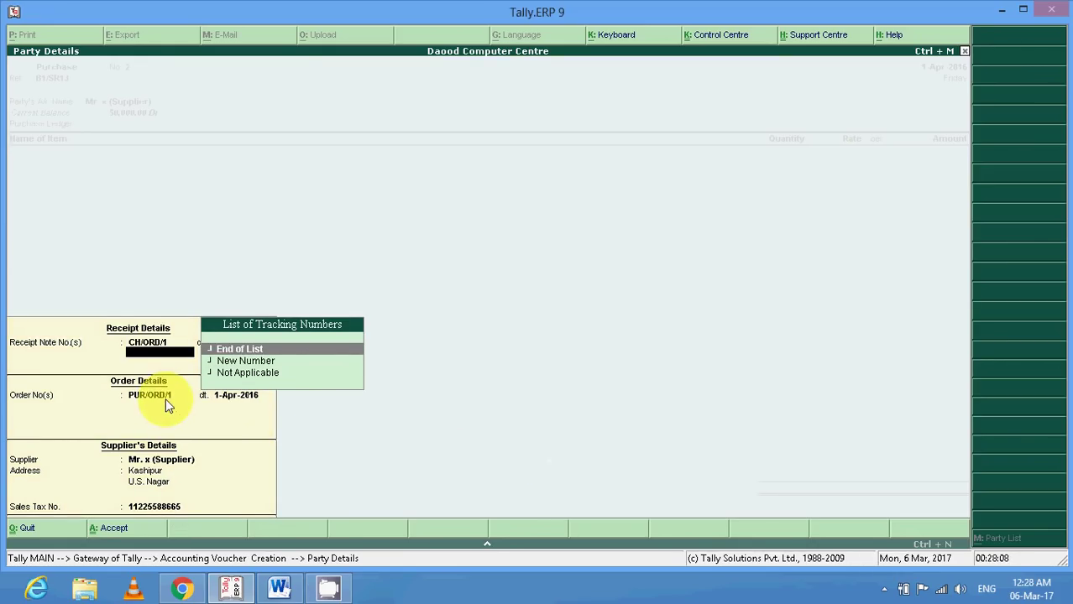
pyautogui.press('Return')
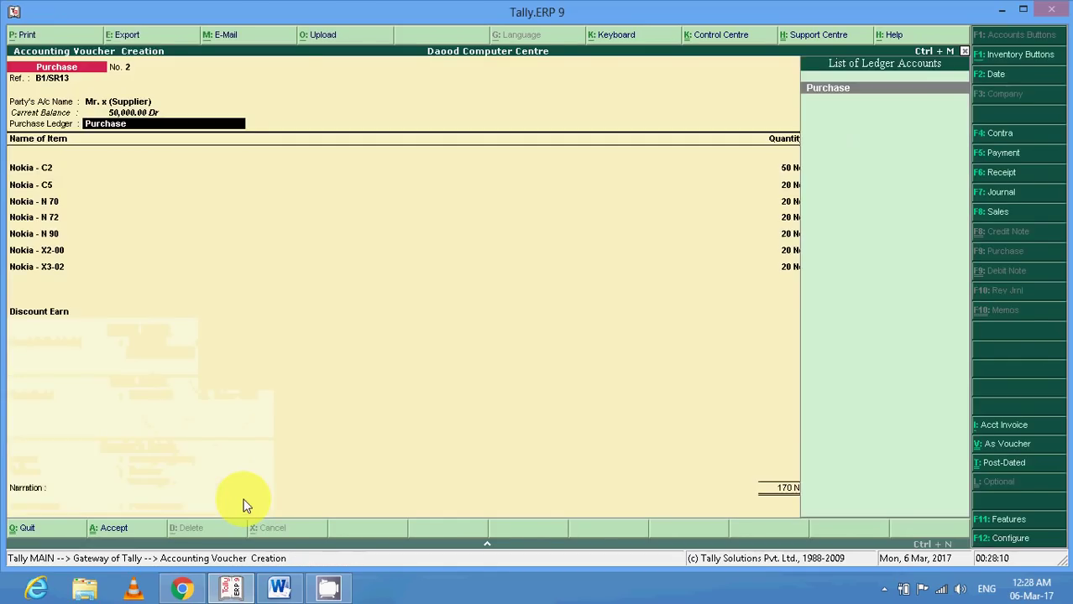
# Confirm the Nokia item allocations C2 through X3-02 and finish the 5,24,000.00 purchase.
pyautogui.press('Return')
pyautogui.press('Return')
pyautogui.press('Return')
pyautogui.press('Return')
pyautogui.press('Return')
pyautogui.press('Return')
pyautogui.press('Return')
pyautogui.press('Return')
pyautogui.press('Return')
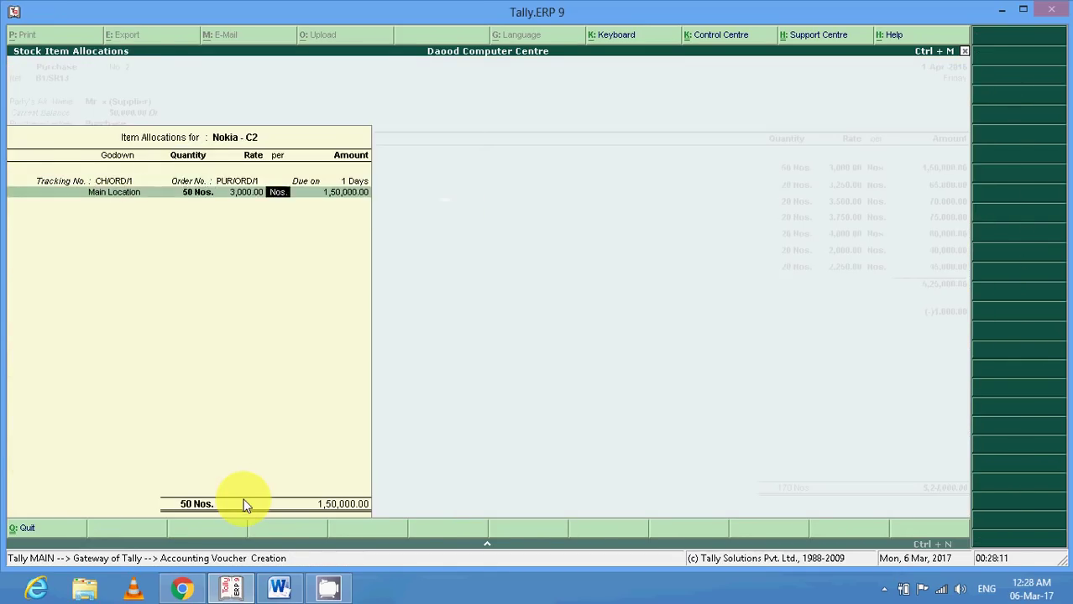
pyautogui.press('Return')
pyautogui.press('Return')
pyautogui.press('Return')
pyautogui.press('Return')
pyautogui.press('Return')
pyautogui.press('Return')
pyautogui.press('Return')
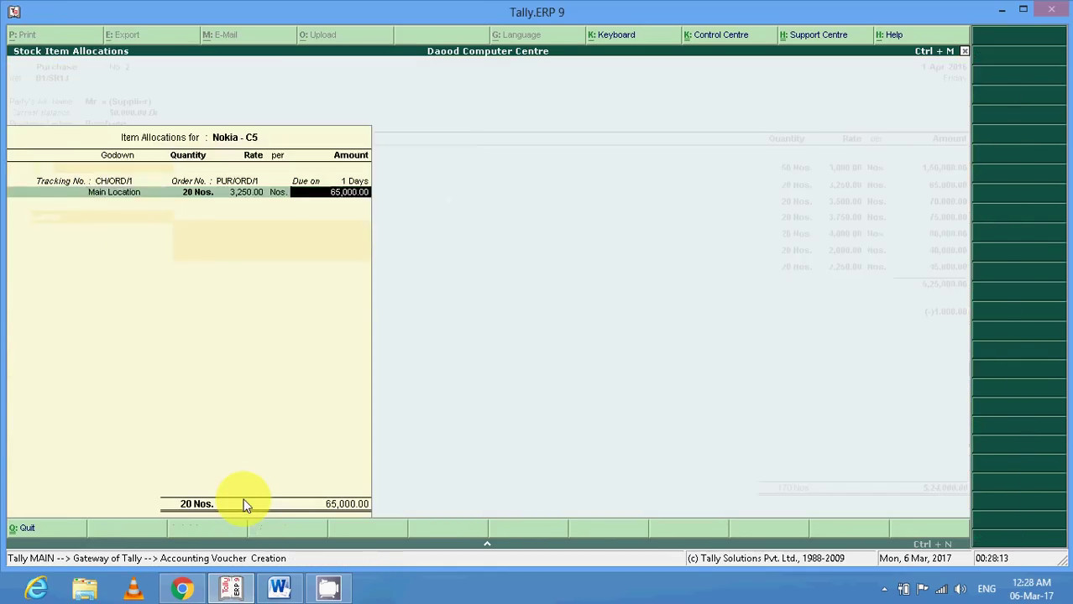
pyautogui.press('Return')
pyautogui.press('Return')
pyautogui.press('Return')
pyautogui.press('Return')
pyautogui.press('Return')
pyautogui.press('Return')
pyautogui.press('Return')
pyautogui.press('Return')
pyautogui.press('Return')
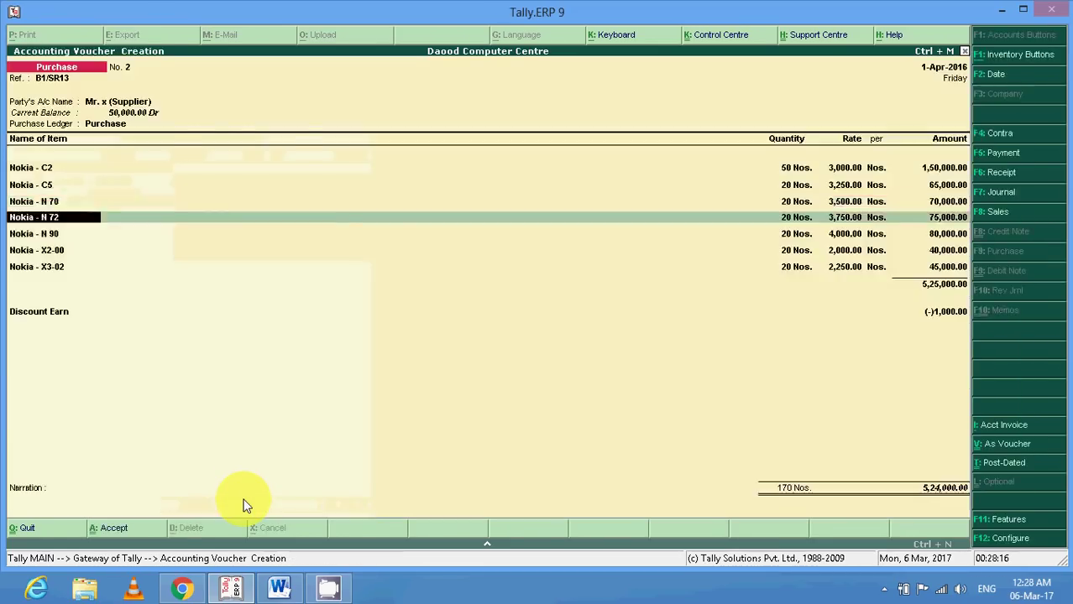
pyautogui.press('Return')
pyautogui.press('Return')
pyautogui.press('Return')
pyautogui.press('Return')
pyautogui.press('Return')
pyautogui.press('Return')
pyautogui.press('Return')
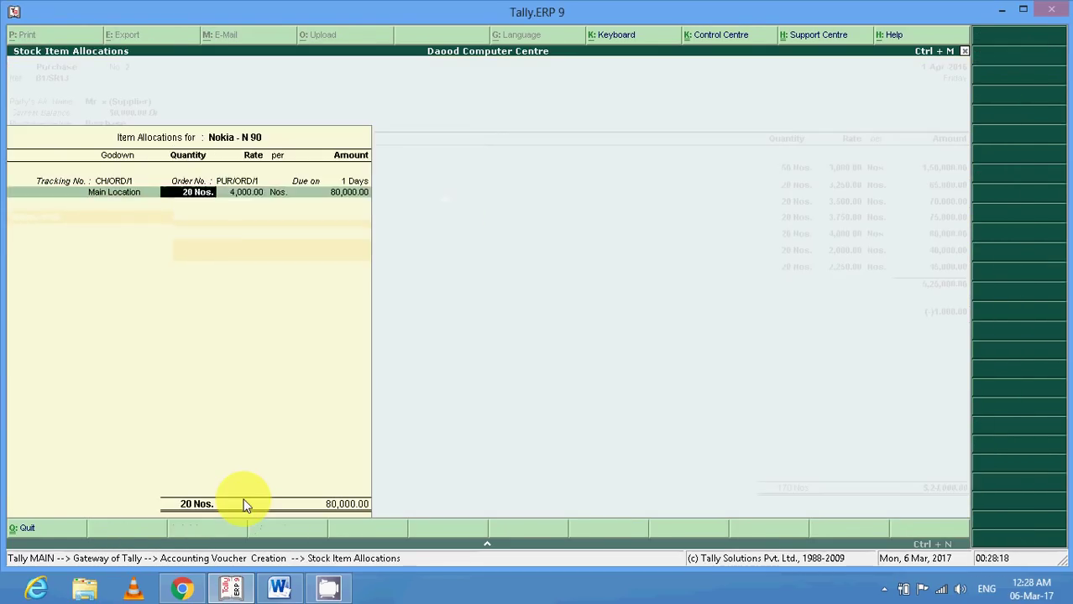
pyautogui.press('Return')
pyautogui.press('Return')
pyautogui.press('Return')
pyautogui.press('Return')
pyautogui.press('Return')
pyautogui.press('Return')
pyautogui.press('Return')
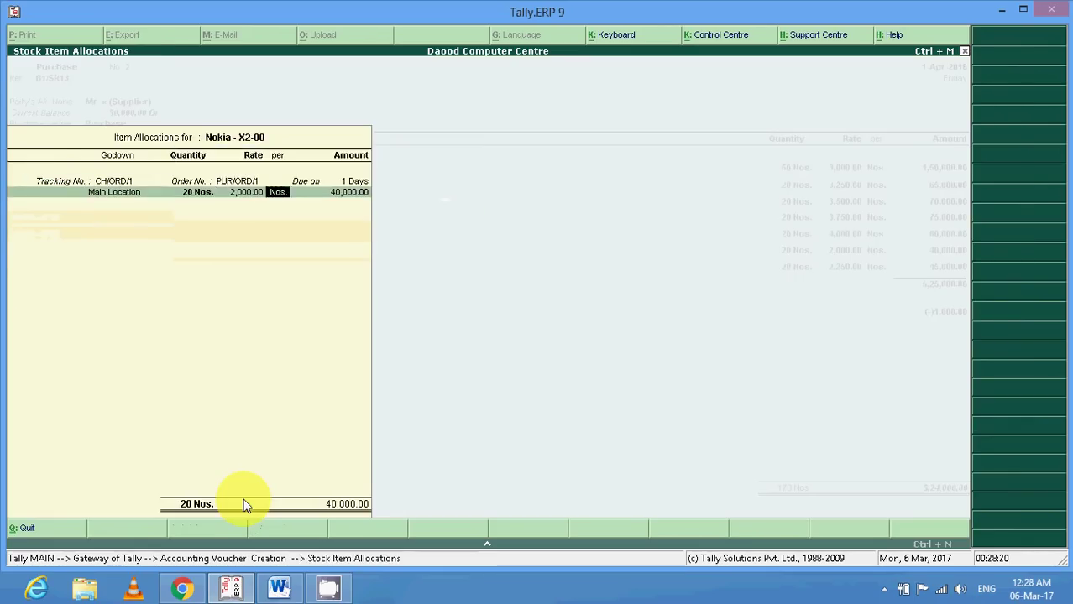
pyautogui.press('Return')
pyautogui.press('Return')
pyautogui.press('Return')
pyautogui.press('Return')
pyautogui.press('Return')
pyautogui.press('Return')
pyautogui.press('Return')
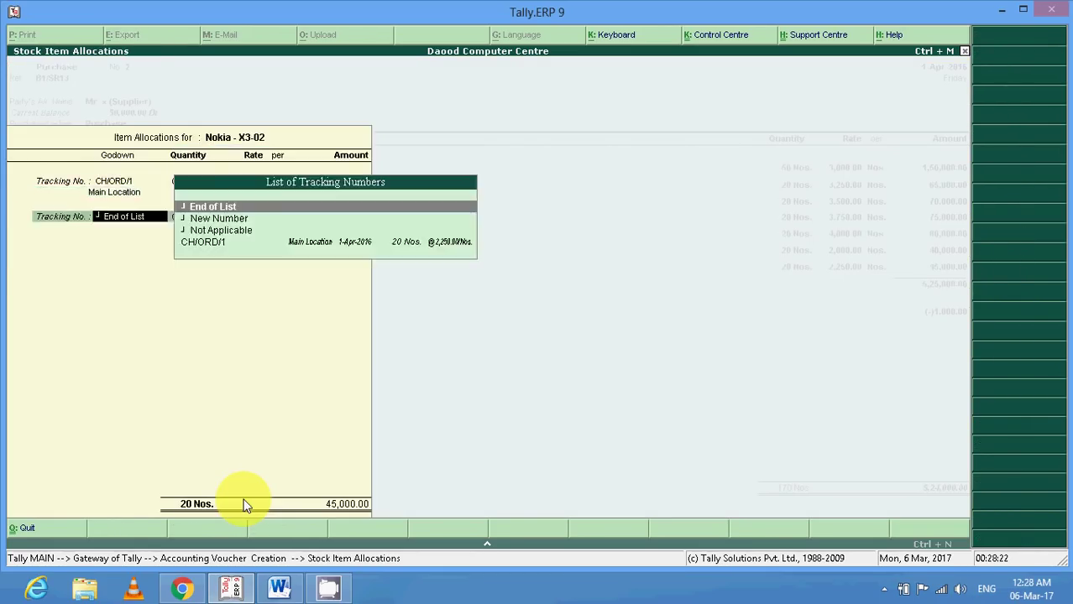
pyautogui.press('Return')
pyautogui.press('Return')
pyautogui.press('Return')
pyautogui.press('Return')
pyautogui.press('Return')
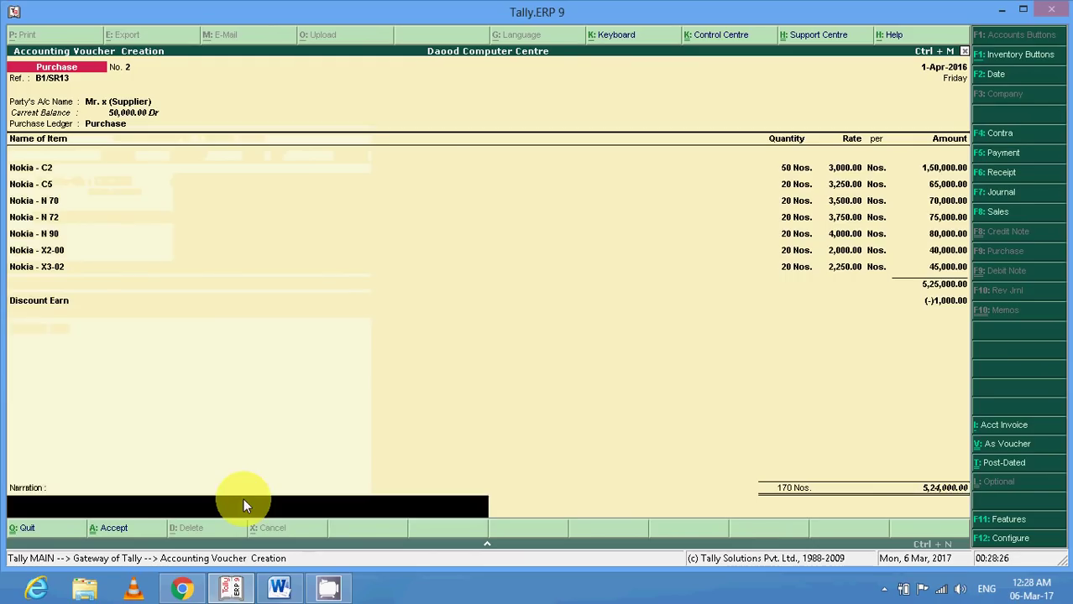
pyautogui.press('Return')
pyautogui.press('Return')
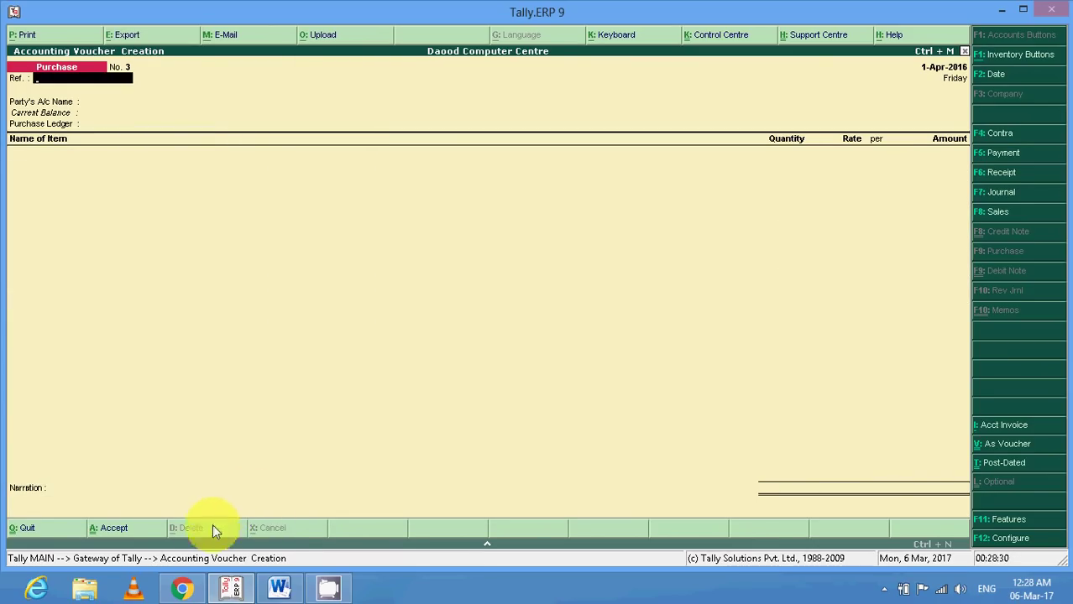
# Highlight the payment-to-supplier step in the Word notes, then switch Tally to a Payment voucher.
pyautogui.click(280, 587)
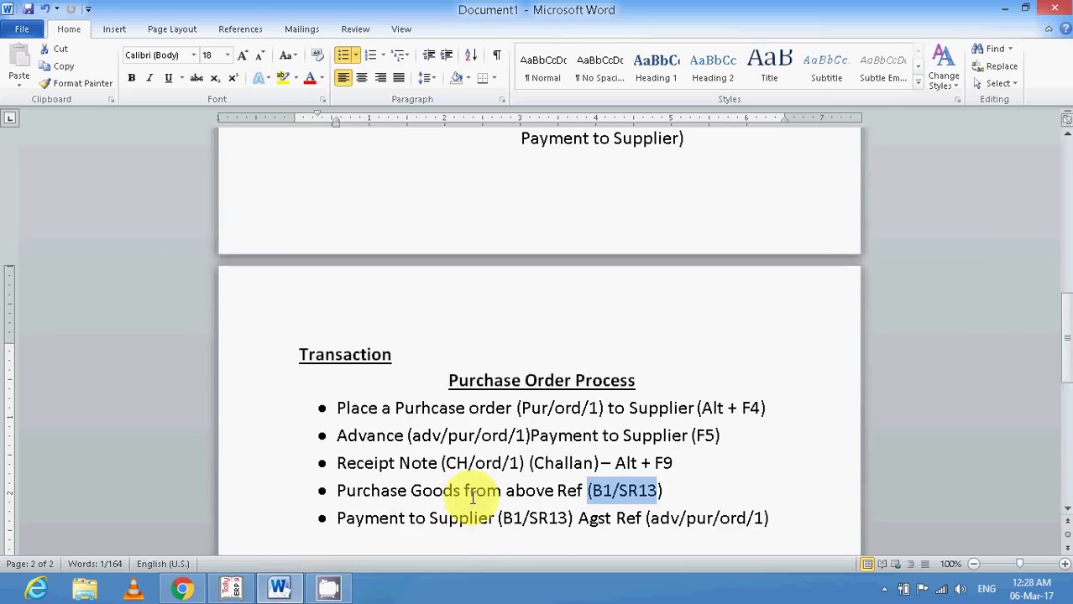
pyautogui.scroll(-1, 473, 497)
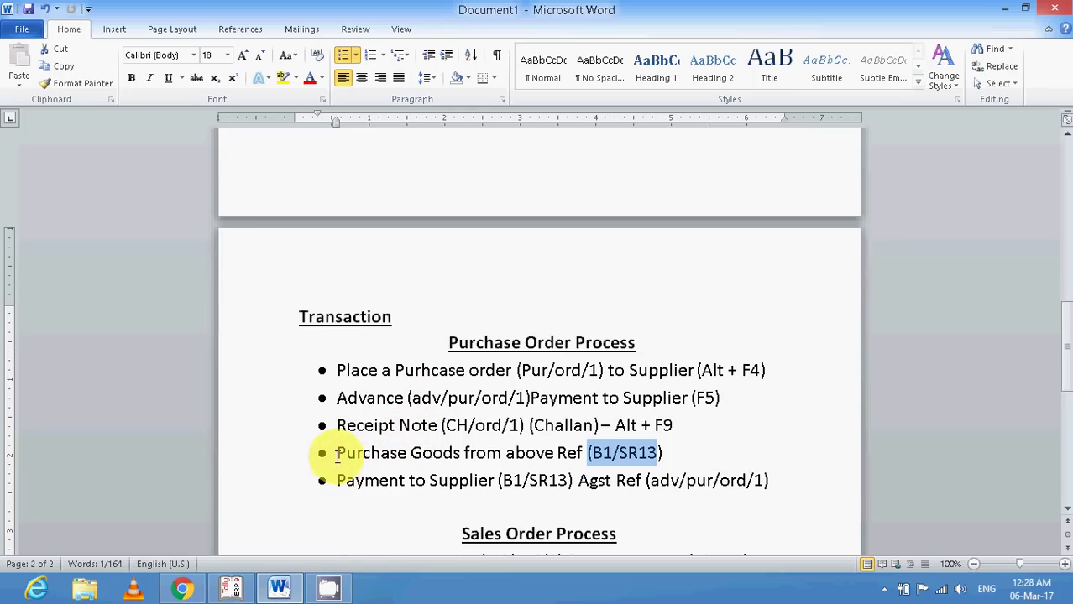
pyautogui.moveTo(336, 480); pyautogui.dragTo(768, 485)
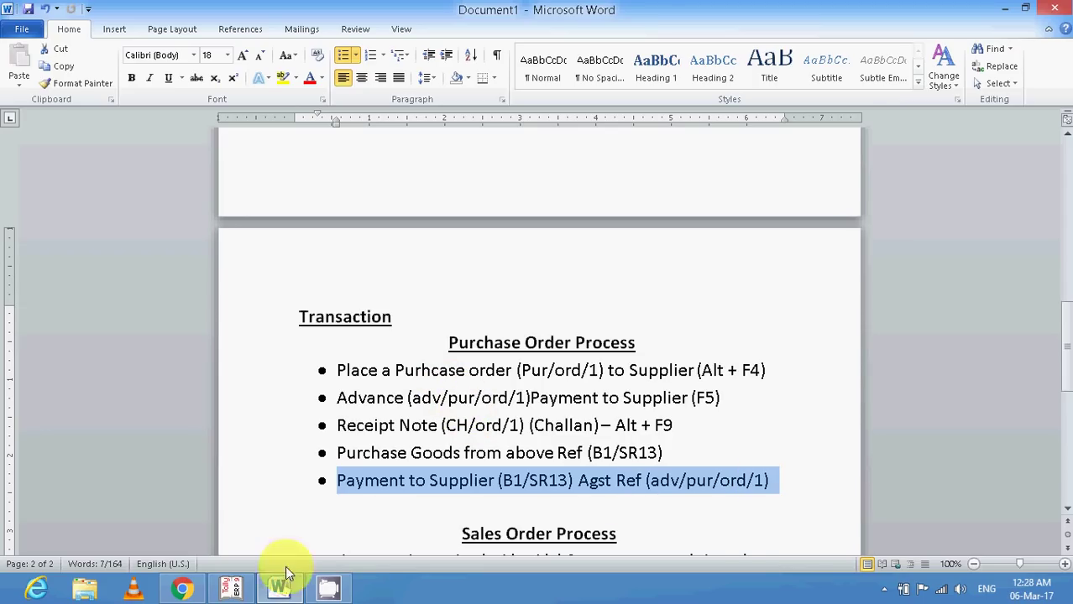
pyautogui.click(233, 588)
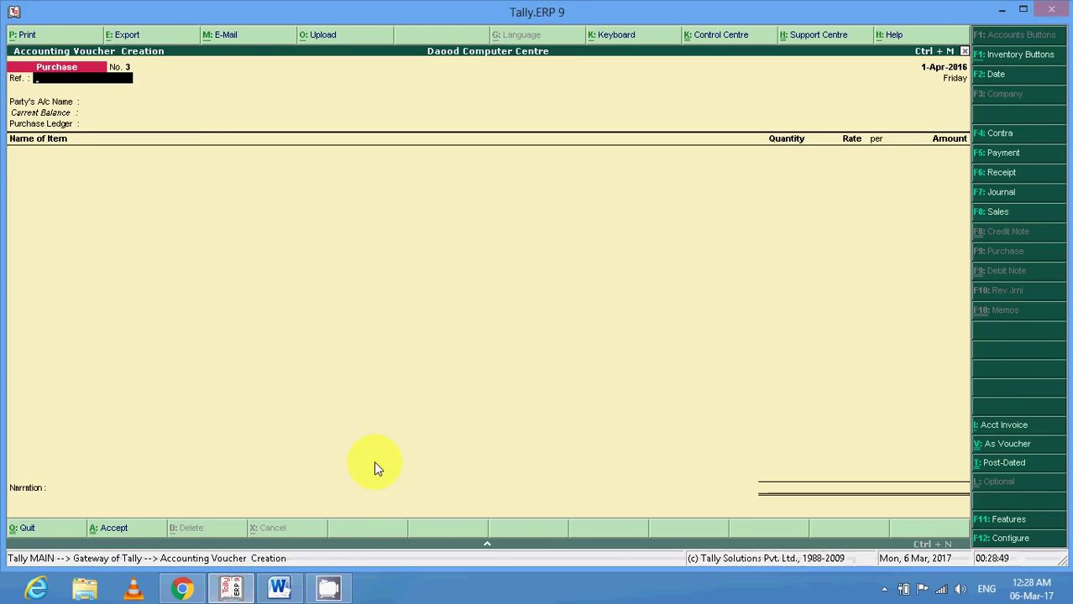
pyautogui.press('F5')
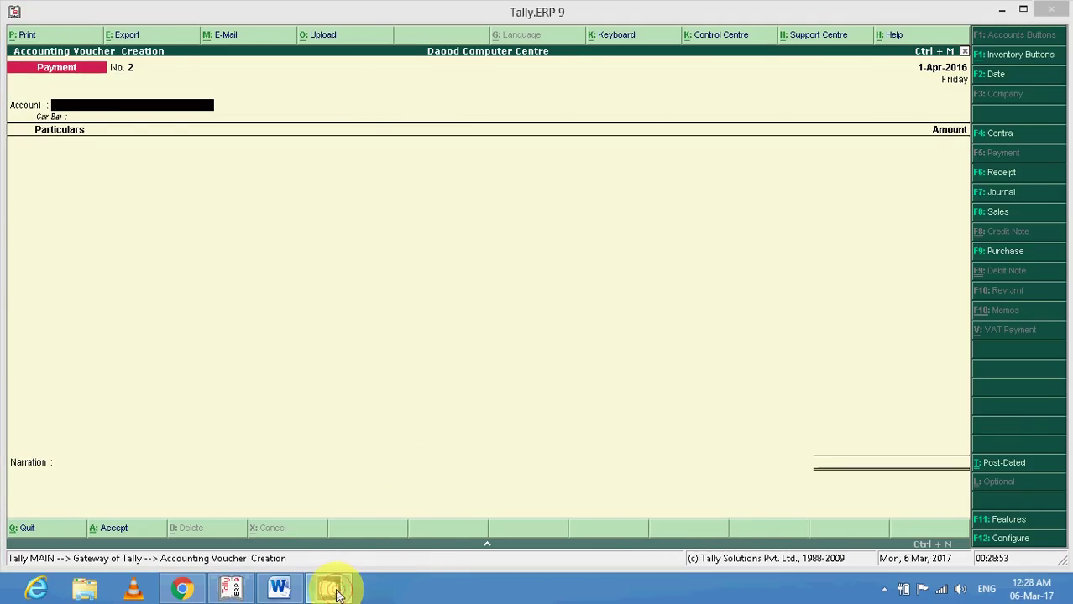
pyautogui.click(1002, 10)
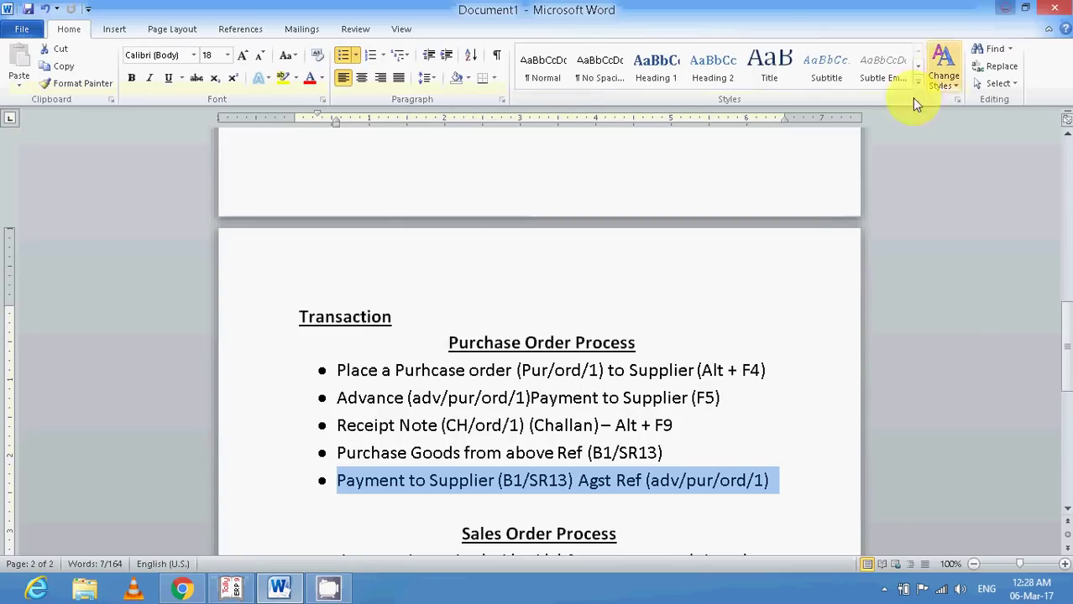
pyautogui.click(1007, 8)
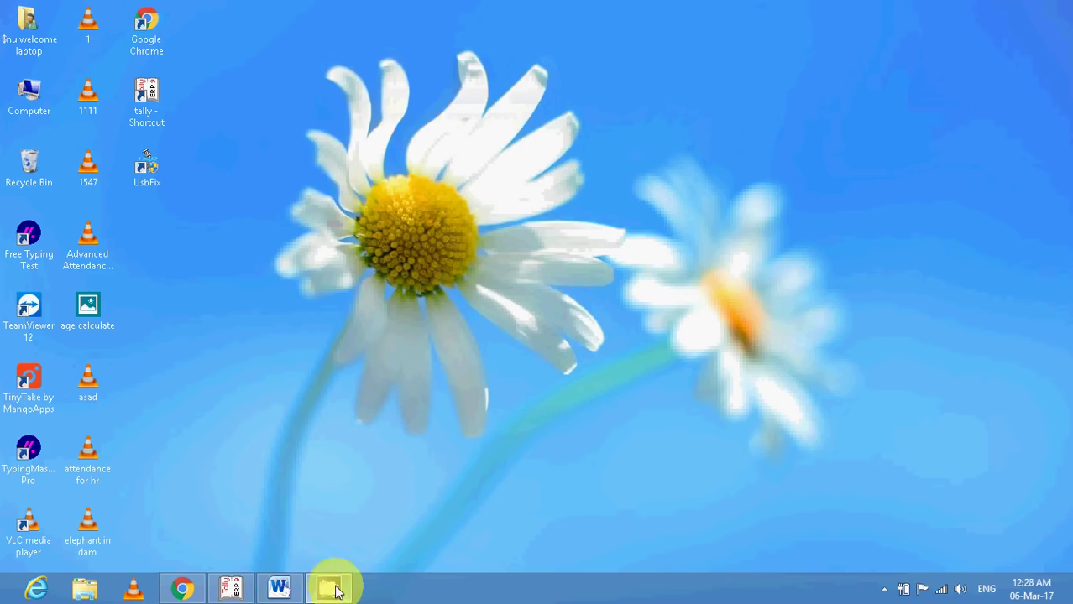
pyautogui.click(886, 590)
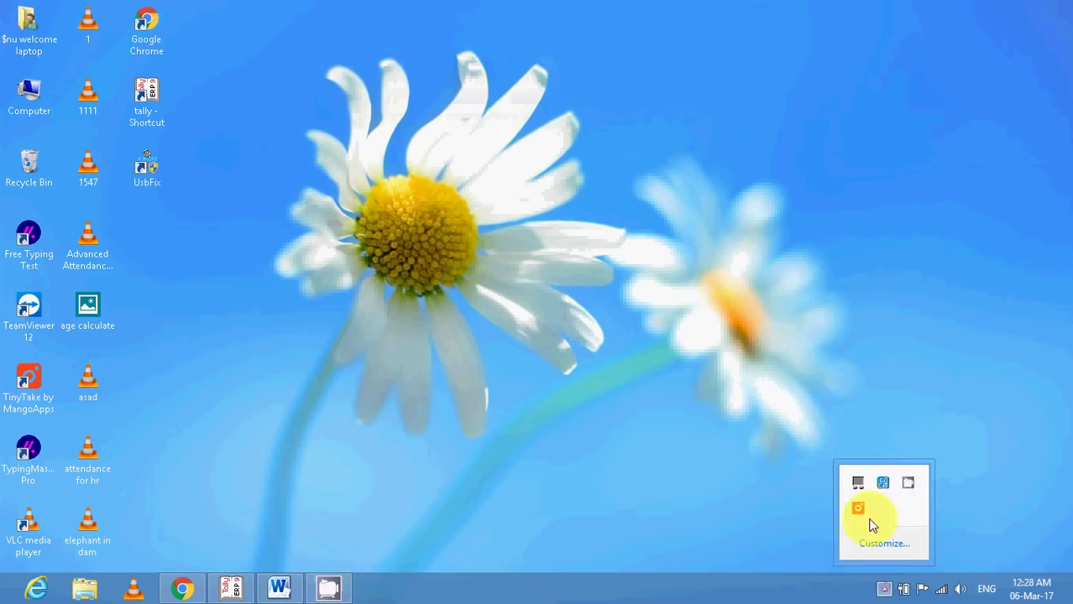
pyautogui.click(906, 484)
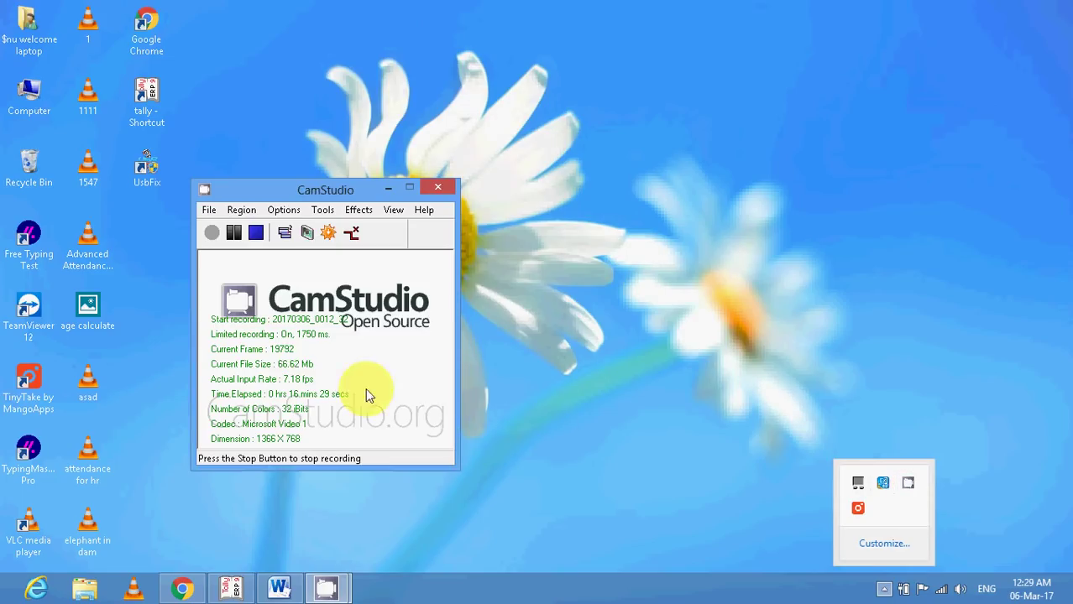
pyautogui.click(231, 588)
pyautogui.click(238, 342)
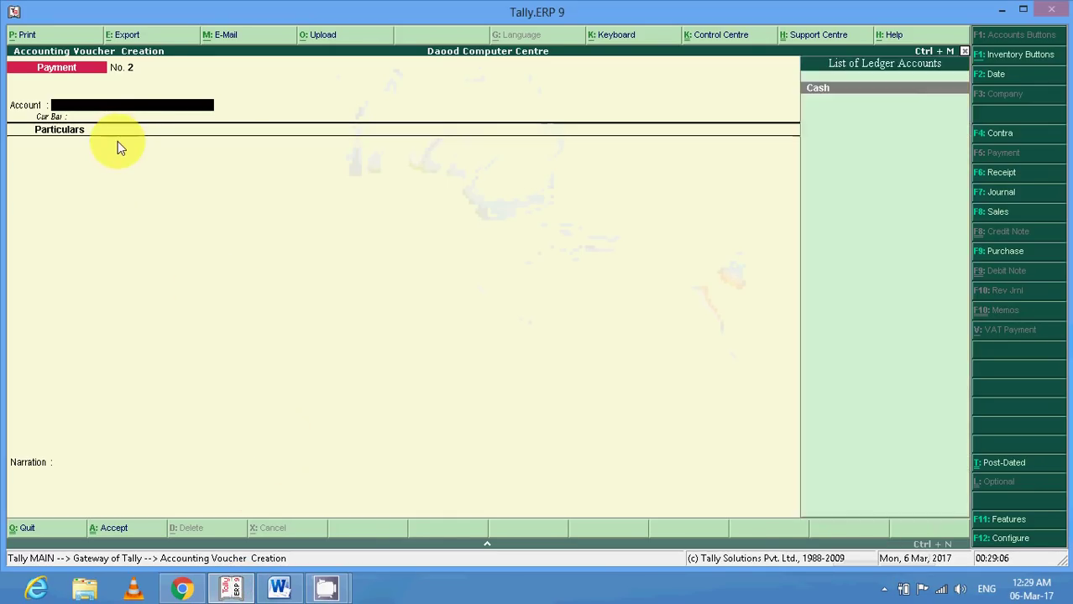
# Pay 4,74,000 from Cash to the supplier ledger on Payment voucher No. 2.
pyautogui.press('Return')
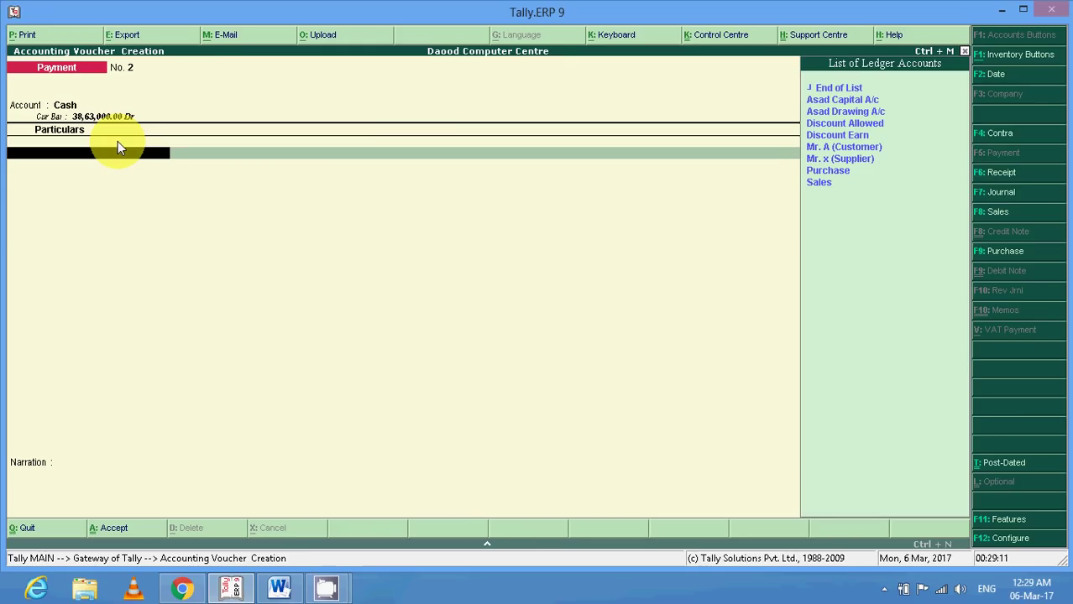
pyautogui.press('Down')
pyautogui.press('Down')
pyautogui.press('Down')
pyautogui.press('Down')
pyautogui.press('Down')
pyautogui.press('Down')
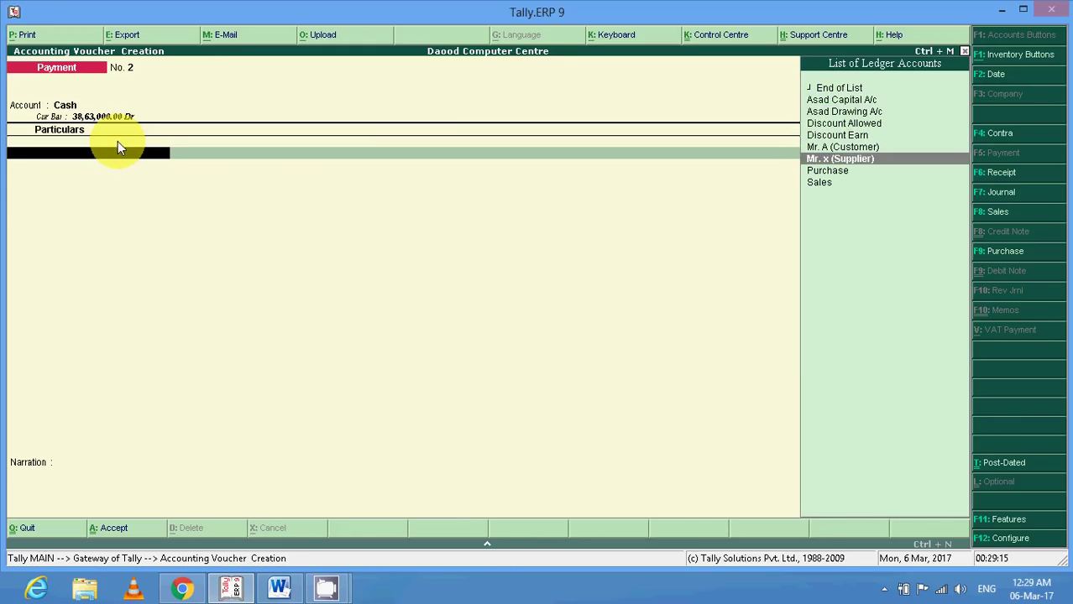
pyautogui.press('Return')
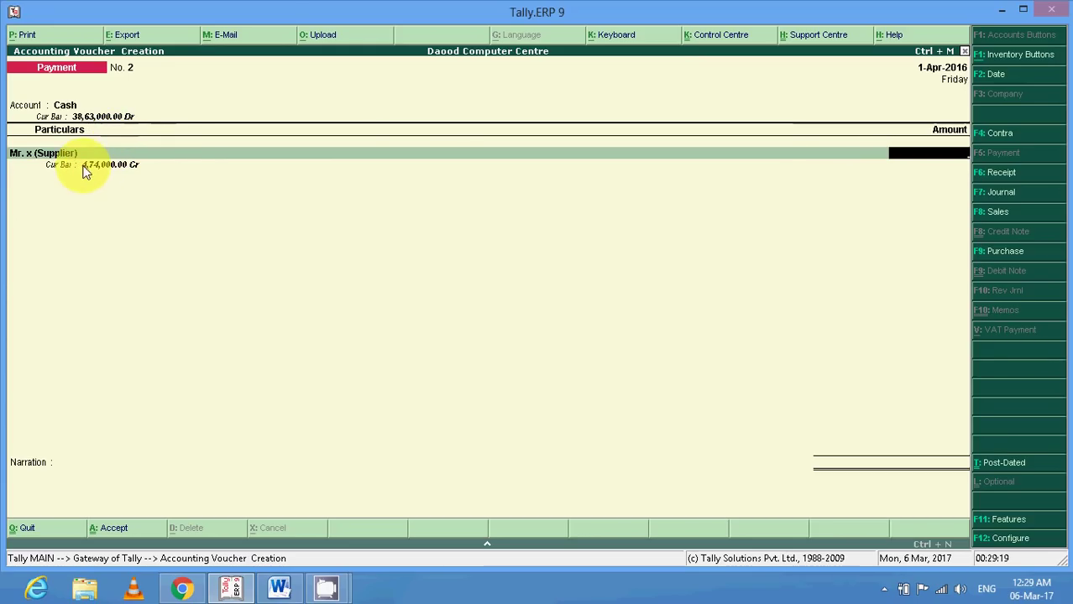
pyautogui.write('4')
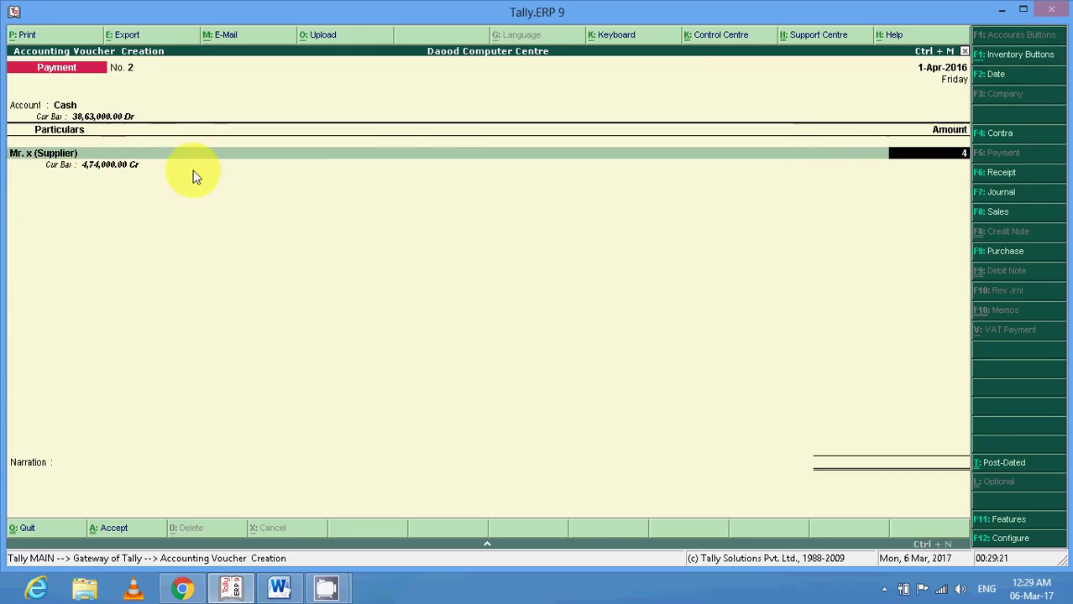
pyautogui.write('74000')
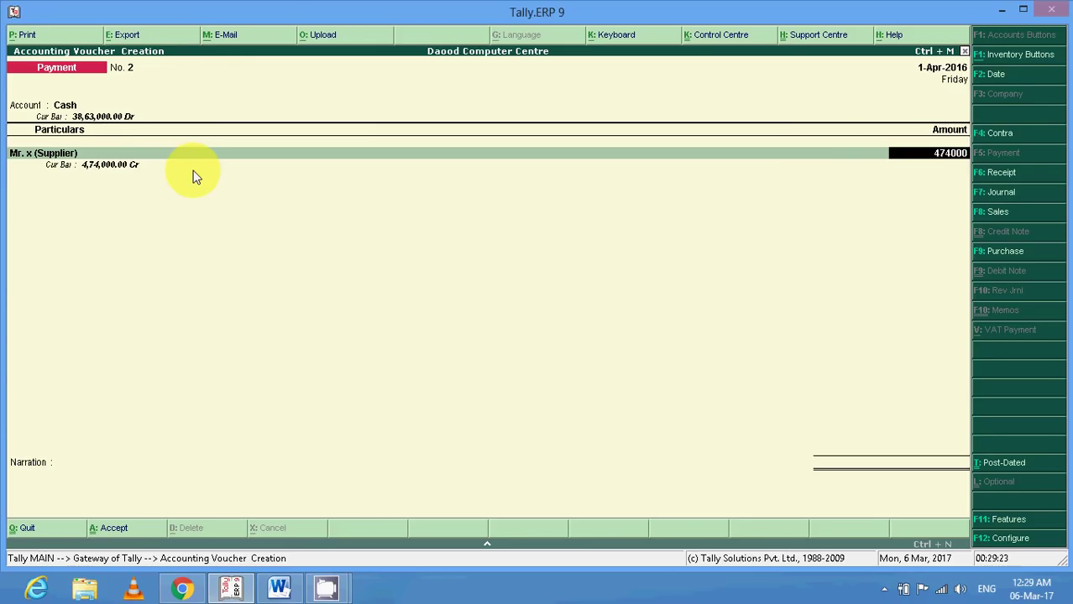
pyautogui.press('Return')
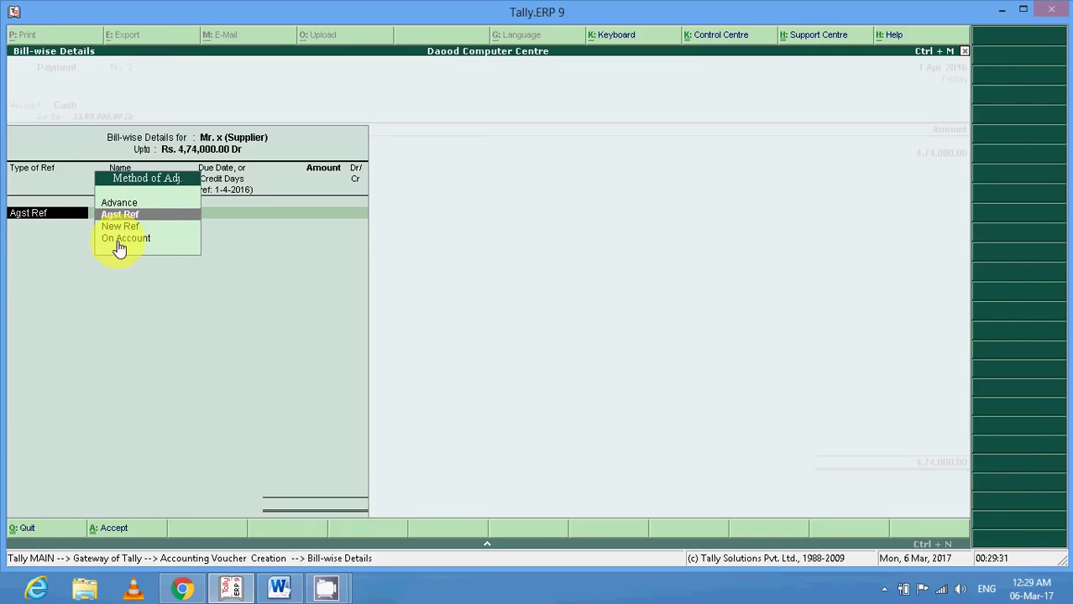
# Adjust against advance ADV/PUR/ORD/1 and bill B1/SR13 (5,24,000), then save Payment No. 2.
pyautogui.press('Return')
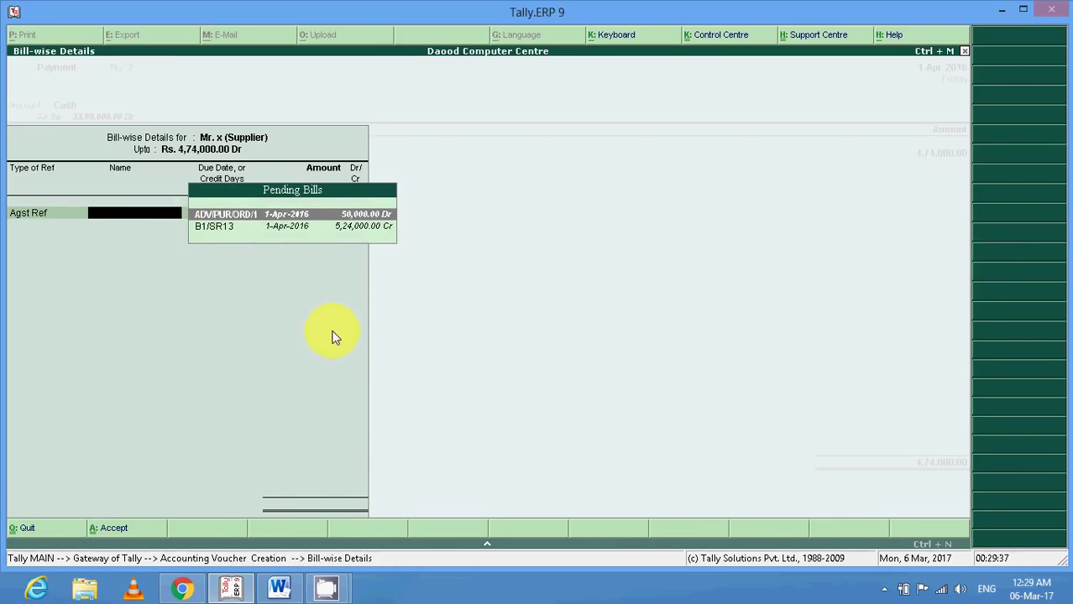
pyautogui.press('Return')
pyautogui.press('Return')
pyautogui.press('Return')
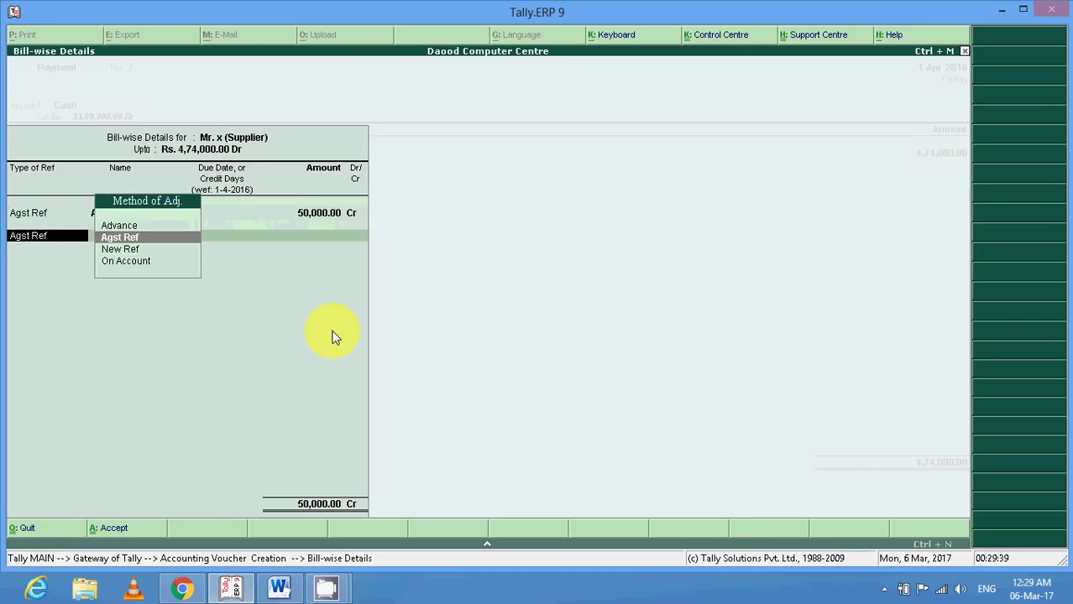
pyautogui.press('Return')
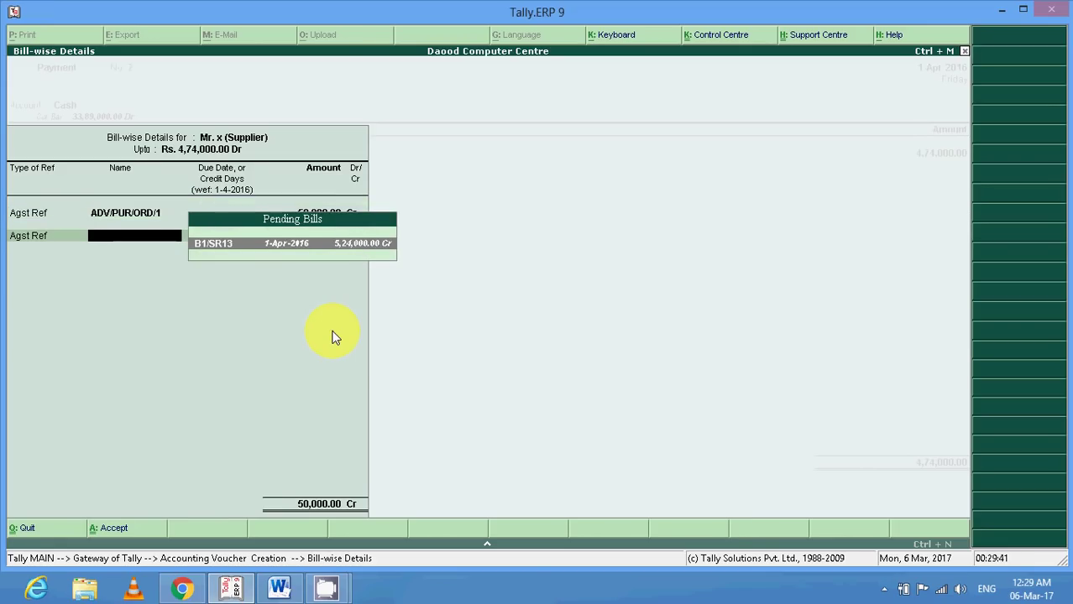
pyautogui.press('Return')
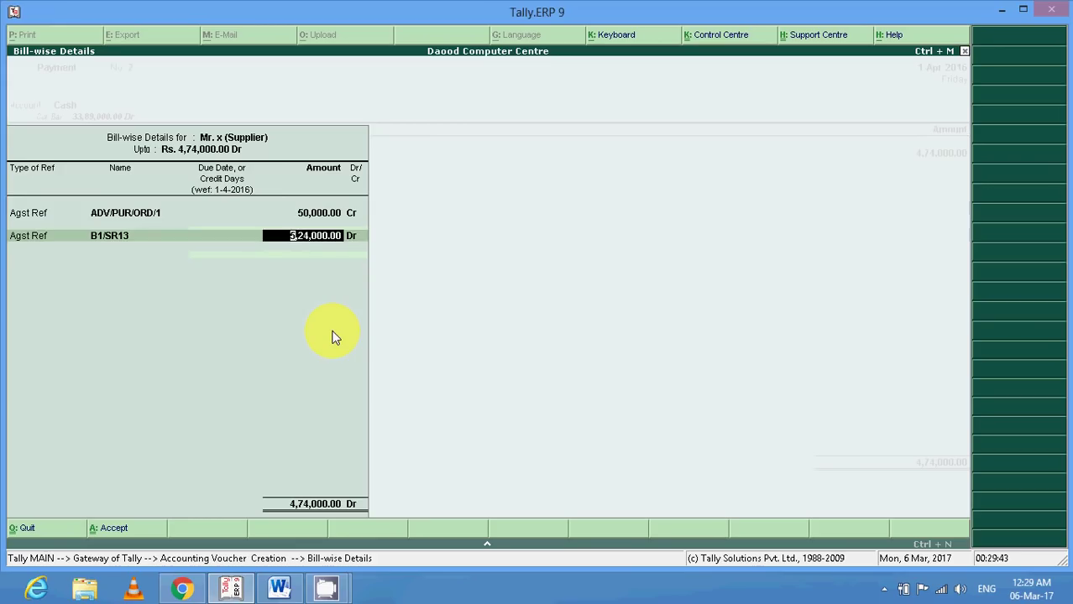
pyautogui.press('Return')
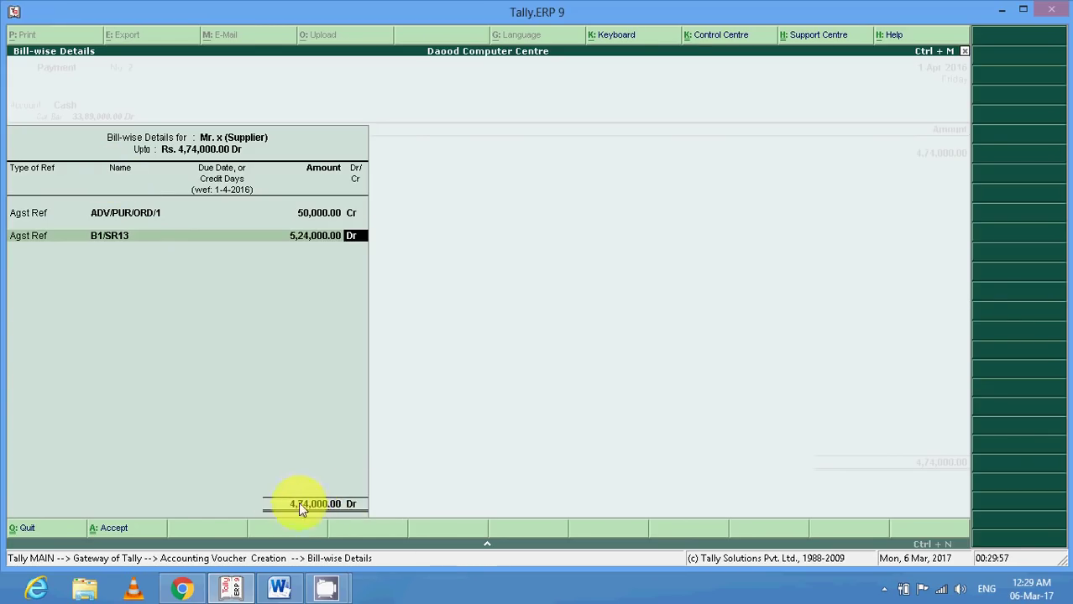
pyautogui.press('Return')
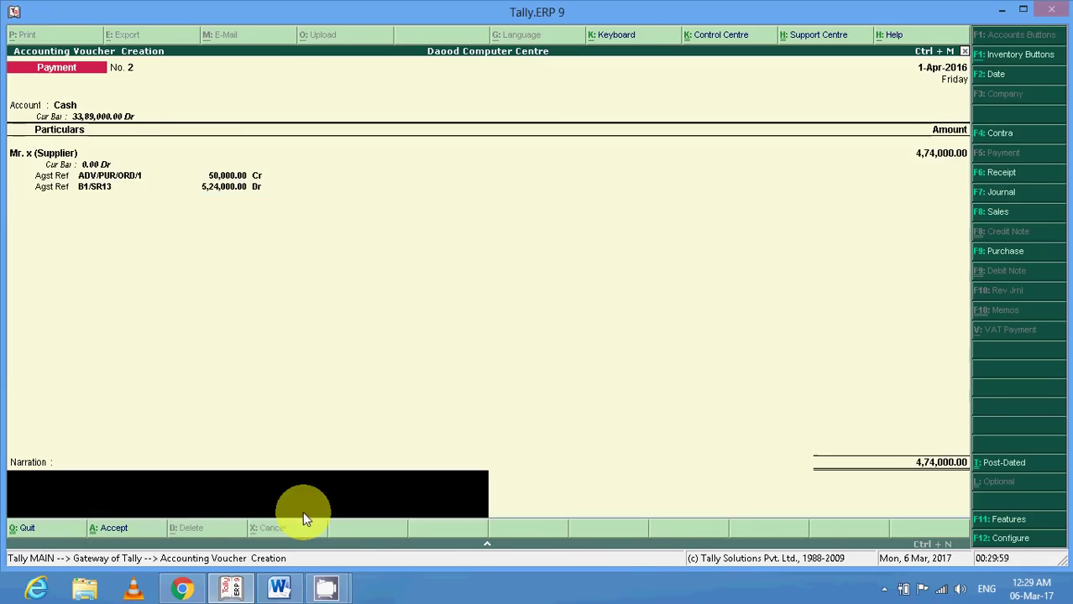
pyautogui.press('Return')
pyautogui.press('y')
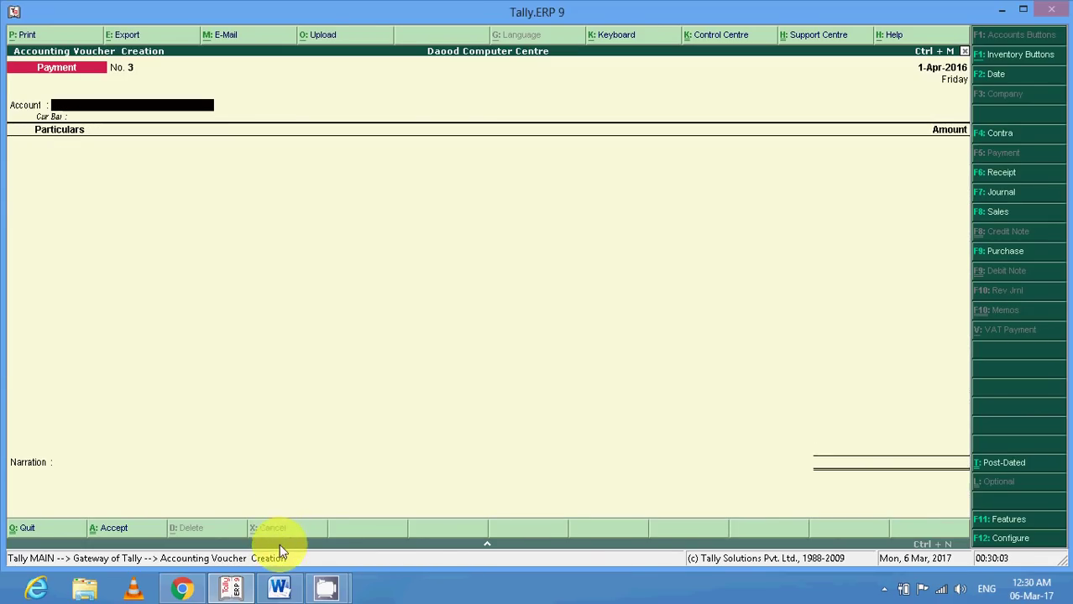
# Highlight each Sales Order Process step in Word, then start Purchase voucher No. 3 in Tally.
pyautogui.click(281, 594)
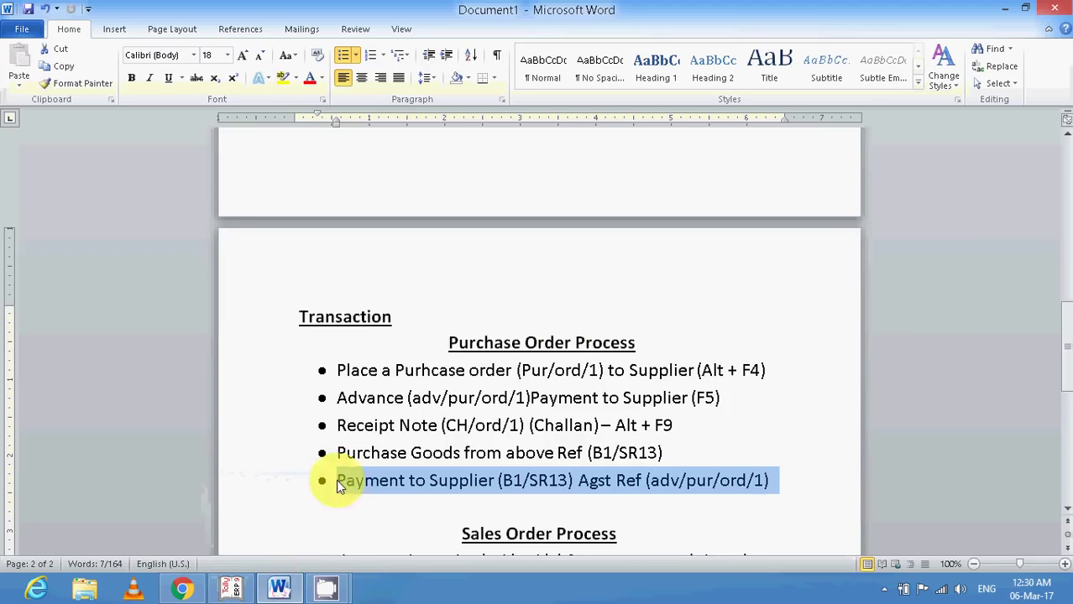
pyautogui.scroll(-3, 352, 462)
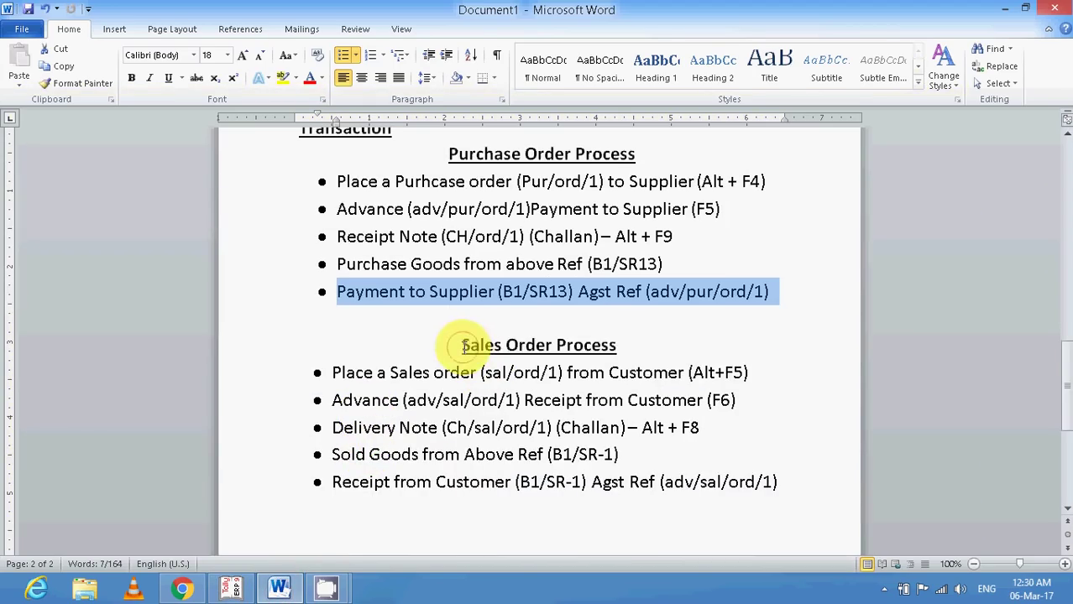
pyautogui.moveTo(462, 346); pyautogui.dragTo(617, 346)
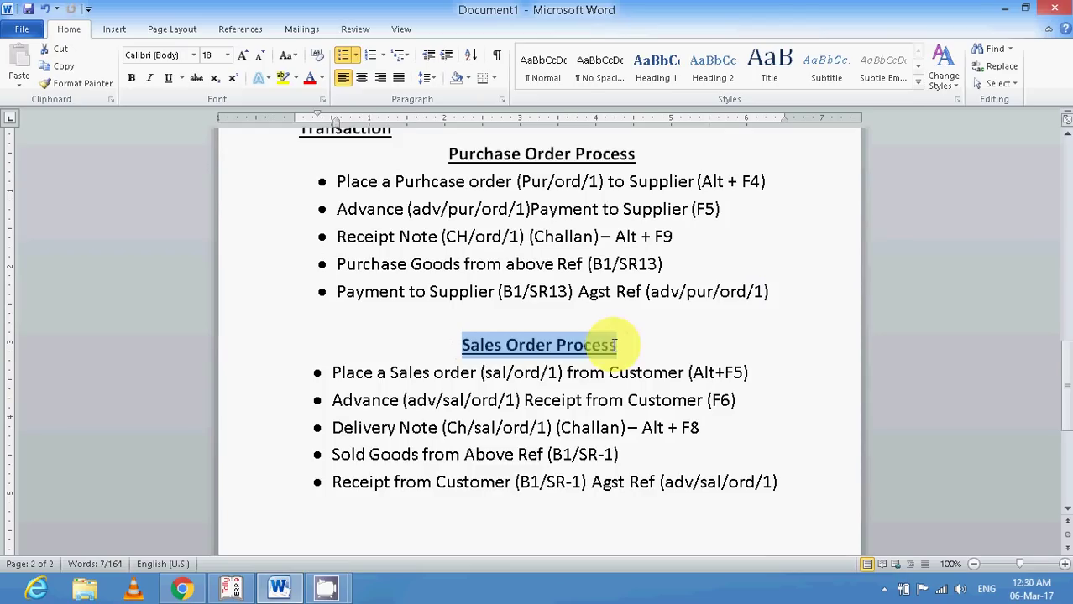
pyautogui.scroll(-1, 378, 386)
pyautogui.moveTo(335, 336); pyautogui.dragTo(758, 340)
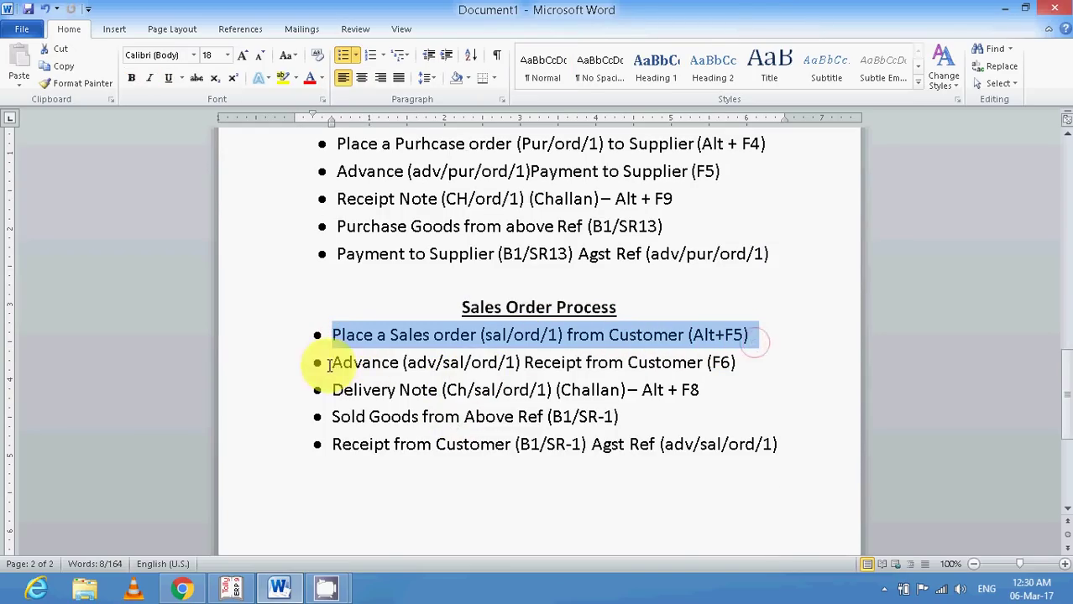
pyautogui.moveTo(321, 362); pyautogui.dragTo(741, 363)
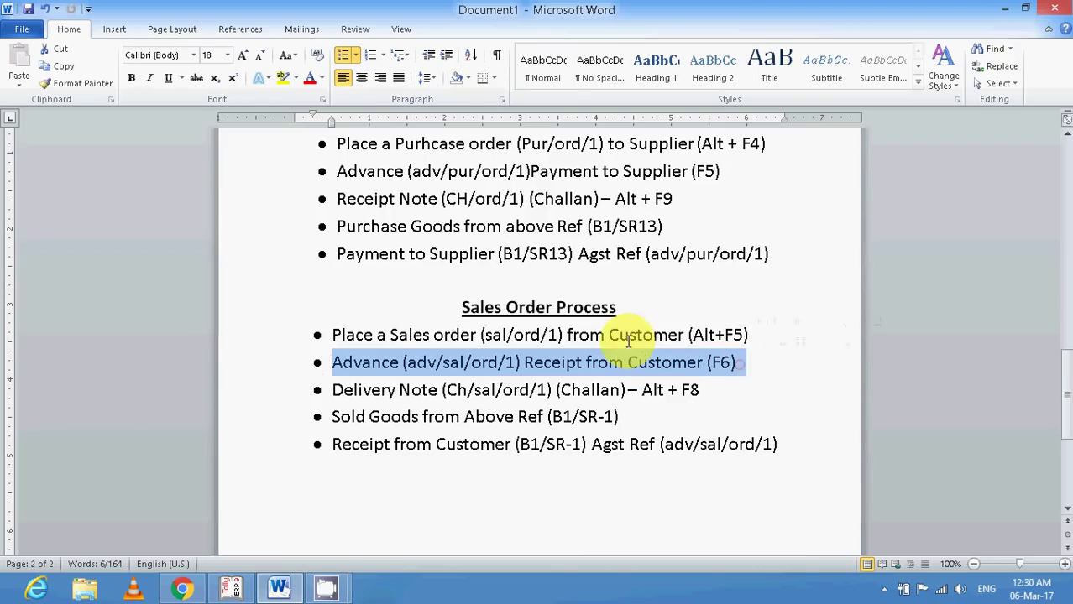
pyautogui.moveTo(334, 390); pyautogui.dragTo(702, 392)
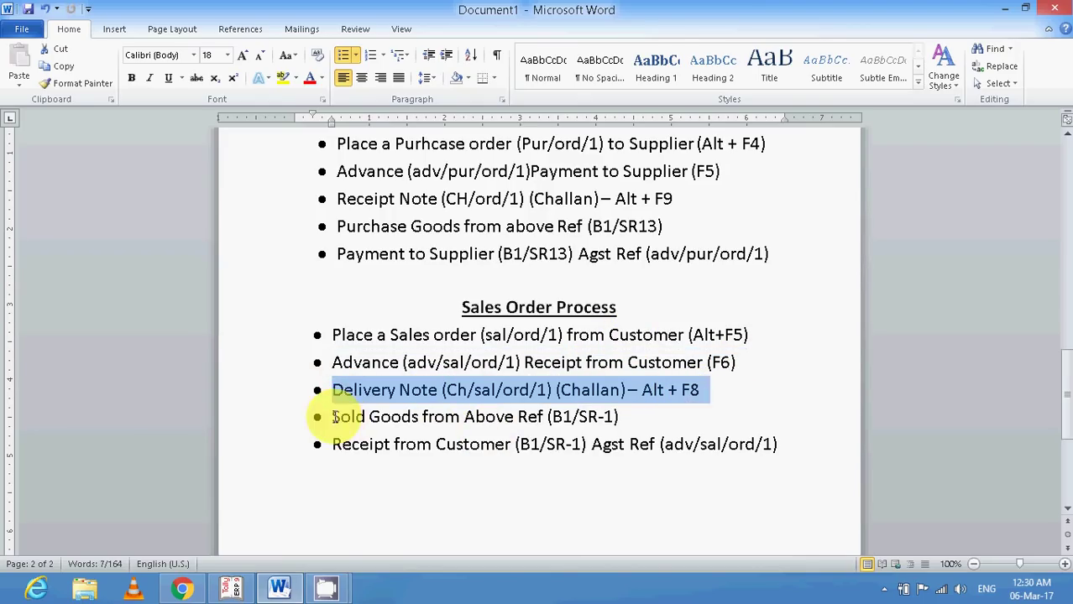
pyautogui.moveTo(332, 417); pyautogui.dragTo(621, 419)
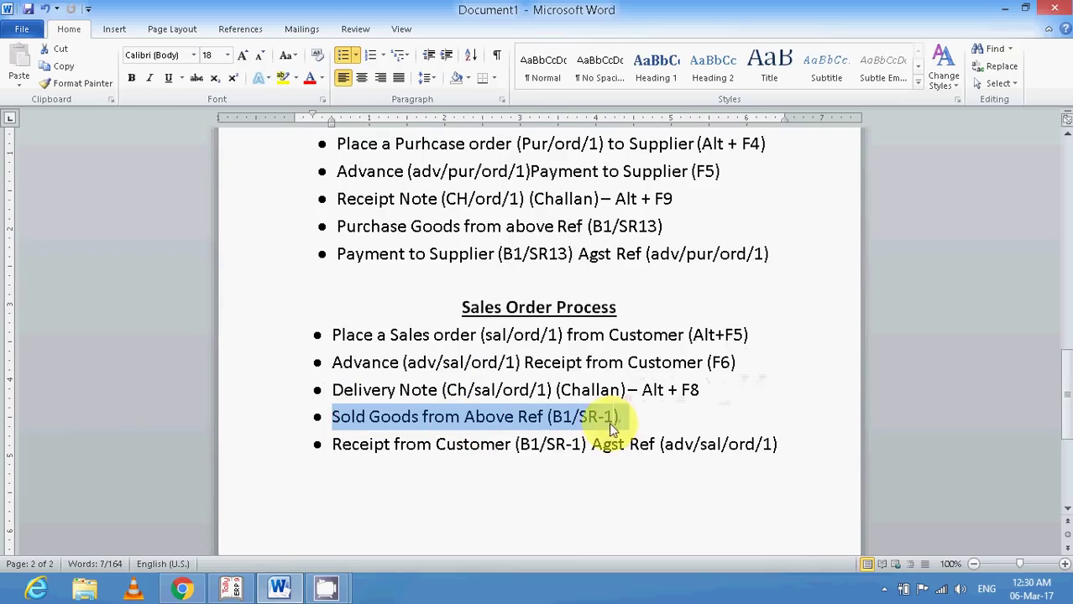
pyautogui.moveTo(328, 448); pyautogui.dragTo(777, 447)
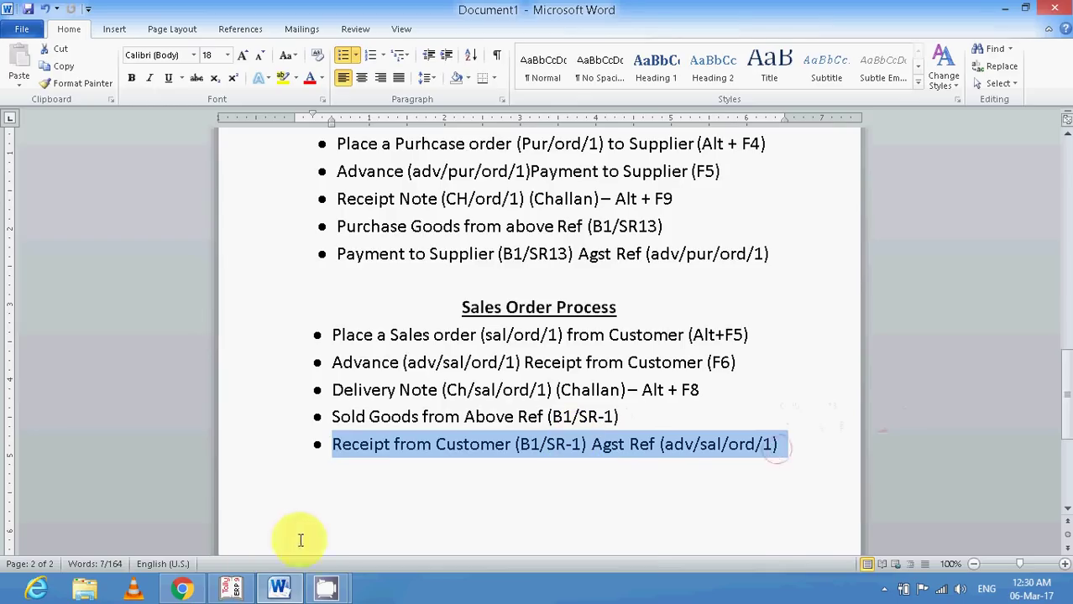
pyautogui.click(233, 589)
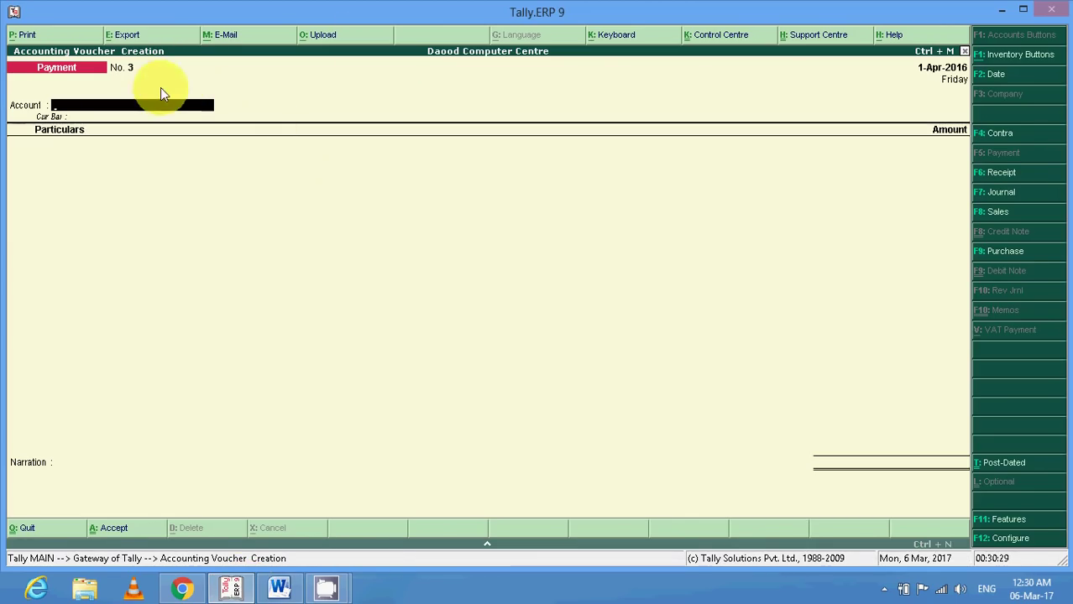
pyautogui.click(1005, 252)
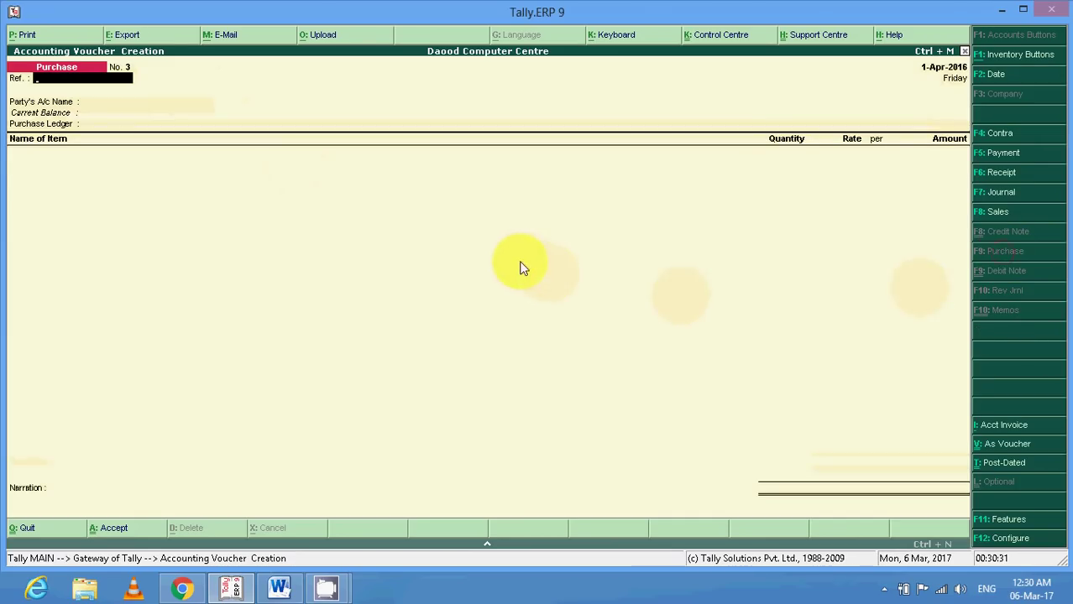
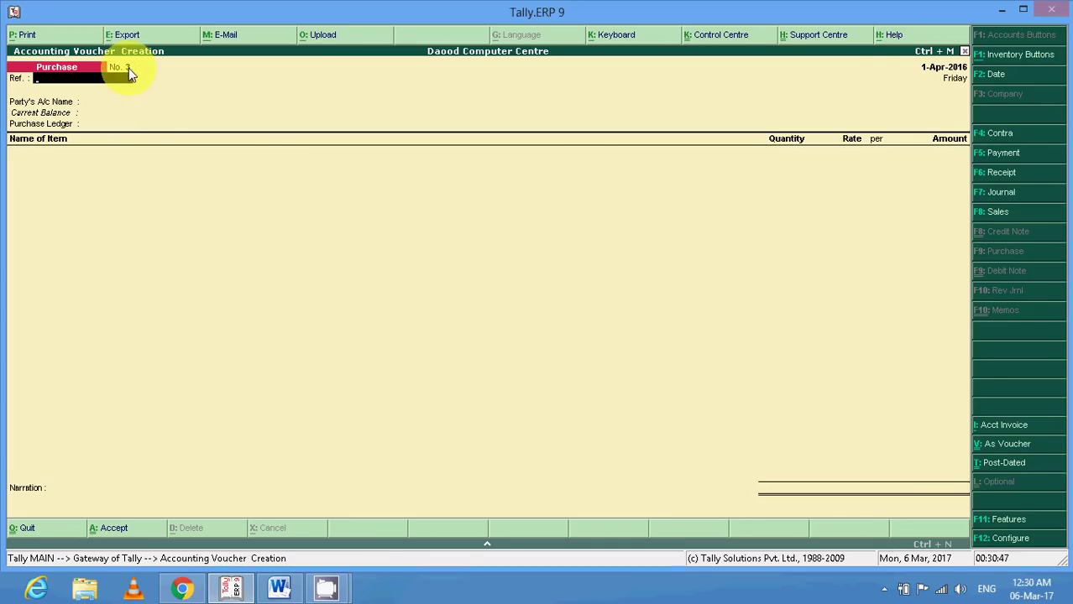
# Type three Word notes under the list: 'Purchase / Sales', 'F12 >', 'Use Default for Bill Allocation – No'.
pyautogui.click(279, 587)
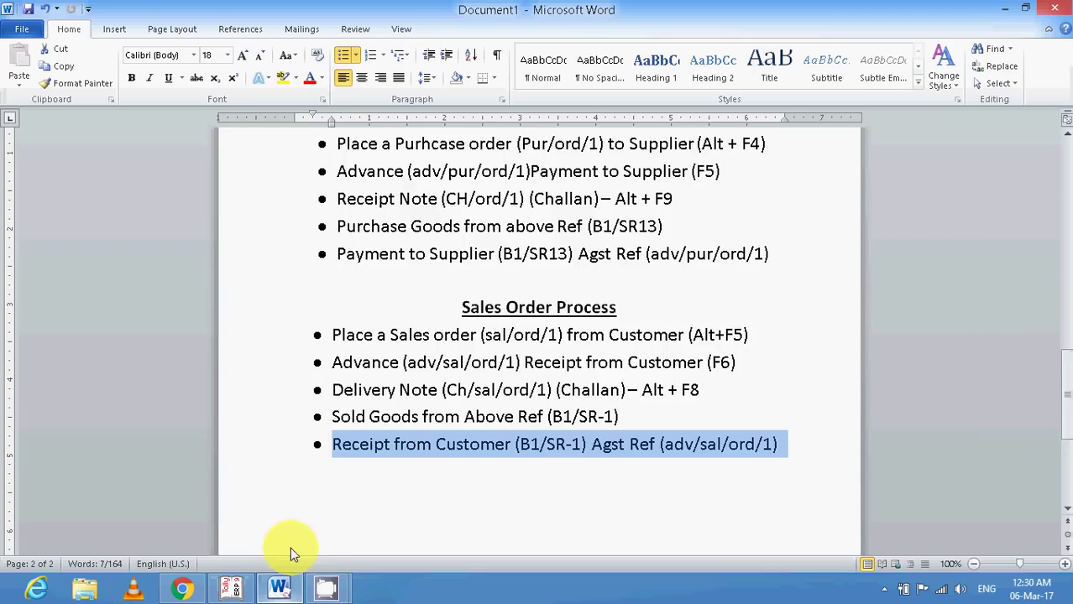
pyautogui.scroll(-2, 331, 402)
pyautogui.click(412, 419)
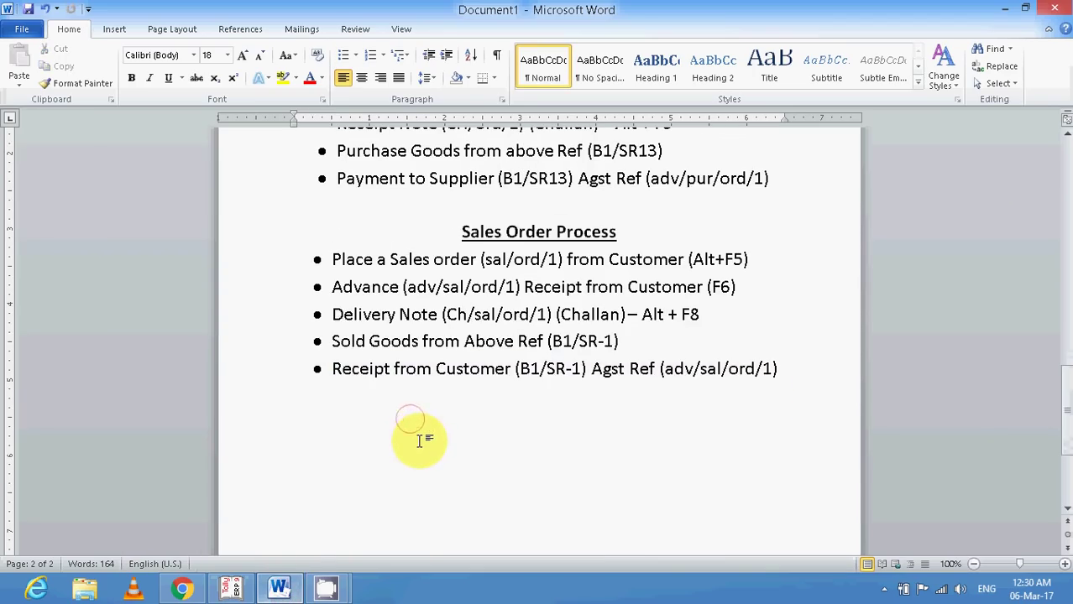
pyautogui.write('pUR')
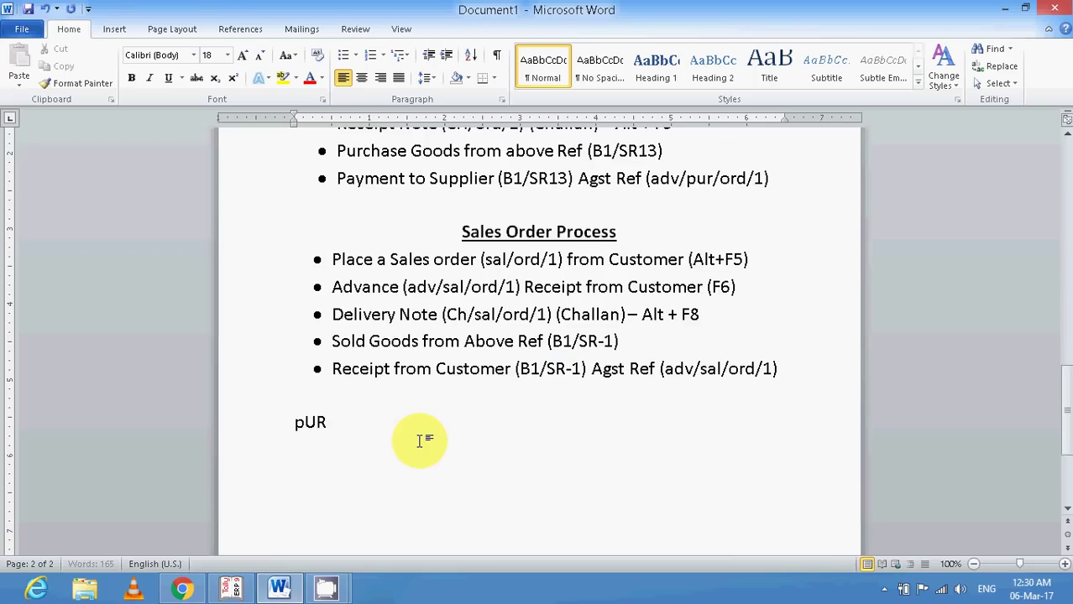
pyautogui.press('BackSpace')
pyautogui.press('BackSpace')
pyautogui.write('urchase / Sal')
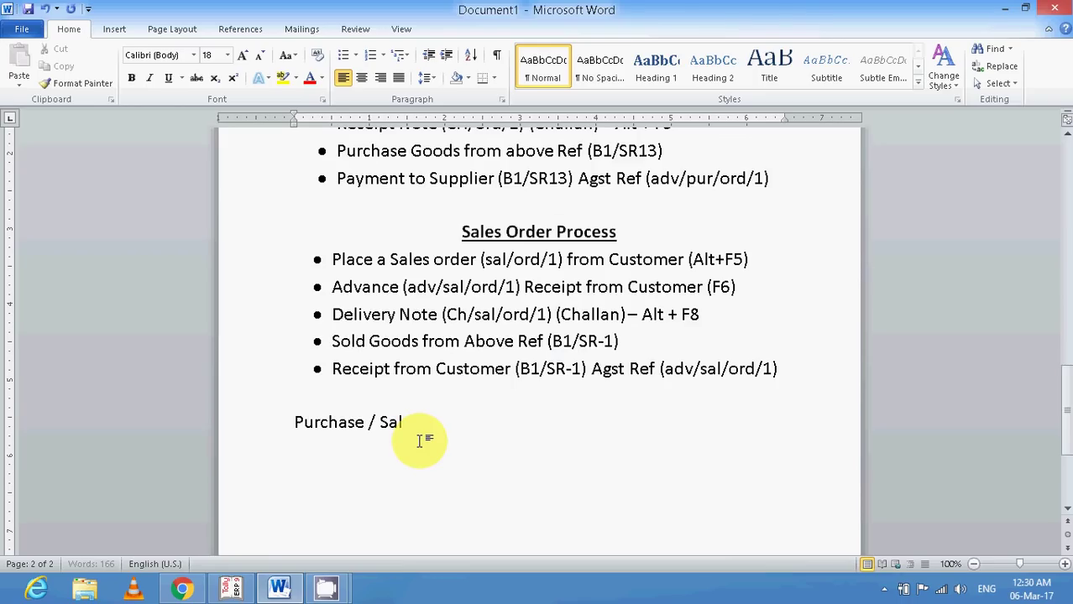
pyautogui.write('es')
pyautogui.press('Return')
pyautogui.write('f12 >')
pyautogui.press('Return')
pyautogui.write('Use Def')
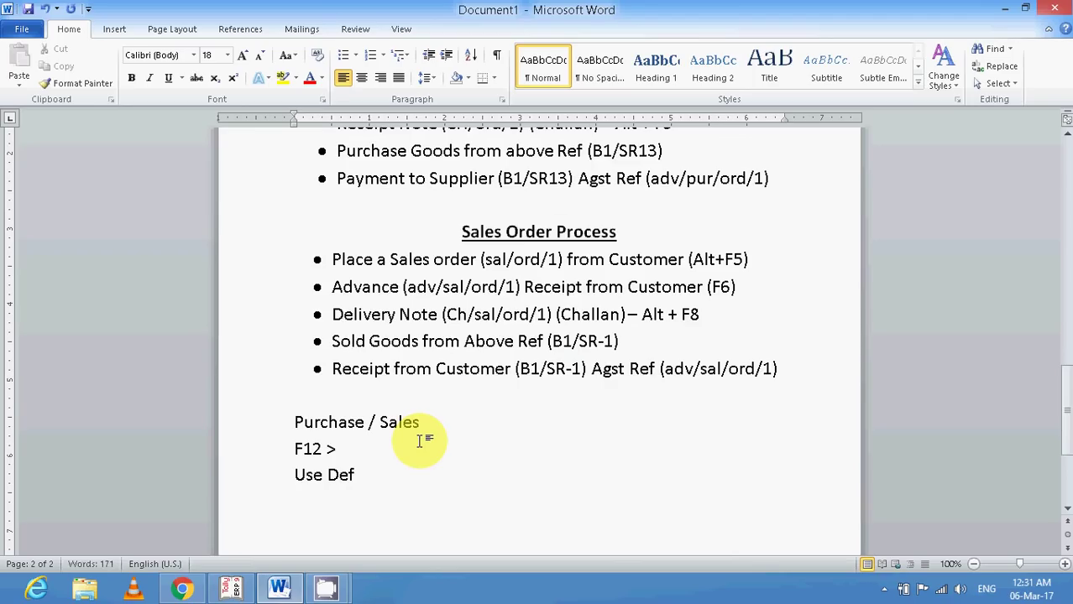
pyautogui.write('ault for Bill Allocation -')
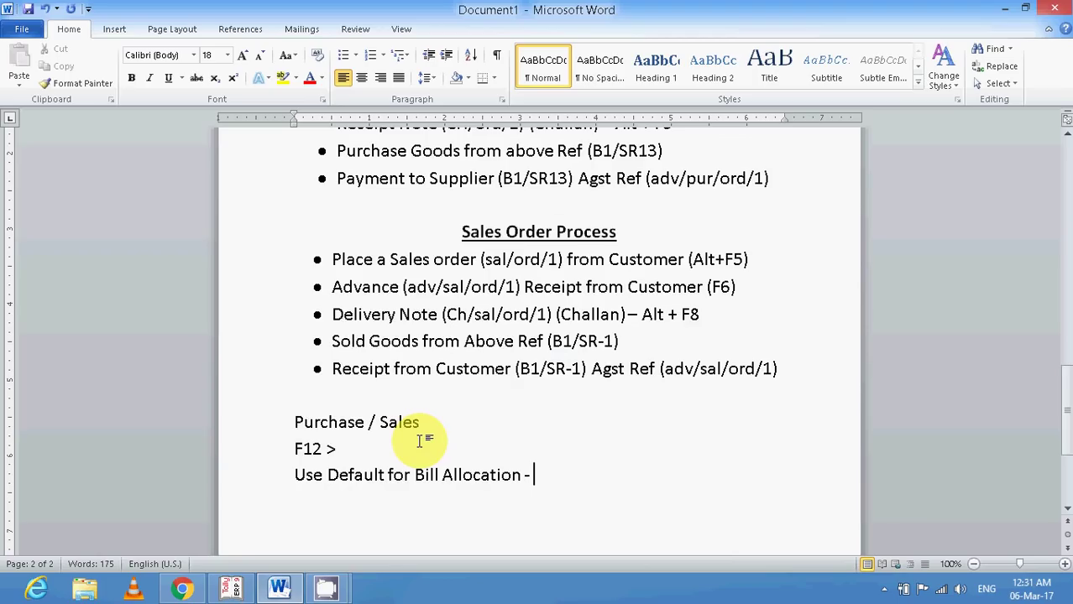
pyautogui.write('No')
pyautogui.press('Return')
# Set Use Defaults for Bill Allocations to No in the Purchase Invoice F12 configuration.
pyautogui.click(231, 588)
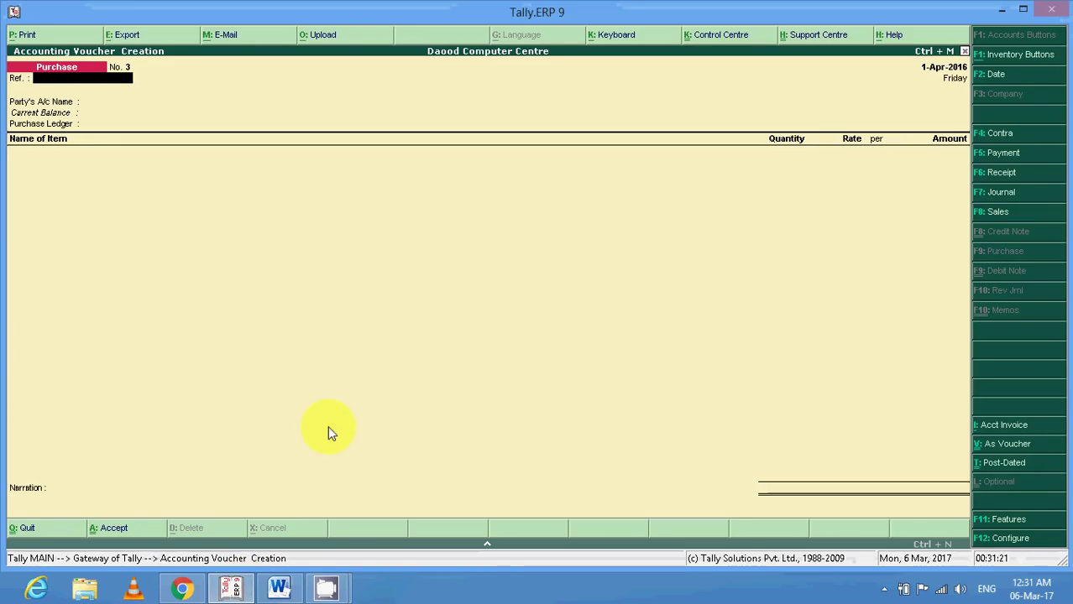
pyautogui.click(987, 543)
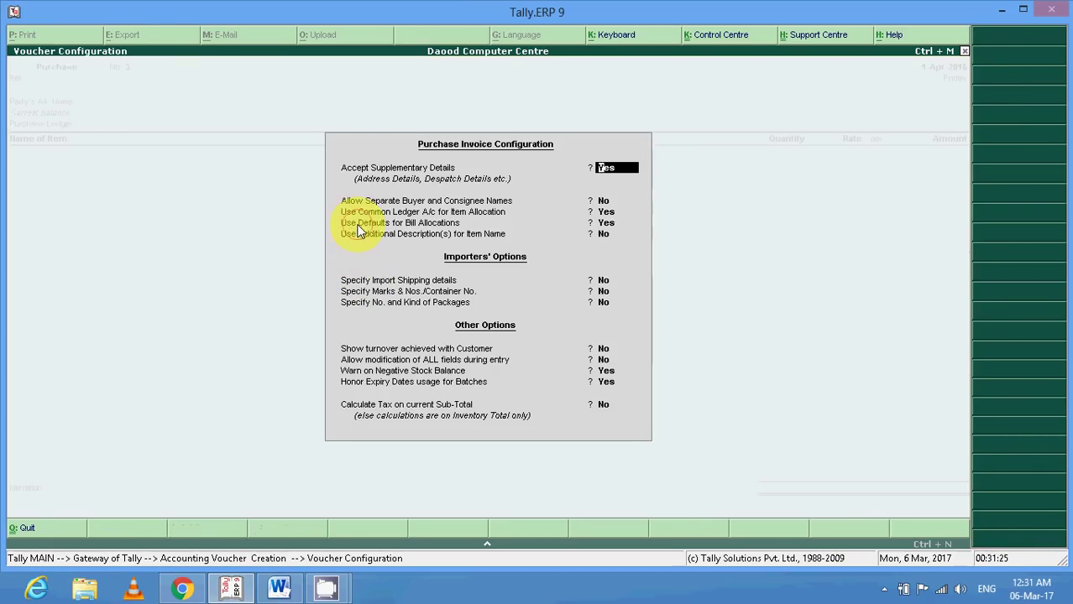
pyautogui.click(403, 223)
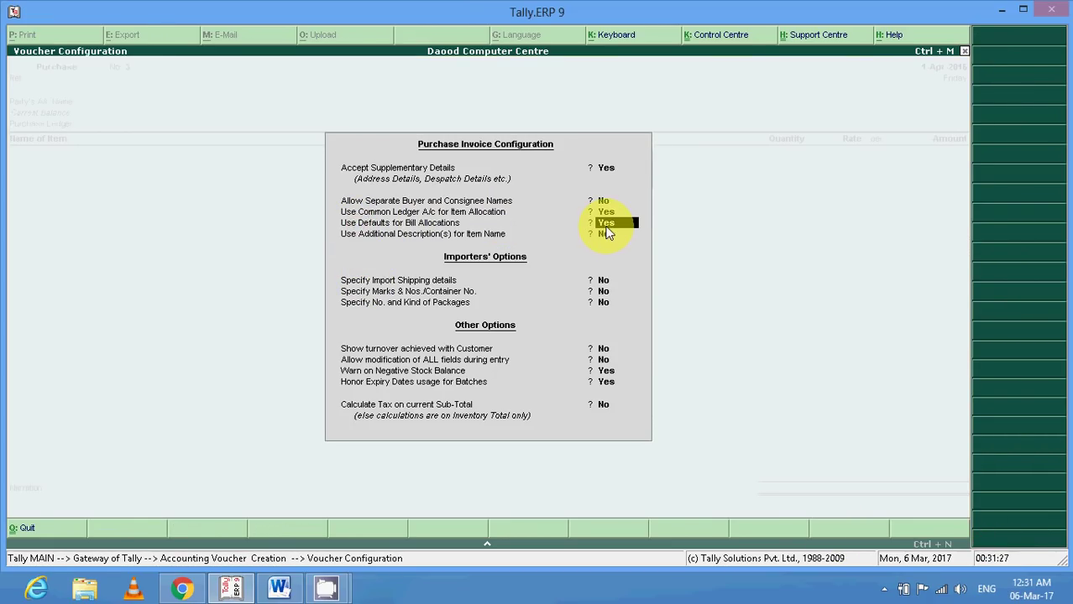
pyautogui.write('n')
pyautogui.press('Return')
pyautogui.press('Return')
pyautogui.press('Return')
pyautogui.press('Return')
pyautogui.press('Return')
pyautogui.press('Return')
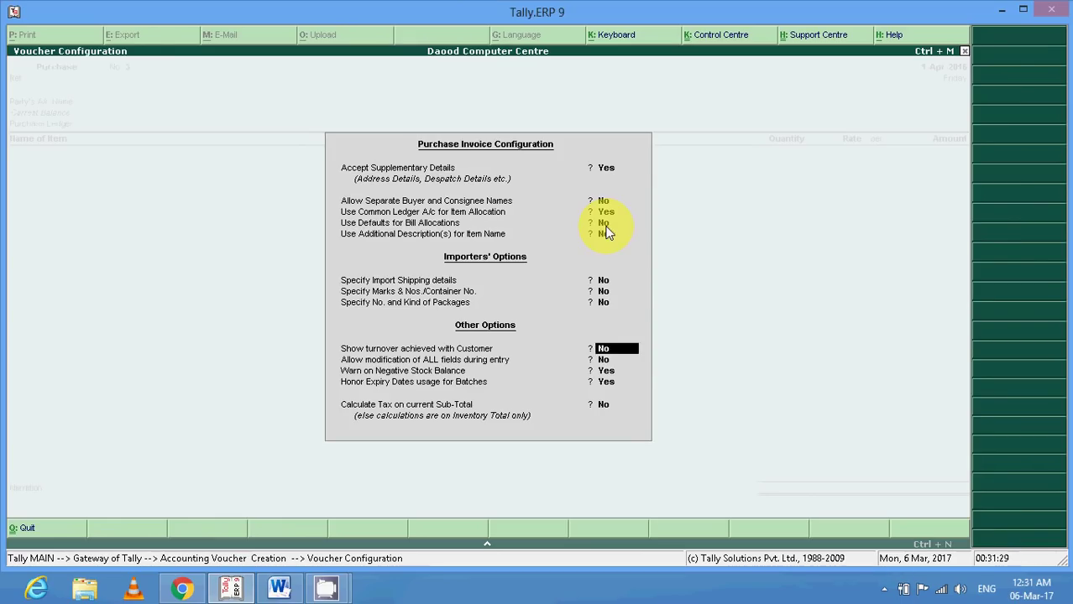
pyautogui.press('Return')
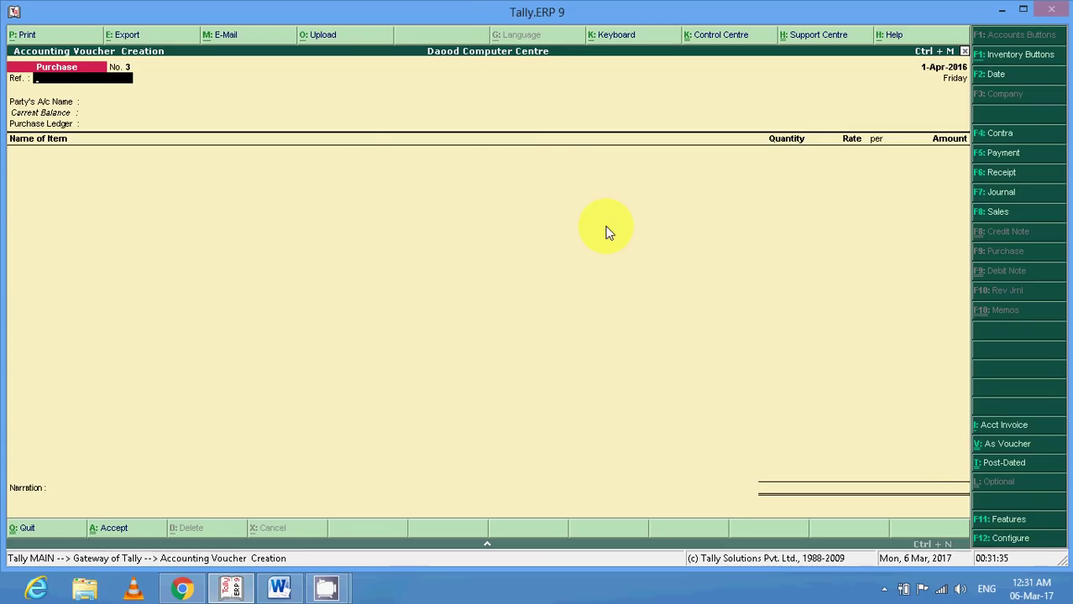
pyautogui.click(280, 589)
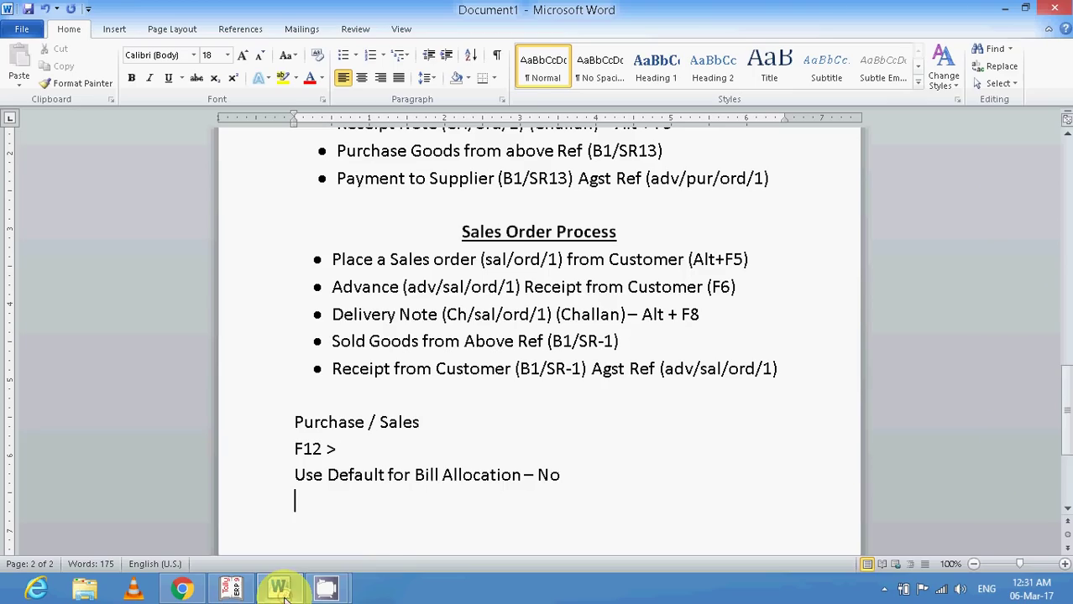
pyautogui.scroll(1, 438, 431)
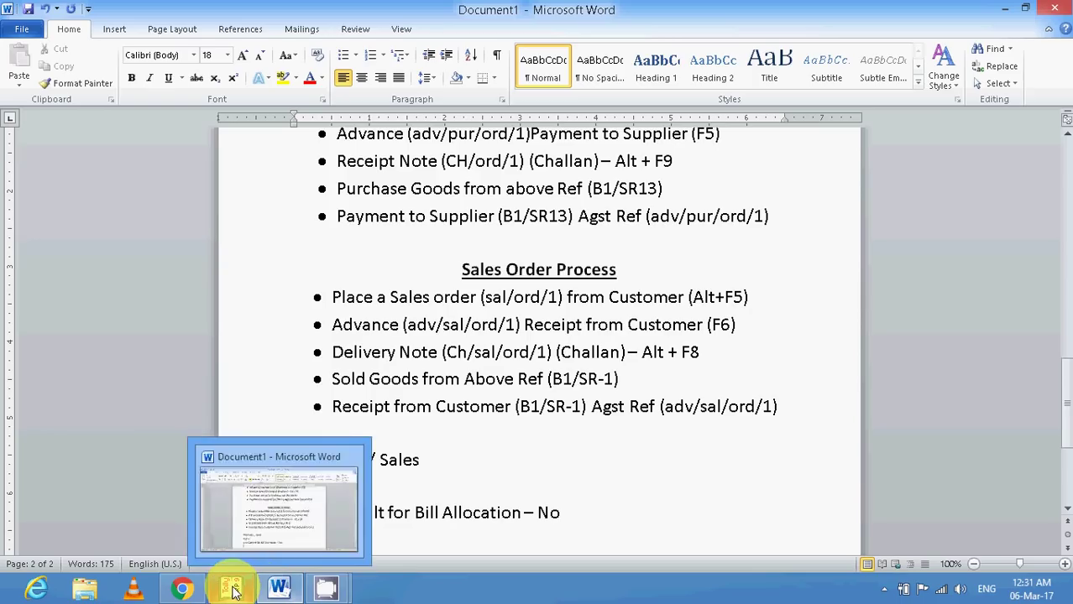
pyautogui.moveTo(234, 591)
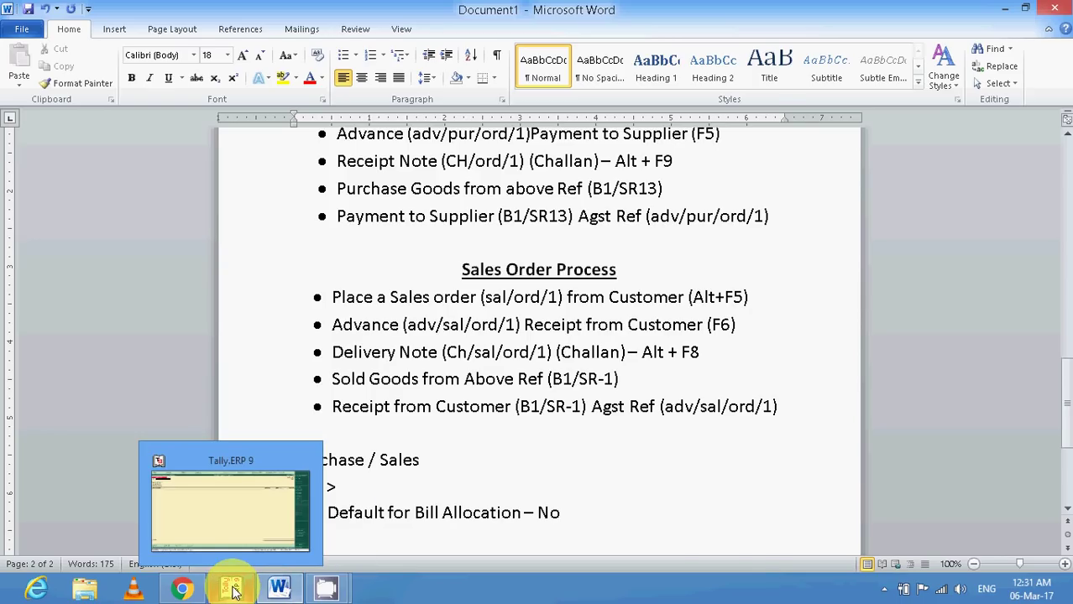
pyautogui.click(234, 591)
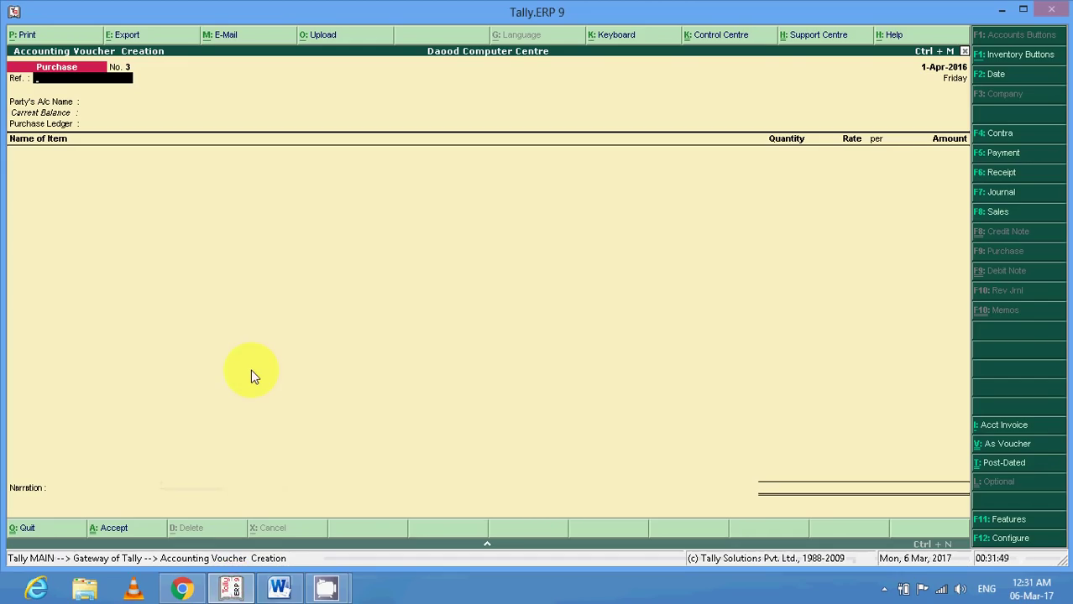
# Start a Sales Order with Alt+F5 and choose Mr. A (Customer) as the party.
pyautogui.hotkey('alt', 'F5')
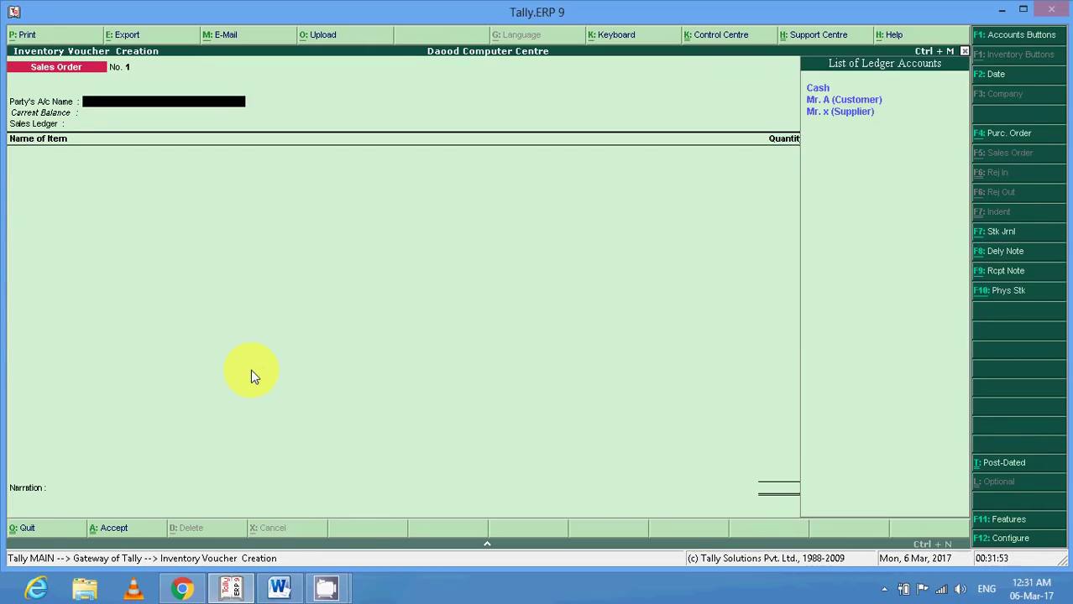
pyautogui.press('Down')
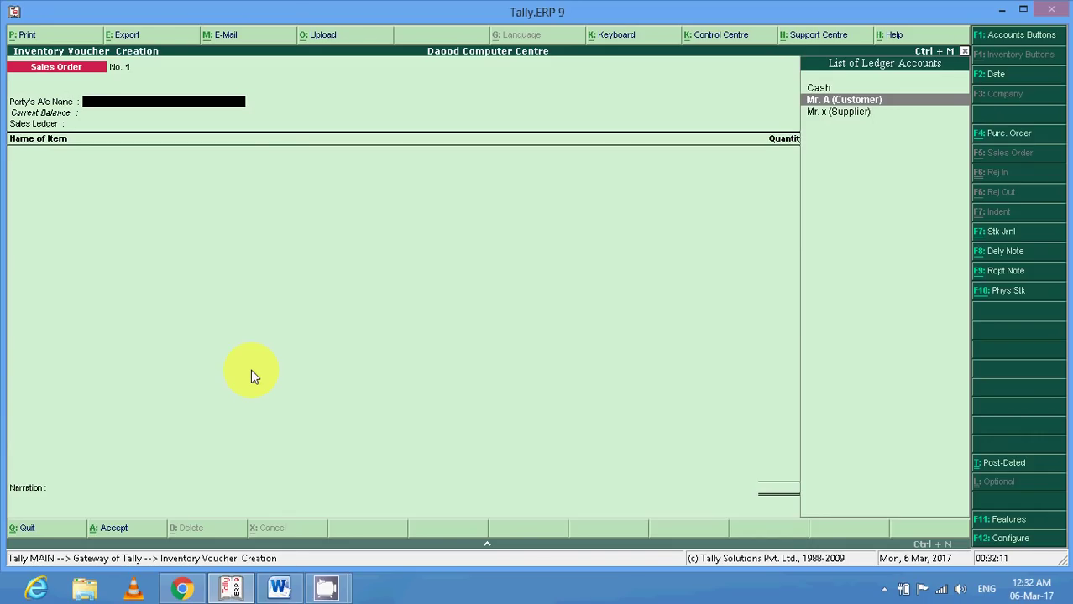
pyautogui.press('Down')
pyautogui.press('Up')
pyautogui.press('Return')
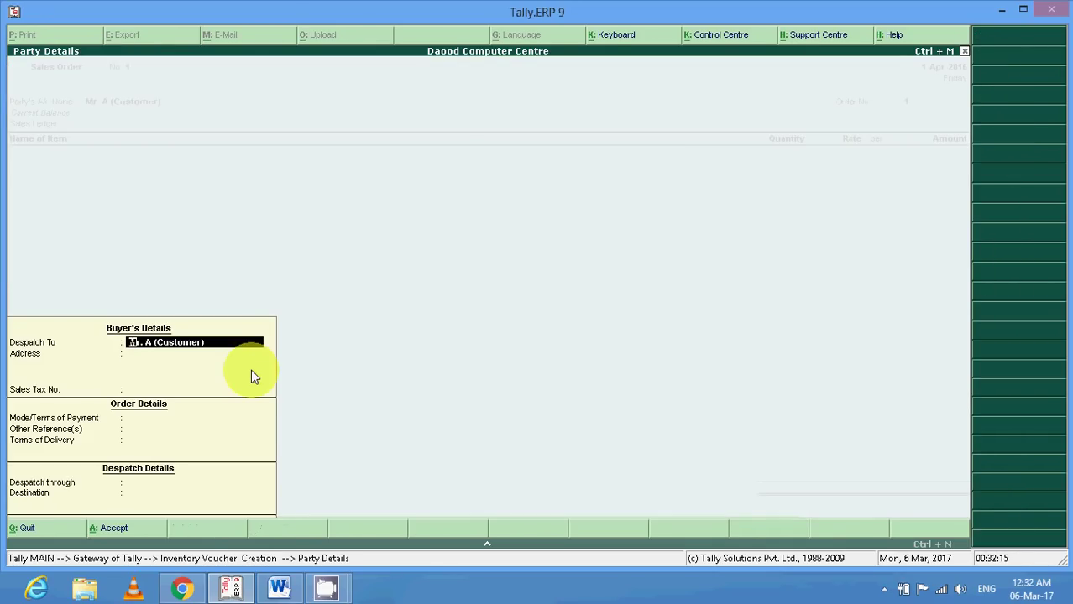
# Enter the buyer's address, cash payment terms and reference n/a in Party Details.
pyautogui.press('Return')
pyautogui.write('afzalgarh')
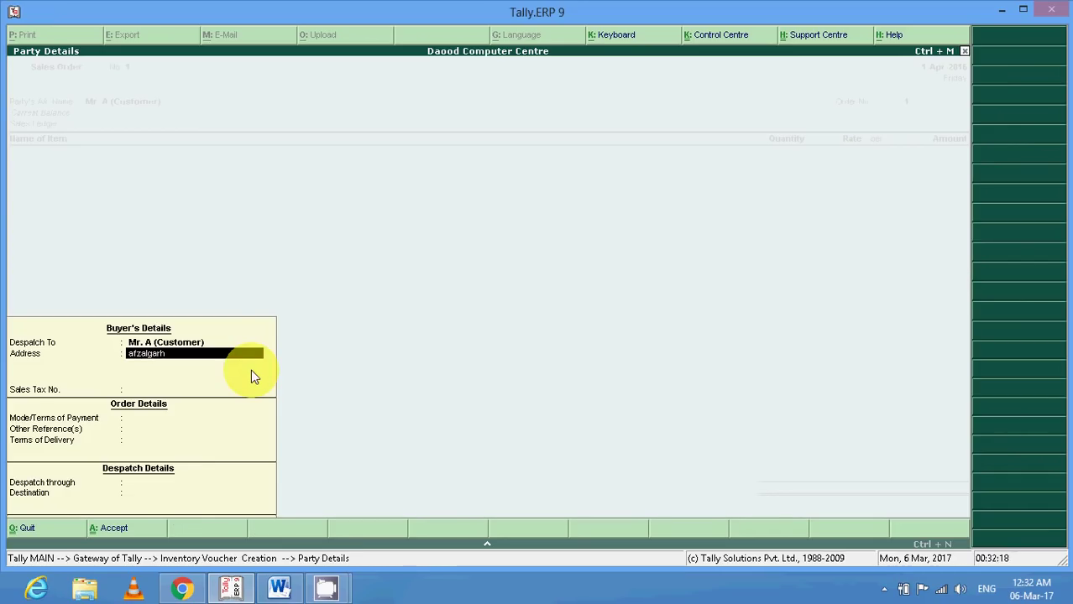
pyautogui.press('Return')
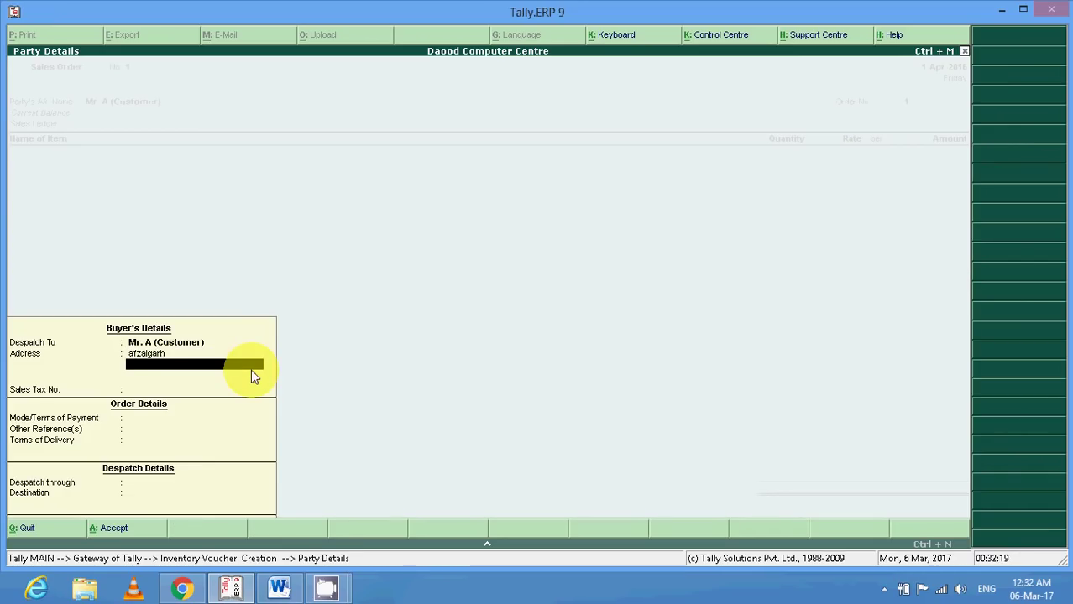
pyautogui.press('Return')
pyautogui.press('Return')
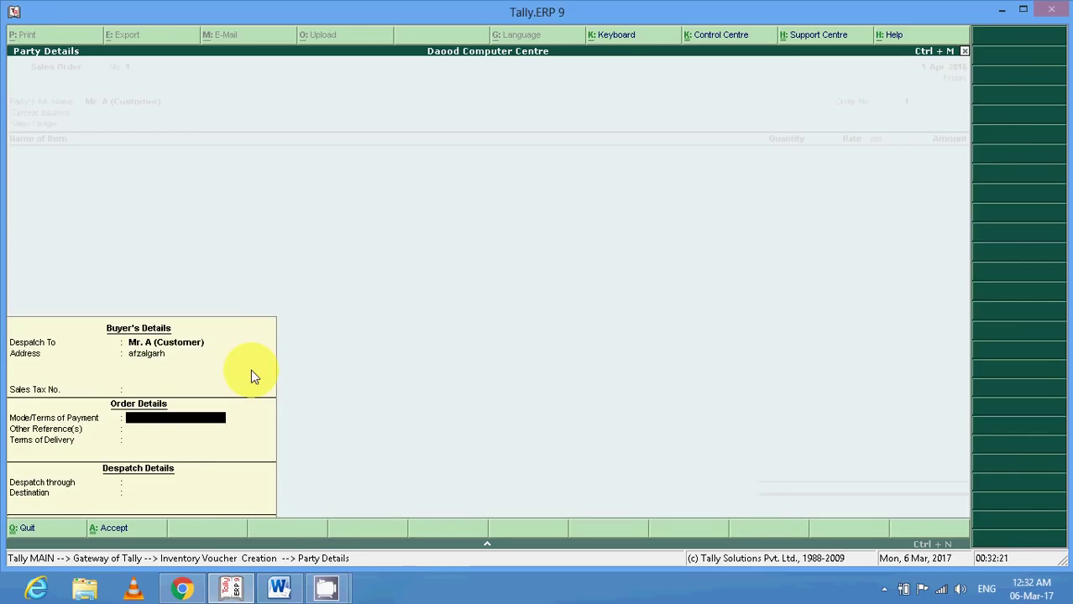
pyautogui.write('cash')
pyautogui.press('Return')
pyautogui.write('n/a')
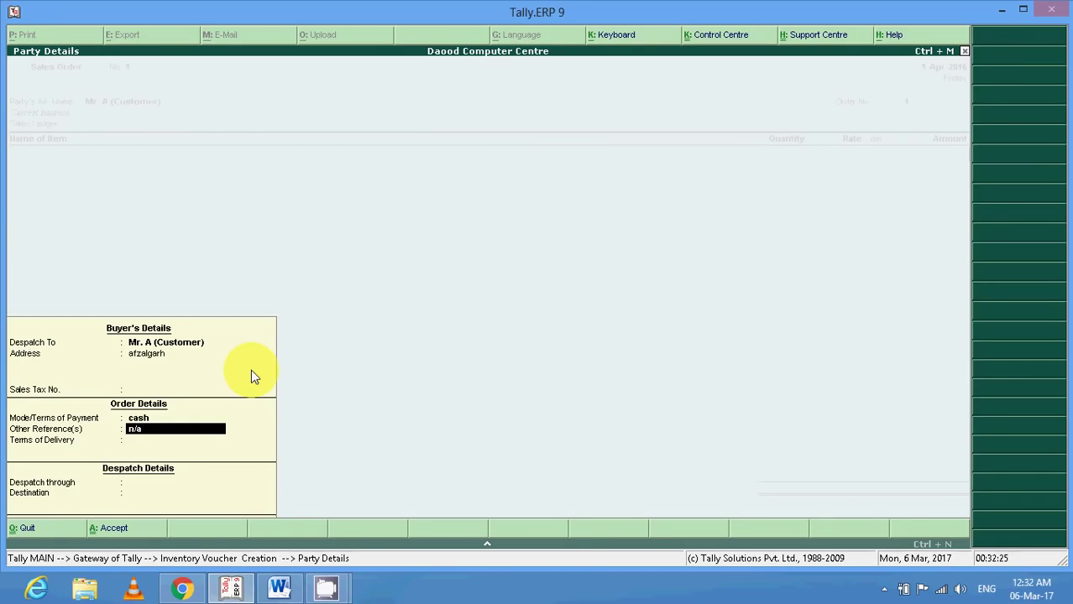
pyautogui.press('Return')
# Set delivery terms to tampo, fill in the despatcher's name and destination, and accept.
pyautogui.write('tampo')
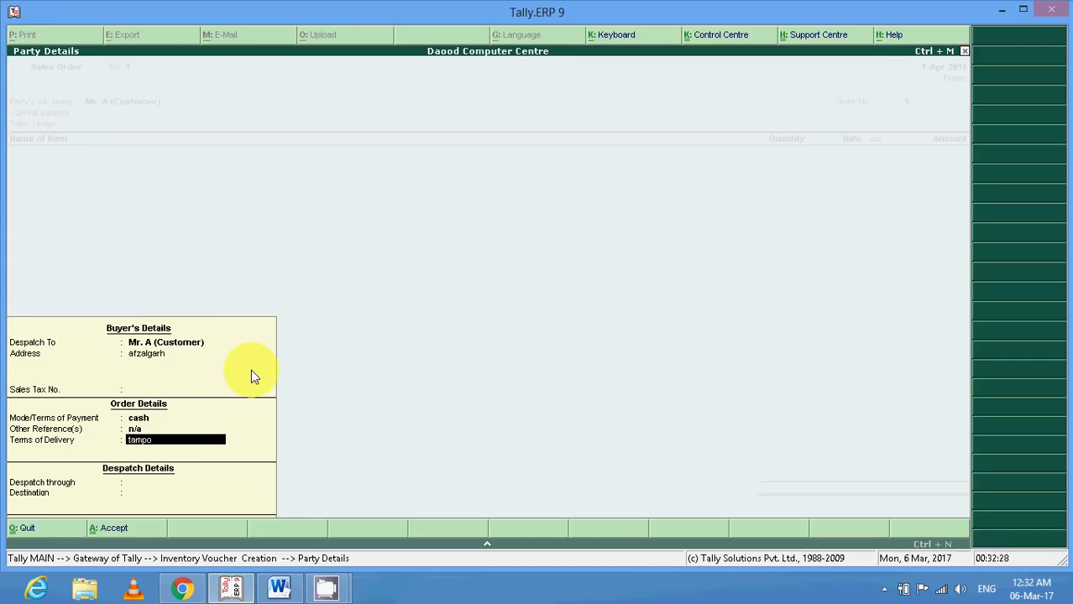
pyautogui.press('Return')
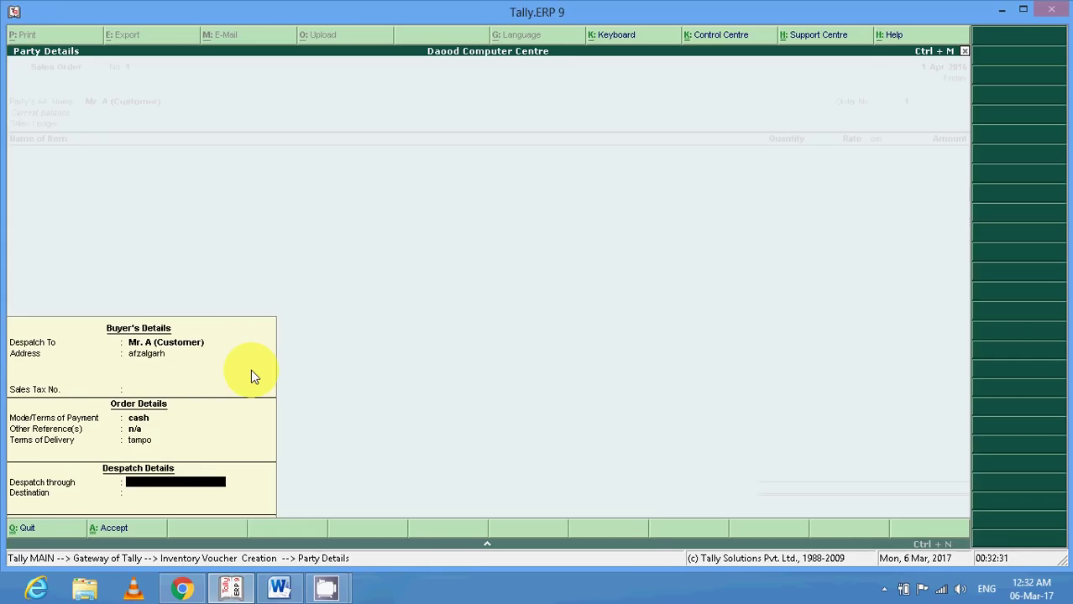
pyautogui.write('Daood')
pyautogui.press('BackSpace')
pyautogui.press('BackSpace')
pyautogui.press('BackSpace')
pyautogui.press('BackSpace')
pyautogui.press('BackSpace')
pyautogui.press('Return')
pyautogui.write('A')
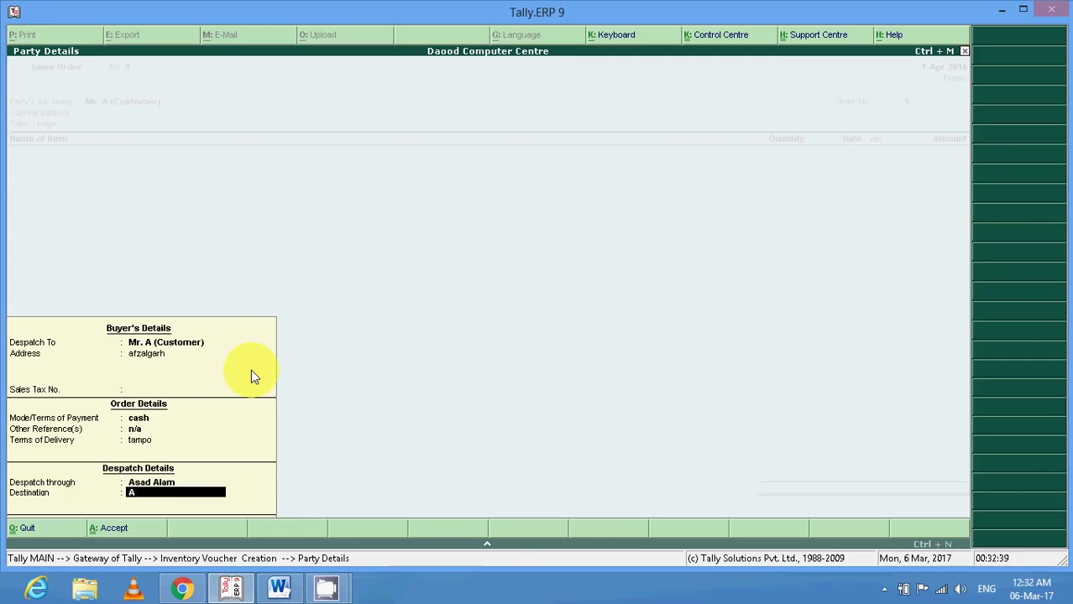
pyautogui.write('fzalgarh')
pyautogui.press('Return')
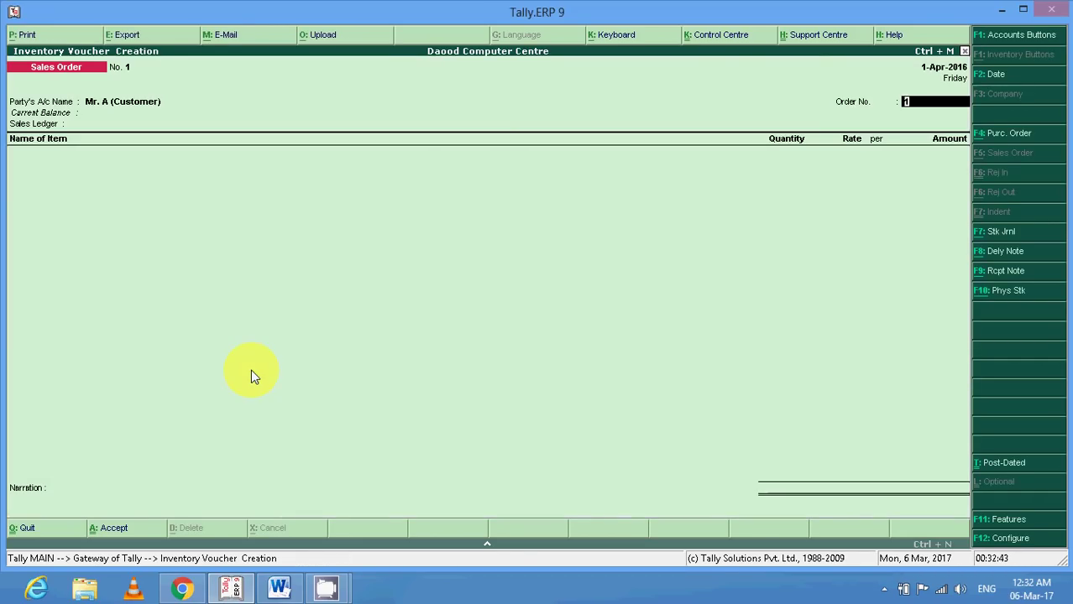
pyautogui.click(285, 586)
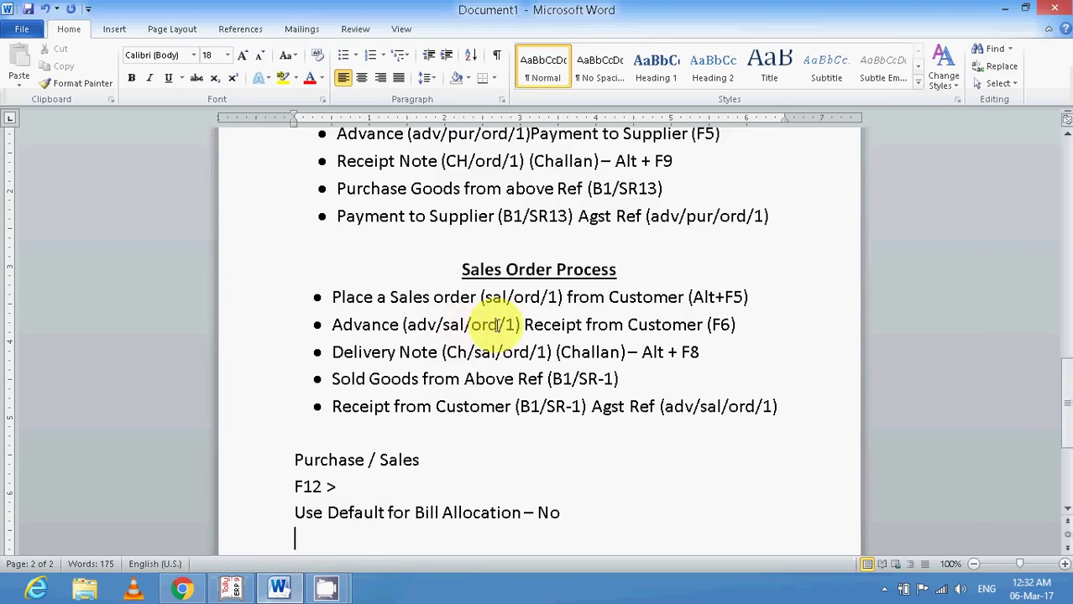
pyautogui.click(230, 588)
# Enter order number SAL/ORD/1, choose the Sales ledger, and pick Nokia - C2 as first item.
pyautogui.write('s')
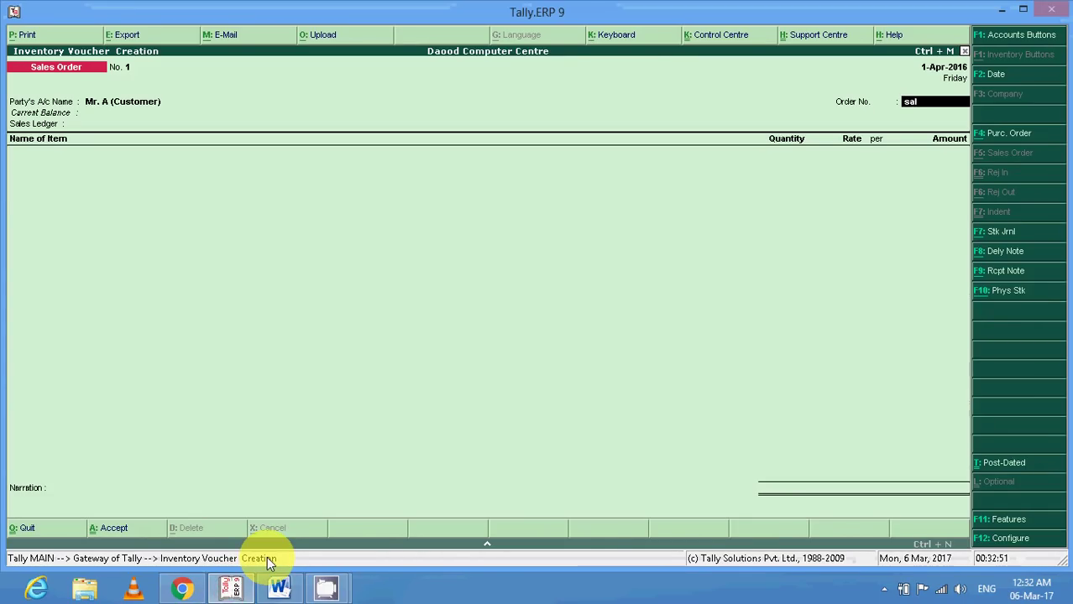
pyautogui.write('AL/ORD/1')
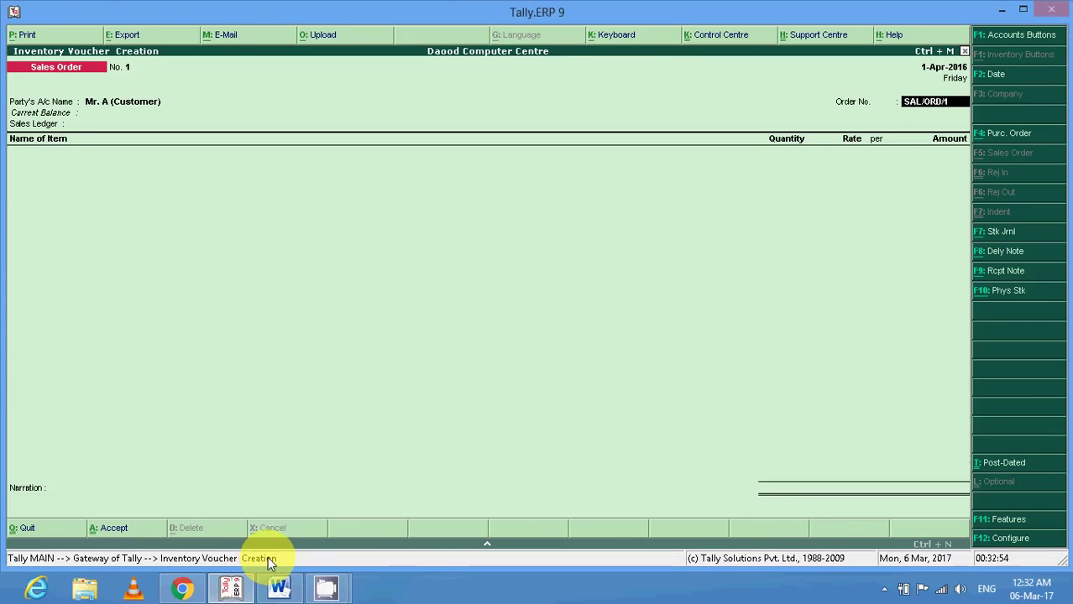
pyautogui.press('Return')
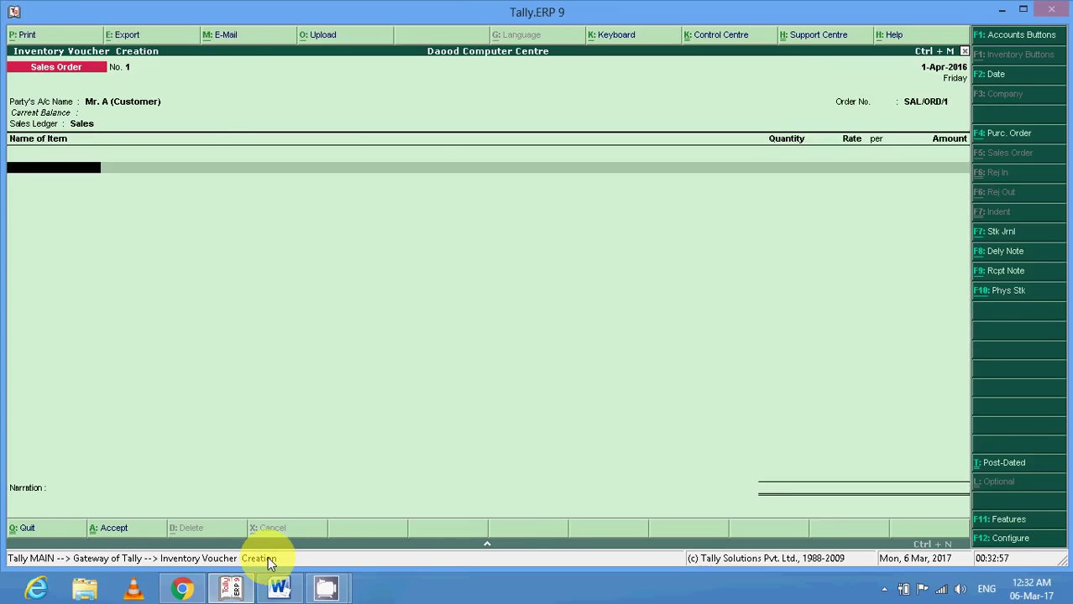
pyautogui.write('s')
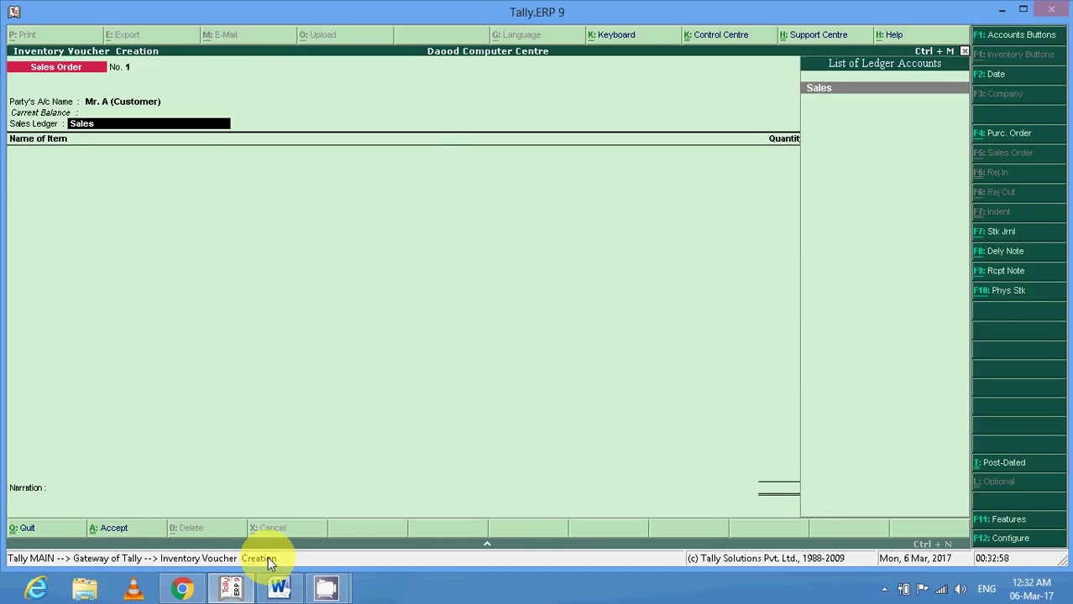
pyautogui.hotkey('ctrl', 'Return')
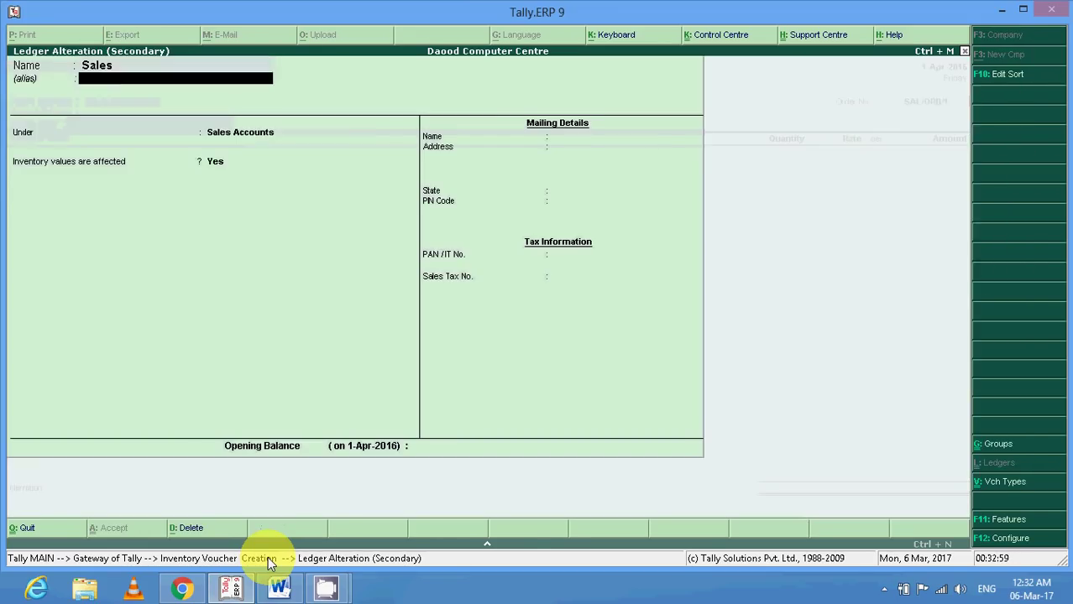
pyautogui.press('Return')
pyautogui.press('Return')
pyautogui.press('Return')
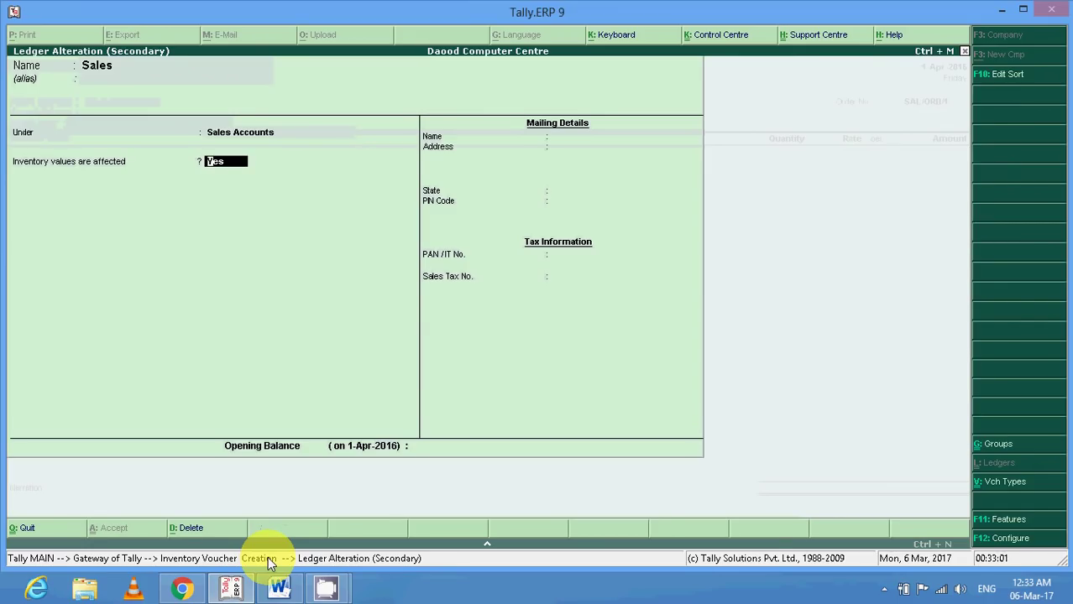
pyautogui.press('Return')
pyautogui.press('Return')
pyautogui.press('Return')
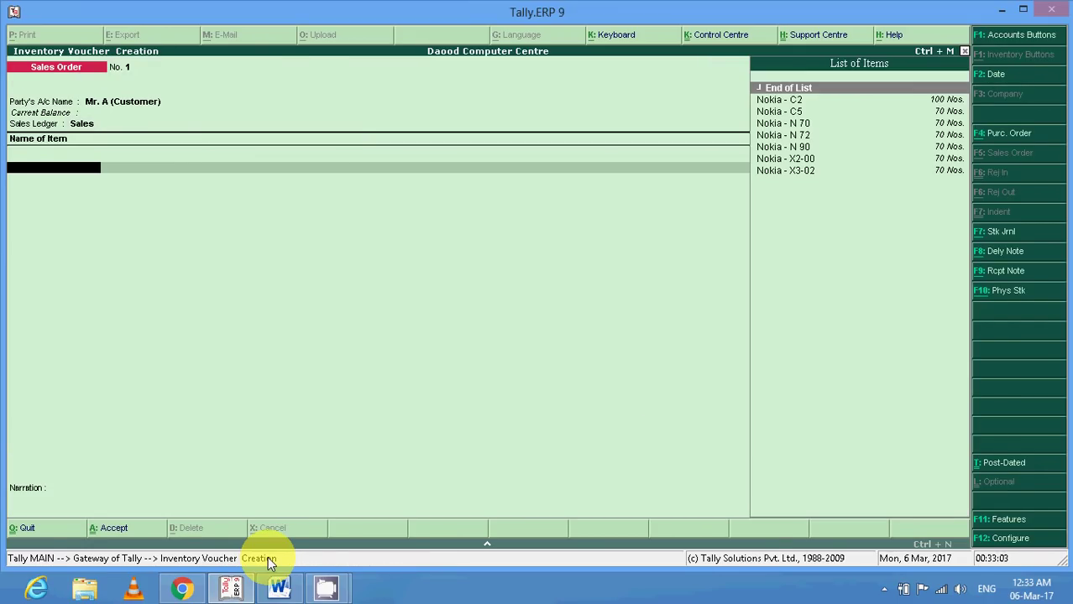
pyautogui.press('Down')
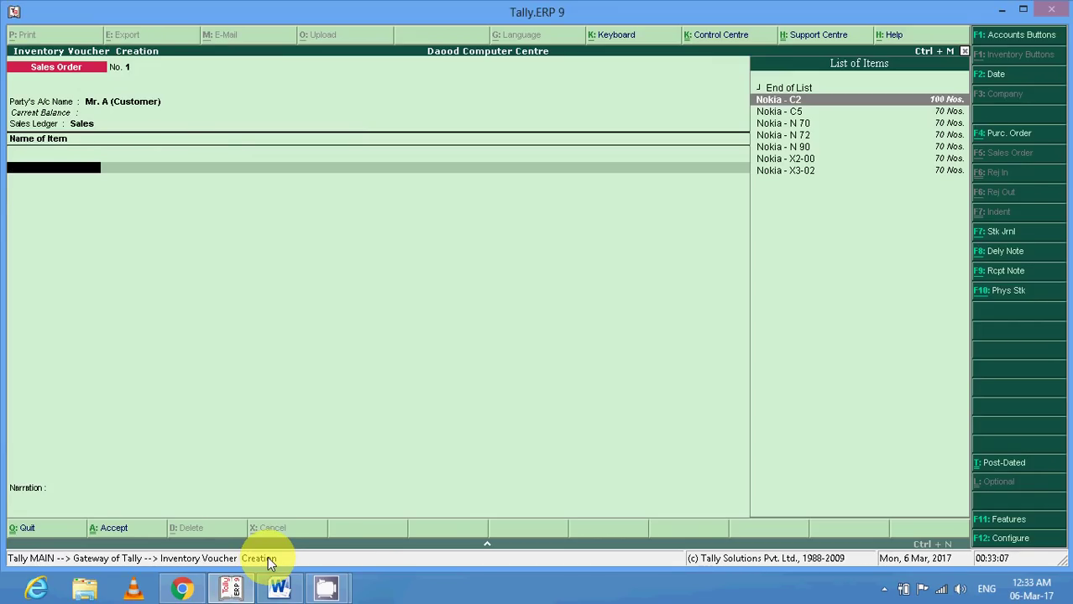
pyautogui.press('Return')
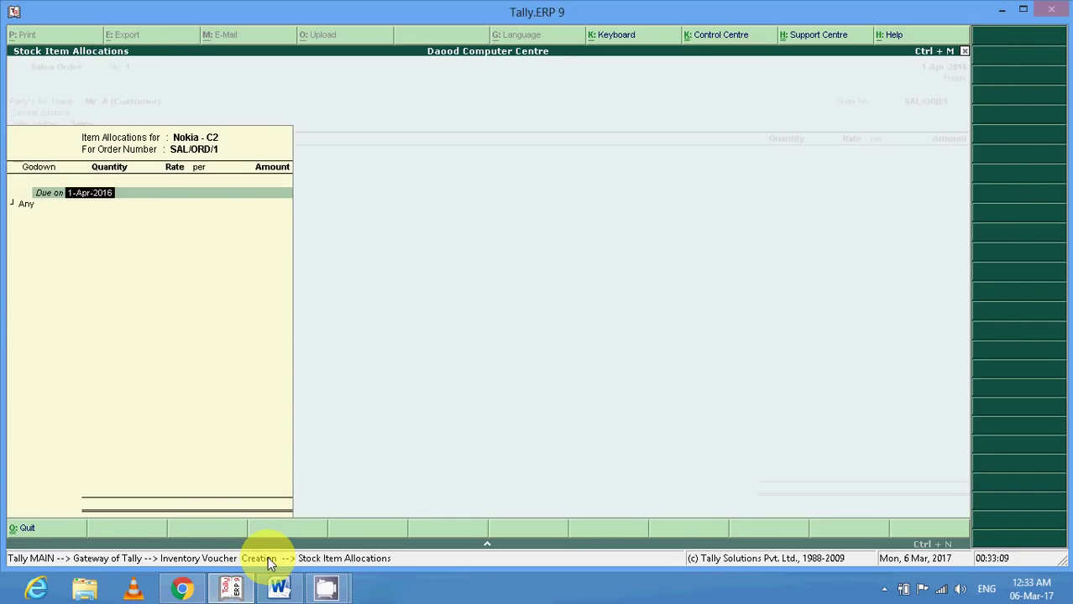
# Allocate 5 Nos. of Nokia - C2 from godown Shop Afzalgarh at a rate of 3850.
pyautogui.press('Return')
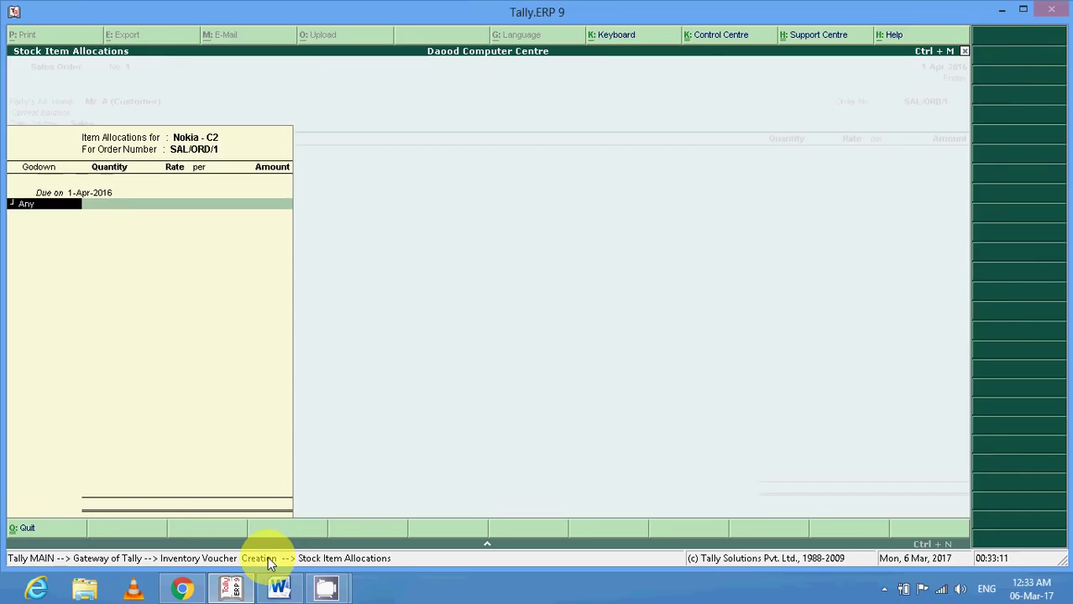
pyautogui.press('Down')
pyautogui.press('Down')
pyautogui.press('Down')
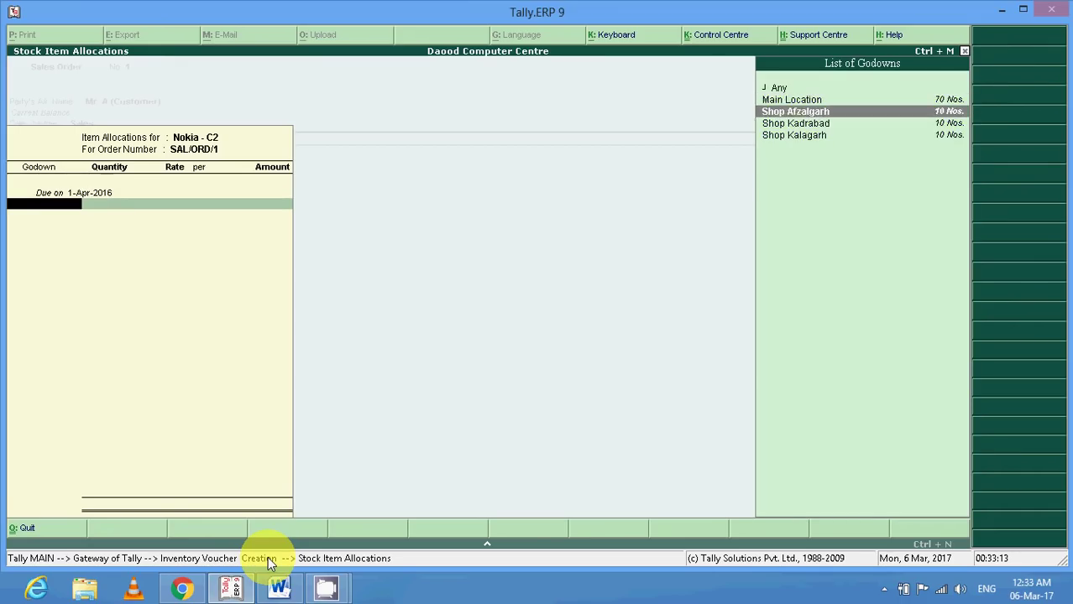
pyautogui.press('Up')
pyautogui.press('Up')
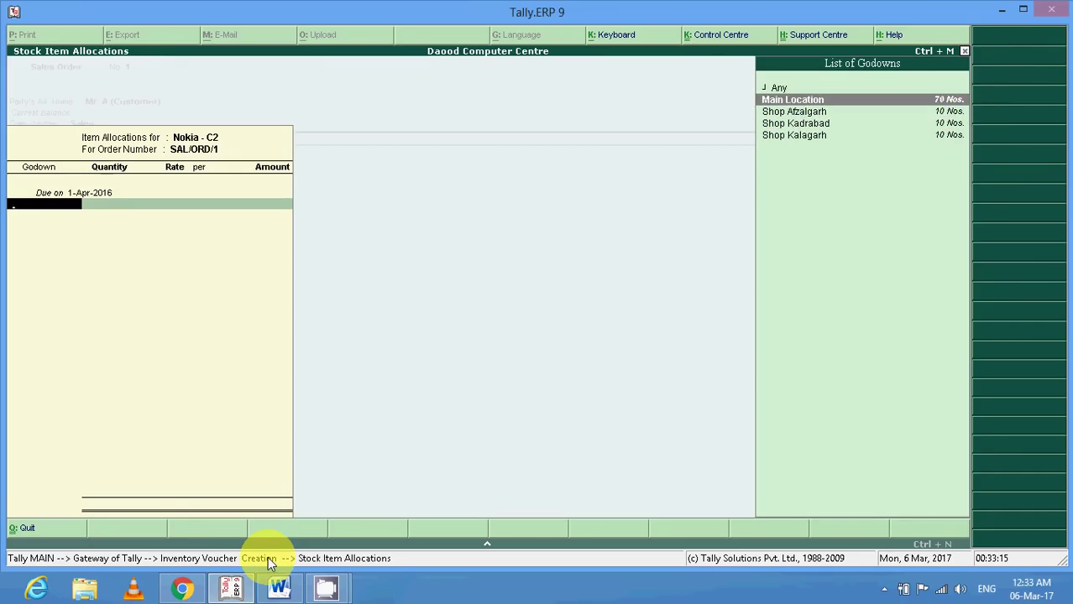
pyautogui.press('Down')
pyautogui.press('Down')
pyautogui.press('Up')
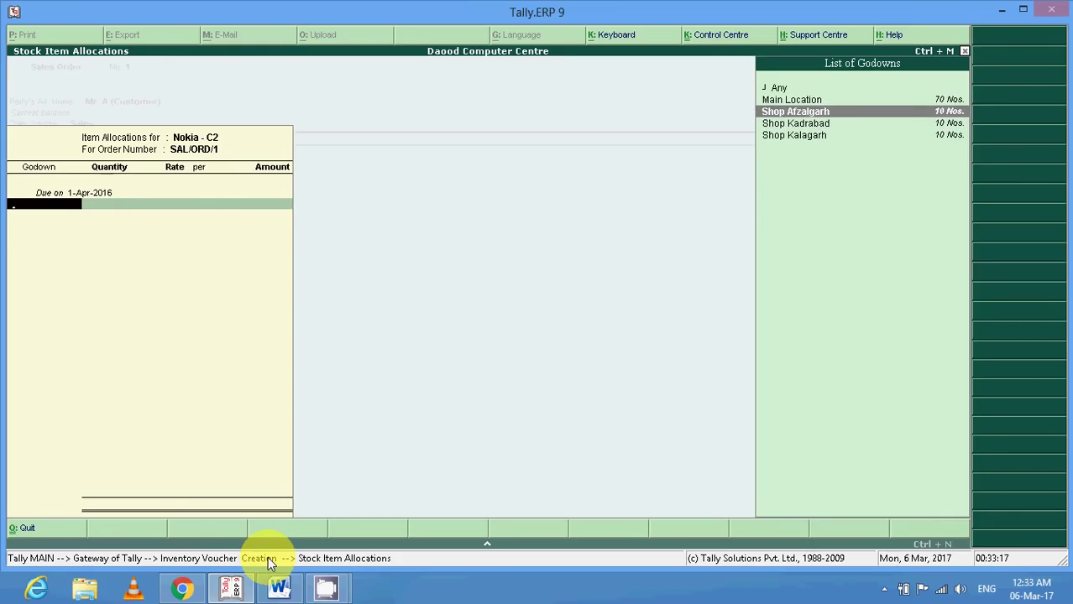
pyautogui.press('Return')
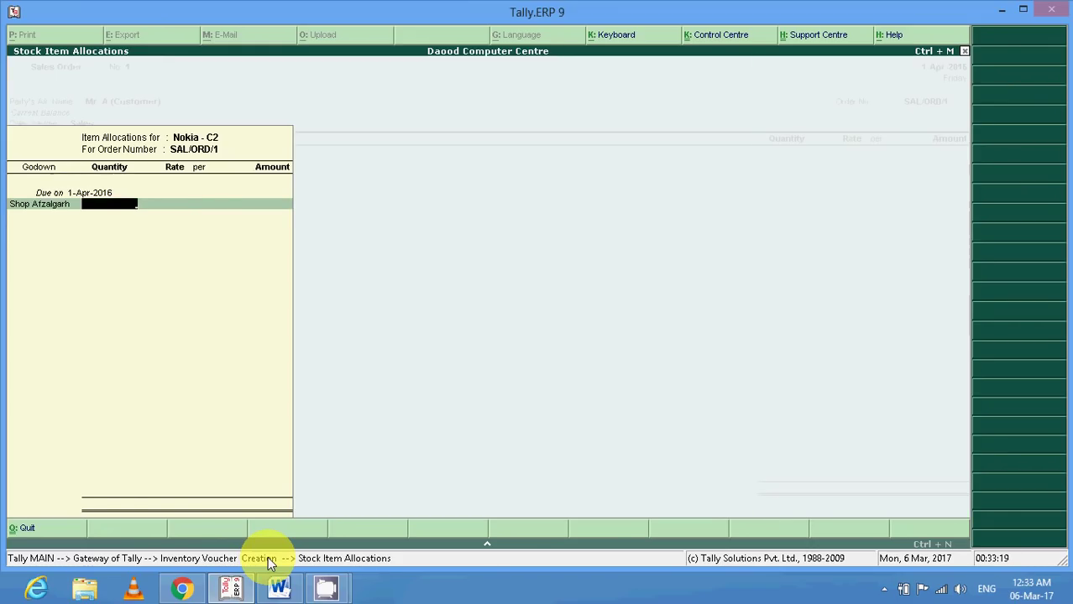
pyautogui.write('5')
pyautogui.press('Return')
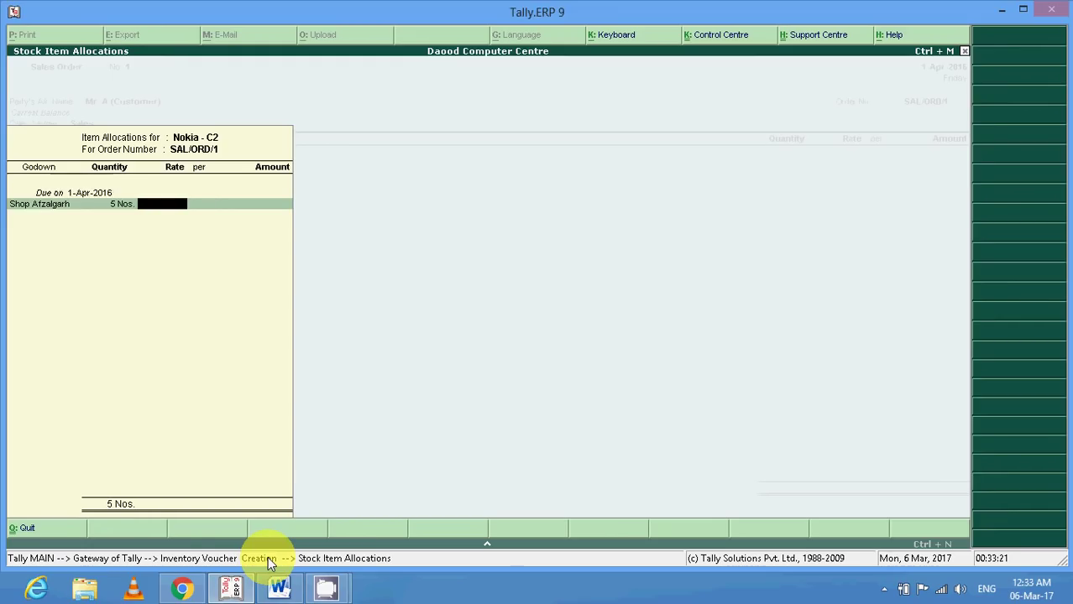
pyautogui.press('BackSpace')
pyautogui.press('BackSpace')
pyautogui.press('Return')
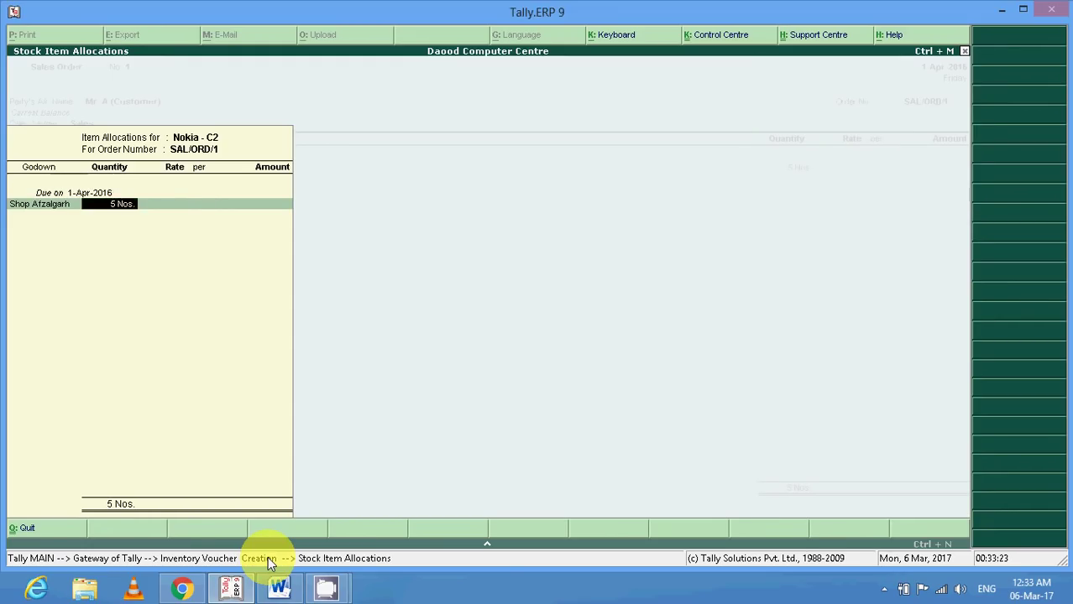
pyautogui.press('Return')
pyautogui.write('3850')
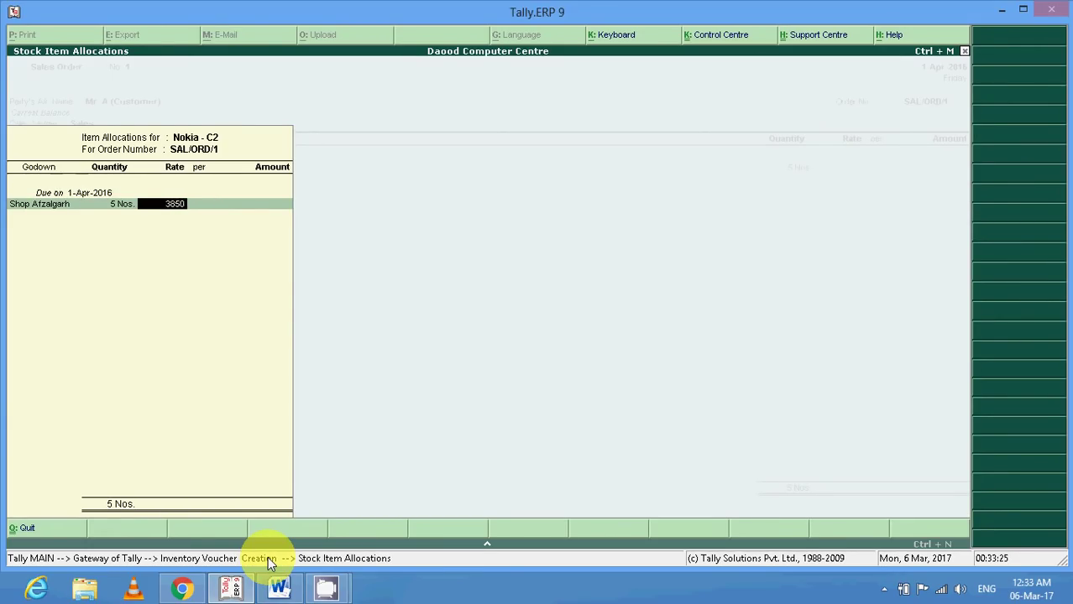
pyautogui.press('Return')
# Add 20 Nos. of Nokia - C5 from Main Location at a rate of 4200.
pyautogui.press('Return')
pyautogui.press('Return')
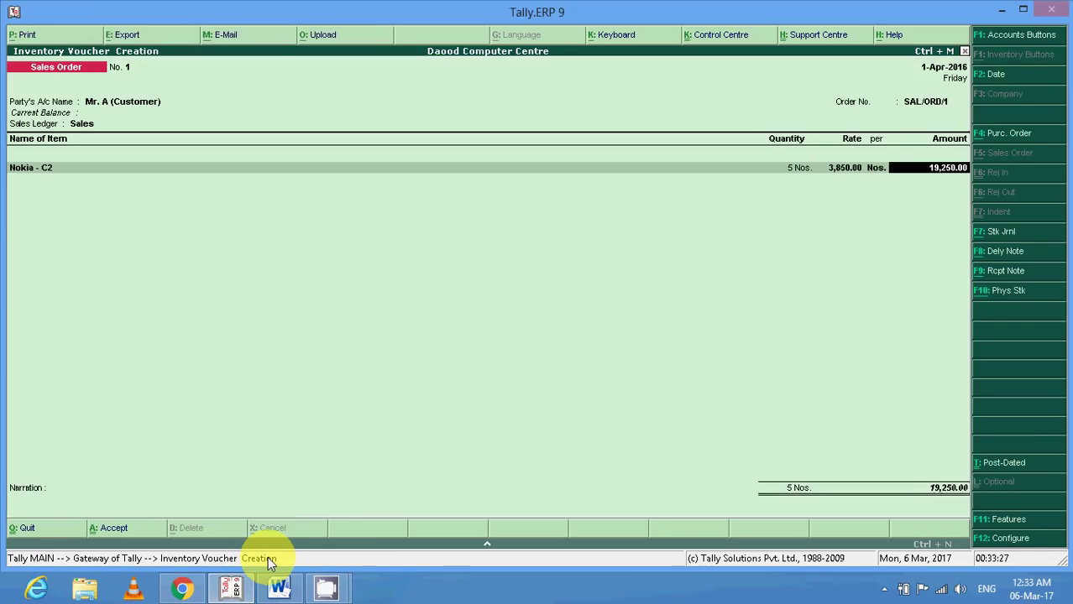
pyautogui.press('Return')
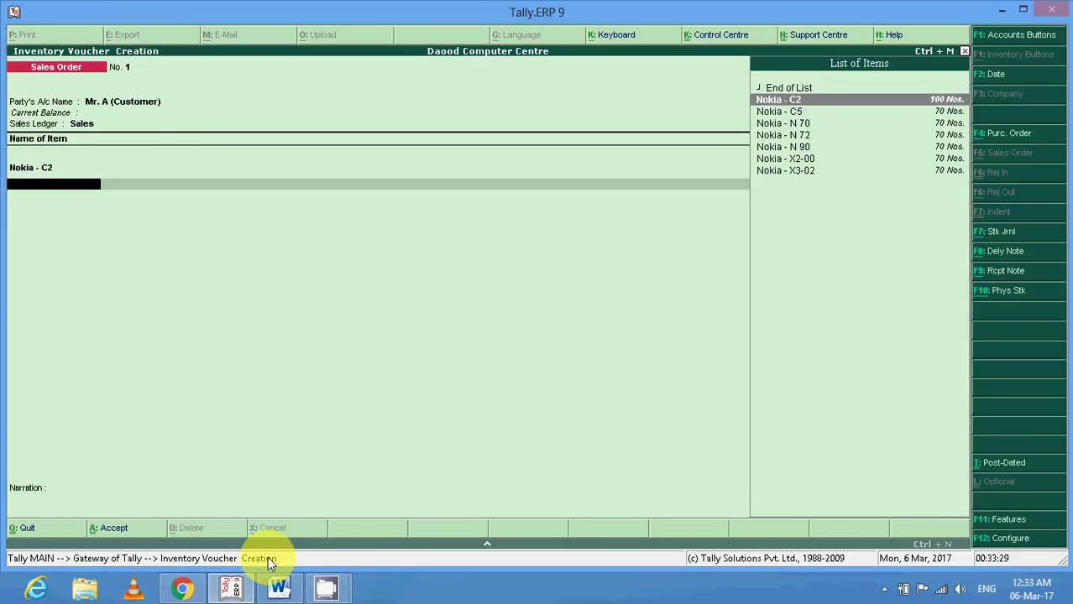
pyautogui.press('Down')
pyautogui.press('Return')
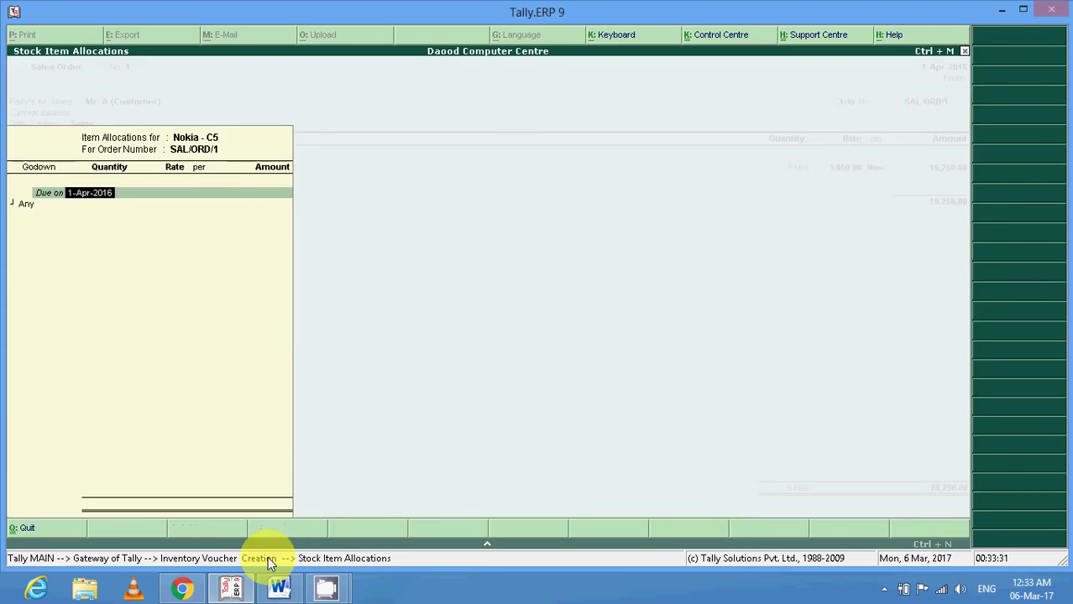
pyautogui.press('Return')
pyautogui.press('Down')
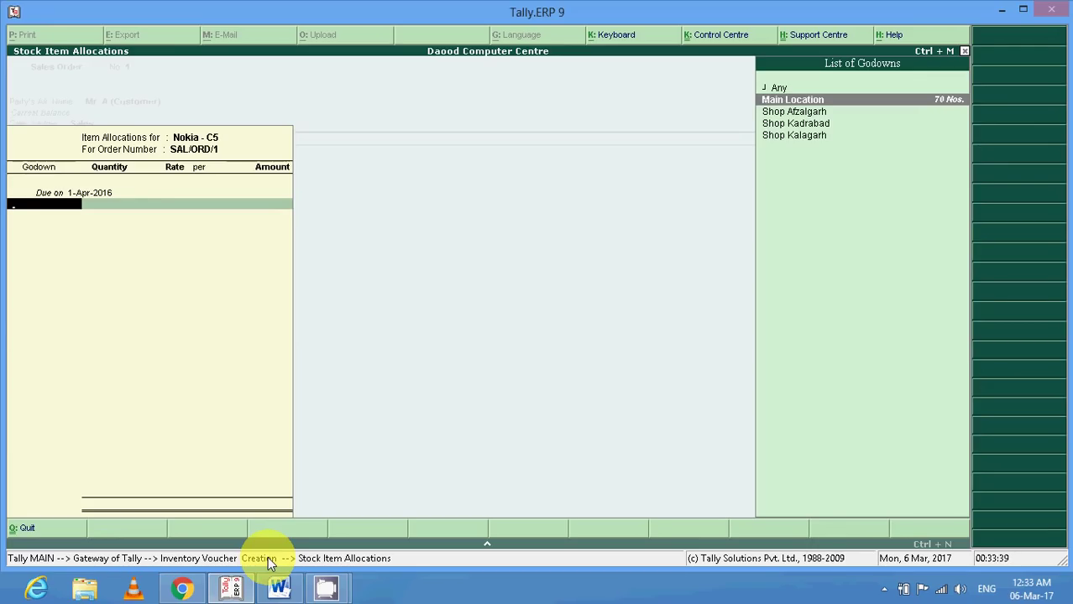
pyautogui.press('Return')
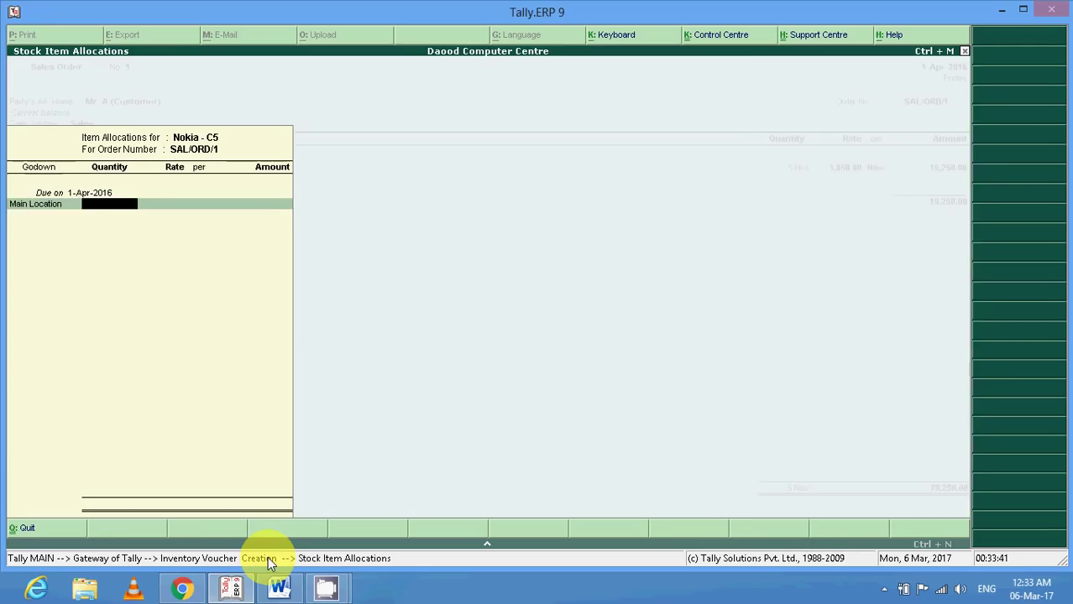
pyautogui.write('20')
pyautogui.press('Return')
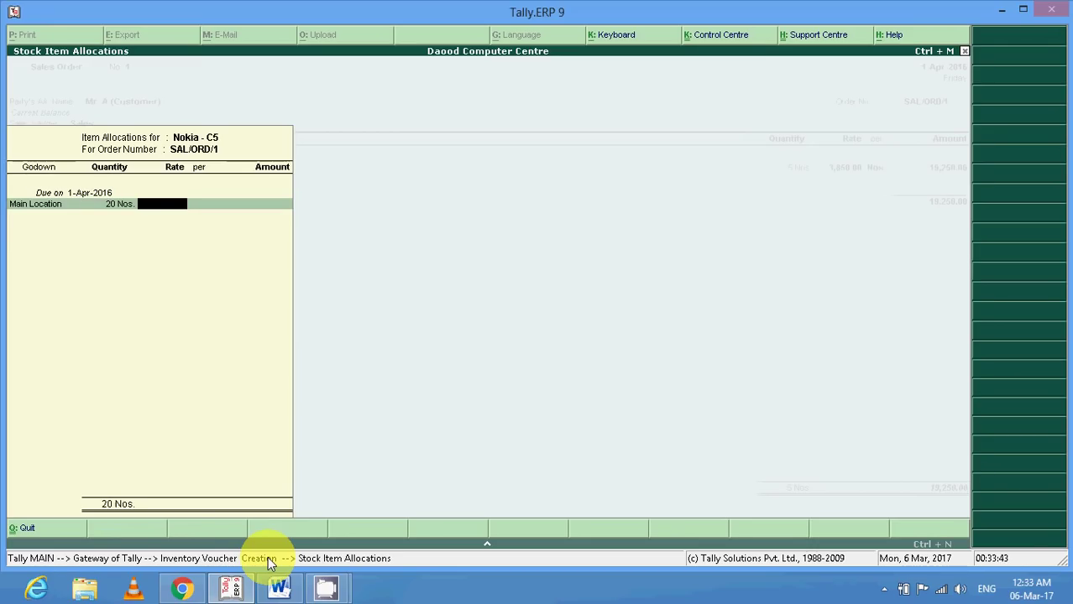
pyautogui.write('4200')
pyautogui.press('Return')
pyautogui.press('Return')
pyautogui.press('Return')
pyautogui.press('Return')
pyautogui.press('Return')
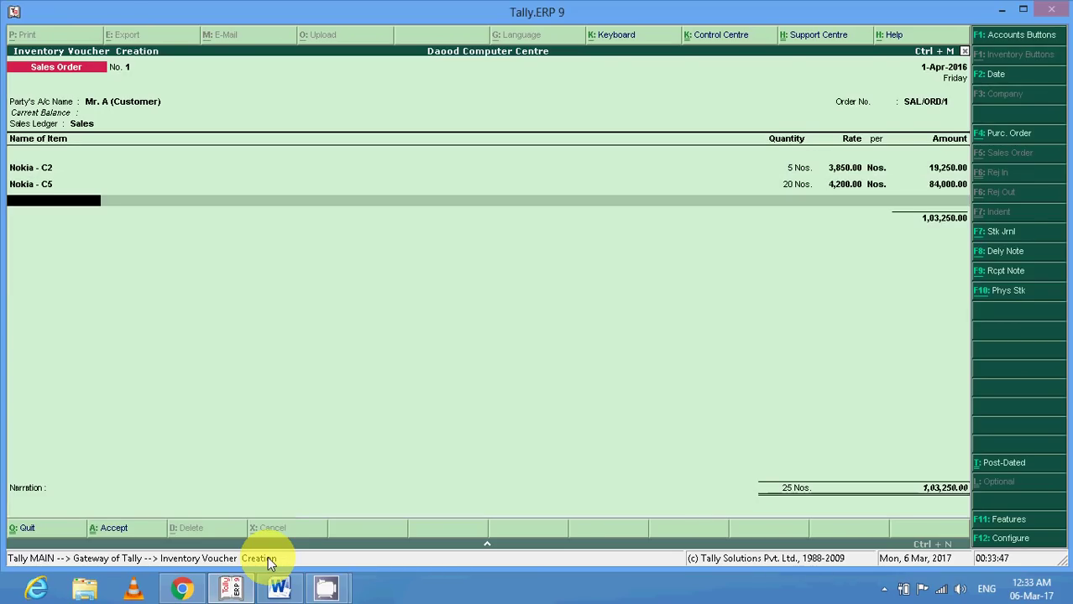
pyautogui.press('Return')
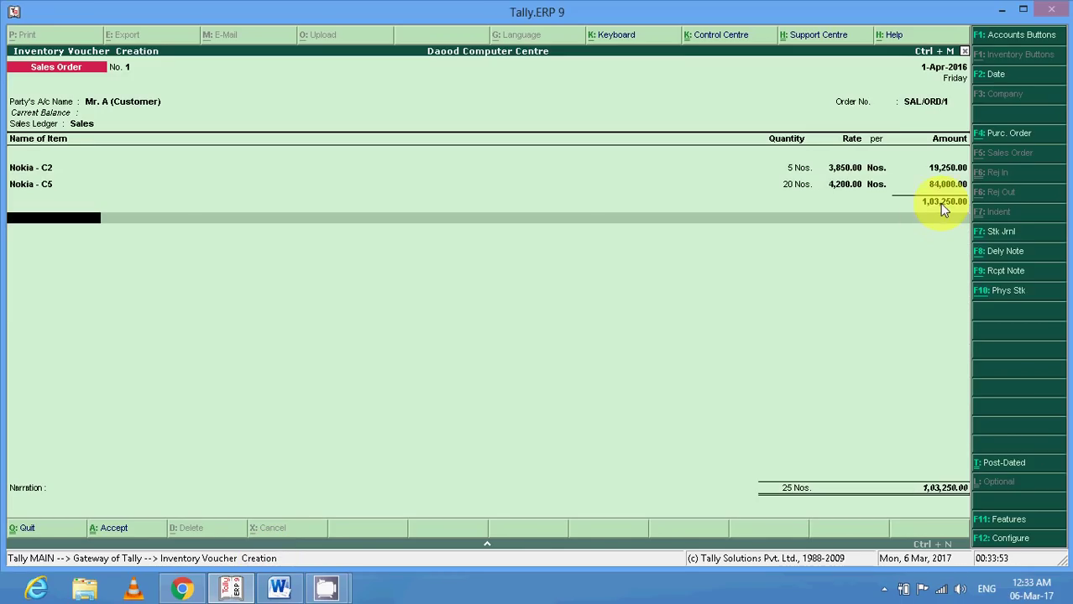
# Apply a 250 Discount Allowed line and save the order totalling 1,03,000.
pyautogui.moveTo(0, 603)
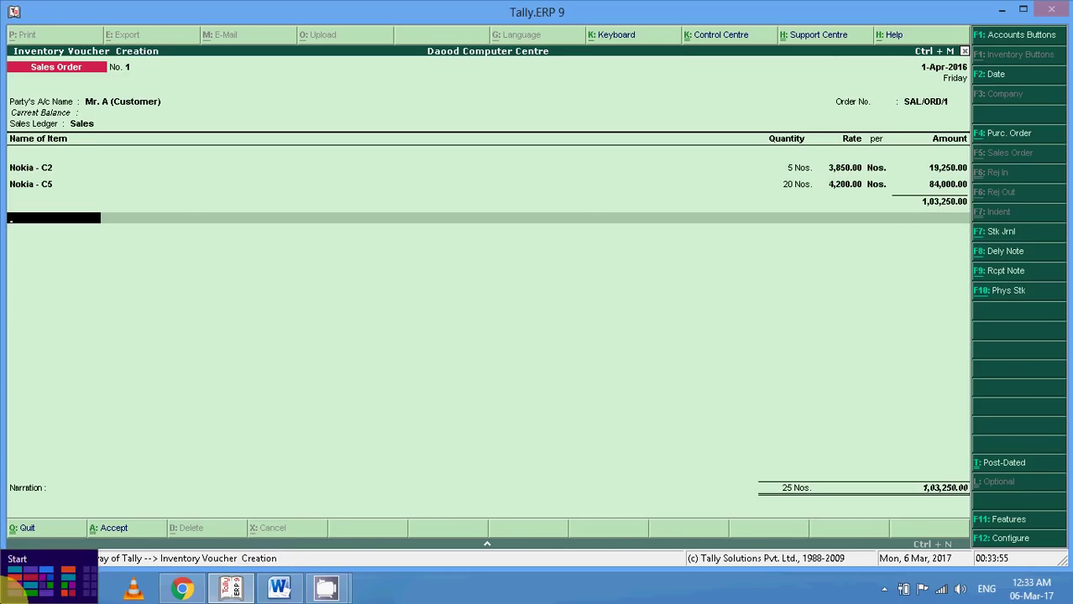
pyautogui.write('D')
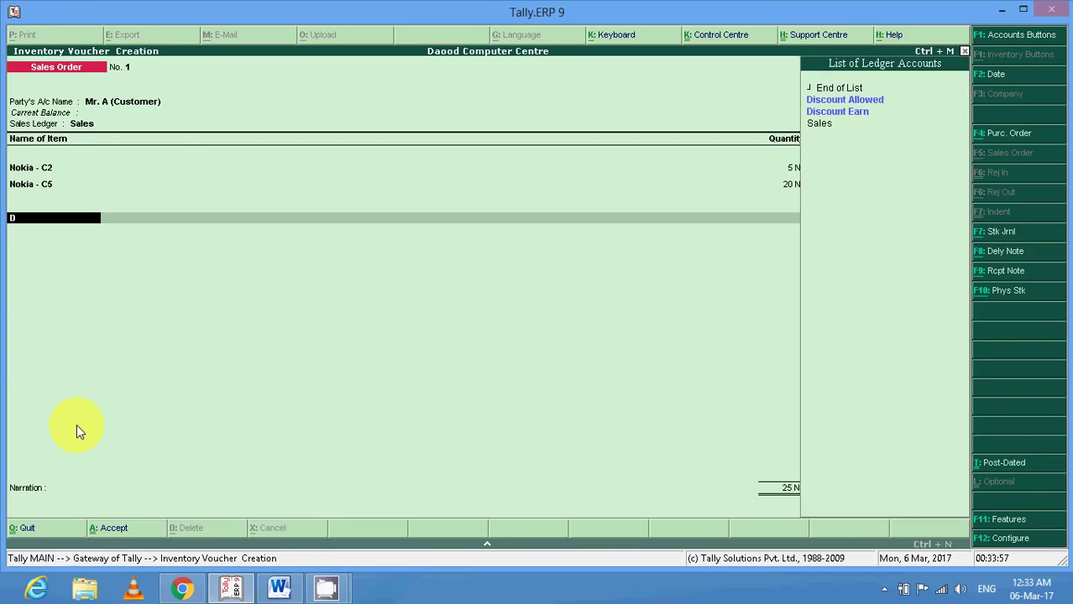
pyautogui.press('Return')
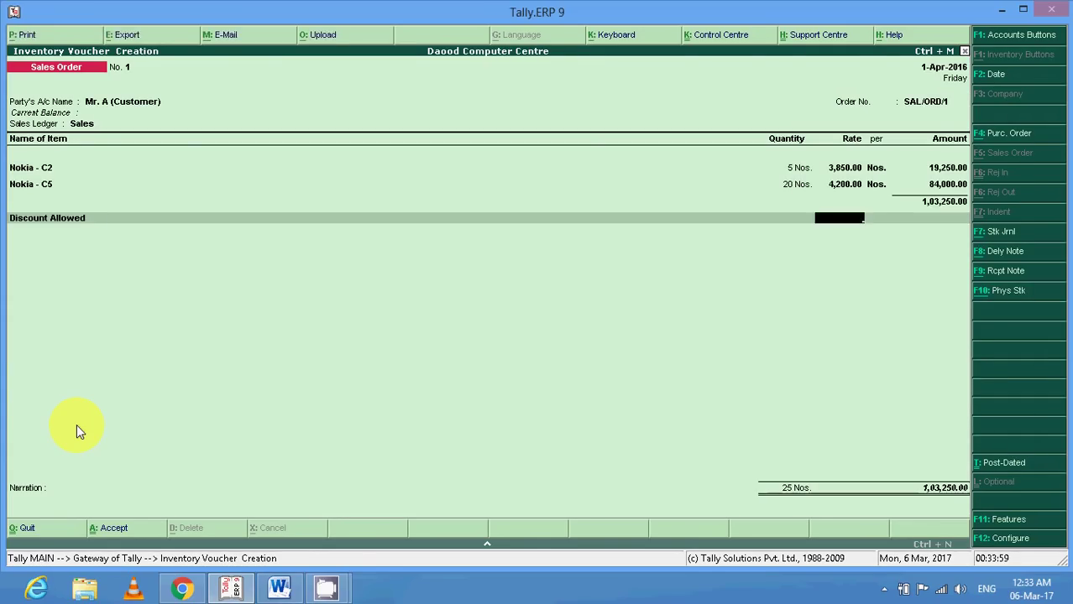
pyautogui.press('Return')
pyautogui.write('-')
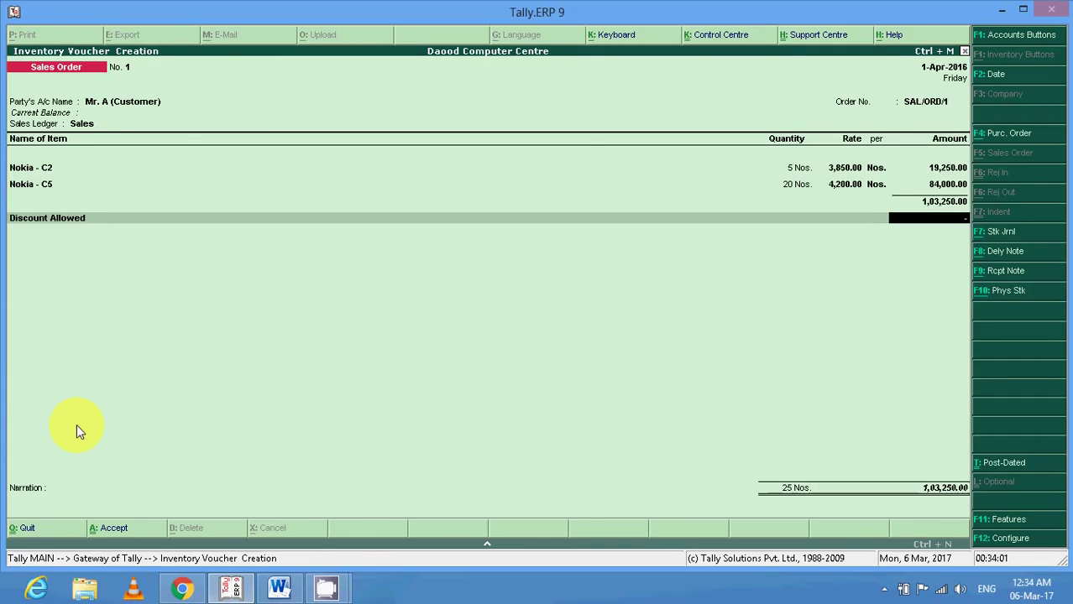
pyautogui.write('250')
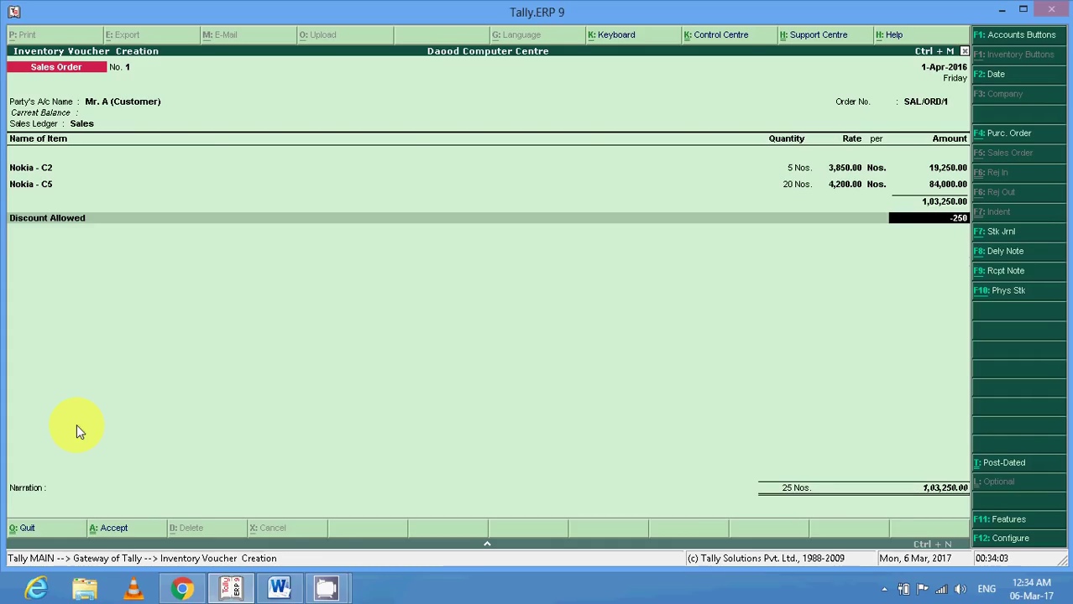
pyautogui.press('Return')
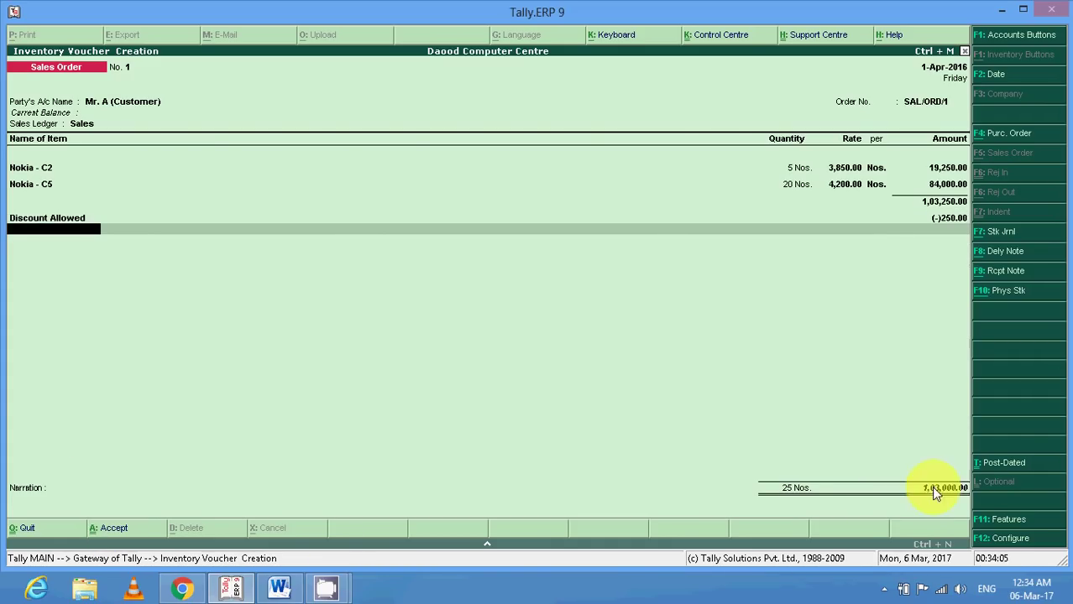
pyautogui.press('Return')
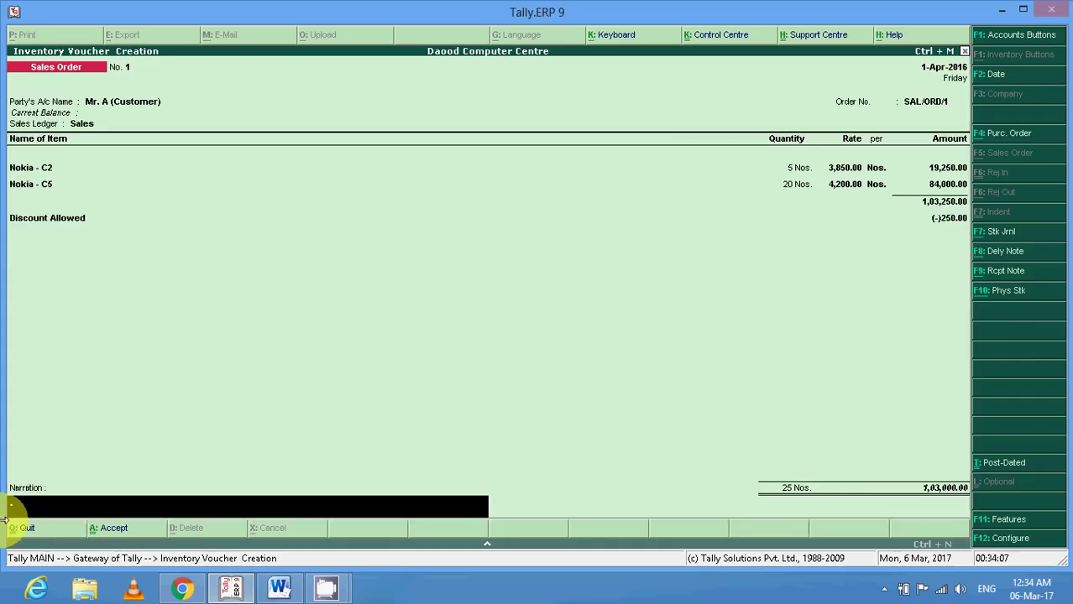
pyautogui.press('Return')
pyautogui.press('Return')
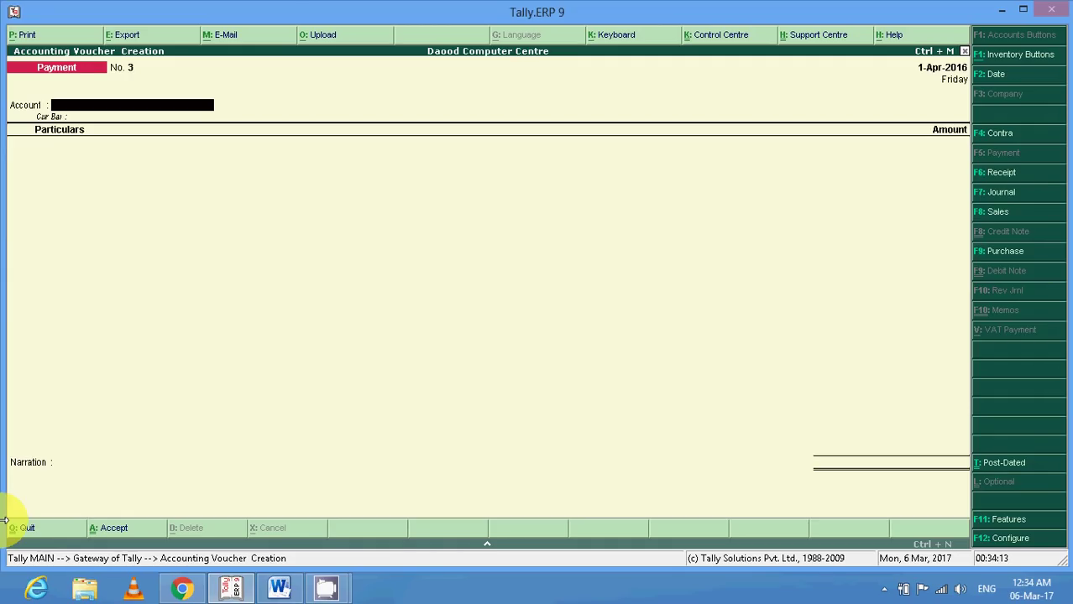
# Start a Receipt of 30,000 from Mr. A (Customer) into Cash, adjusted as Advance.
pyautogui.press('F6')
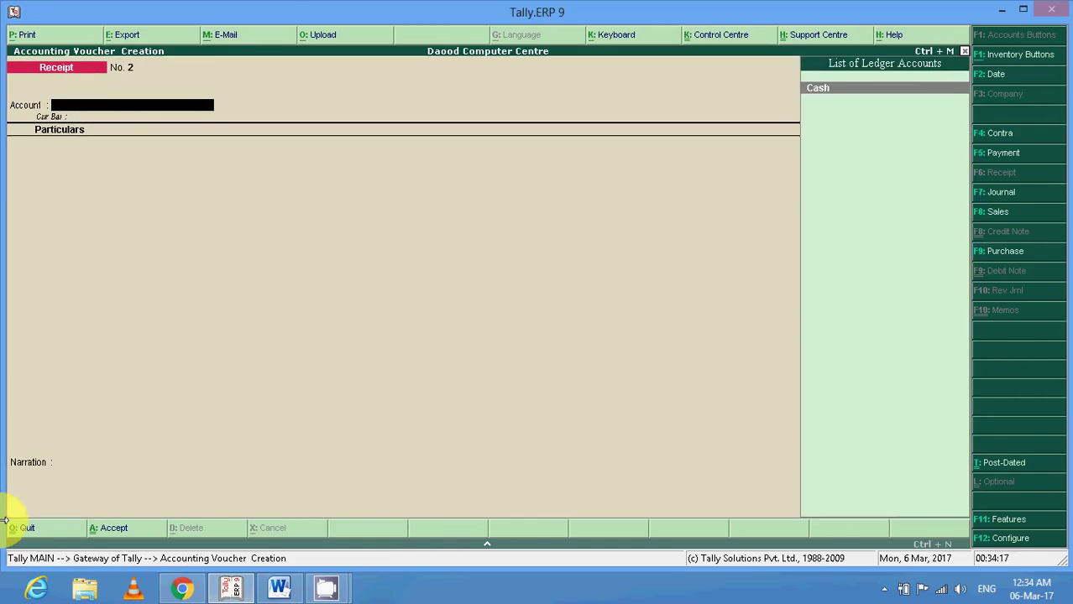
pyautogui.press('Return')
pyautogui.write('M')
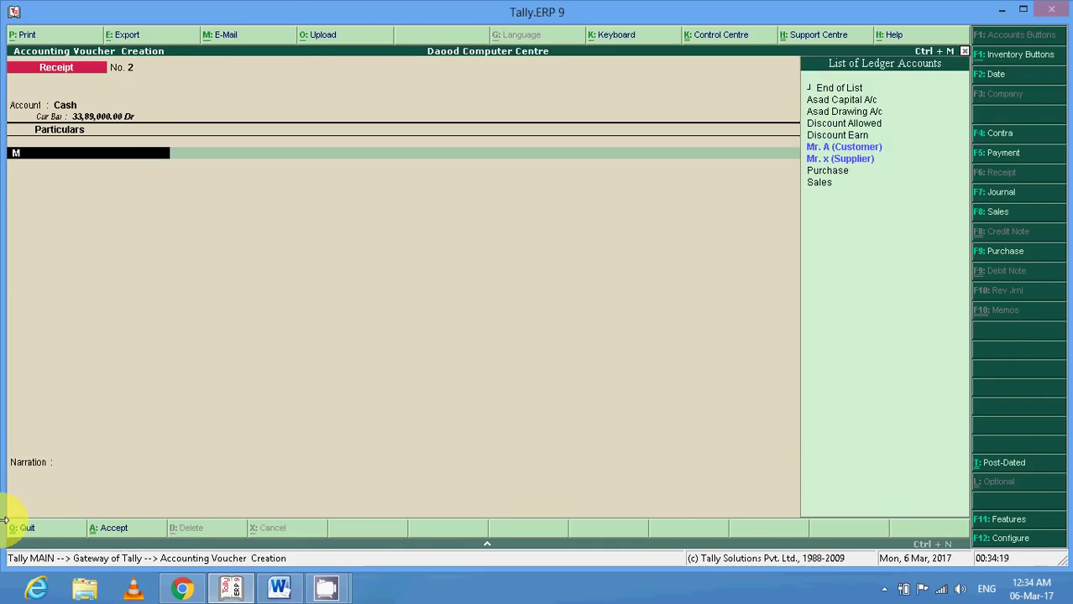
pyautogui.press('Return')
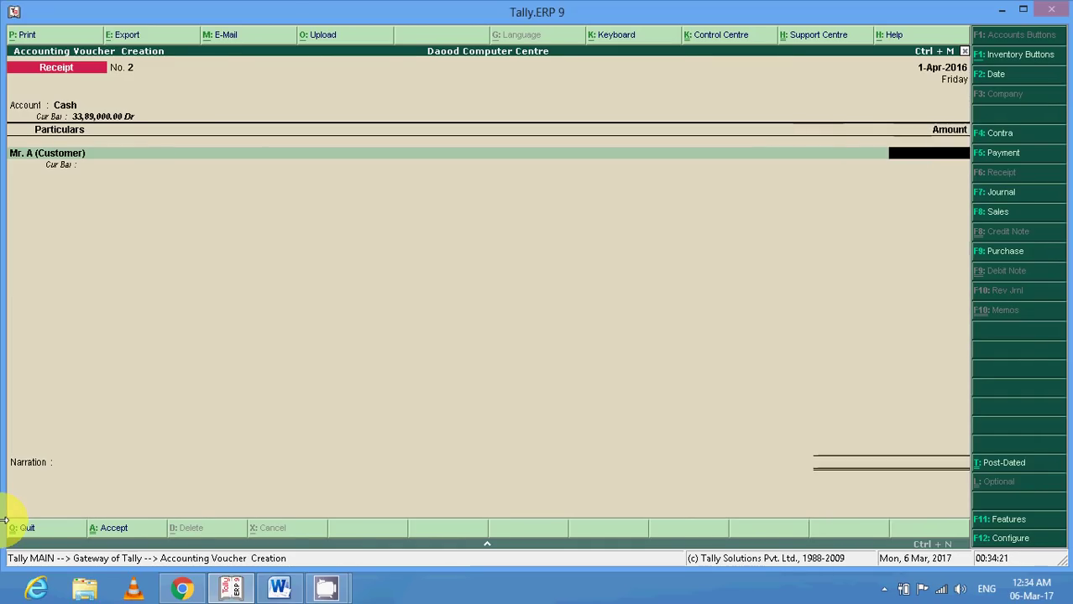
pyautogui.write('30,00')
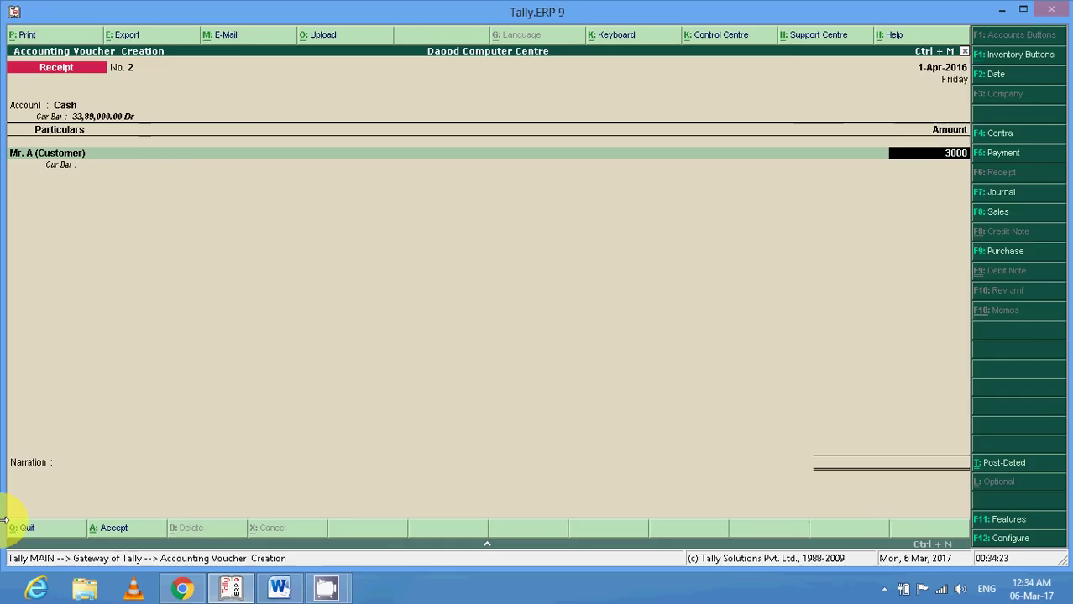
pyautogui.write('0')
pyautogui.press('Return')
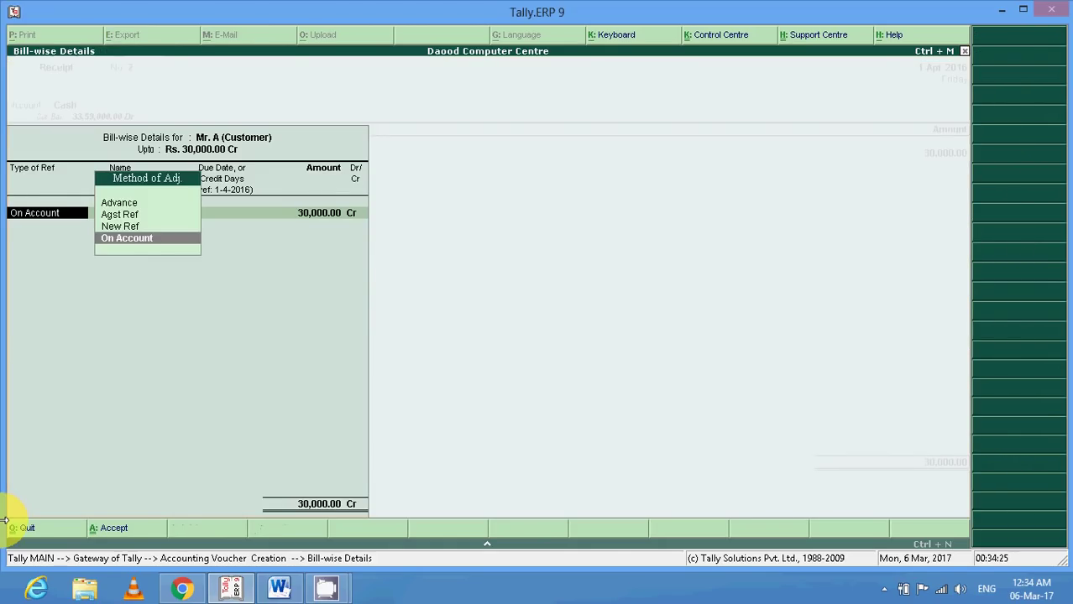
pyautogui.press('Up')
pyautogui.press('Up')
pyautogui.press('Up')
pyautogui.press('Return')
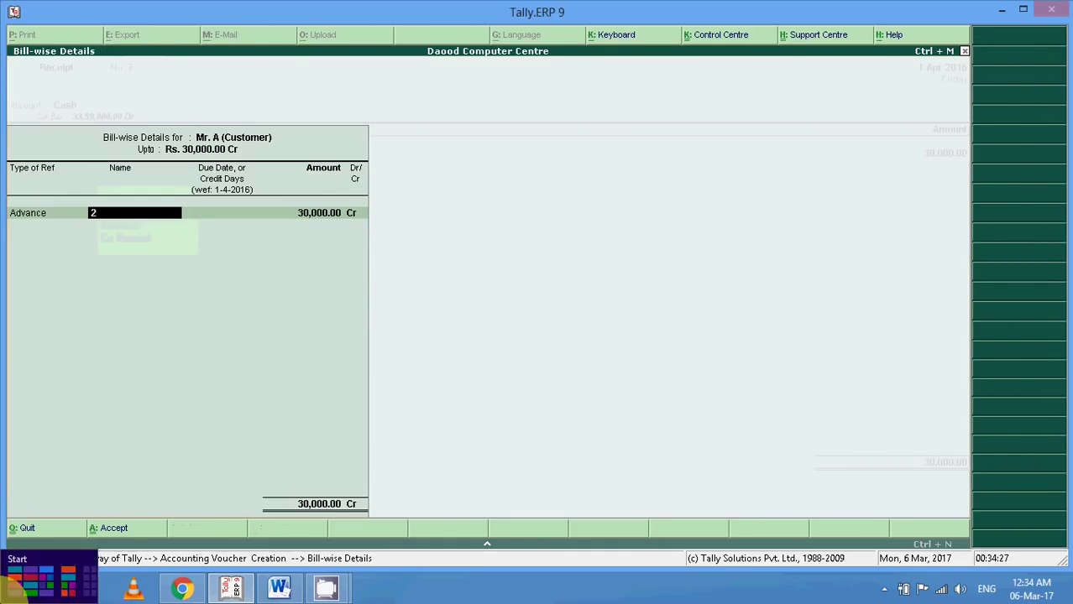
# Name the advance reference ADV/SAL/ORD/1 and save Receipt No. 2.
pyautogui.click(279, 588)
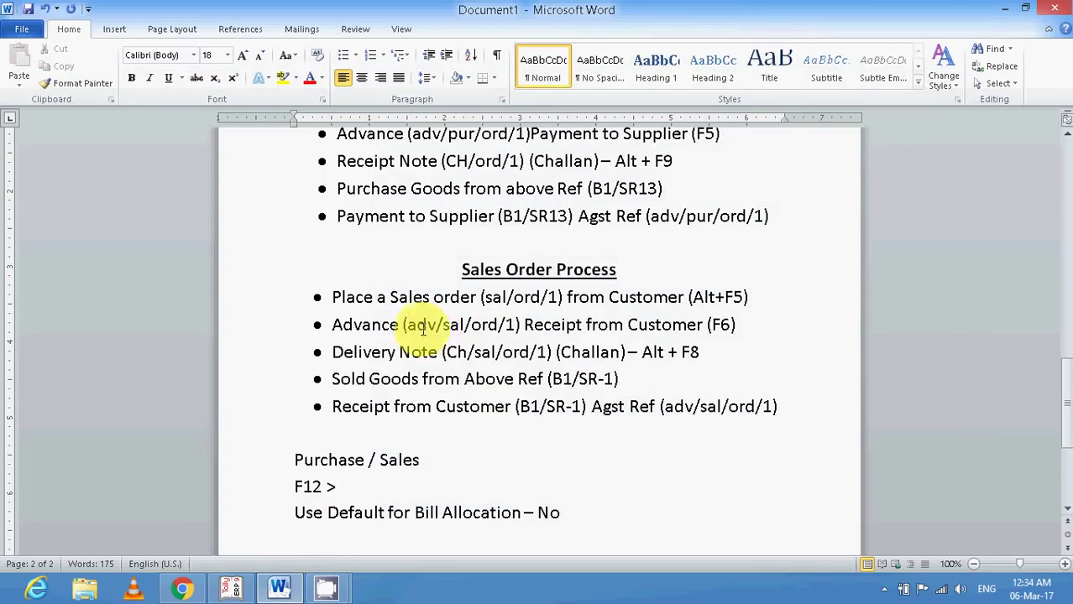
pyautogui.click(238, 589)
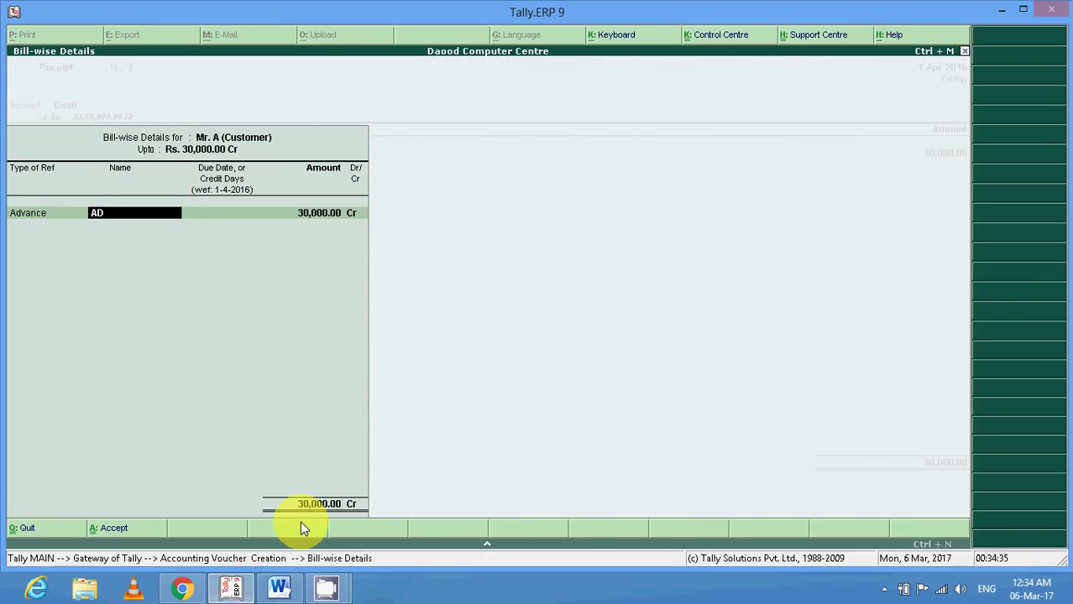
pyautogui.write('V/SAL/ORD')
pyautogui.press('Return')
pyautogui.press('Return')
pyautogui.press('Return')
pyautogui.press('Return')
pyautogui.press('Return')
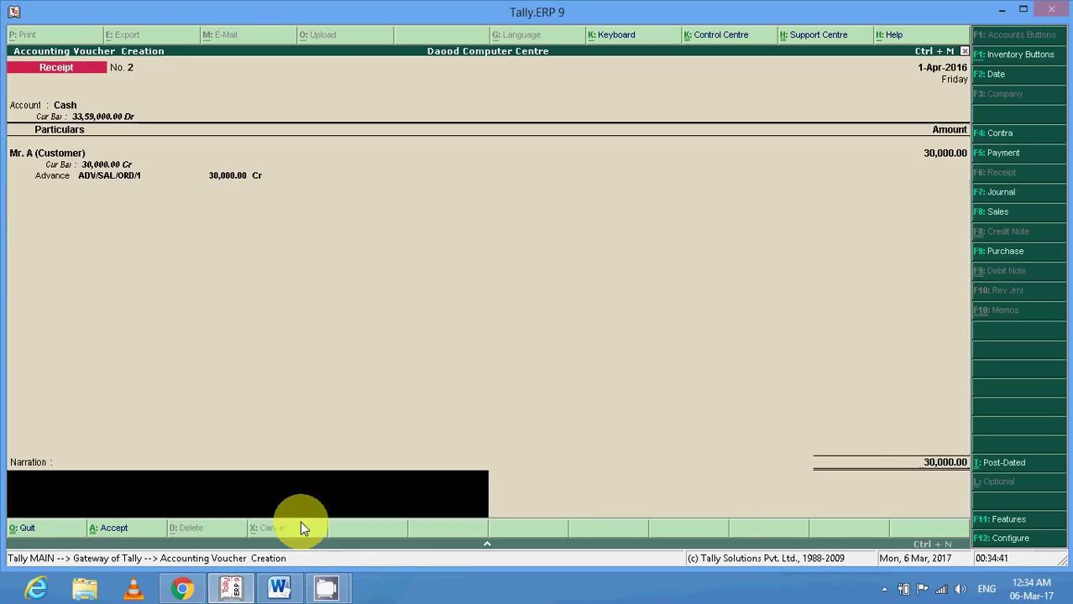
pyautogui.press('Return')
pyautogui.press('Return')
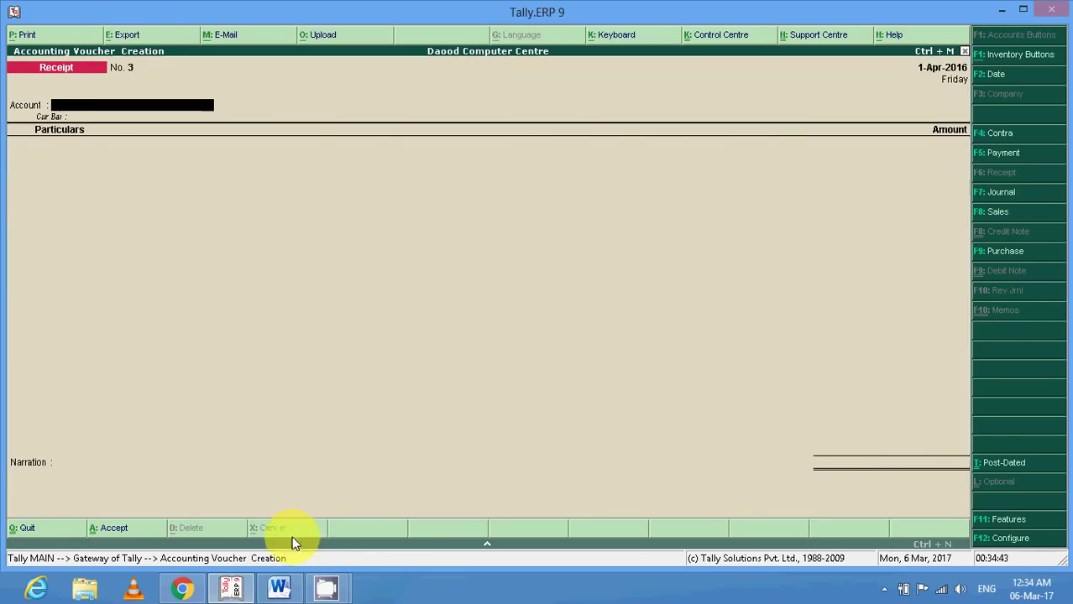
pyautogui.click(273, 592)
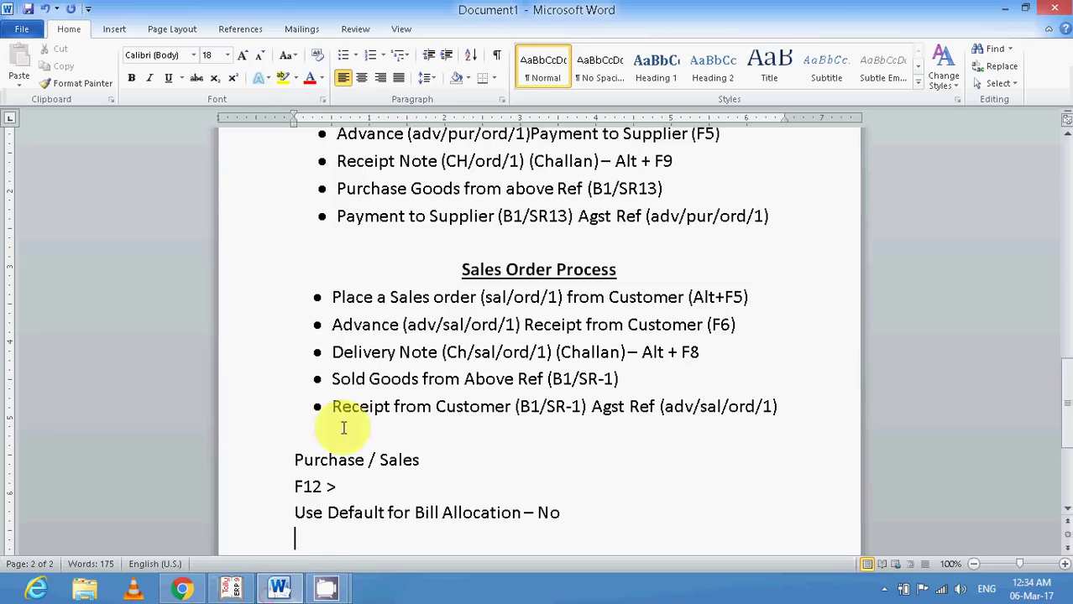
pyautogui.click(276, 356)
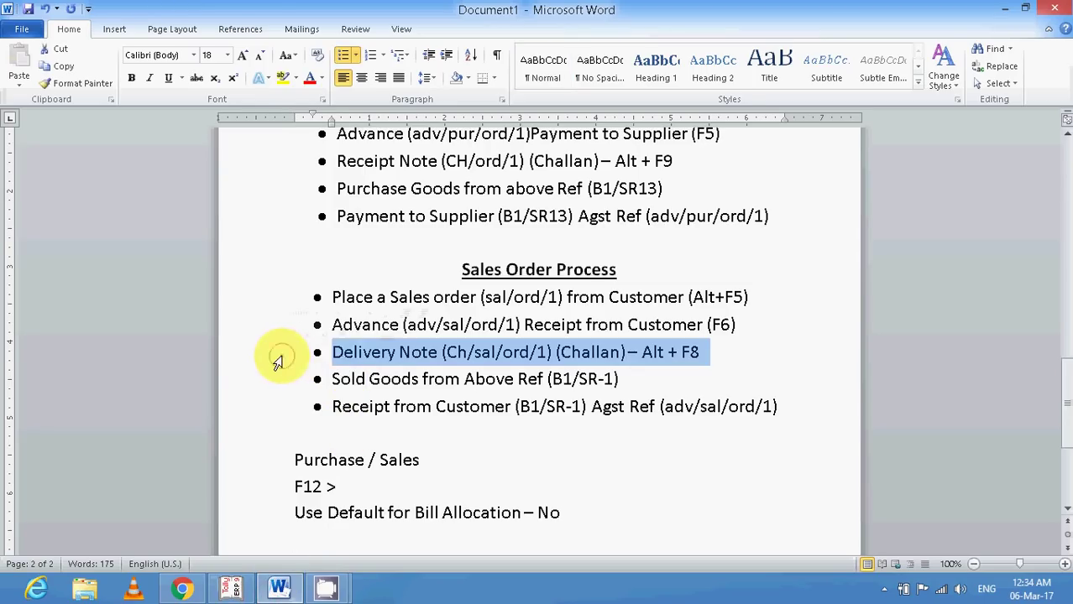
pyautogui.click(344, 353)
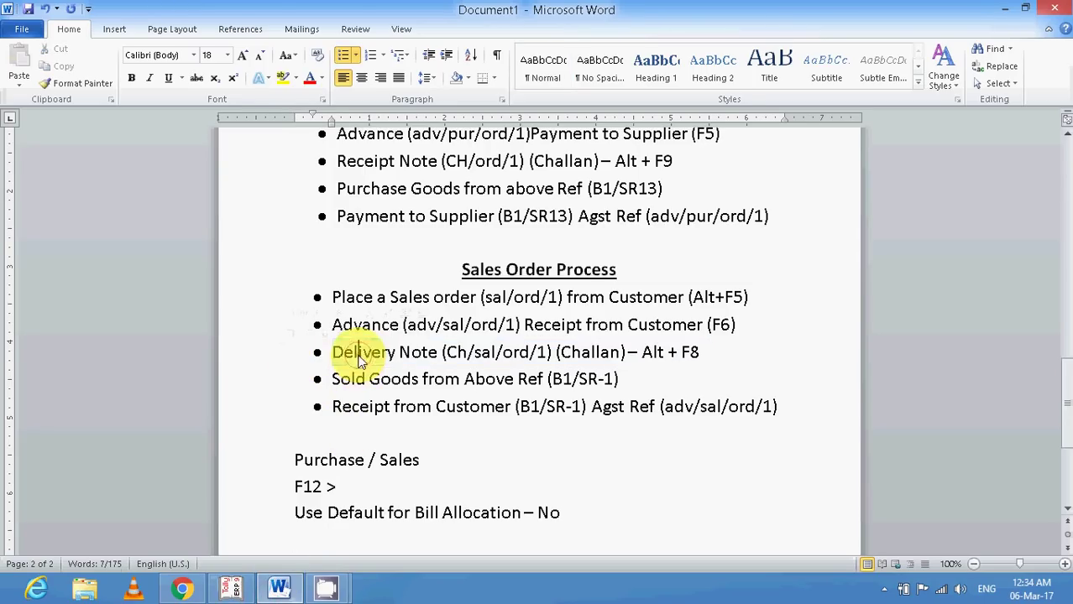
pyautogui.click(236, 586)
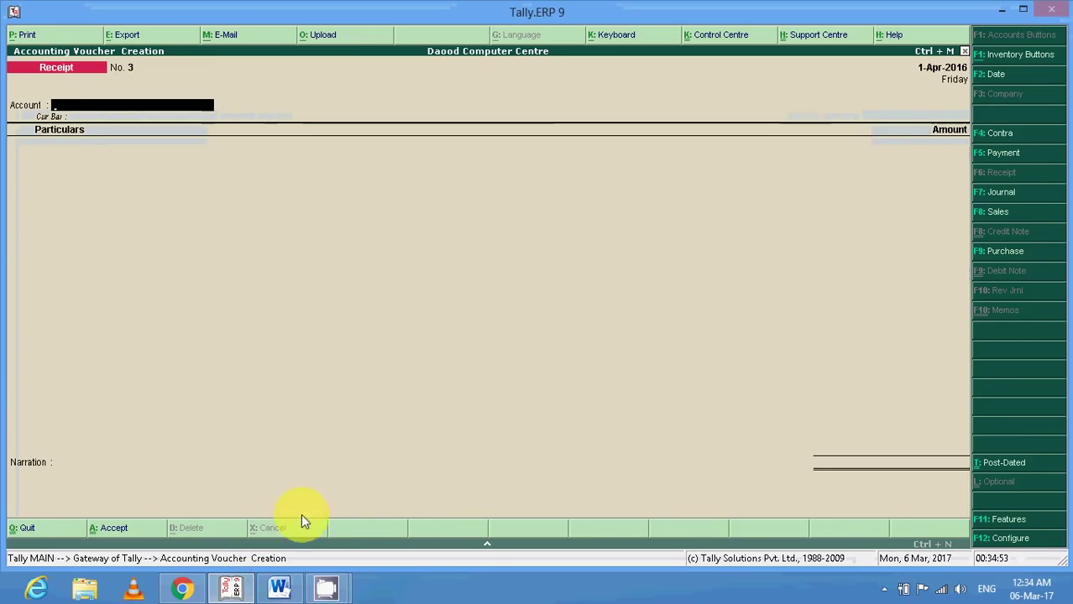
# Begin a Delivery Note (Alt+F8) with reference CH/SAL/ORD/1 for Mr. A (Customer).
pyautogui.click(278, 585)
pyautogui.moveTo(643, 353); pyautogui.dragTo(700, 353)
pyautogui.click(250, 590)
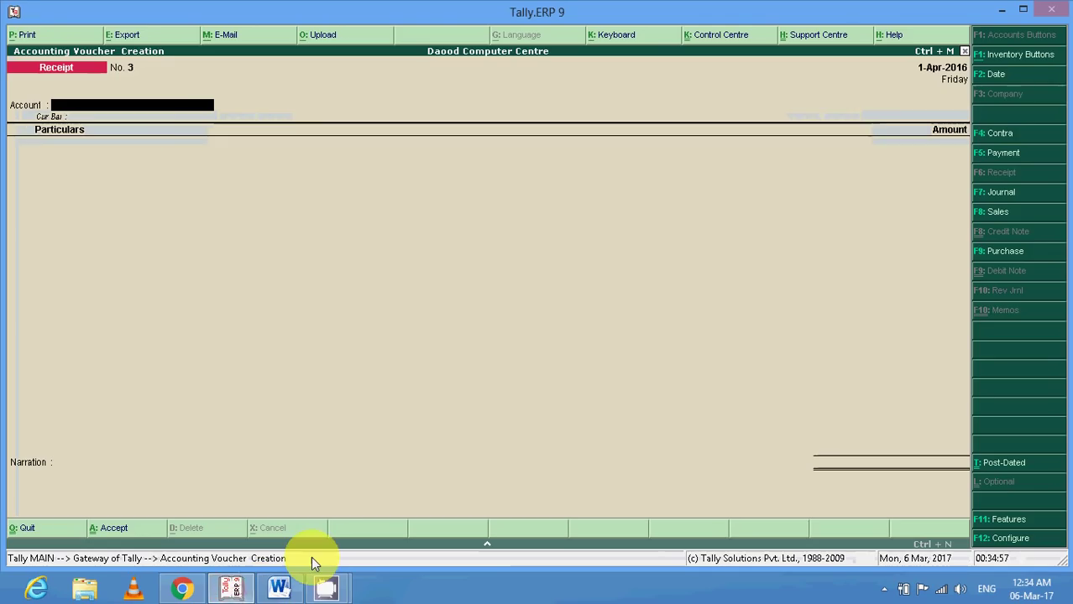
pyautogui.hotkey('alt', 'F8')
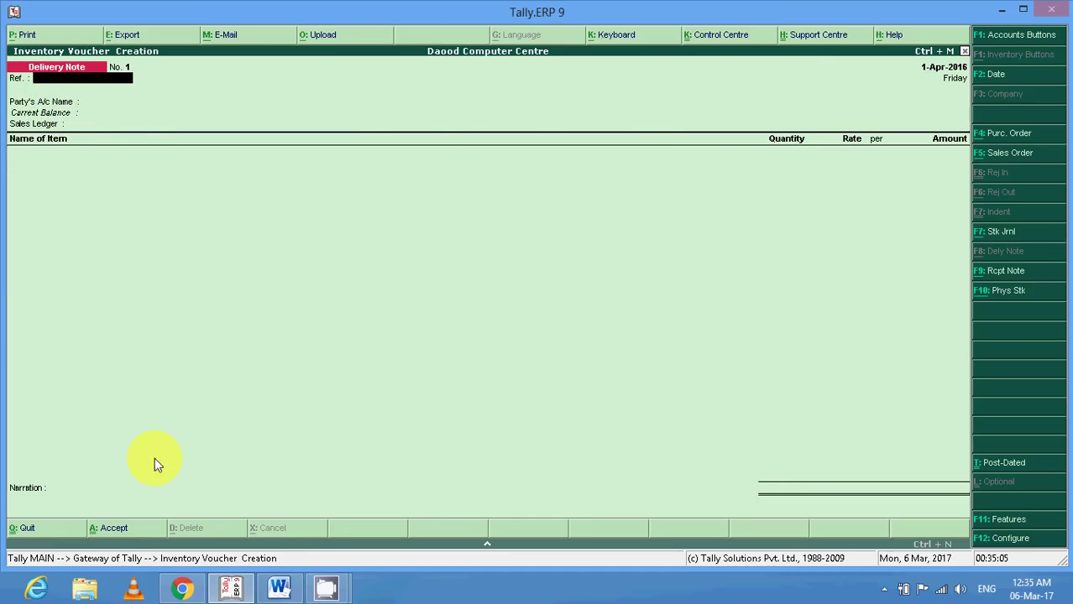
pyautogui.click(280, 589)
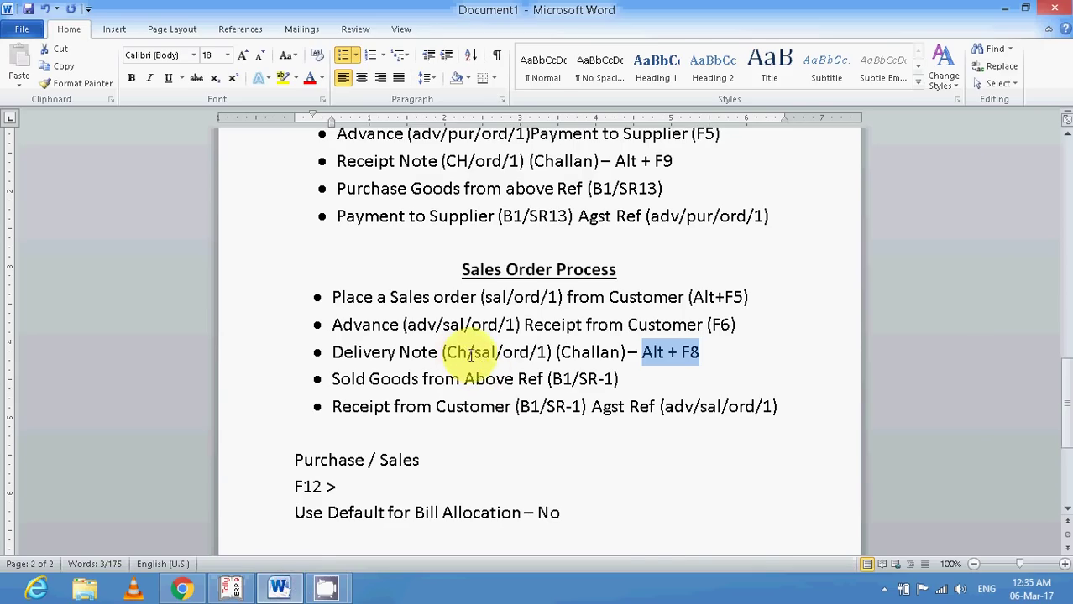
pyautogui.click(233, 589)
pyautogui.write('CH/SAL/ORD/')
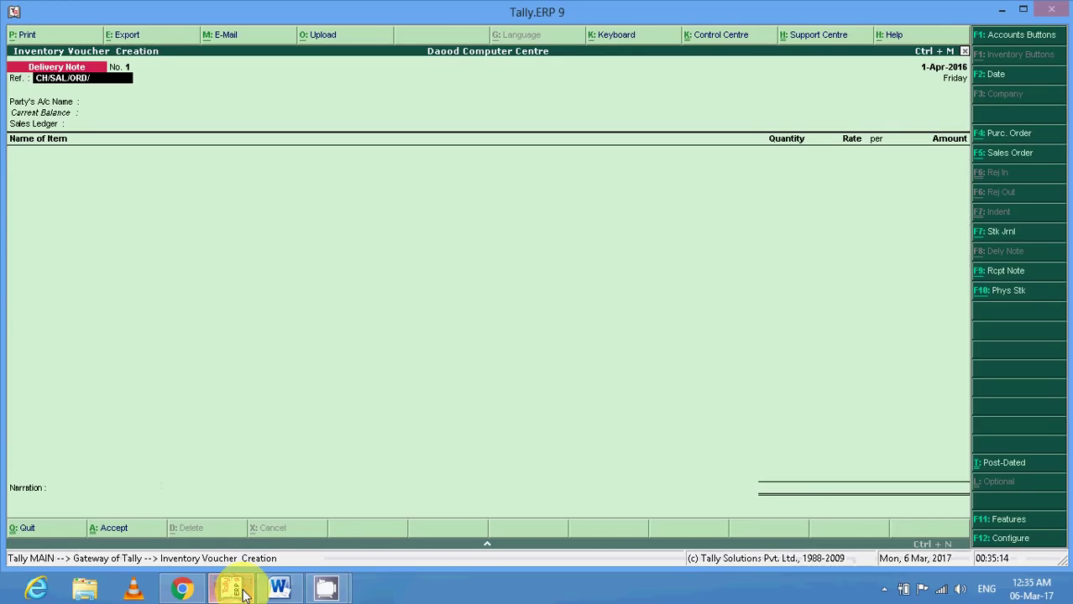
pyautogui.write('1')
pyautogui.press('Return')
pyautogui.press('Down')
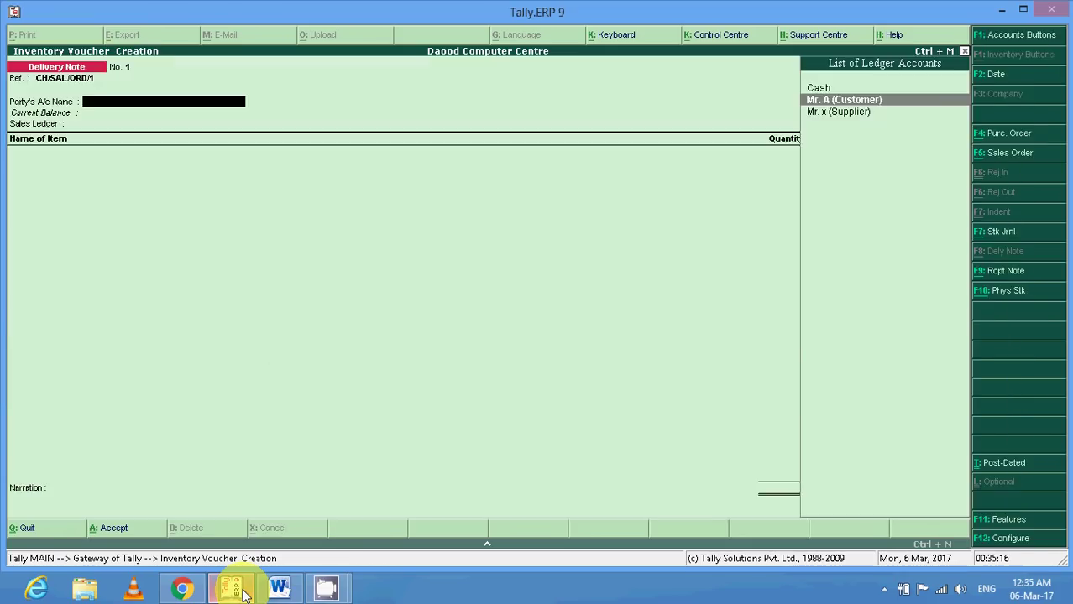
pyautogui.press('Return')
# Link the delivery to order SAL/ORD/1 and allocate Nokia - C2 under tracking number CH/SAL/ORD/1.
pyautogui.press('Down')
pyautogui.press('Down')
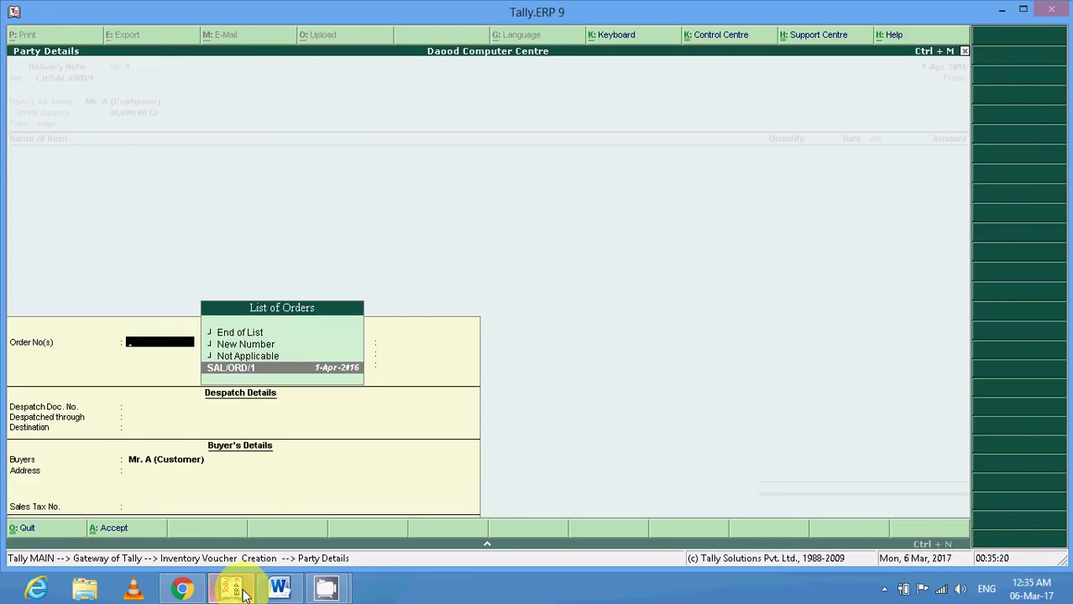
pyautogui.press('Return')
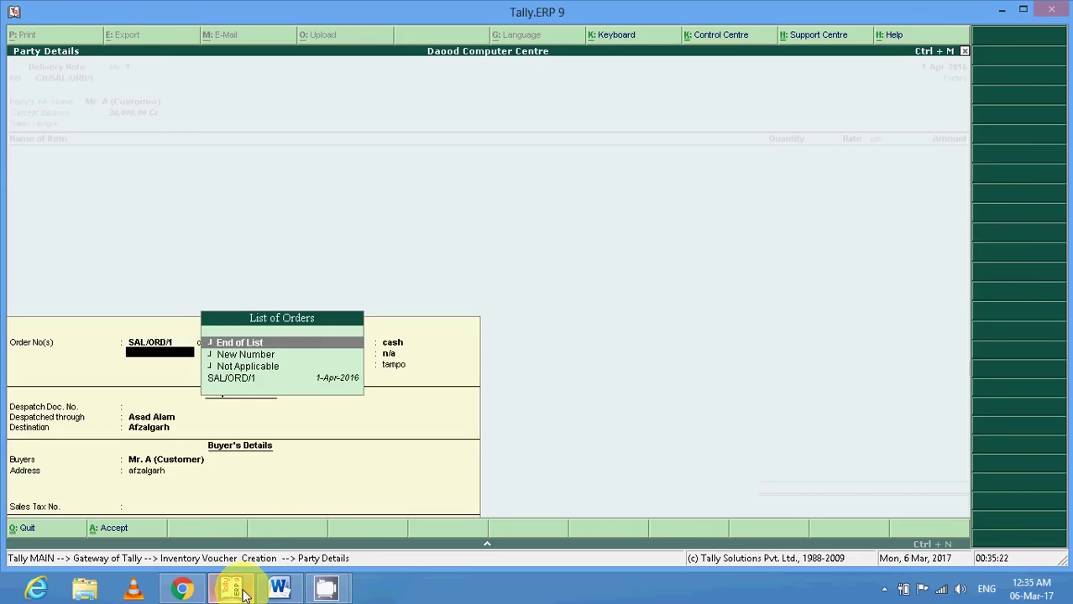
pyautogui.press('Return')
pyautogui.press('Return')
pyautogui.press('Return')
pyautogui.press('Return')
pyautogui.press('Return')
pyautogui.press('Return')
pyautogui.press('Return')
pyautogui.press('Return')
pyautogui.press('Return')
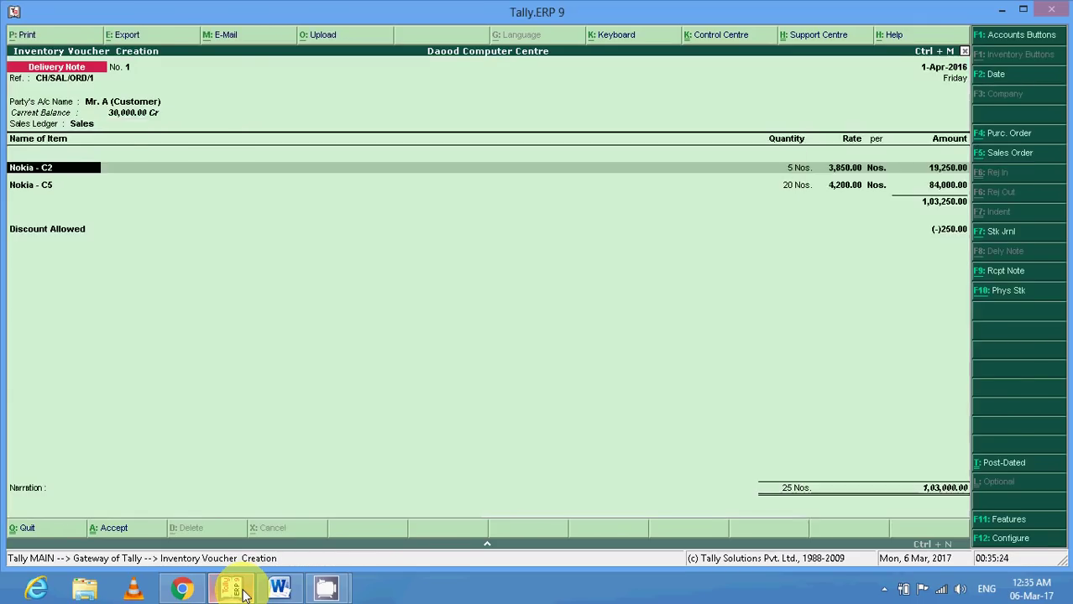
pyautogui.press('Down')
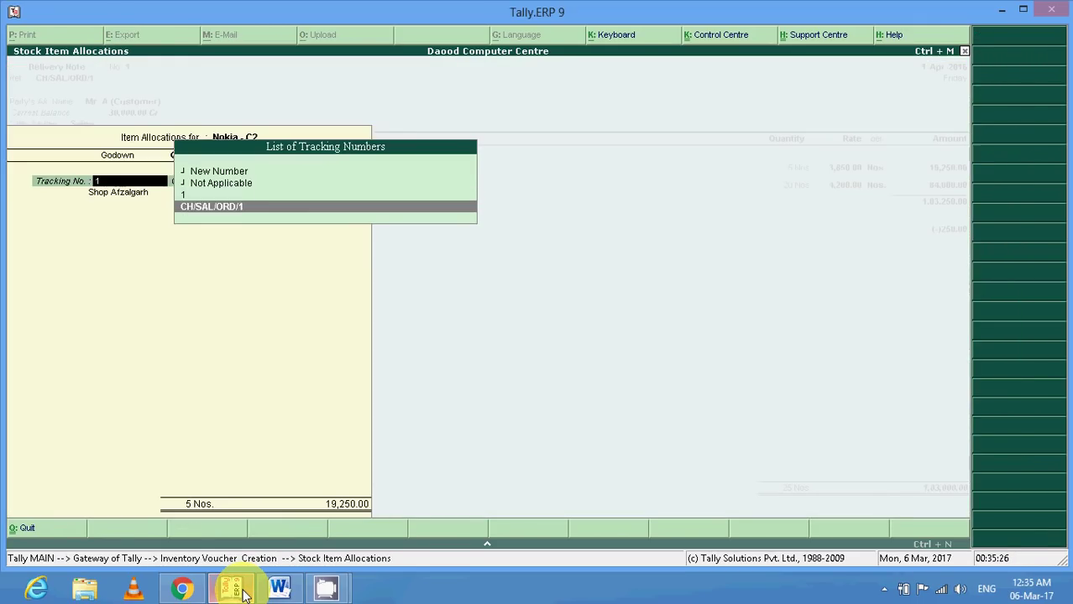
pyautogui.press('Return')
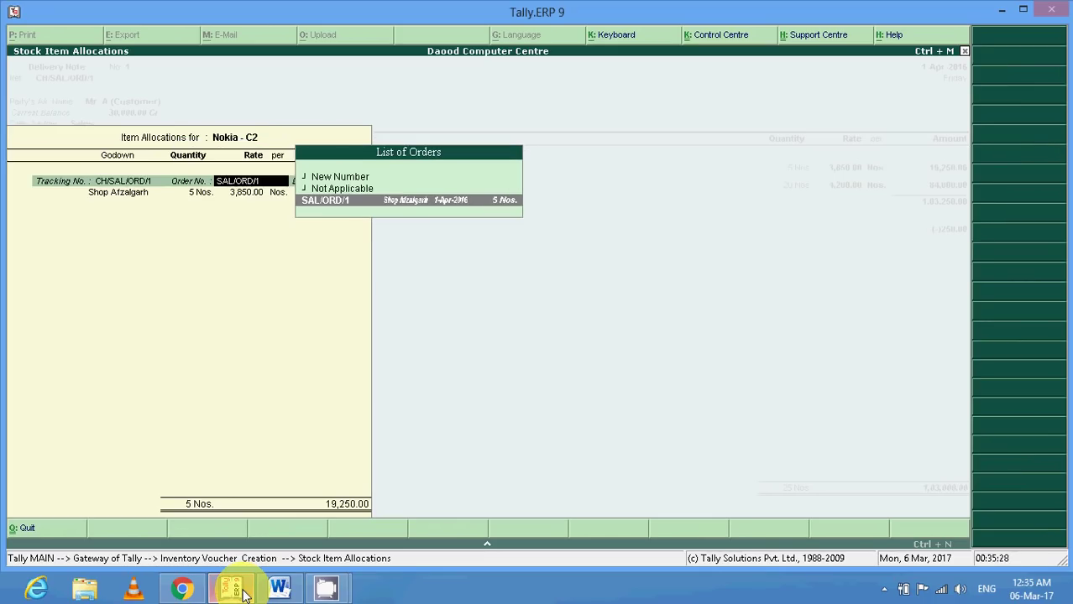
pyautogui.press('Return')
pyautogui.press('Return')
pyautogui.press('Return')
pyautogui.press('Return')
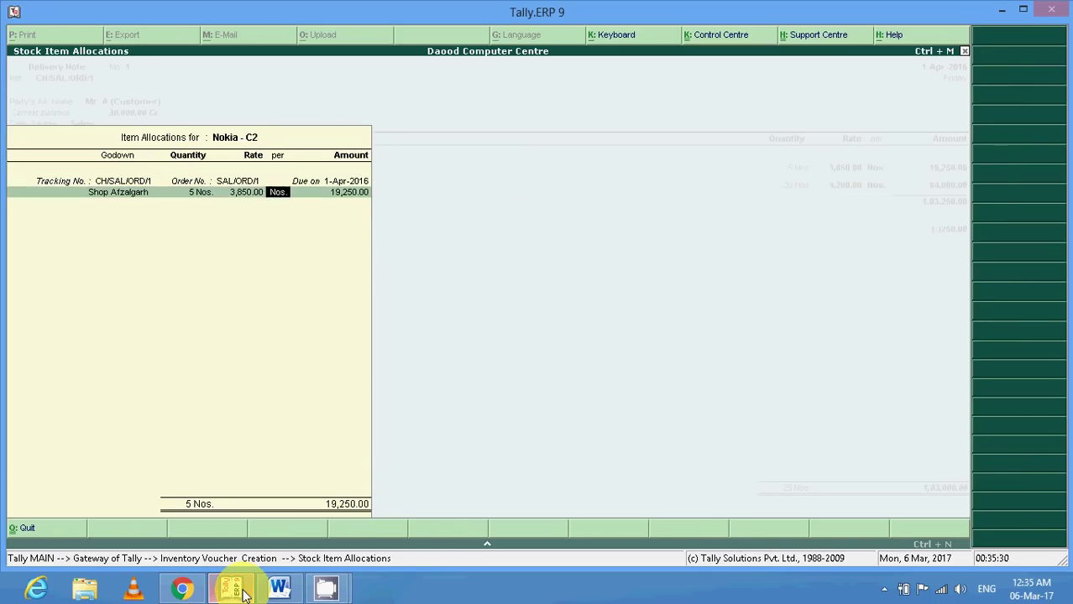
pyautogui.press('Return')
# Allocate Nokia - C5 under CH/SAL/ORD/1 and pass the 250 discount to finish the note.
pyautogui.press('Return')
pyautogui.press('Return')
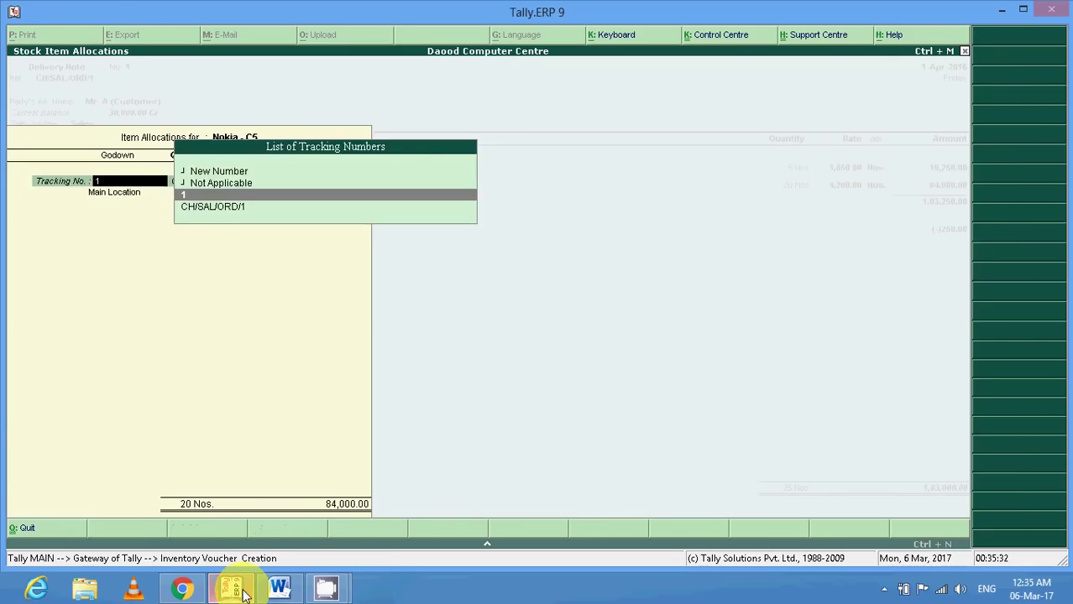
pyautogui.press('Down')
pyautogui.press('Return')
pyautogui.press('Return')
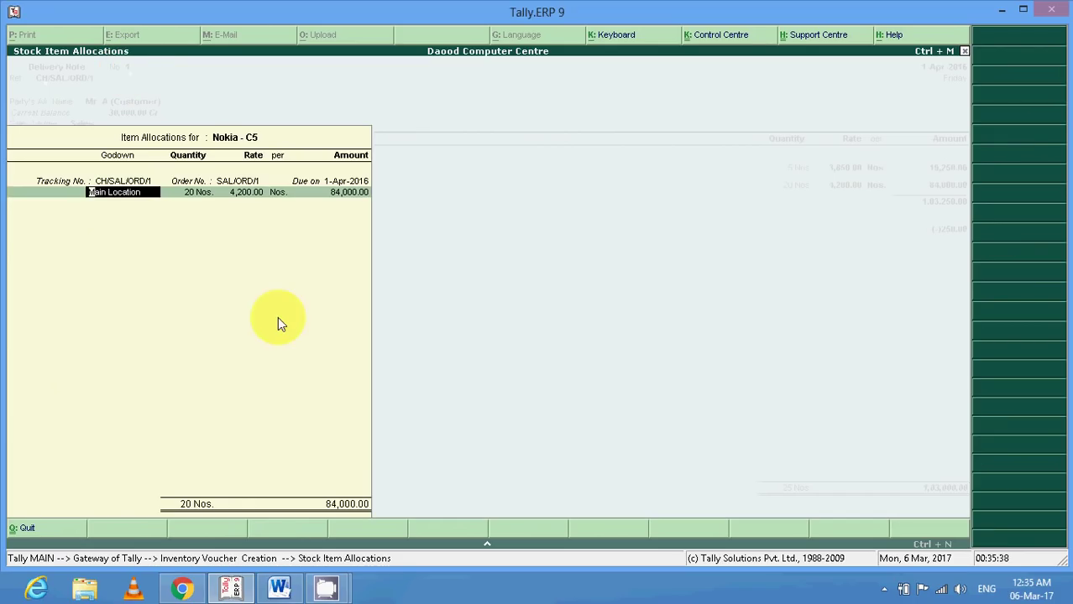
pyautogui.press('Return')
pyautogui.press('Return')
pyautogui.press('Return')
pyautogui.press('Return')
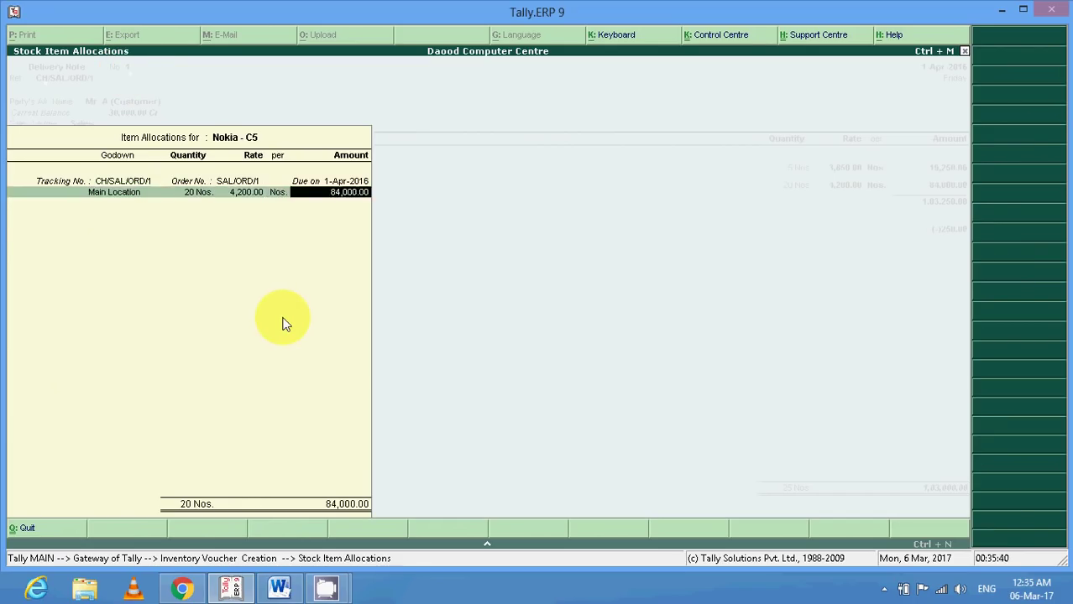
pyautogui.press('Return')
pyautogui.press('Return')
pyautogui.press('Return')
pyautogui.press('Return')
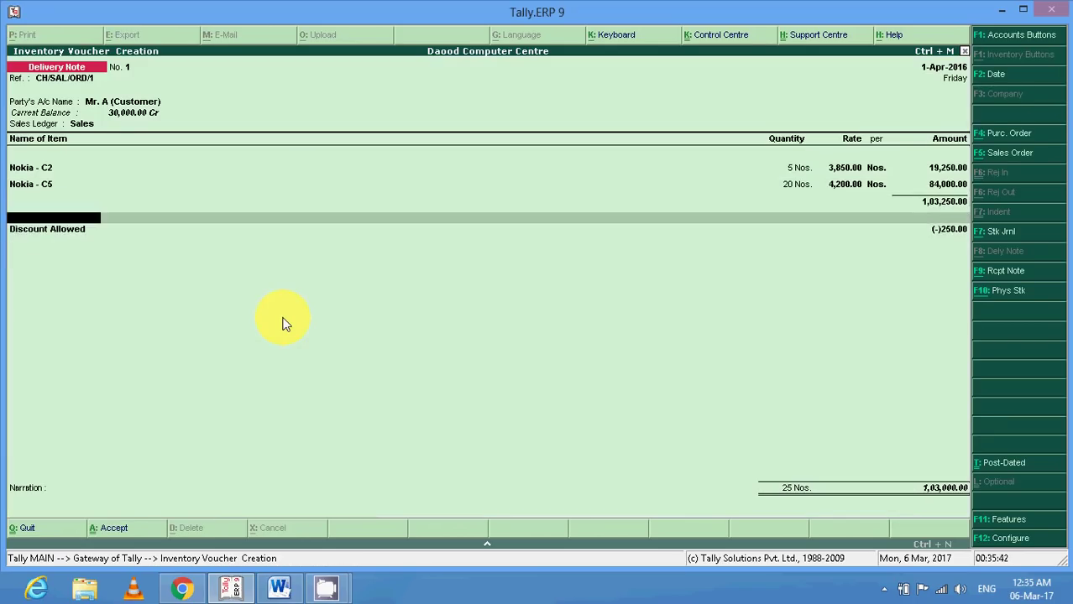
pyautogui.press('Return')
pyautogui.press('Return')
pyautogui.press('Return')
pyautogui.press('Return')
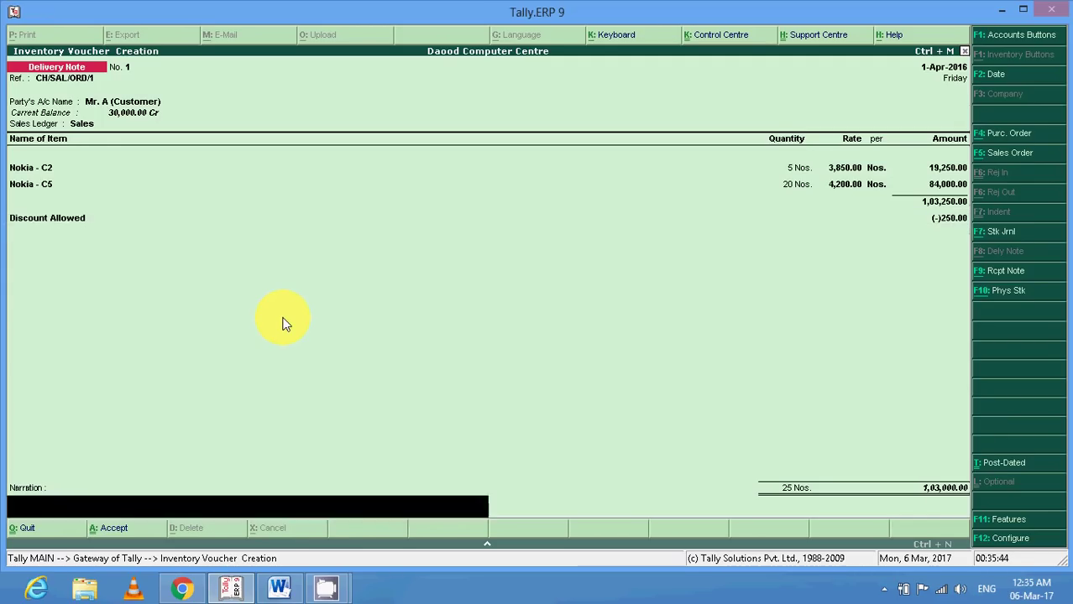
pyautogui.press('Return')
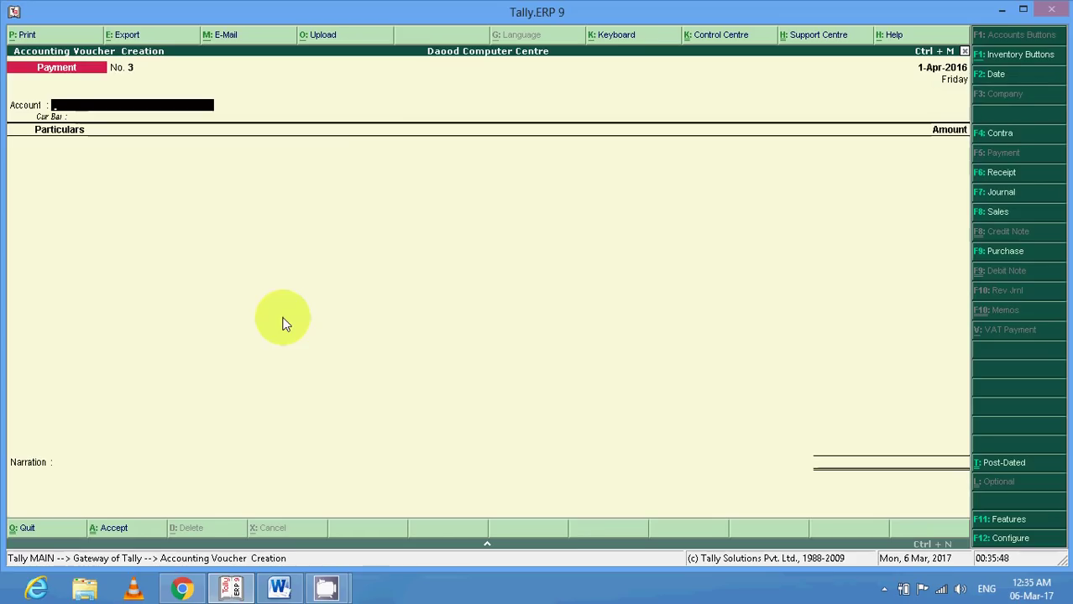
# Append F8 to the 'Sold Goods from Above Ref (B1/SR-1)' note in Word.
pyautogui.click(281, 588)
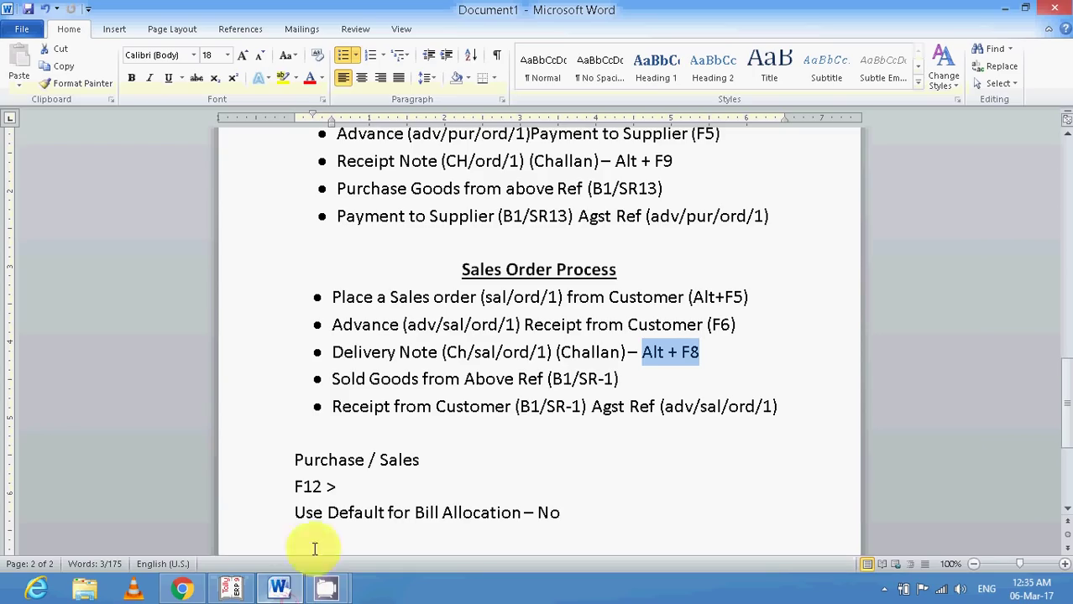
pyautogui.click(268, 382)
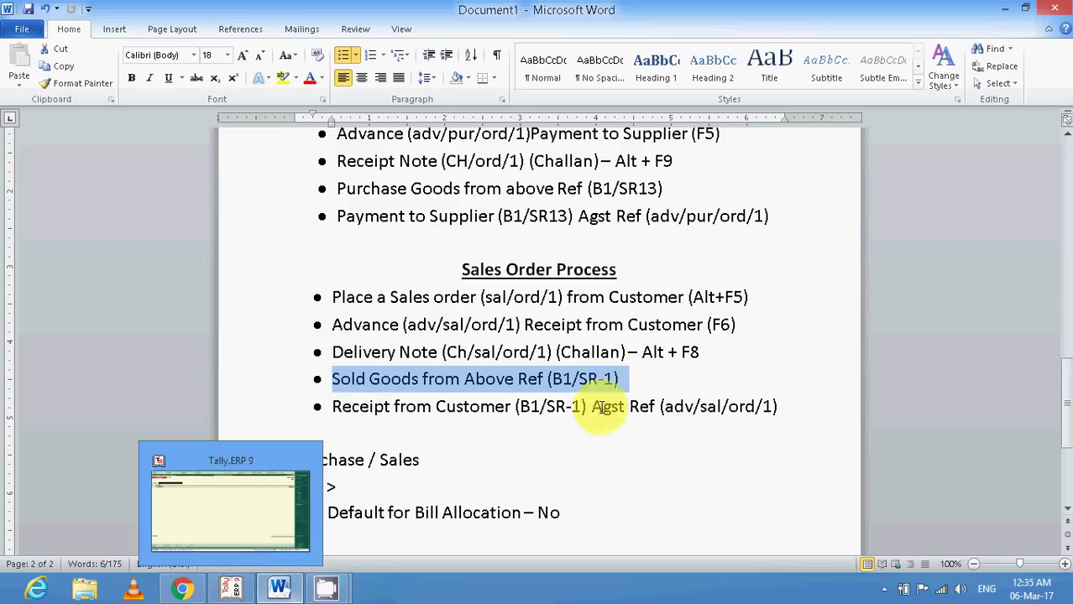
pyautogui.click(622, 385)
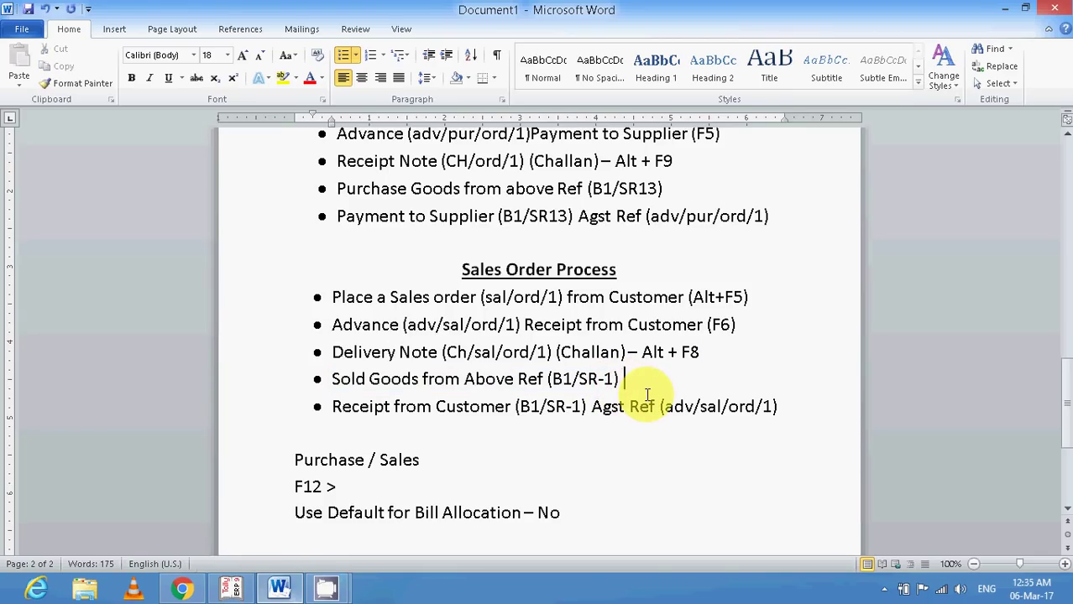
pyautogui.write('f')
pyautogui.press('BackSpace')
pyautogui.write('F9')
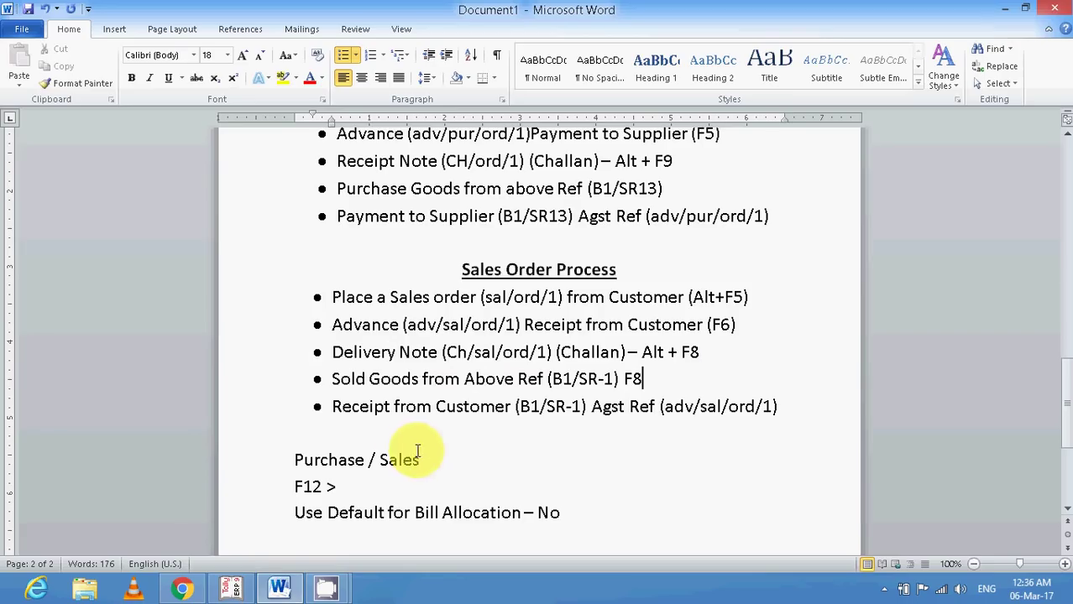
pyautogui.click(231, 587)
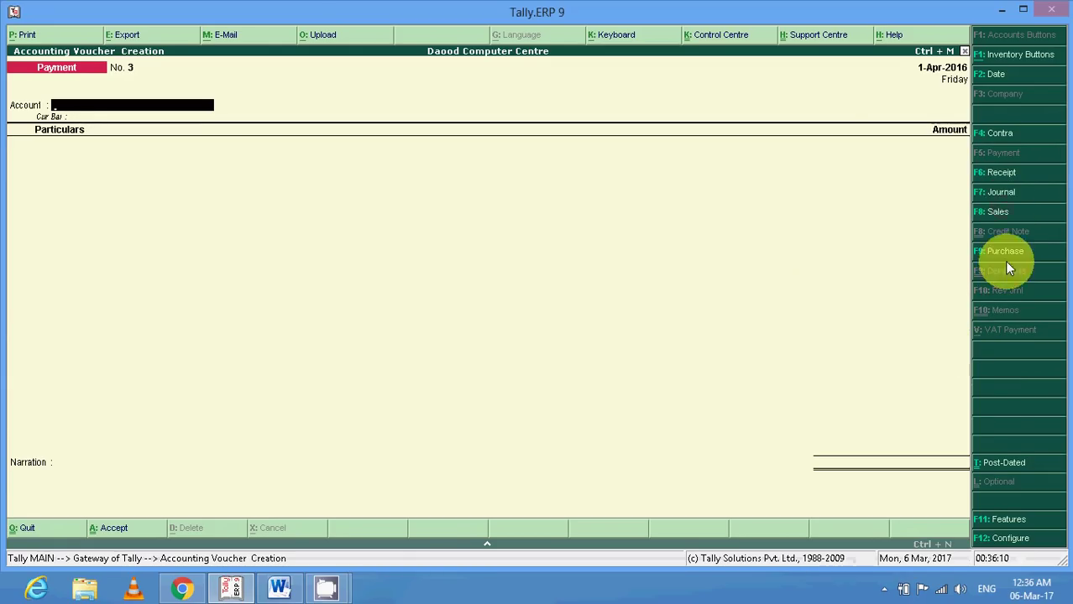
# Switch to a blank Sales voucher No. 1 and review its Sales Invoice Configuration without changes.
pyautogui.click(1001, 216)
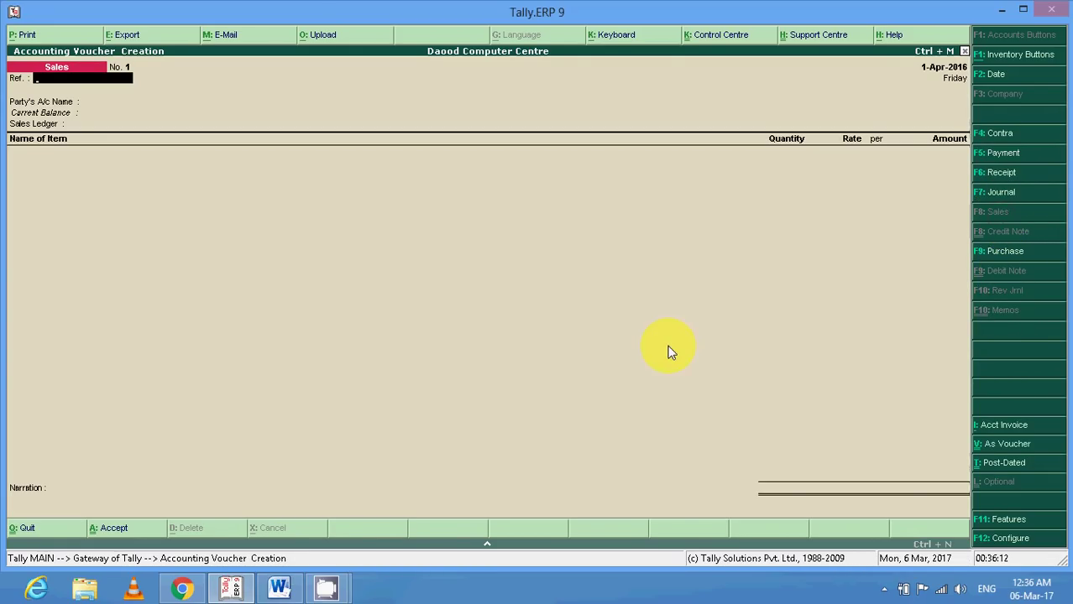
pyautogui.press('Return')
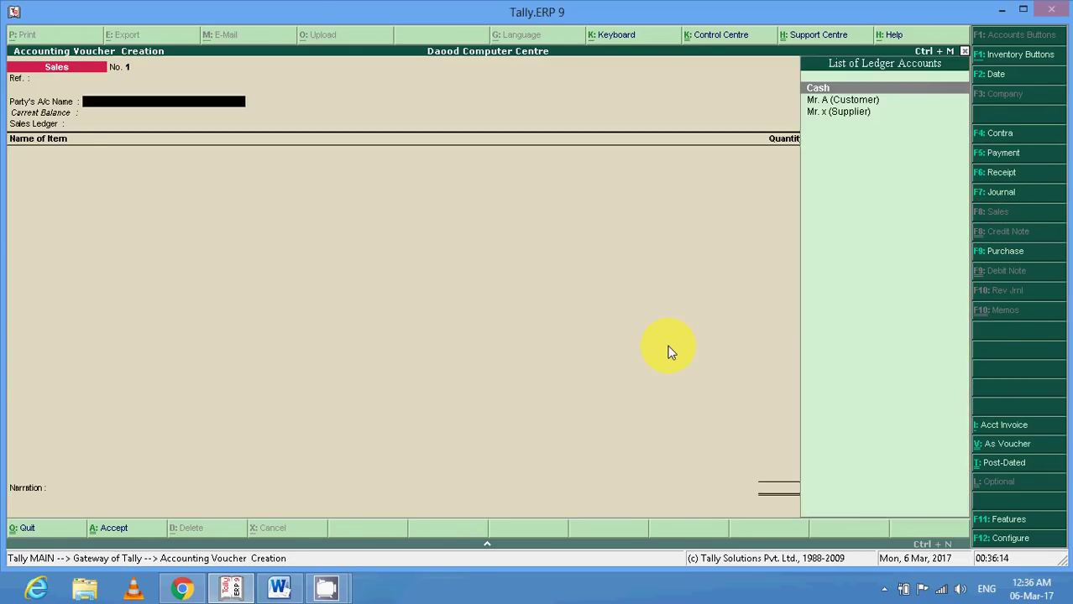
pyautogui.press('BackSpace')
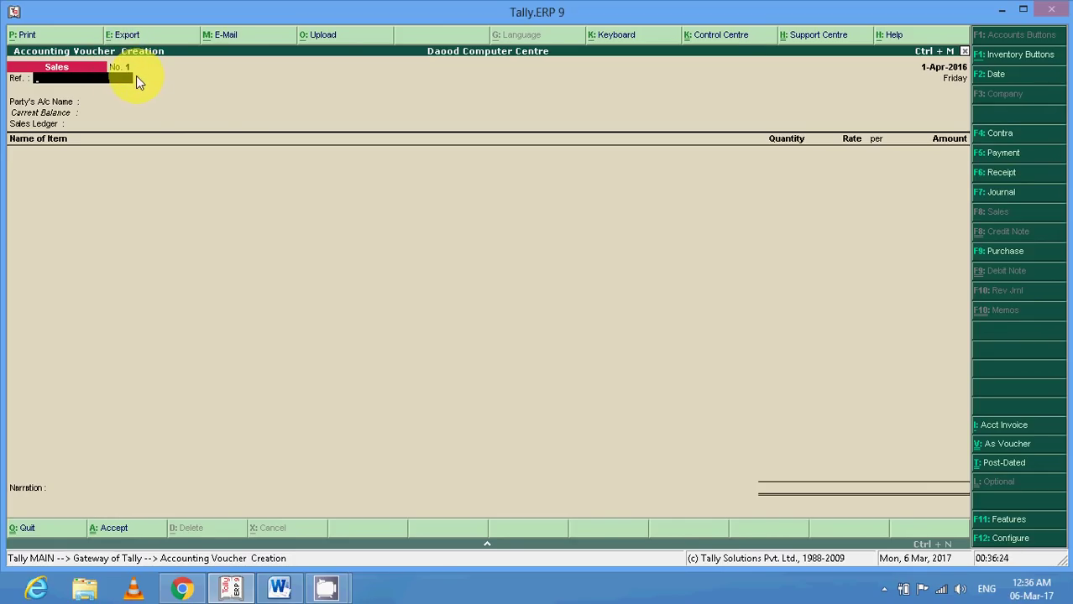
pyautogui.press('F12')
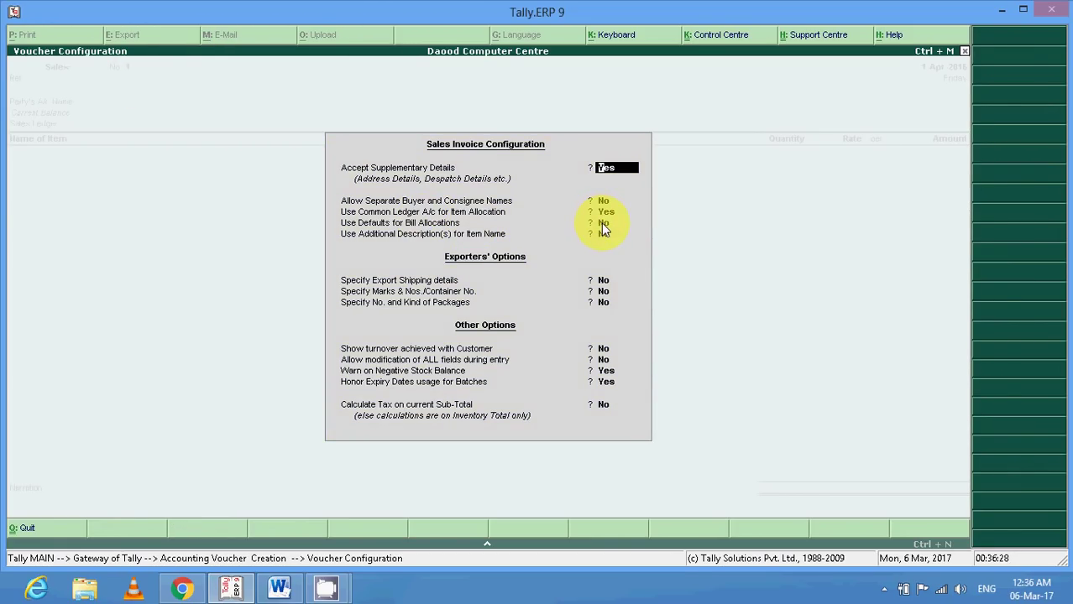
pyautogui.press('Escape')
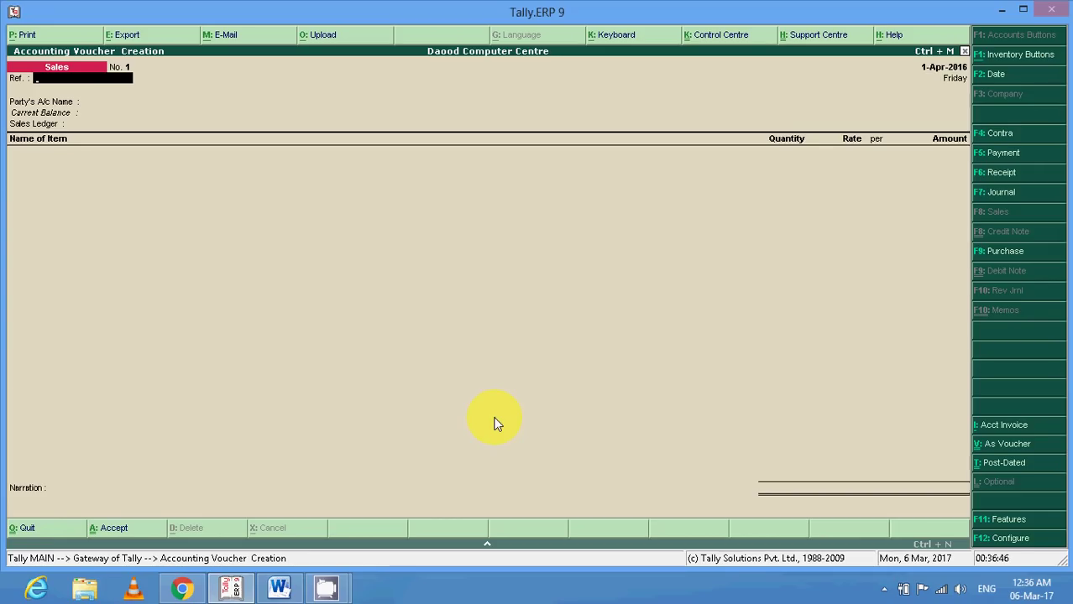
# Choose the customer's ledger and pull in delivery tracking number CH/SAL/ORD/1 through Party Details.
pyautogui.press('Return')
pyautogui.press('Down')
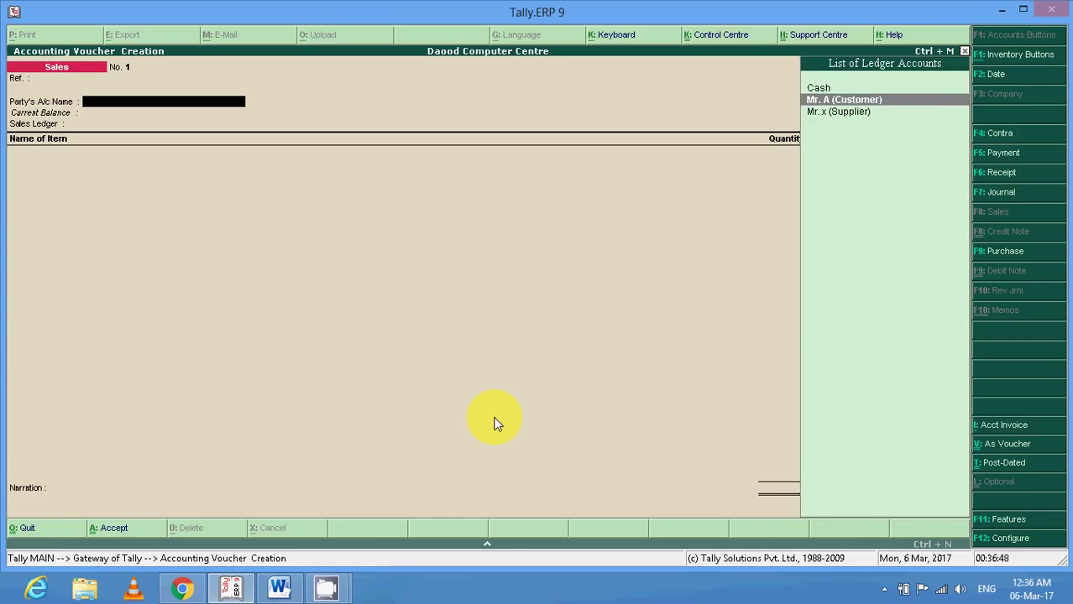
pyautogui.press('Return')
pyautogui.press('Down')
pyautogui.press('Down')
pyautogui.press('Down')
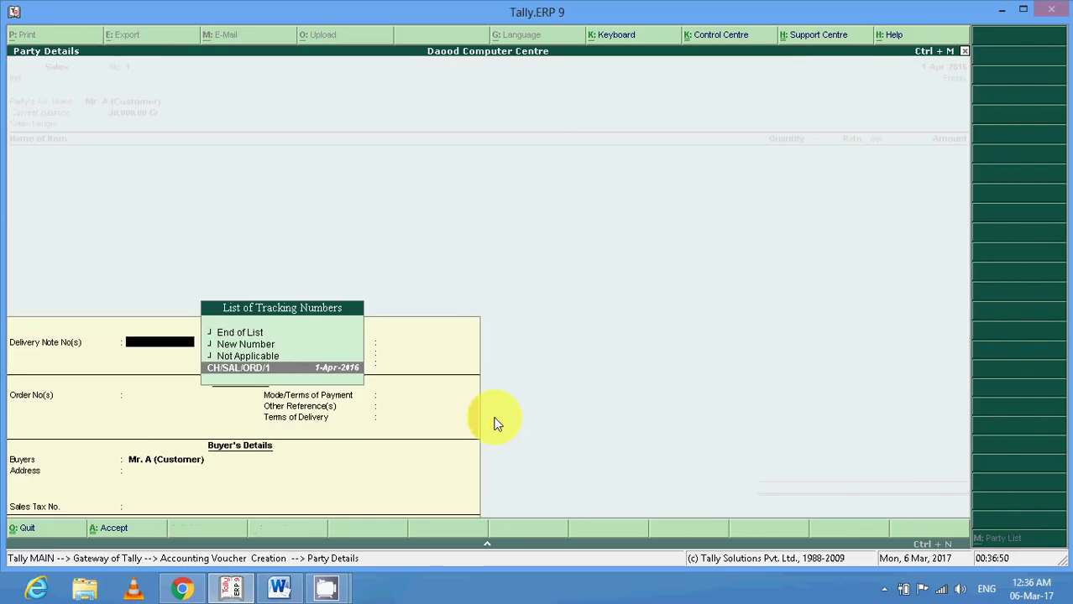
pyautogui.press('Return')
pyautogui.press('Return')
pyautogui.press('Return')
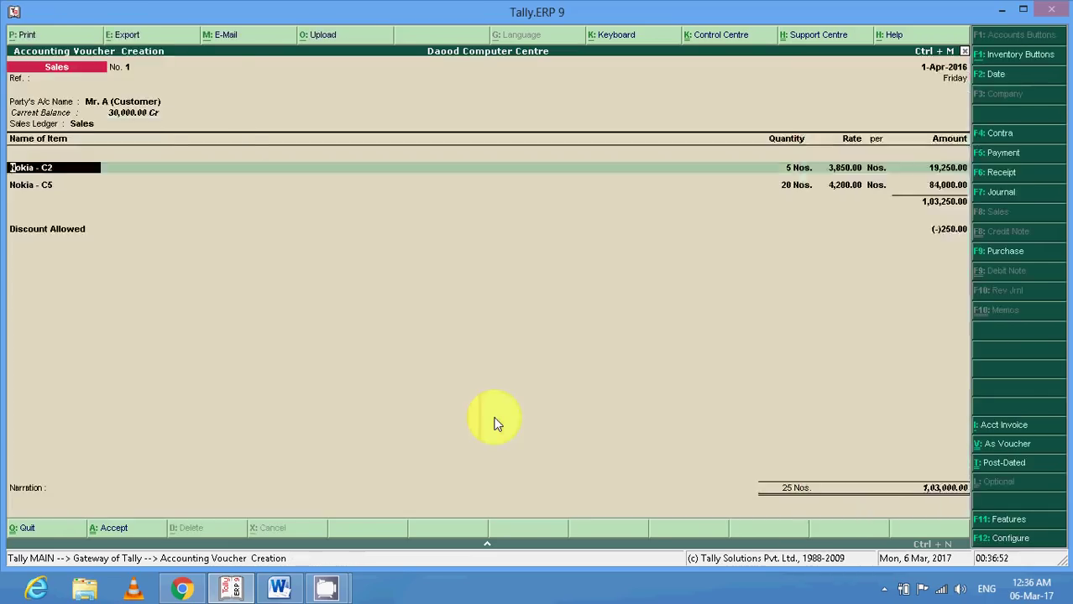
pyautogui.press('Return')
# Accept the Nokia - C2 and C5 allocations and the discount, reaching the 1,03,000.00 total.
pyautogui.press('Return')
pyautogui.press('Return')
pyautogui.press('Return')
pyautogui.press('Return')
pyautogui.press('Return')
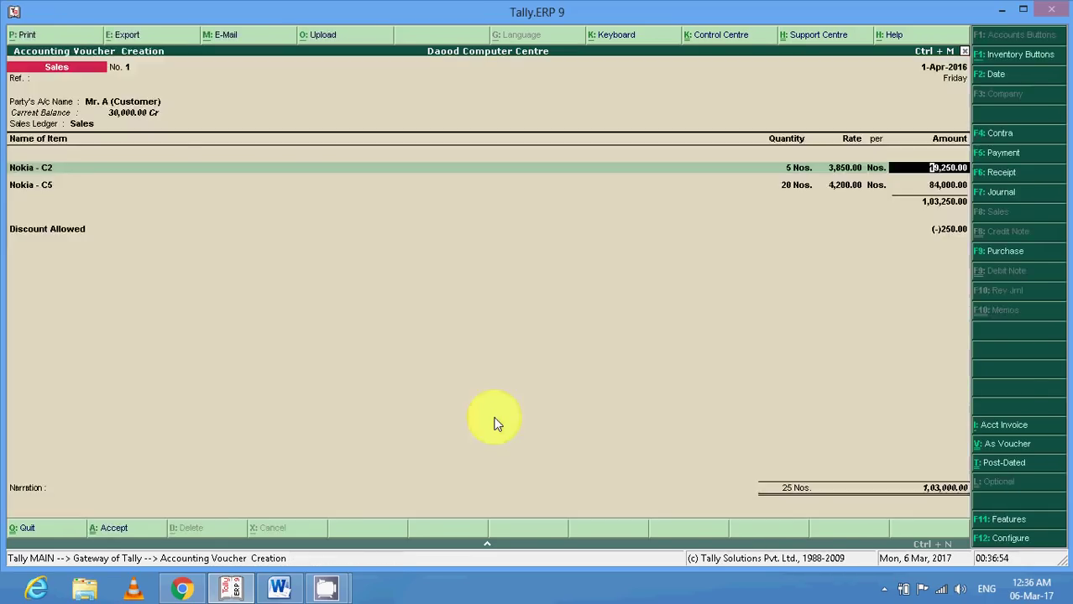
pyautogui.press('Return')
pyautogui.press('Return')
pyautogui.press('Return')
pyautogui.press('Return')
pyautogui.press('Return')
pyautogui.press('Return')
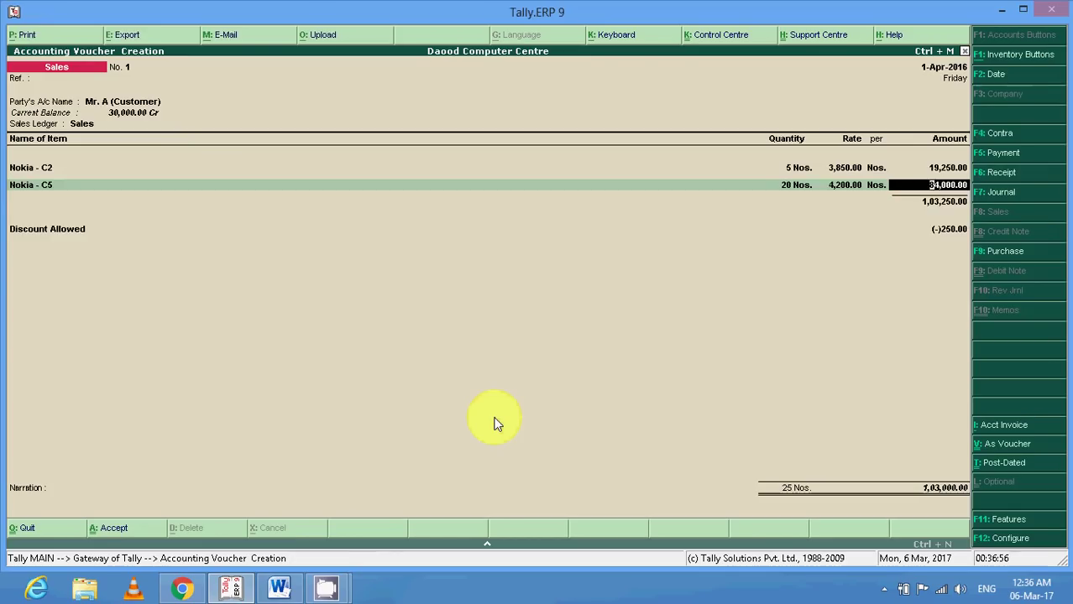
pyautogui.press('Return')
pyautogui.press('Return')
pyautogui.press('Return')
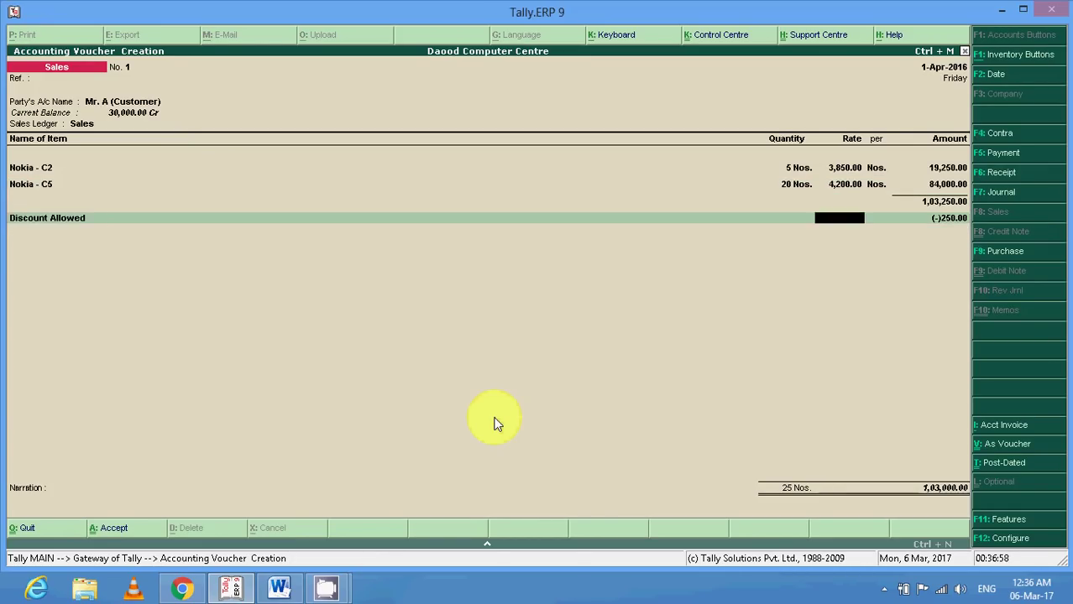
pyautogui.press('Return')
pyautogui.press('Return')
pyautogui.press('Return')
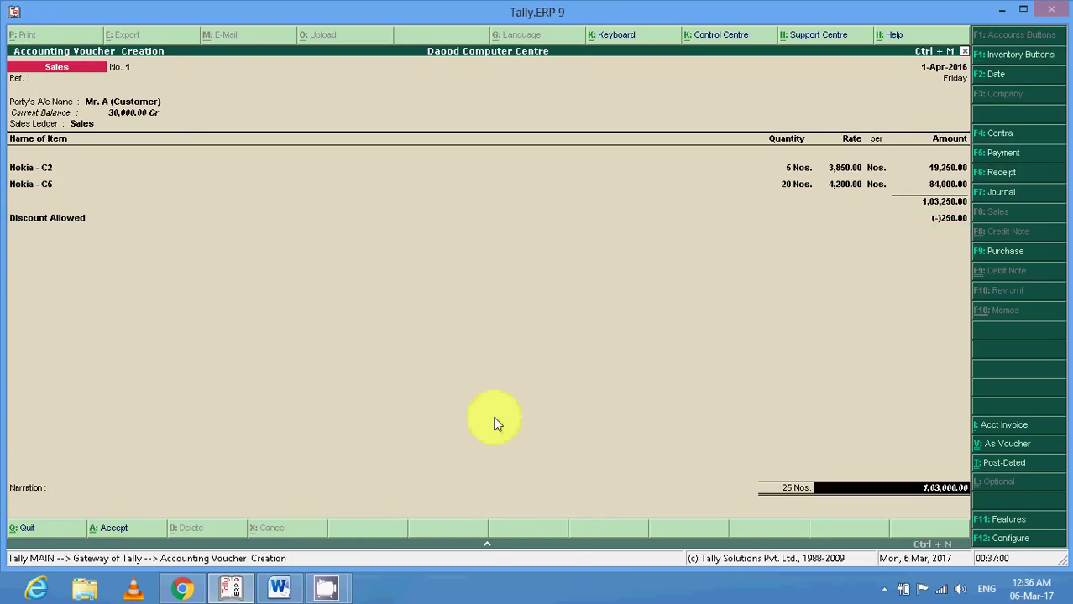
pyautogui.press('Return')
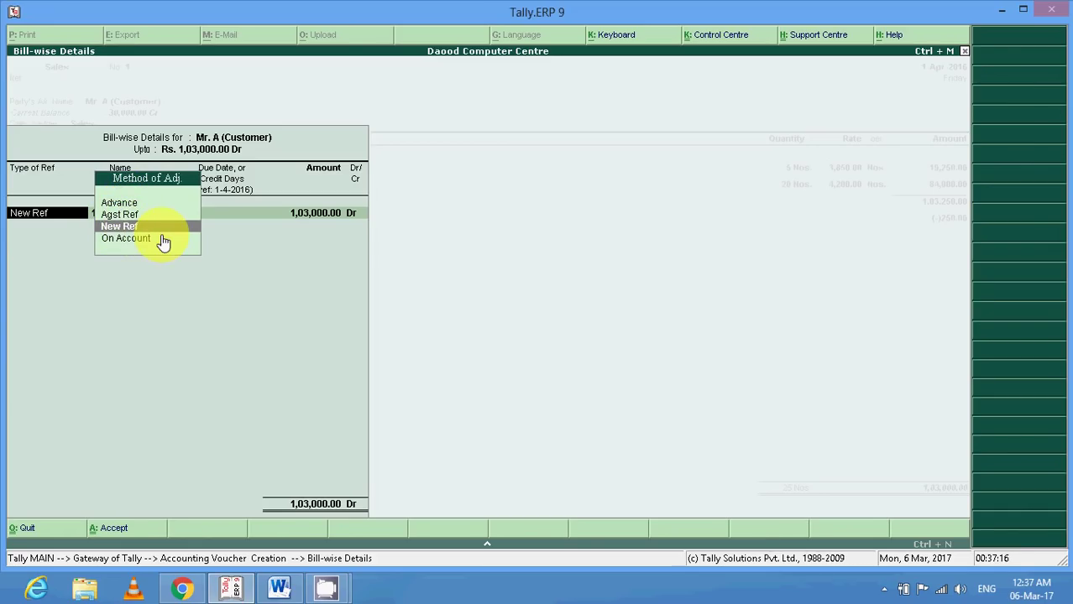
# Enter New Ref B1/SR-1 for 1,03,000 Dr in bill-wise details and accept the Sales voucher.
pyautogui.press('Return')
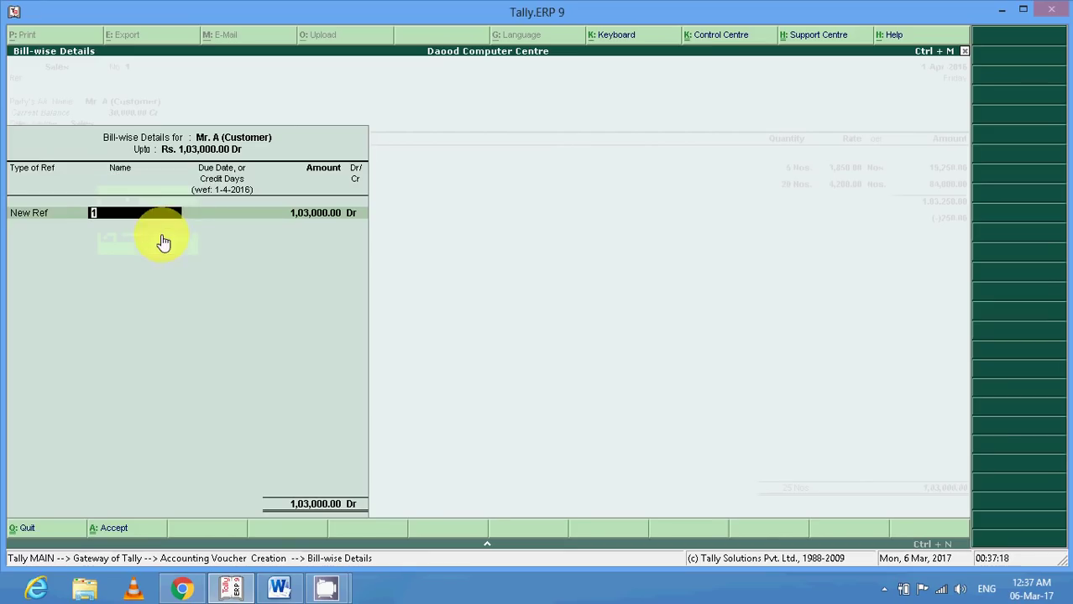
pyautogui.click(279, 587)
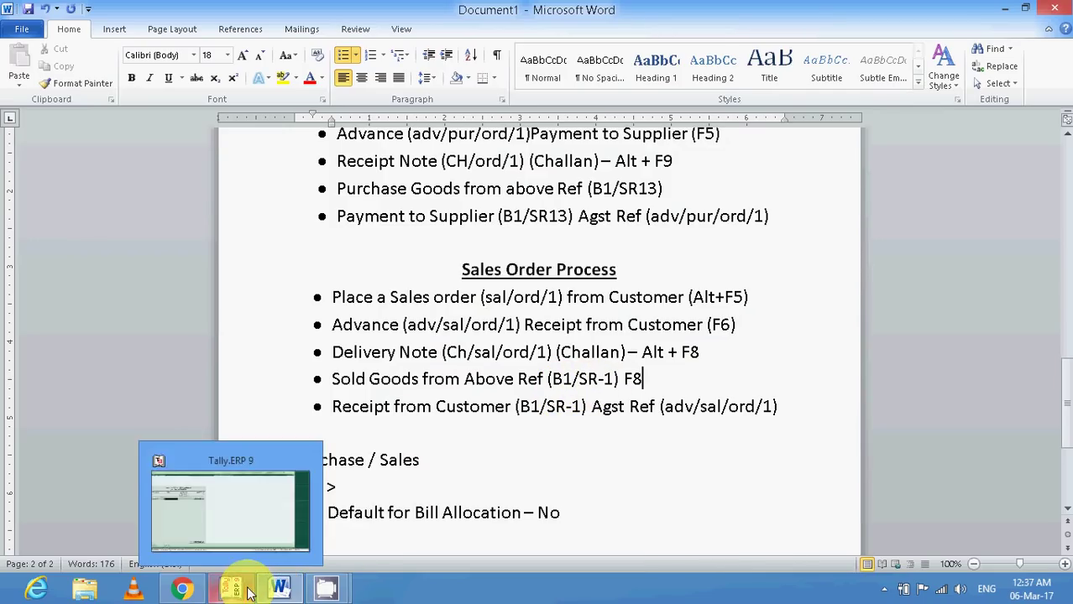
pyautogui.click(249, 593)
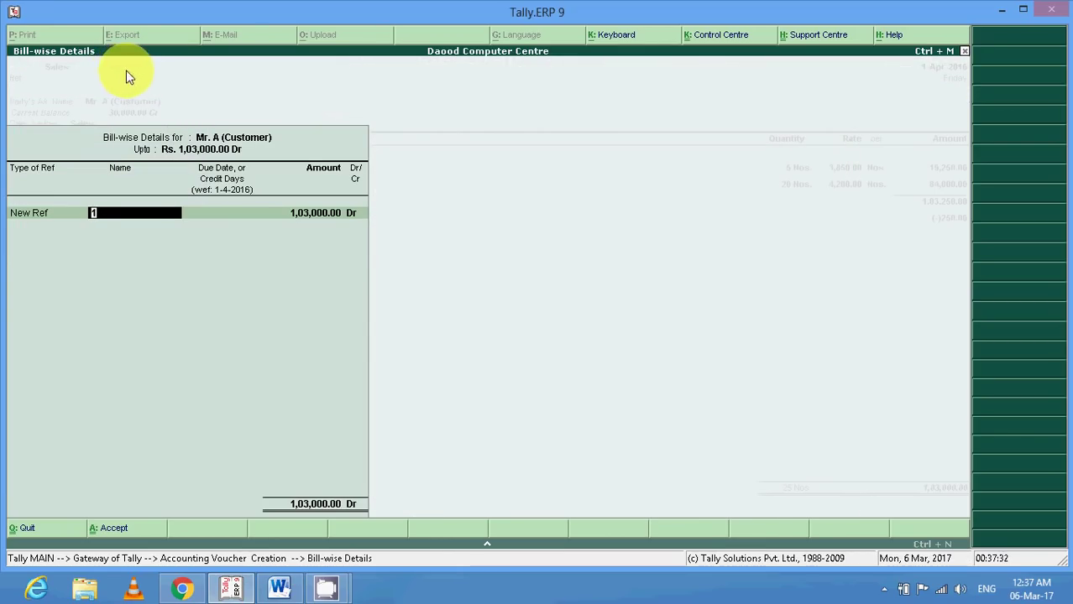
pyautogui.write('B')
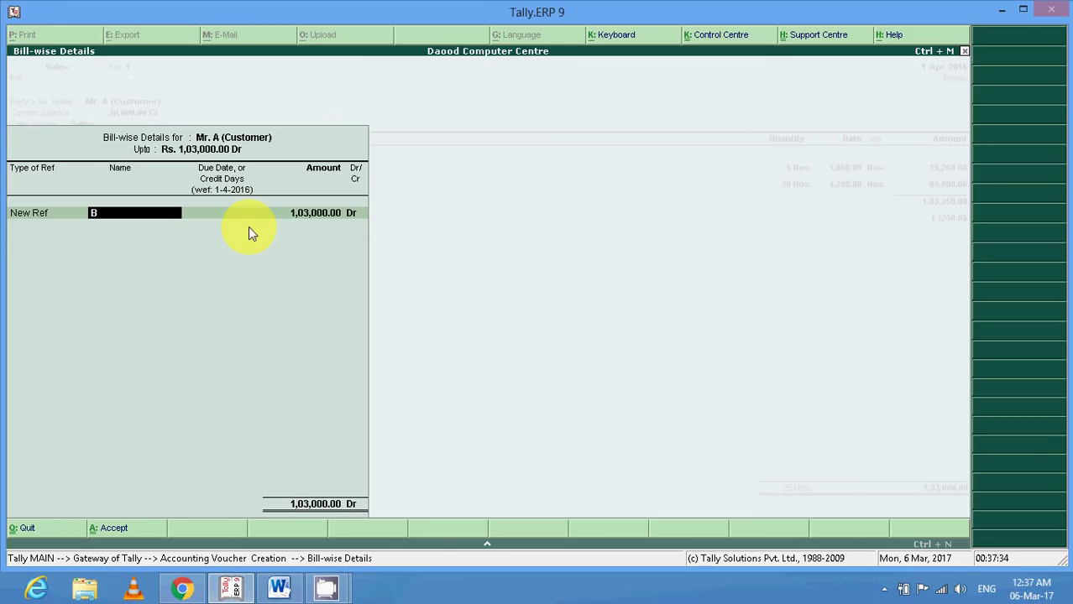
pyautogui.write('1/SR-1')
pyautogui.press('Return')
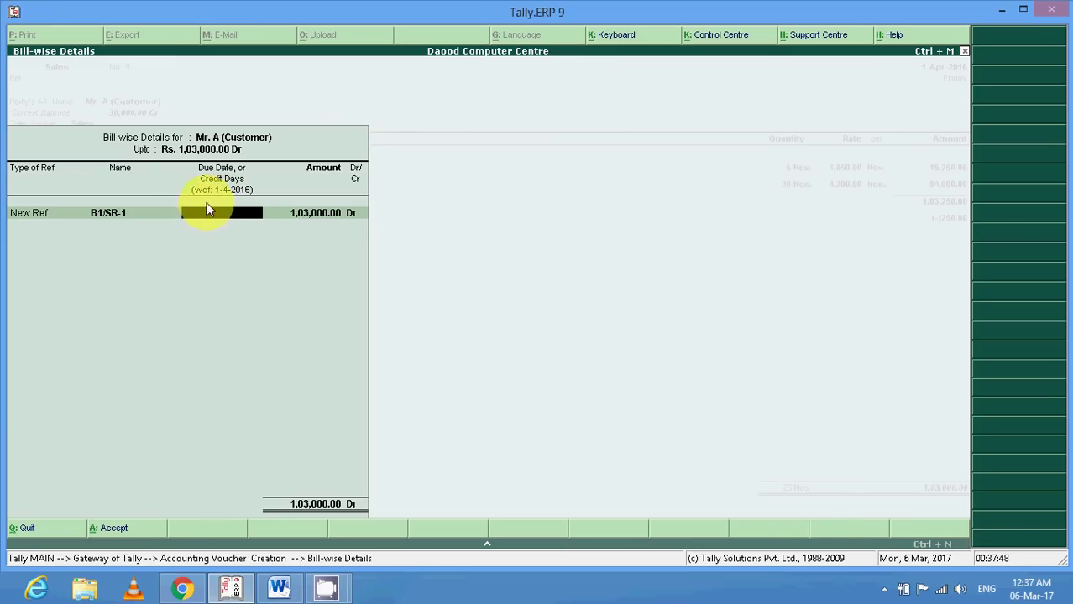
pyautogui.press('Return')
pyautogui.press('Return')
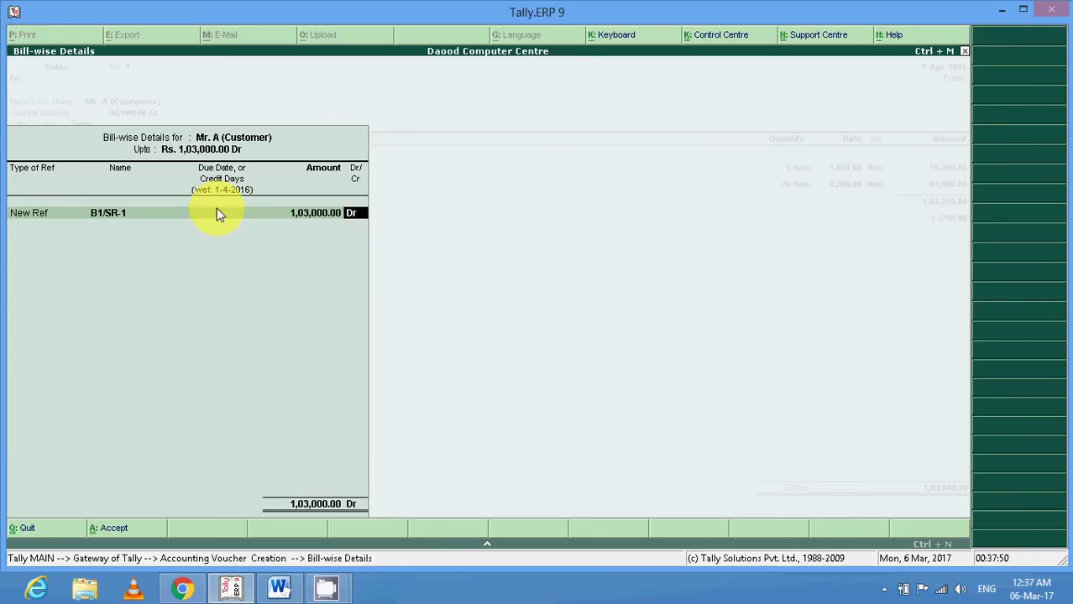
pyautogui.press('Return')
pyautogui.press('Return')
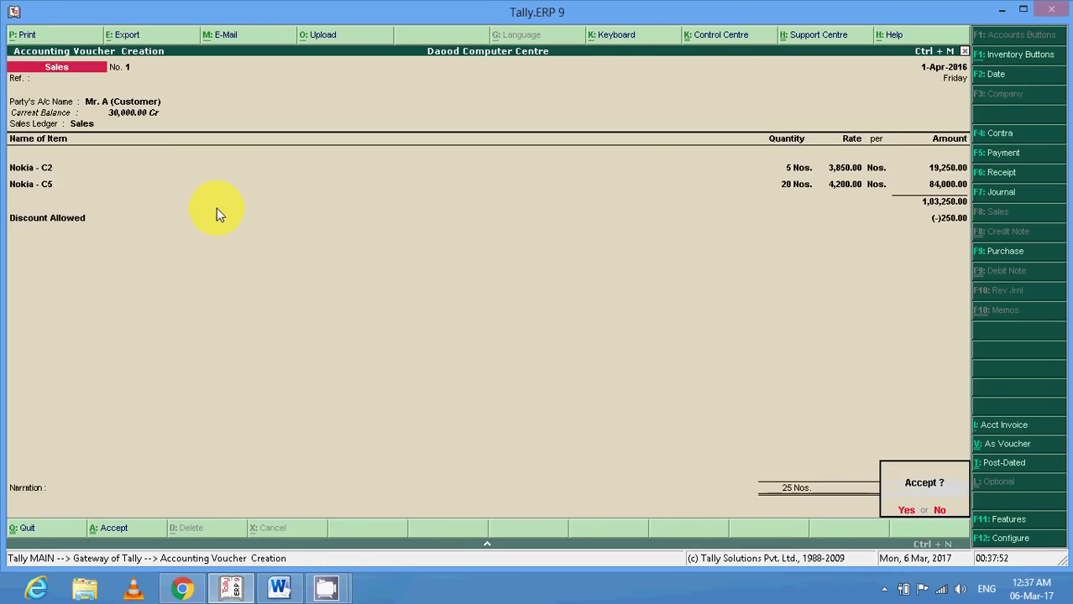
pyautogui.press('y')
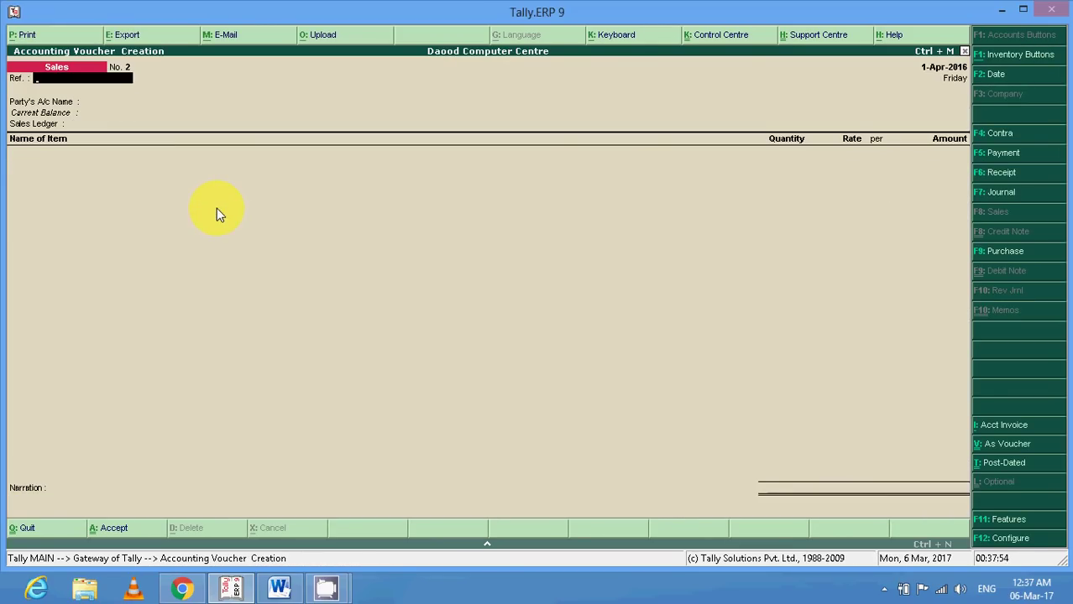
pyautogui.click(281, 590)
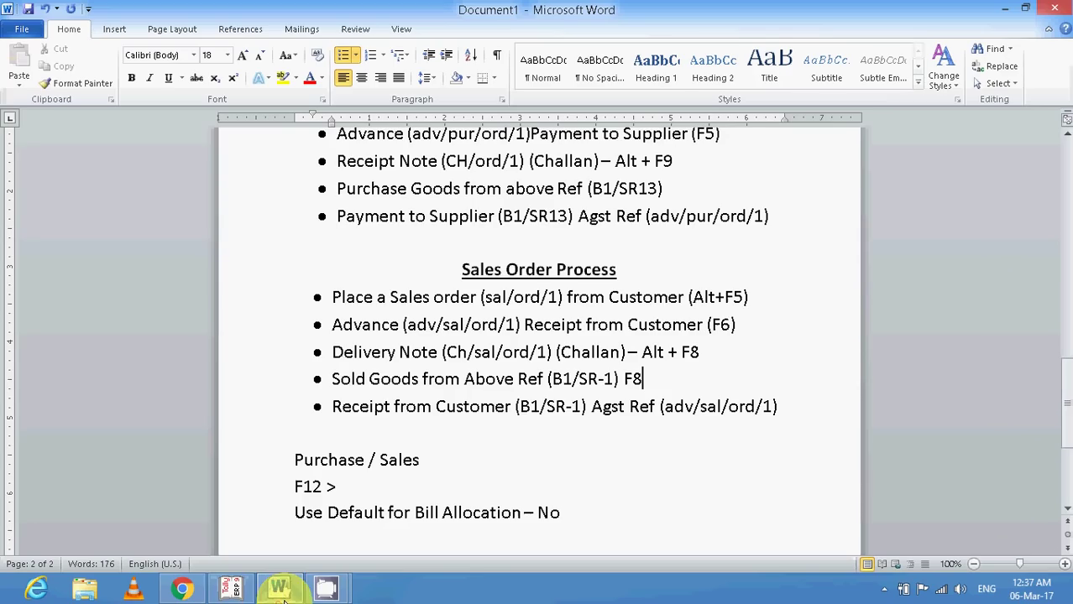
pyautogui.click(278, 411)
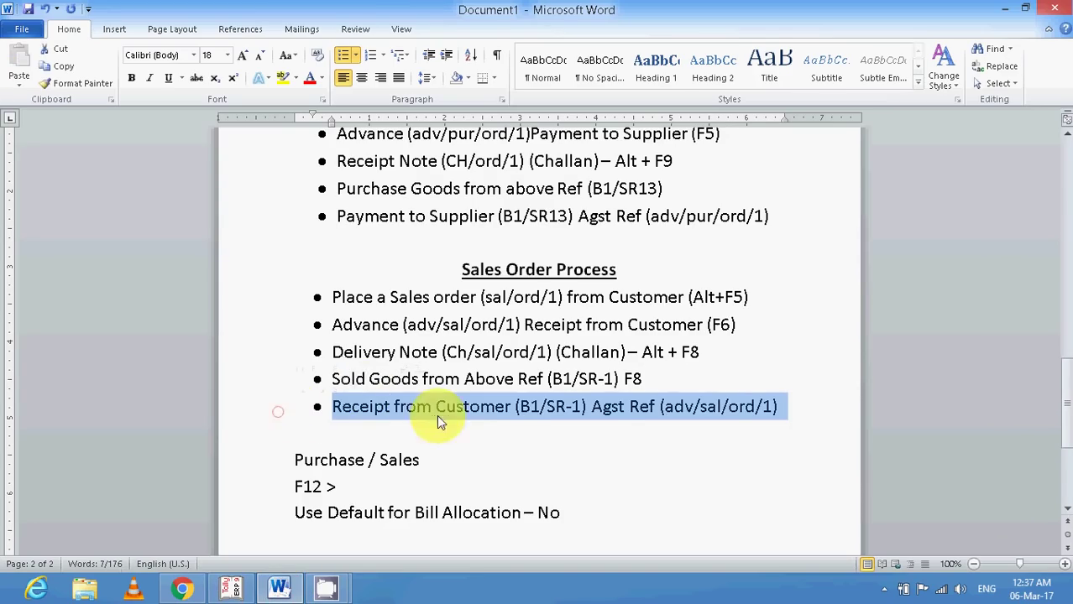
pyautogui.click(231, 589)
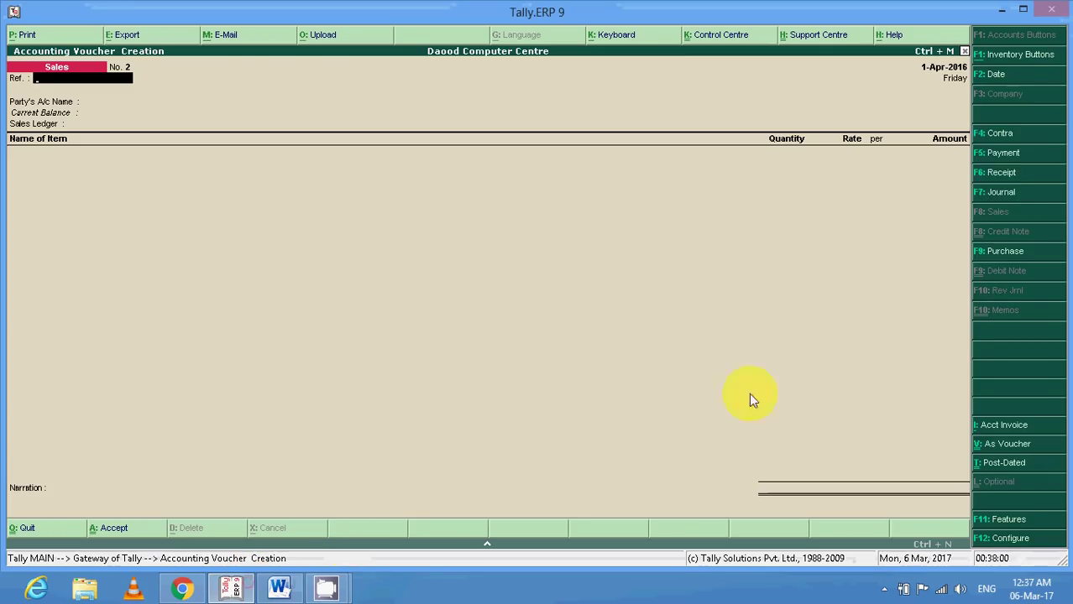
# Begin Receipt No. 3 from the customer's ledger into Cash for 73000, opening bill-wise details.
pyautogui.click(997, 173)
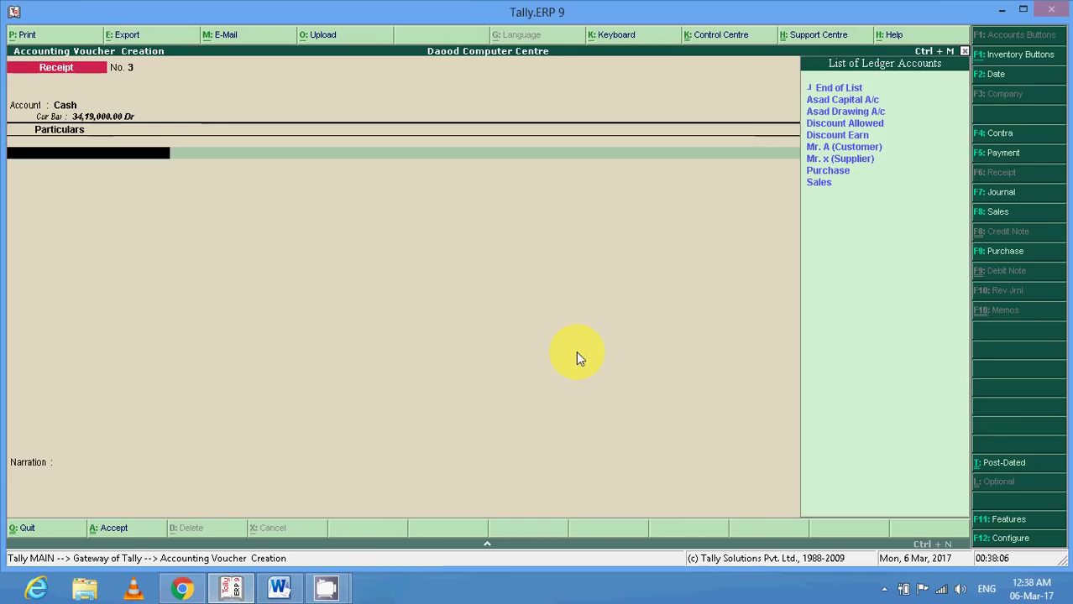
pyautogui.press('Down')
pyautogui.press('Down')
pyautogui.press('Down')
pyautogui.press('Down')
pyautogui.press('Down')
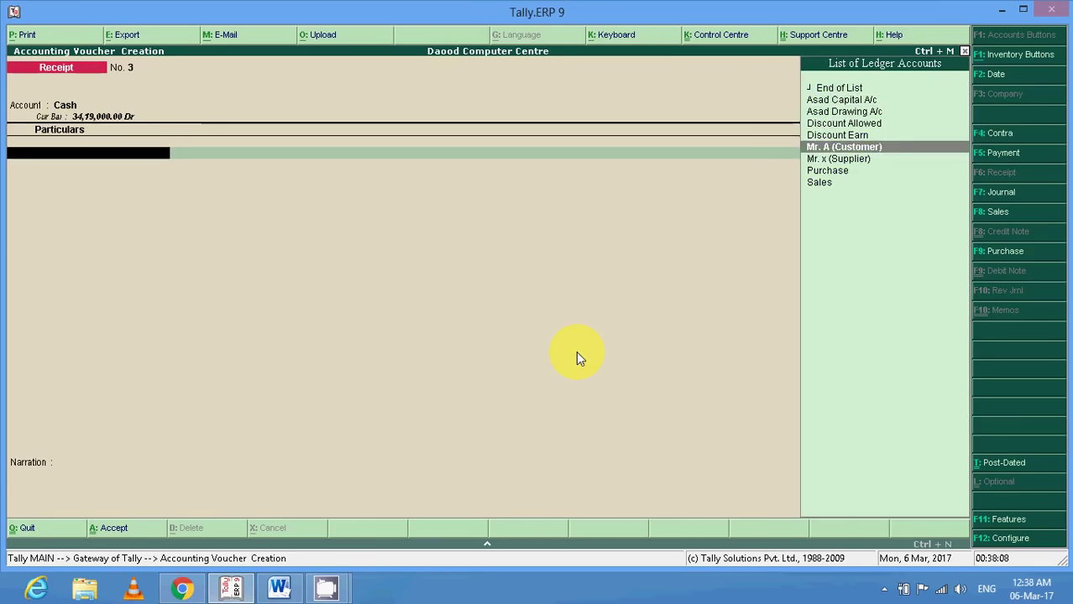
pyautogui.press('Return')
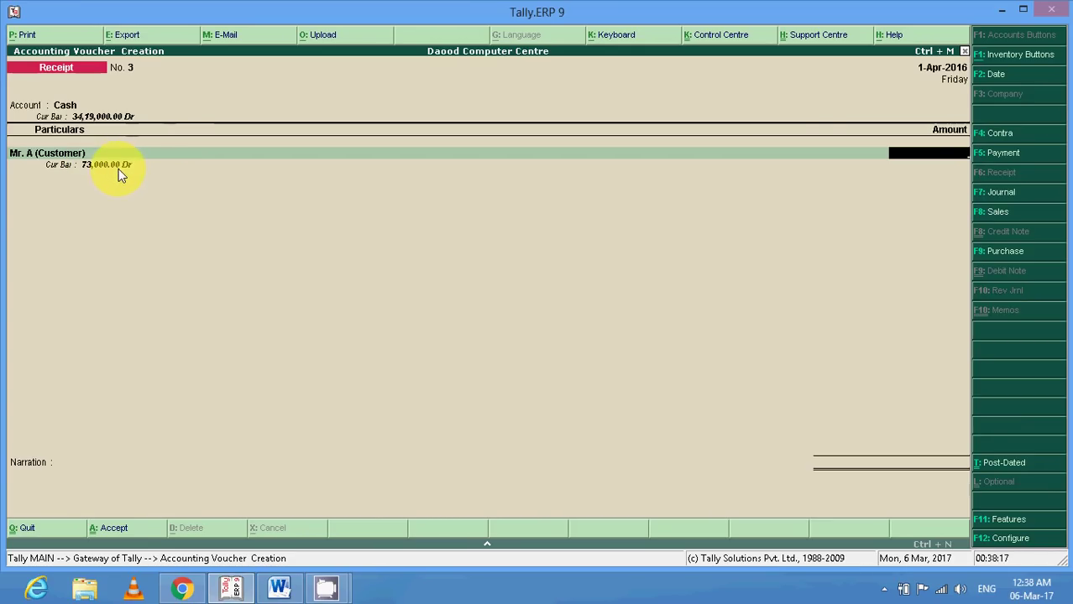
pyautogui.write('3000')
pyautogui.press('Return')
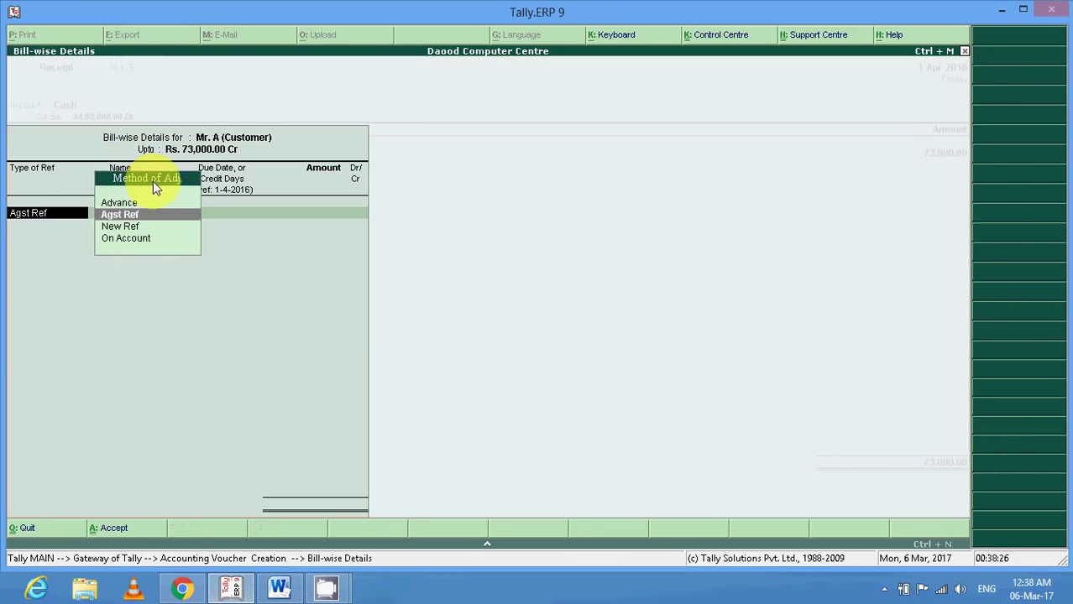
# Settle the receipt against ADV/SAL/ORD/1 for 30,000 Dr and B1/SR-1 for 1,03,000 Cr.
pyautogui.press('Return')
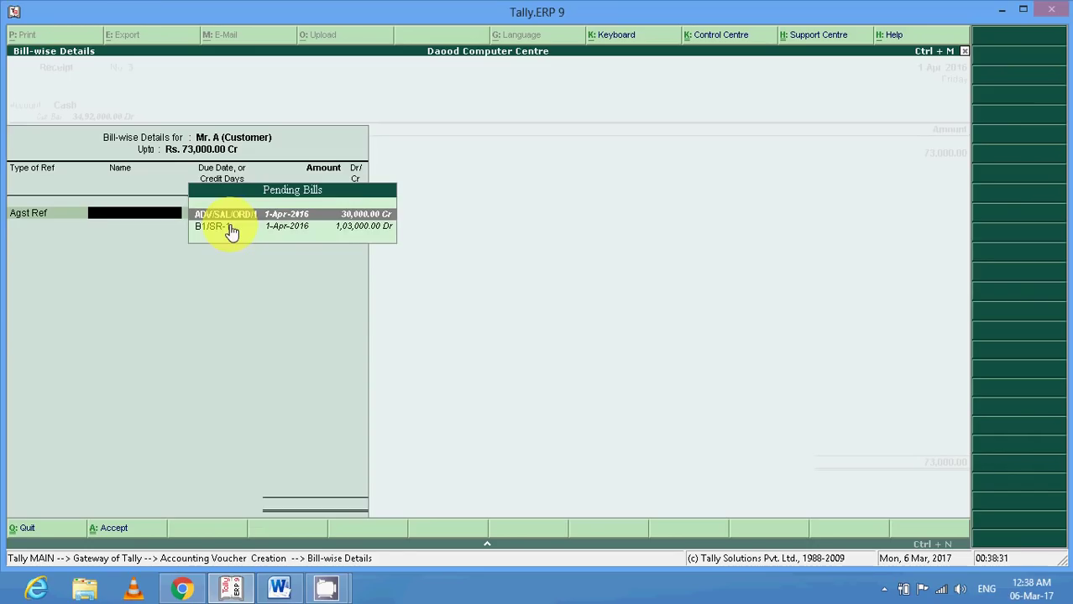
pyautogui.click(232, 228)
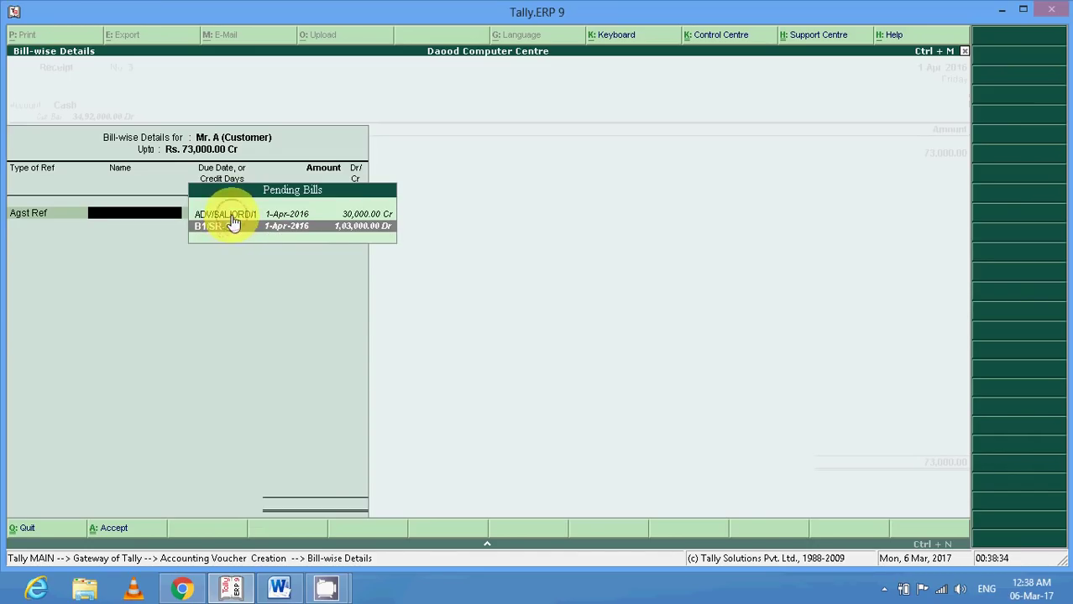
pyautogui.click(233, 215)
pyautogui.press('Return')
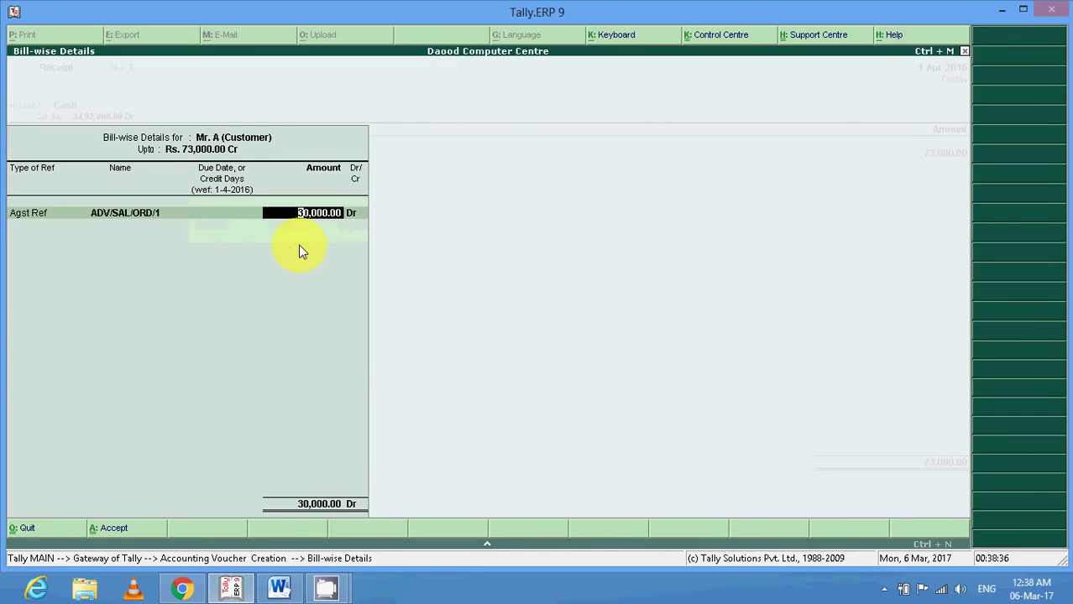
pyautogui.press('Return')
pyautogui.press('Return')
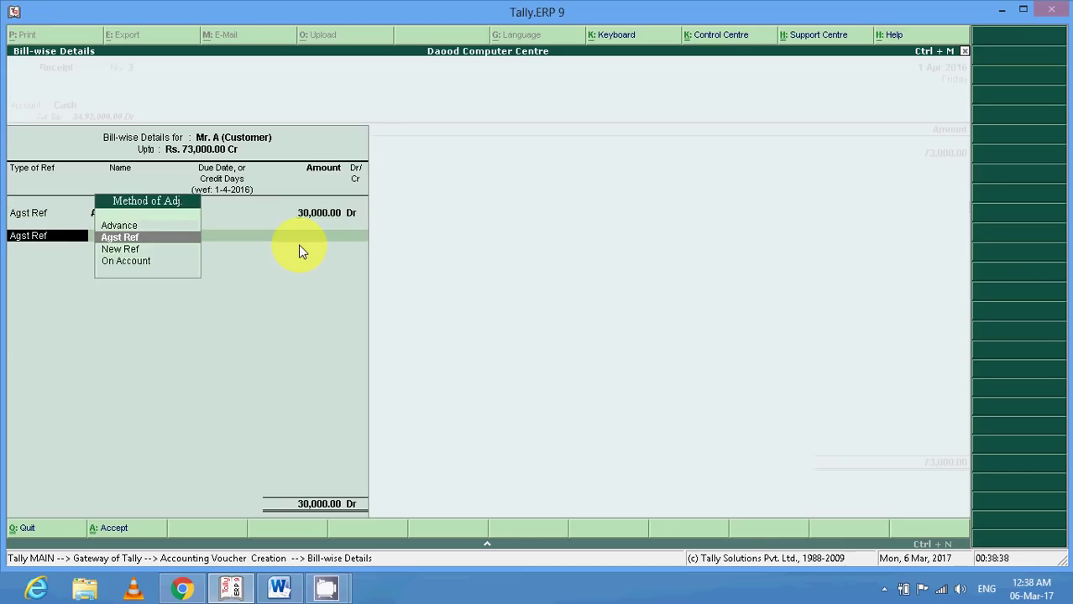
pyautogui.press('Return')
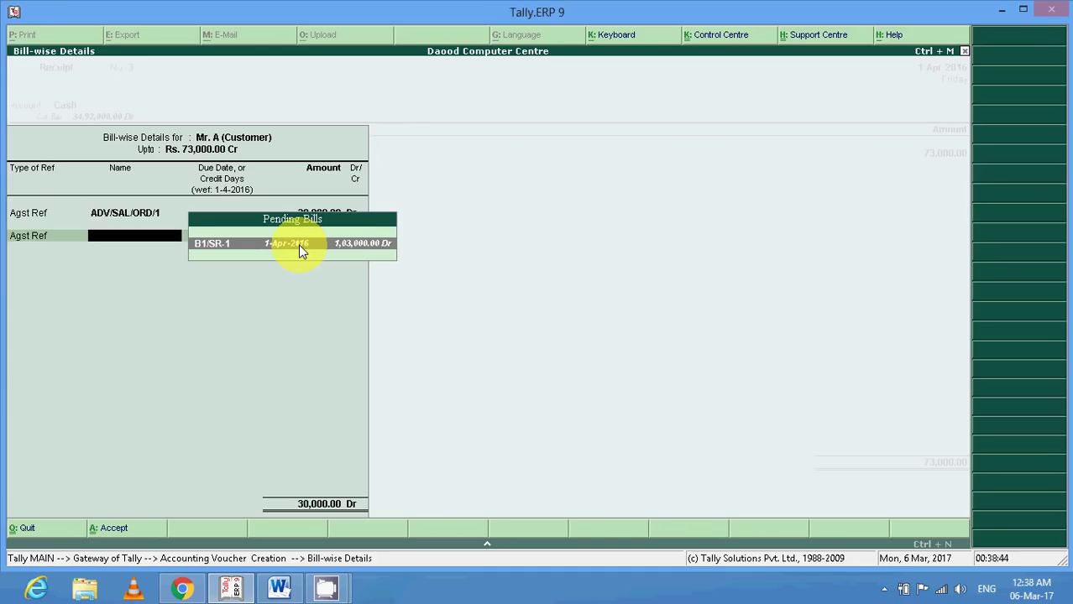
pyautogui.press('Return')
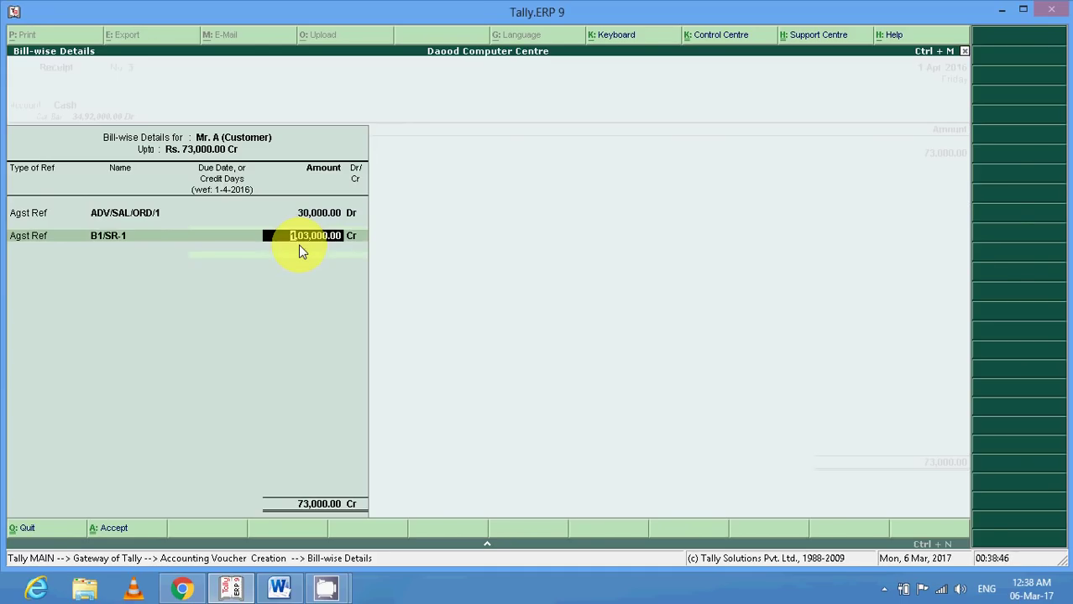
pyautogui.press('Return')
pyautogui.press('Return')
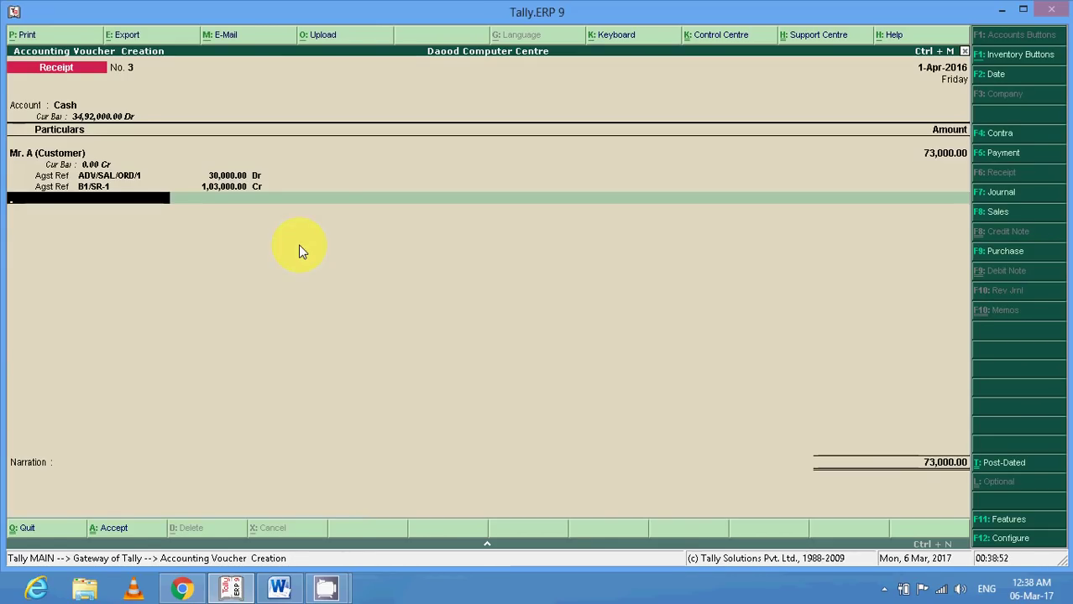
# Save the receipt without narration, quit to the Gateway of Tally, and check the Word notes.
pyautogui.press('Return')
pyautogui.press('Return')
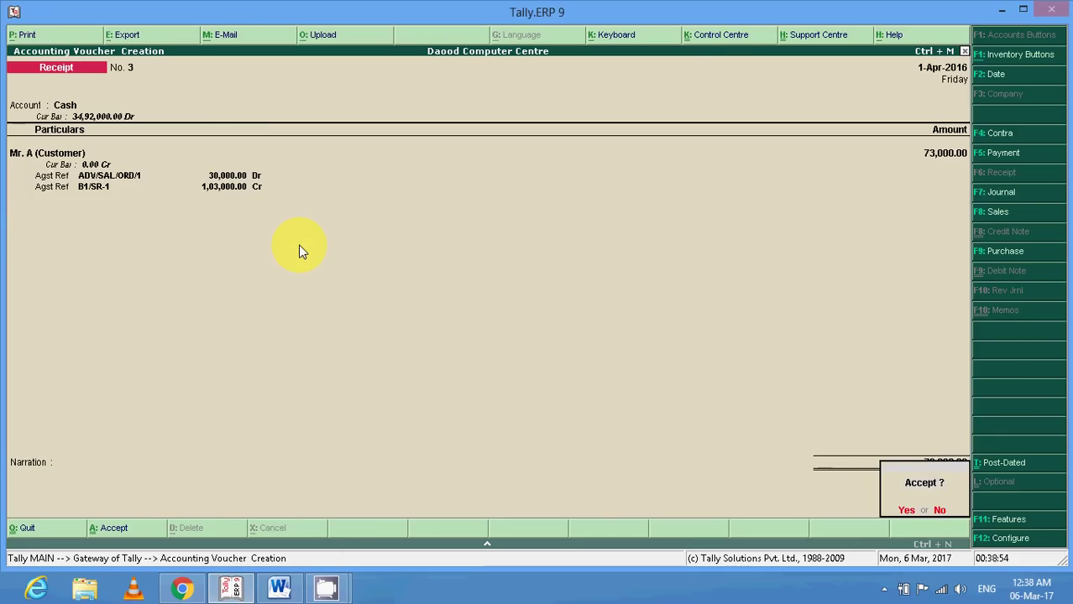
pyautogui.press('Return')
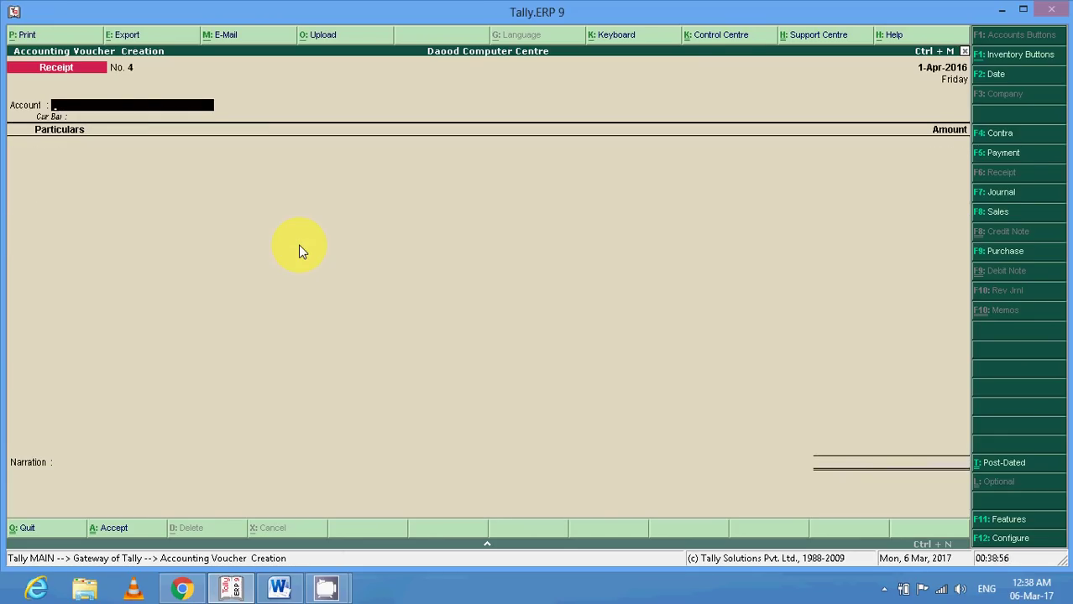
pyautogui.press('Escape')
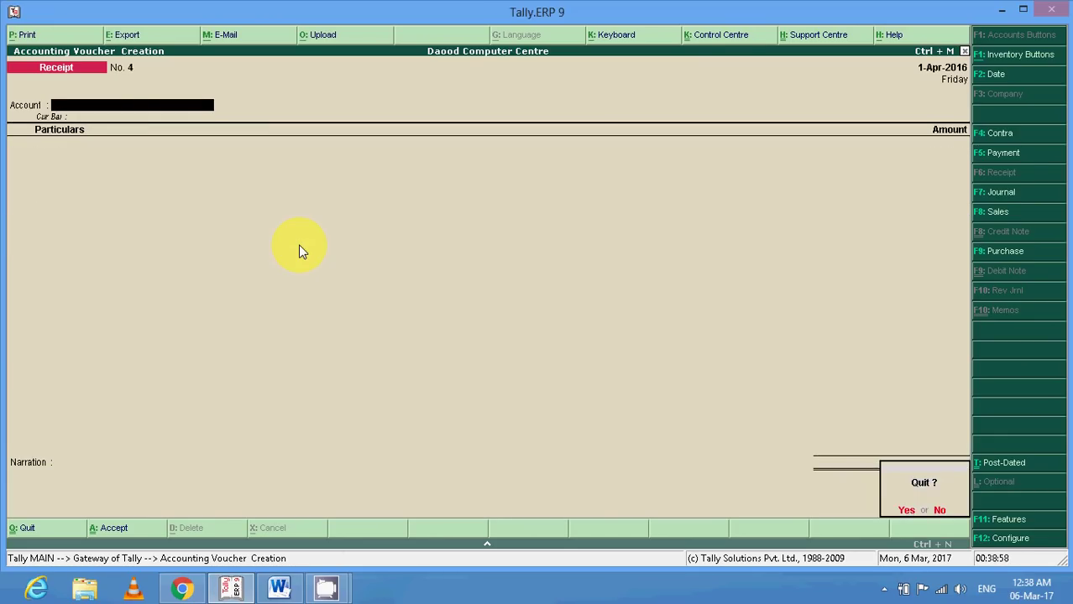
pyautogui.press('Return')
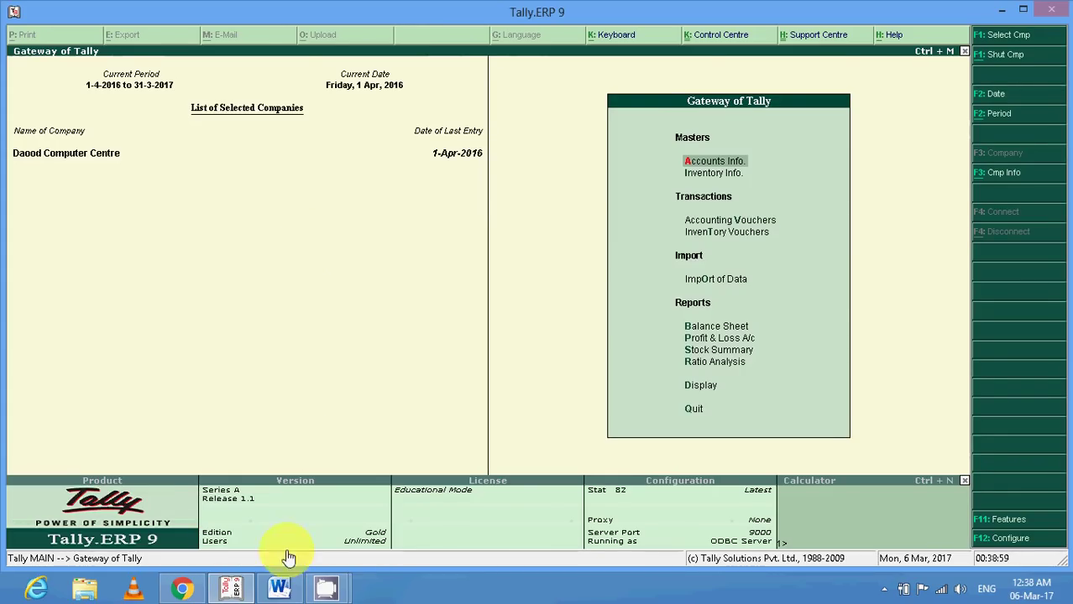
pyautogui.click(279, 587)
pyautogui.scroll(-1, 371, 405)
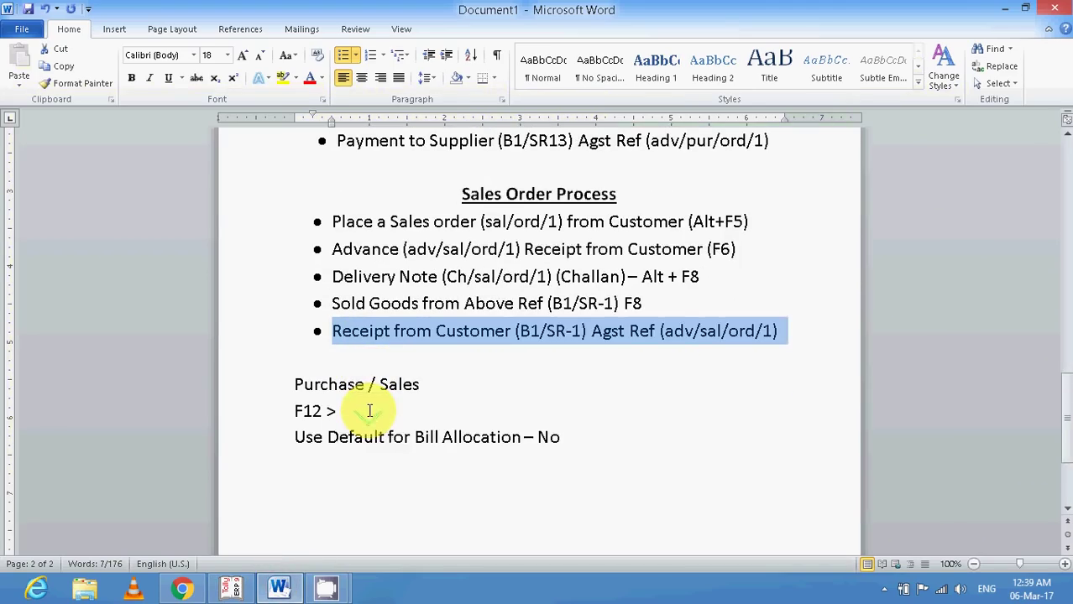
pyautogui.scroll(-1, 371, 406)
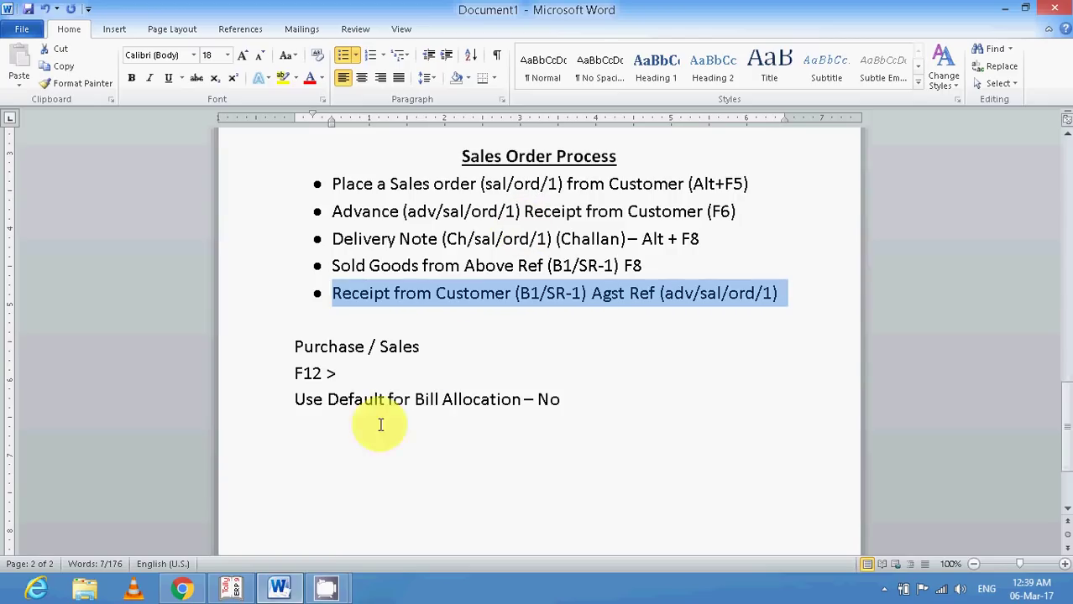
pyautogui.click(281, 586)
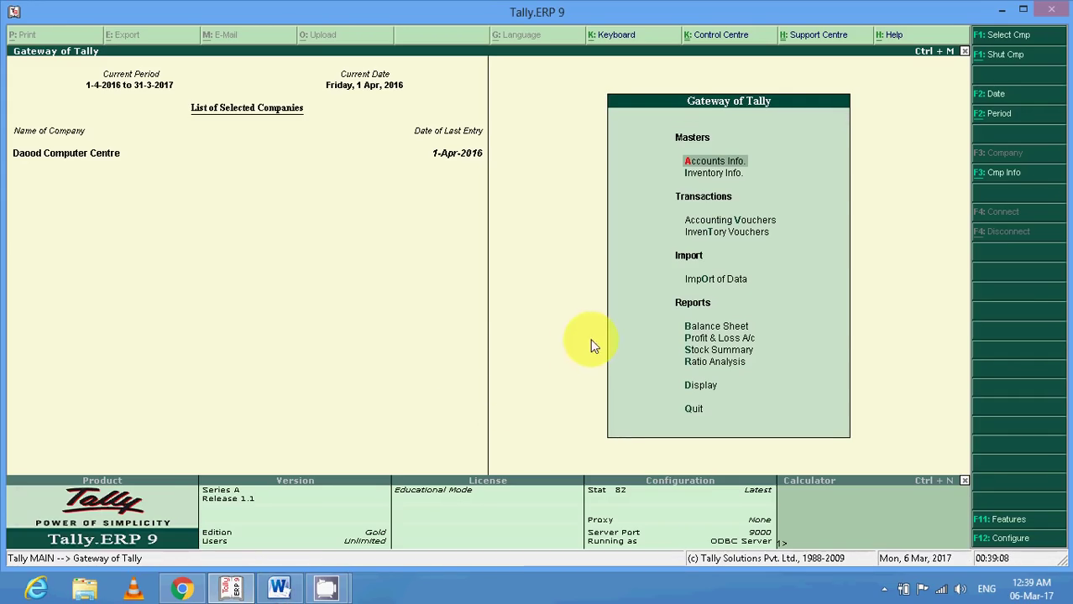
# Open Accounting Vouchers and page back past Receipt No. 3 to Sales voucher No. 1.
pyautogui.doubleClick(704, 223)
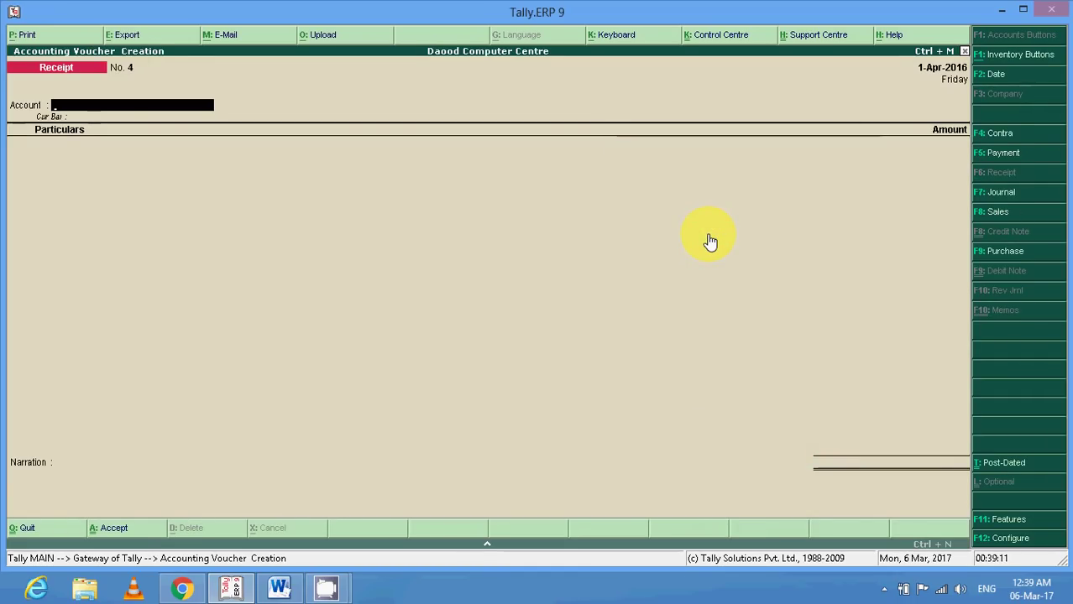
pyautogui.press('pageup')
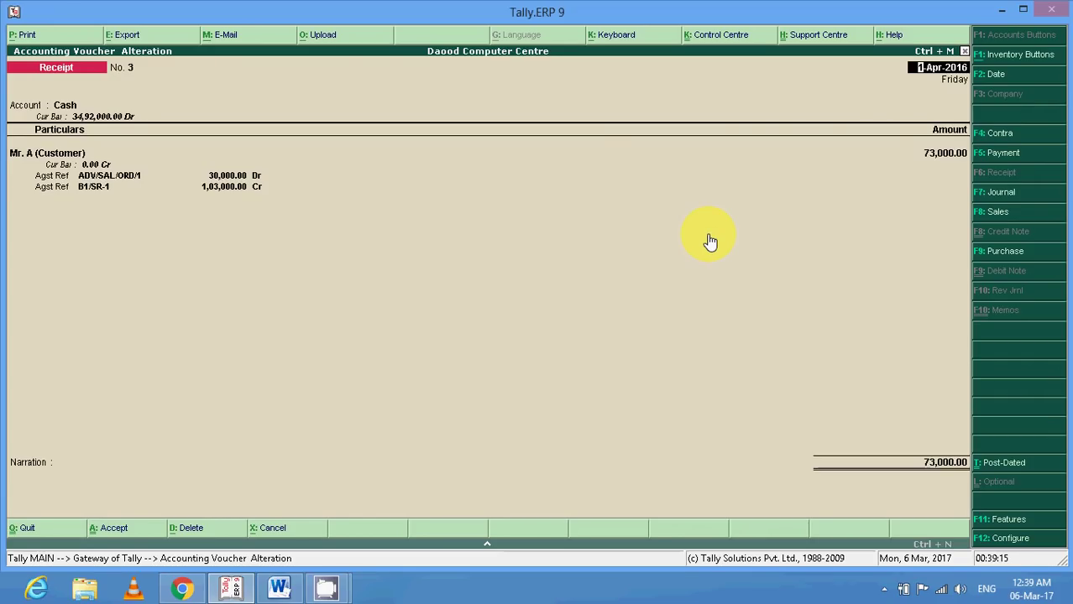
pyautogui.press('pageup')
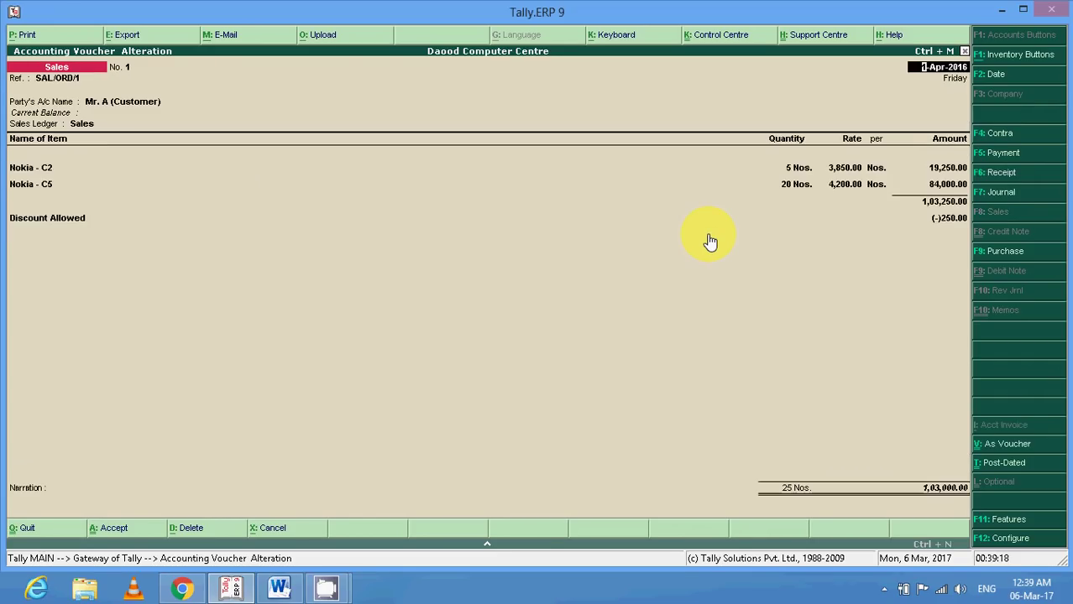
# Open the voucher's print settings, keeping print preview on and English as the print language.
pyautogui.click(28, 35)
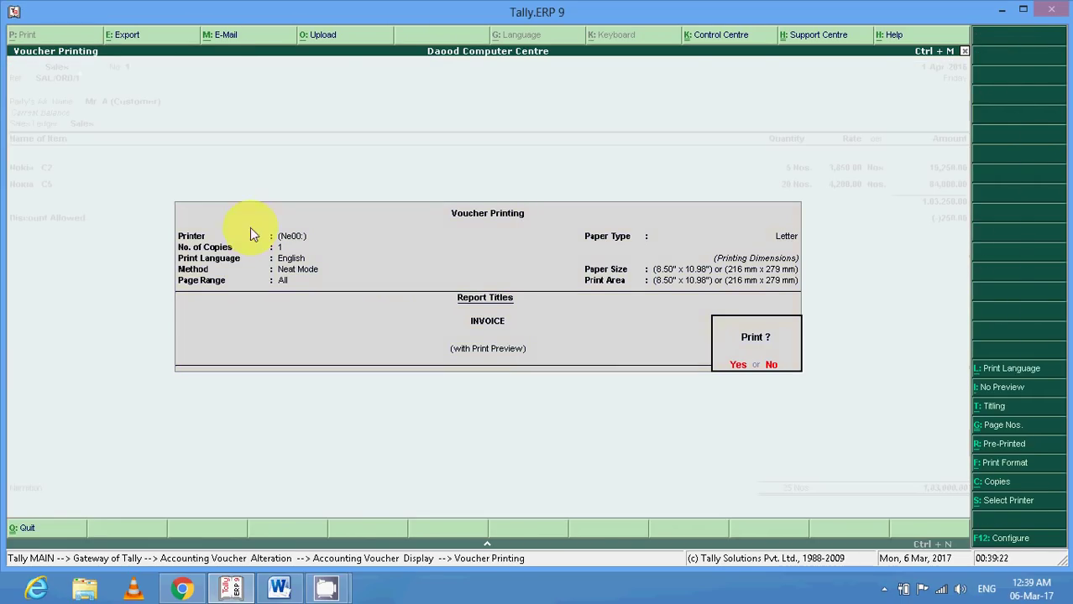
pyautogui.click(995, 391)
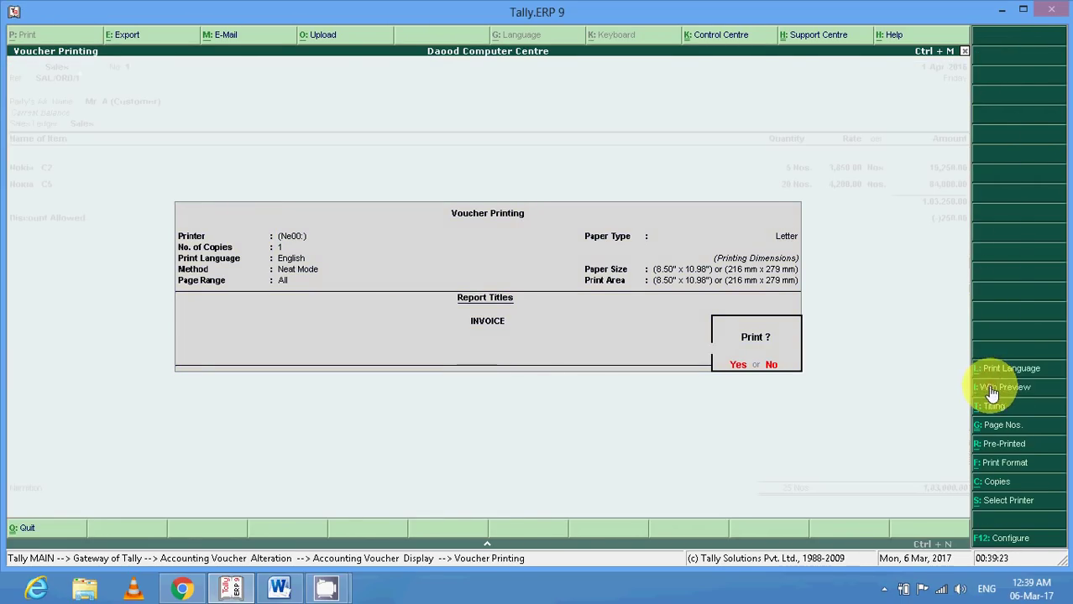
pyautogui.click(995, 391)
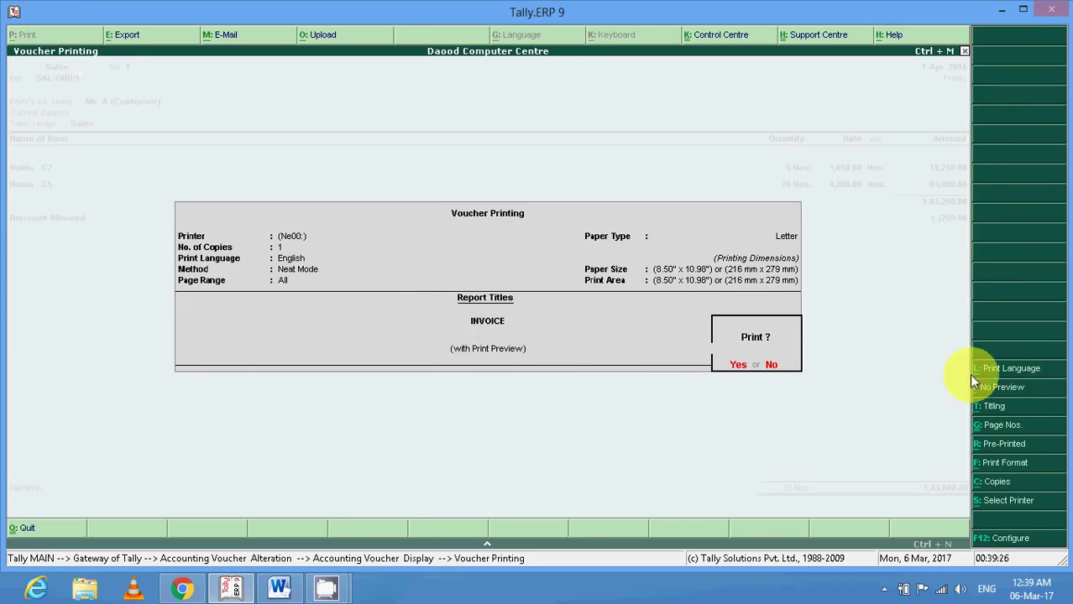
pyautogui.click(997, 369)
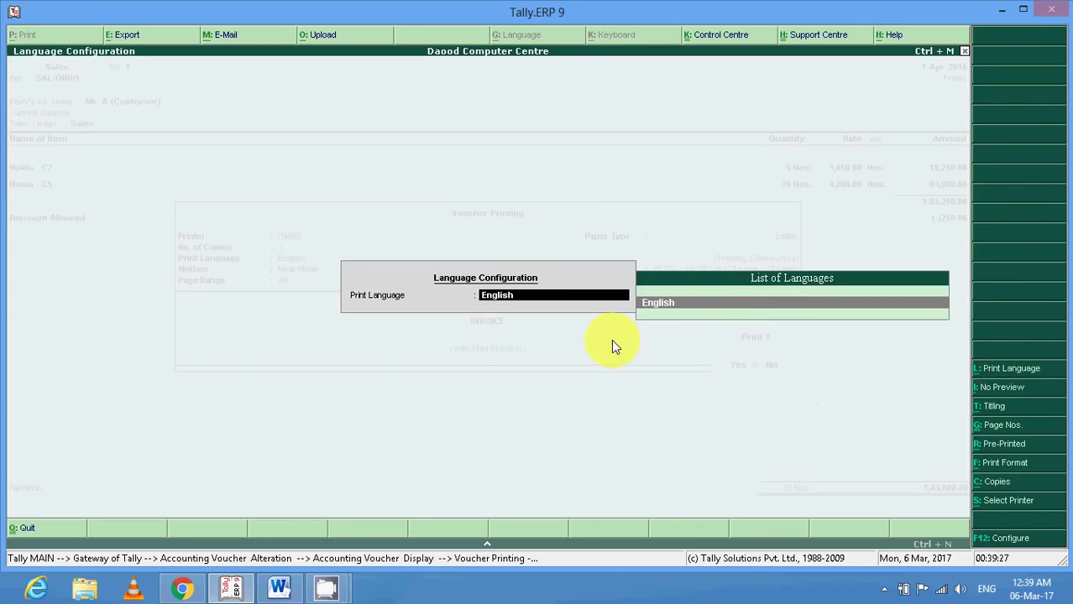
pyautogui.press('Return')
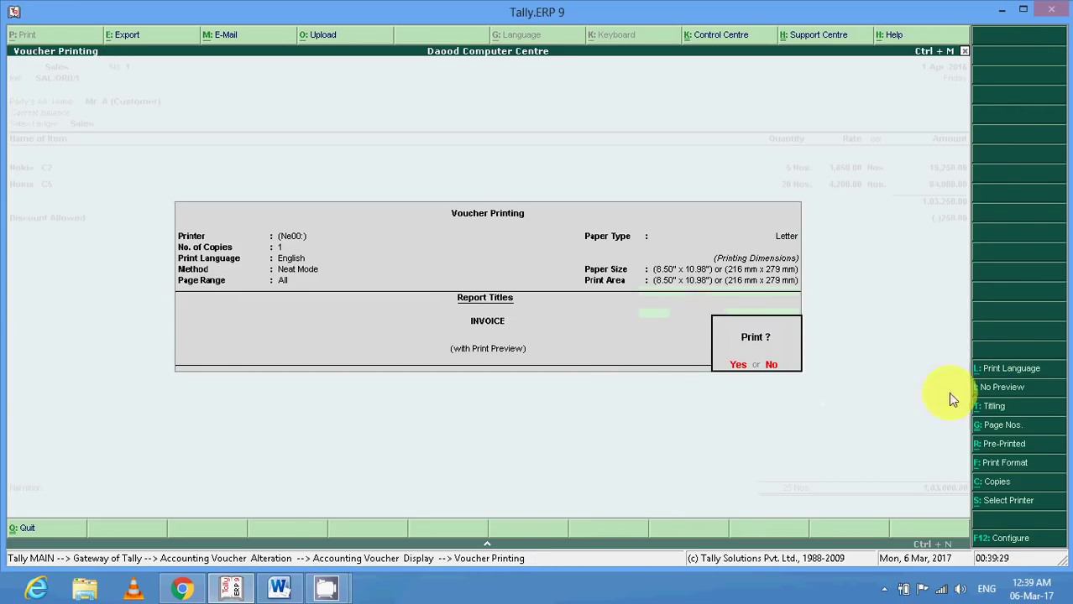
# Change the invoice report title to SALES INVOICE.
pyautogui.click(993, 406)
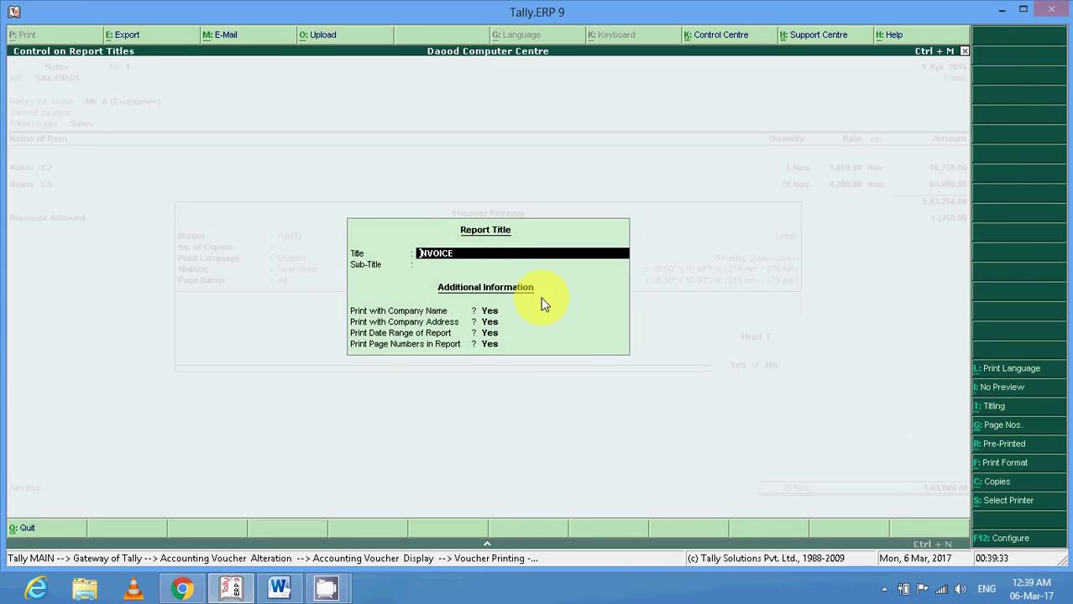
pyautogui.write('SALES INV')
pyautogui.press('Return')
pyautogui.press('Return')
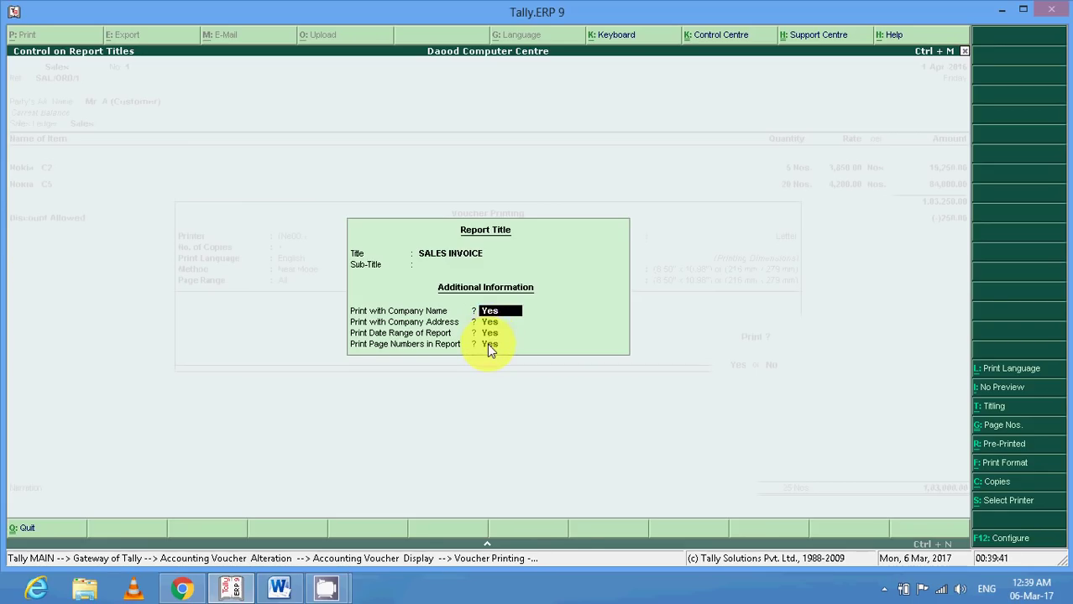
pyautogui.press('Return')
pyautogui.press('Return')
pyautogui.press('Return')
pyautogui.press('Return')
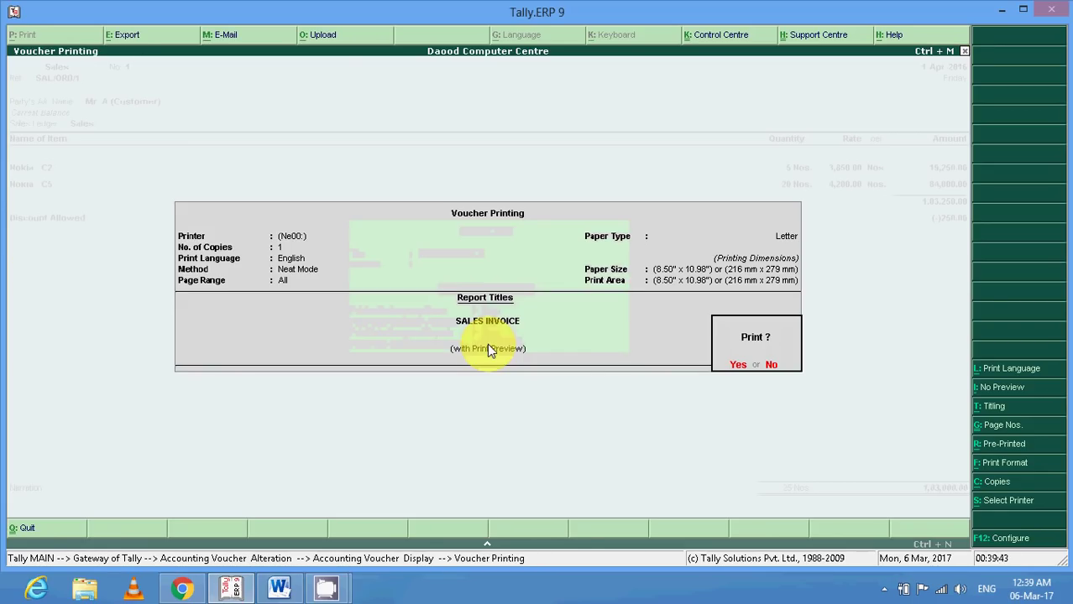
# Print all pages on pre-printed paper in Neat Mode with a single copy.
pyautogui.click(993, 427)
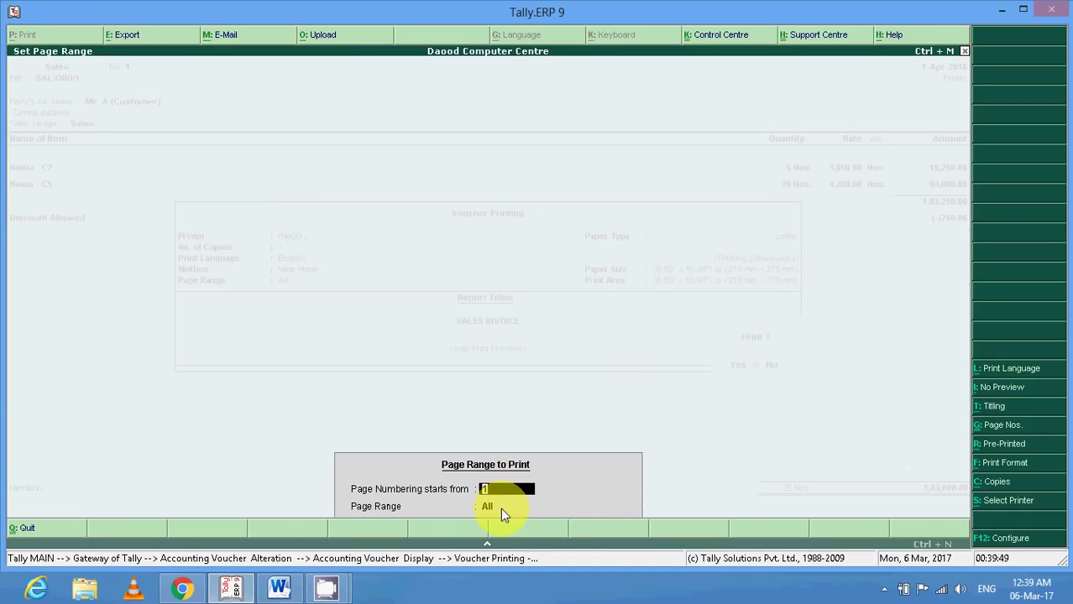
pyautogui.press('Return')
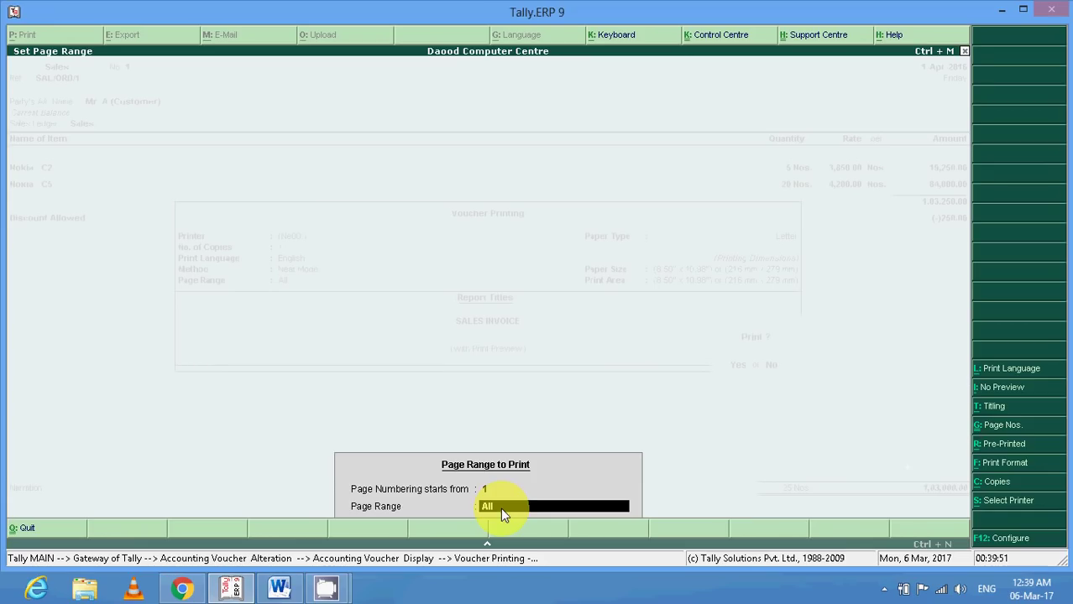
pyautogui.press('Return')
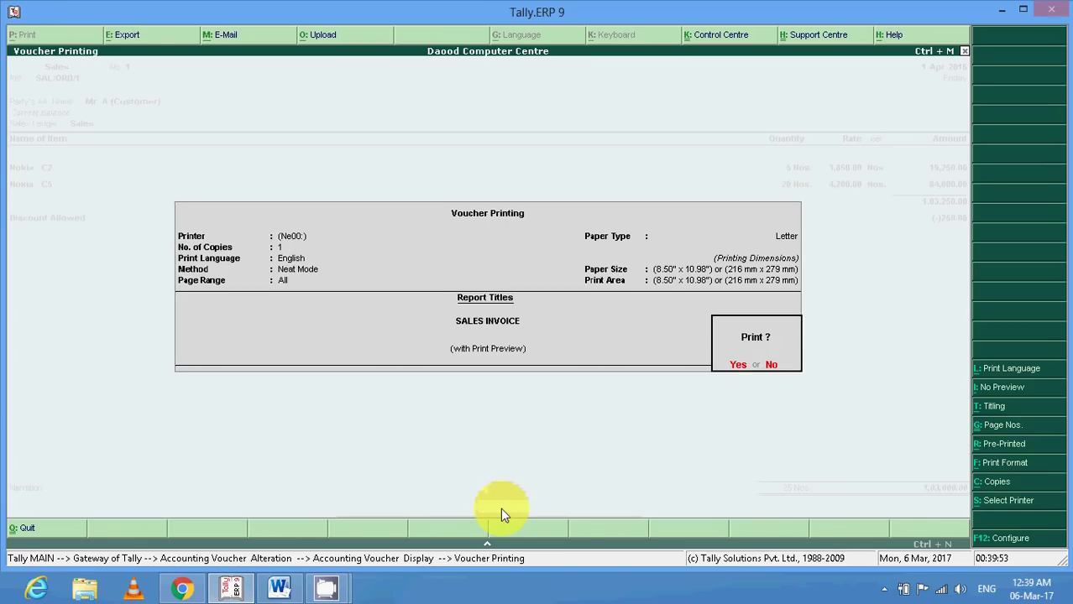
pyautogui.click(997, 445)
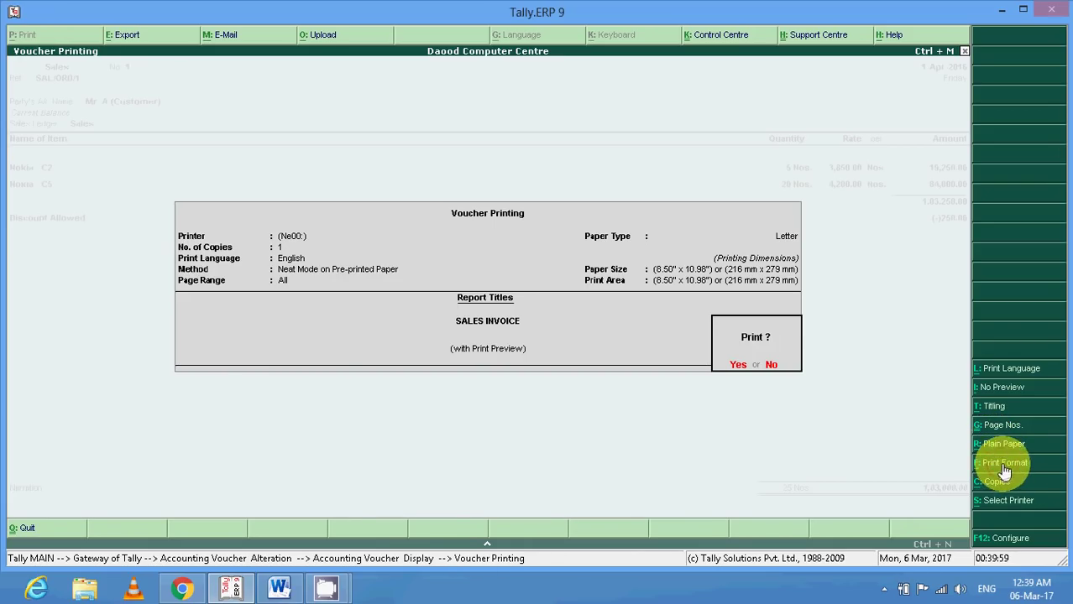
pyautogui.click(1005, 464)
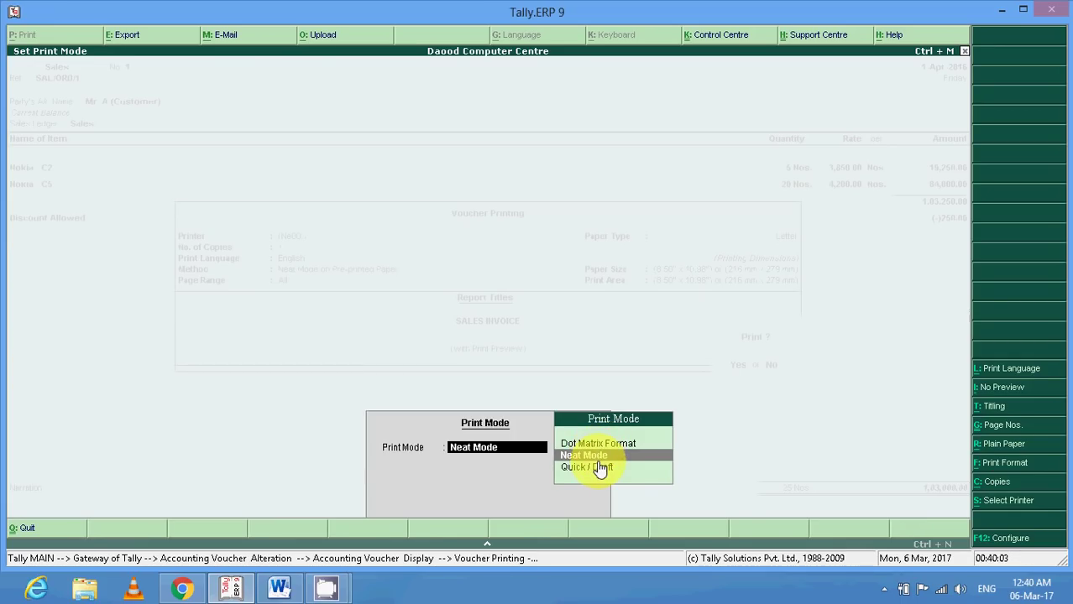
pyautogui.press('Return')
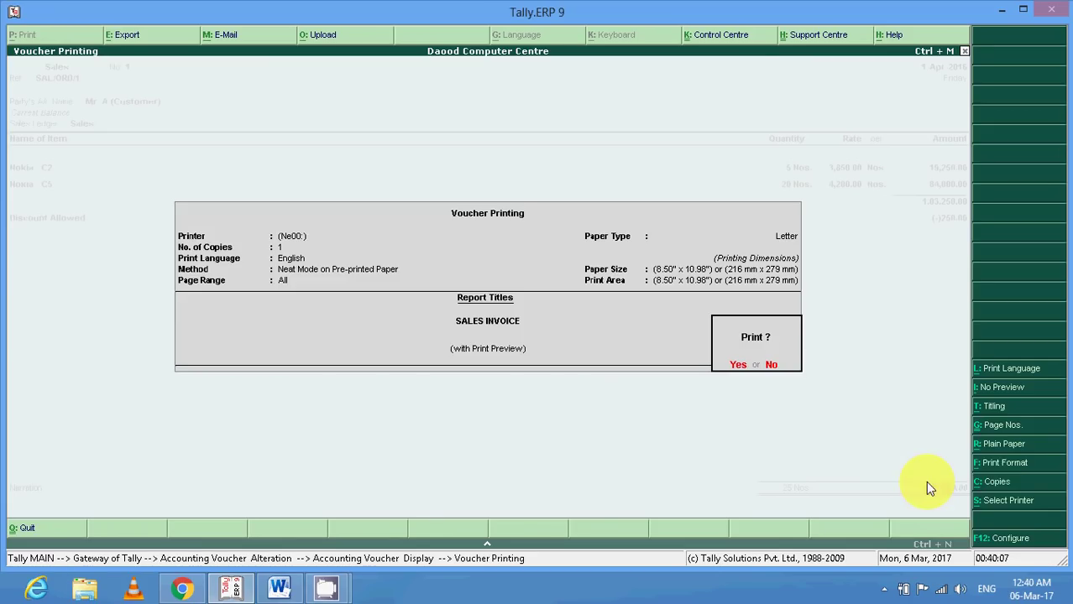
pyautogui.click(992, 483)
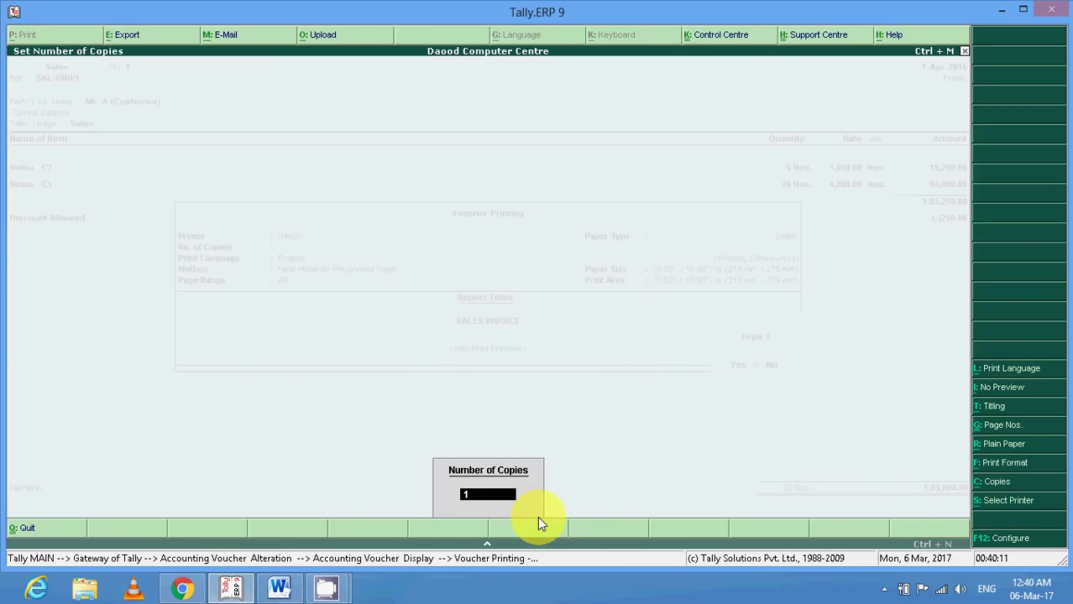
pyautogui.press('Return')
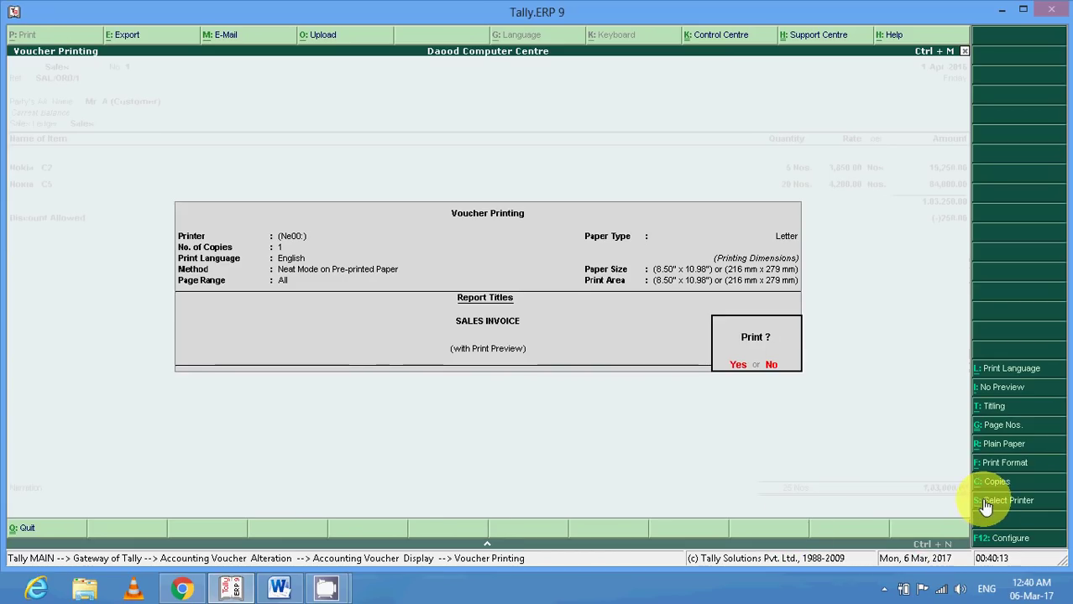
# Select Microsoft XPS Document Writer in portrait and review the invoice printing configuration unchanged.
pyautogui.click(999, 501)
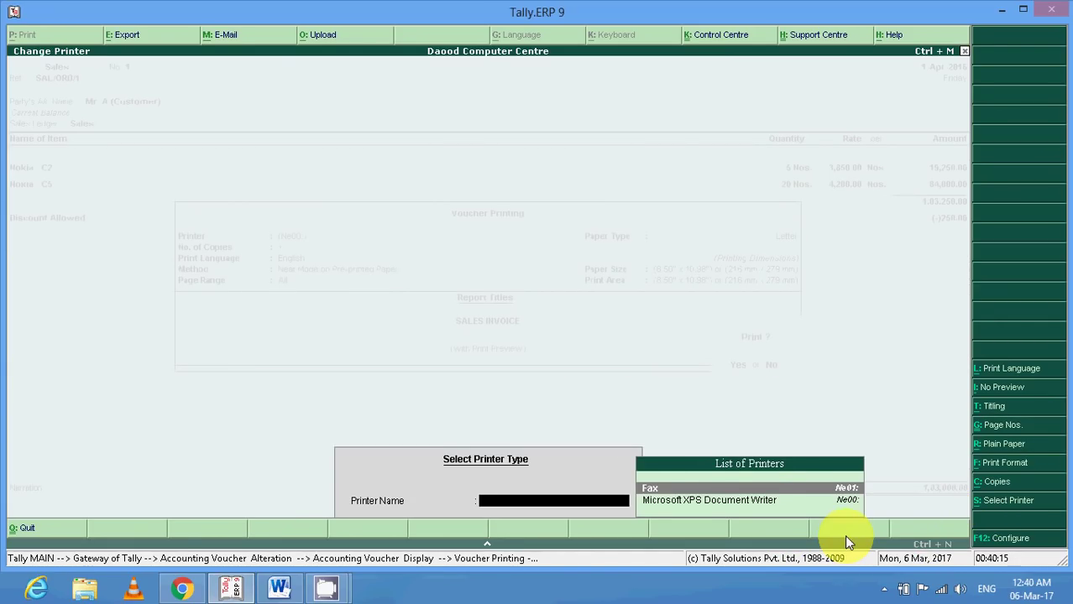
pyautogui.press('Down')
pyautogui.press('Up')
pyautogui.press('Down')
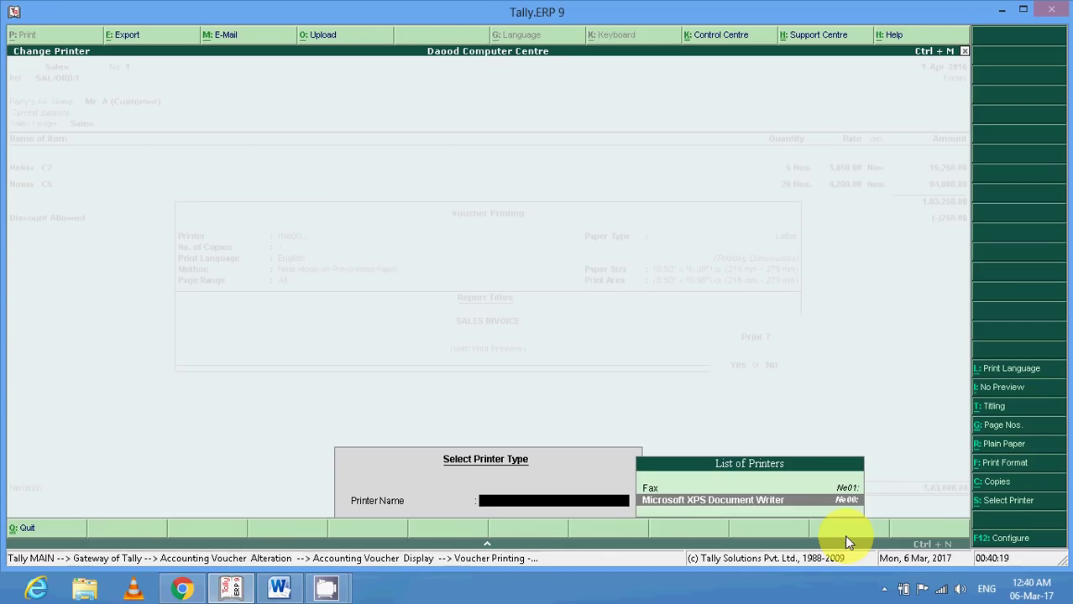
pyautogui.press('Return')
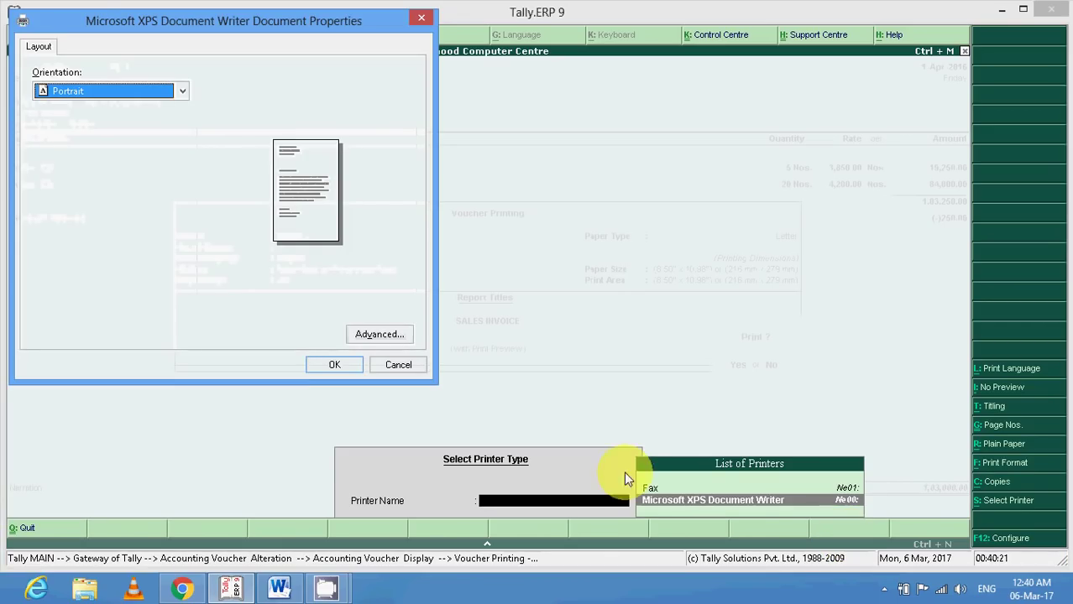
pyautogui.click(336, 366)
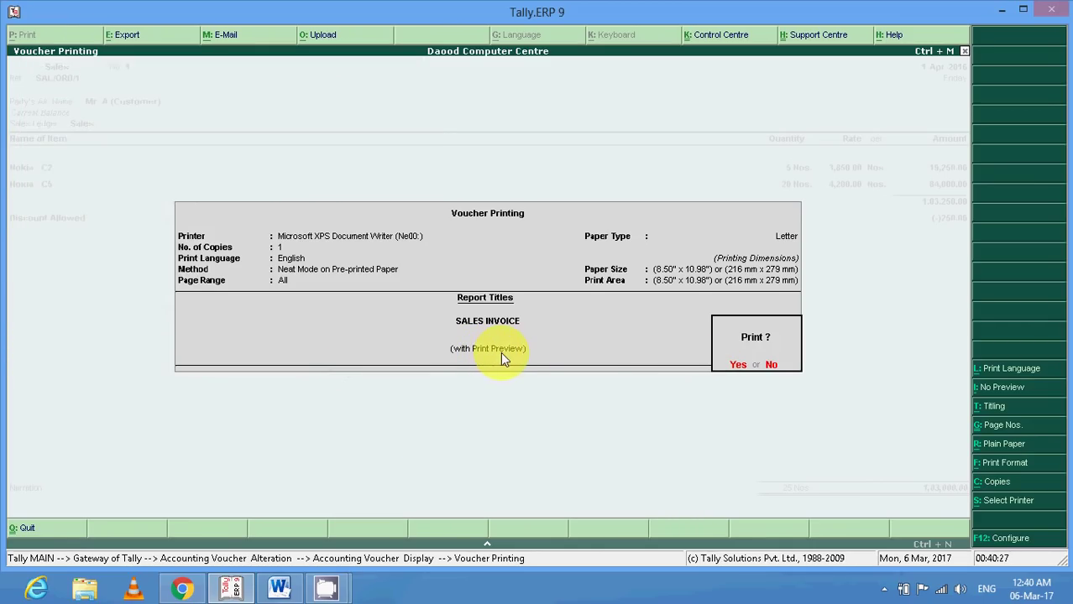
pyautogui.click(999, 544)
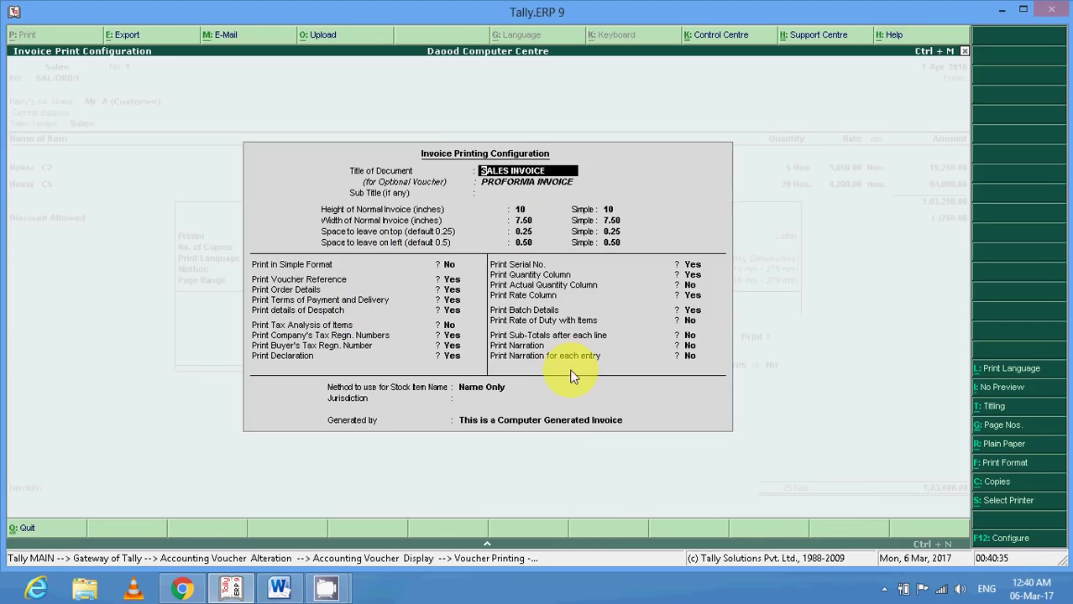
pyautogui.press('Escape')
pyautogui.press('Escape')
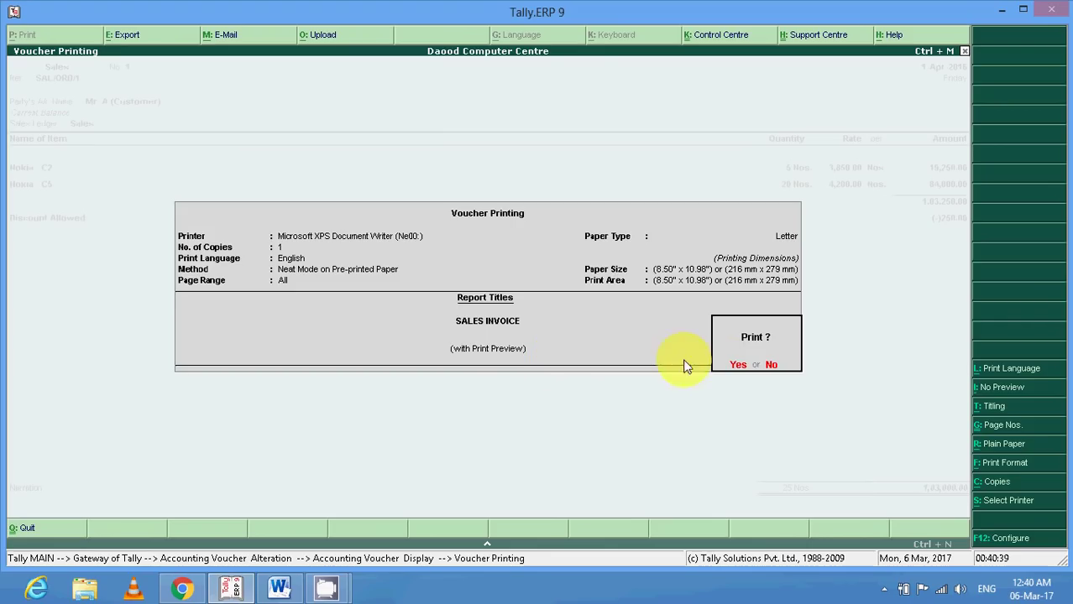
# Confirm printing and inspect the sales invoice preview at full page size.
pyautogui.click(735, 369)
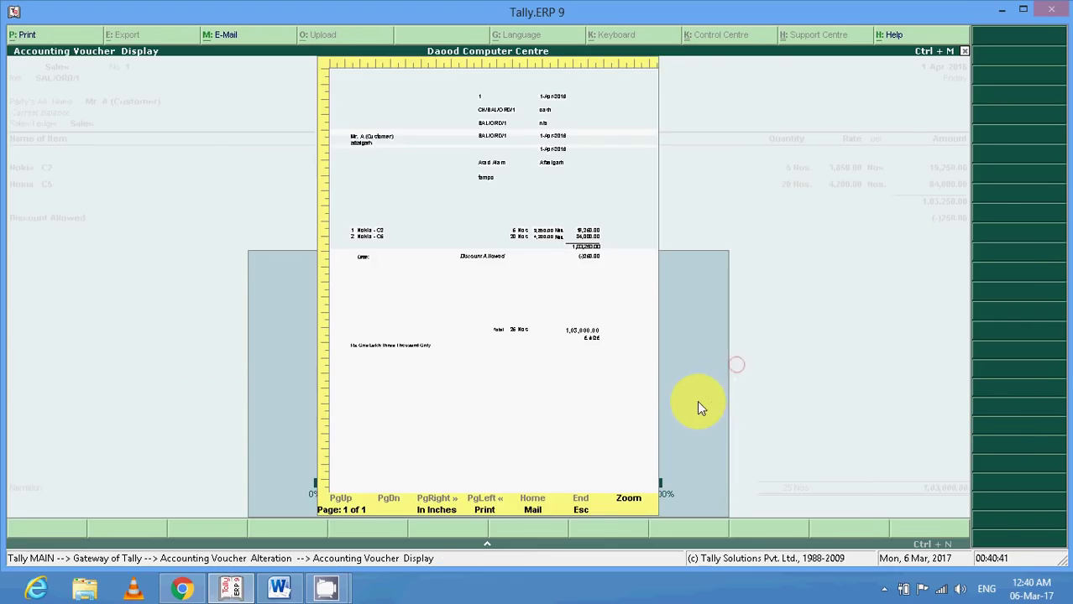
pyautogui.click(630, 500)
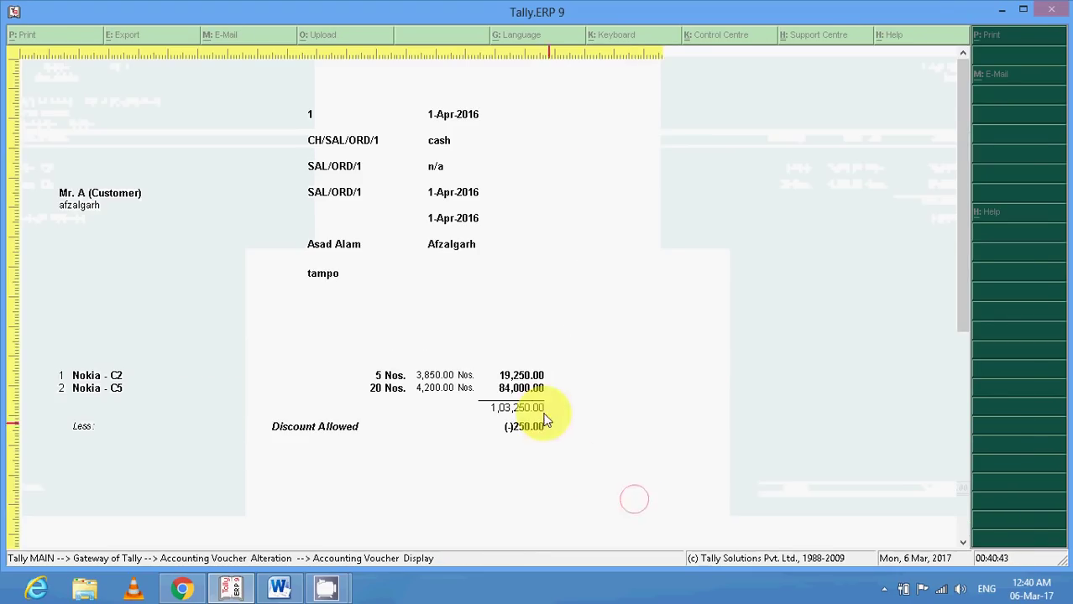
pyautogui.moveTo(956, 212); pyautogui.dragTo(934, 174)
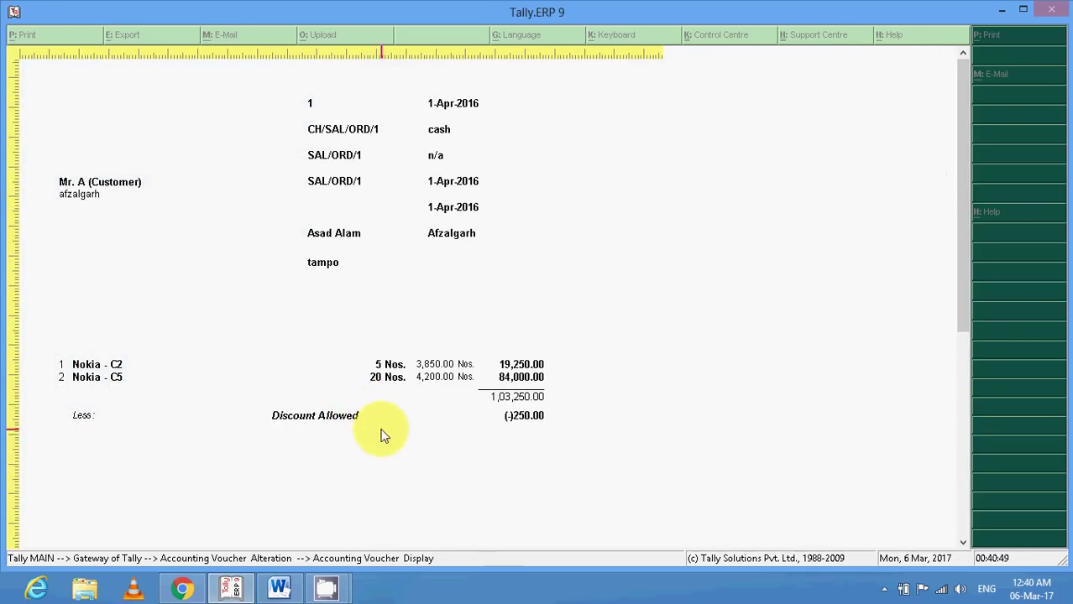
pyautogui.moveTo(962, 239); pyautogui.dragTo(957, 409)
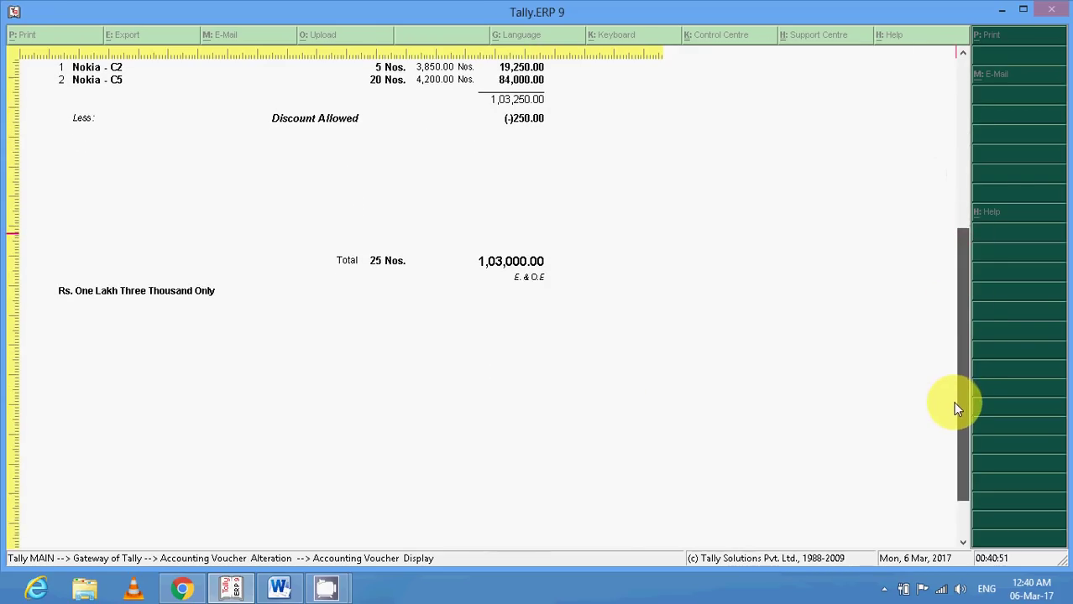
pyautogui.hotkey('alt', 'z')
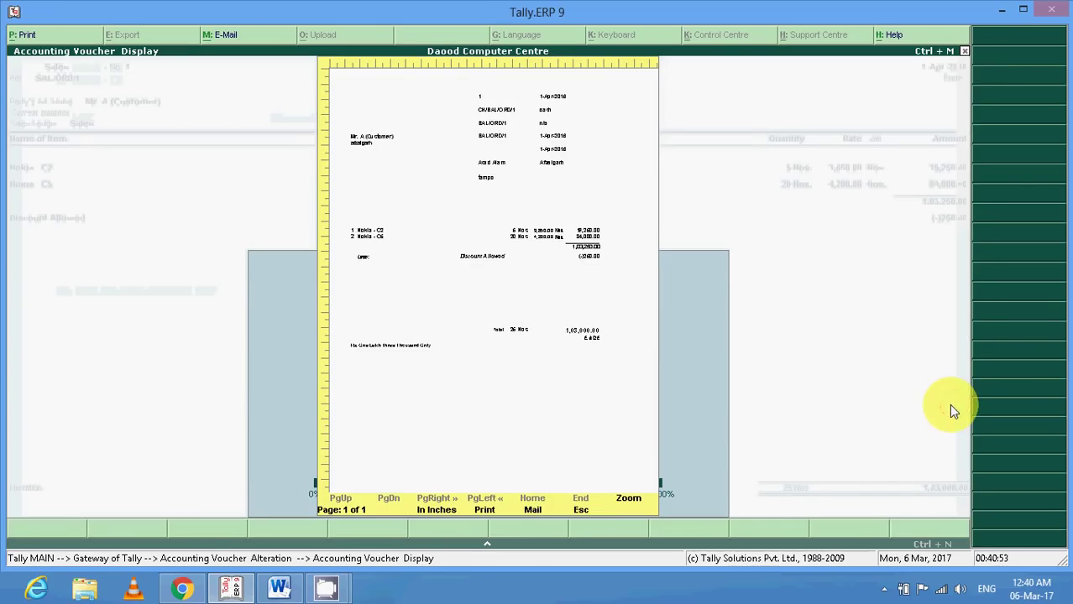
# Print the invoice, saving the OpenXPS output as SALE on the Desktop.
pyautogui.click(487, 511)
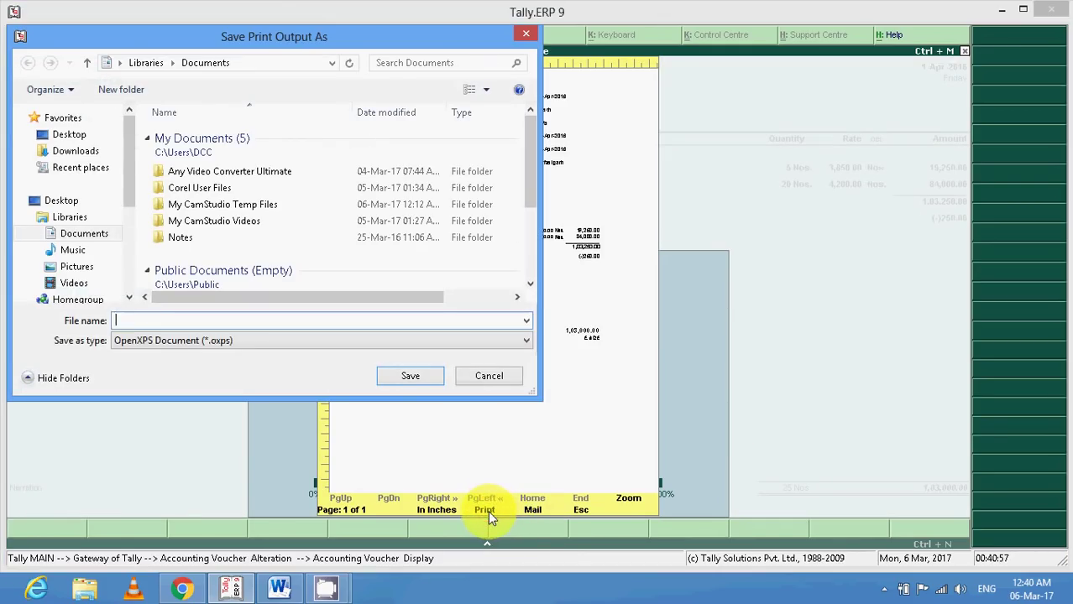
pyautogui.click(70, 135)
pyautogui.click(163, 320)
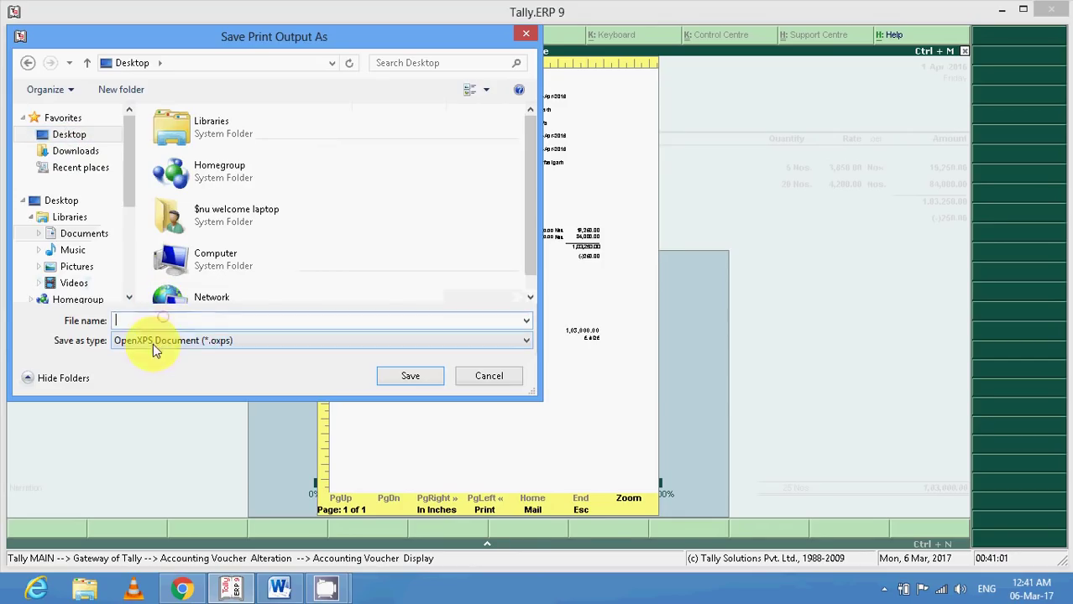
pyautogui.write('S')
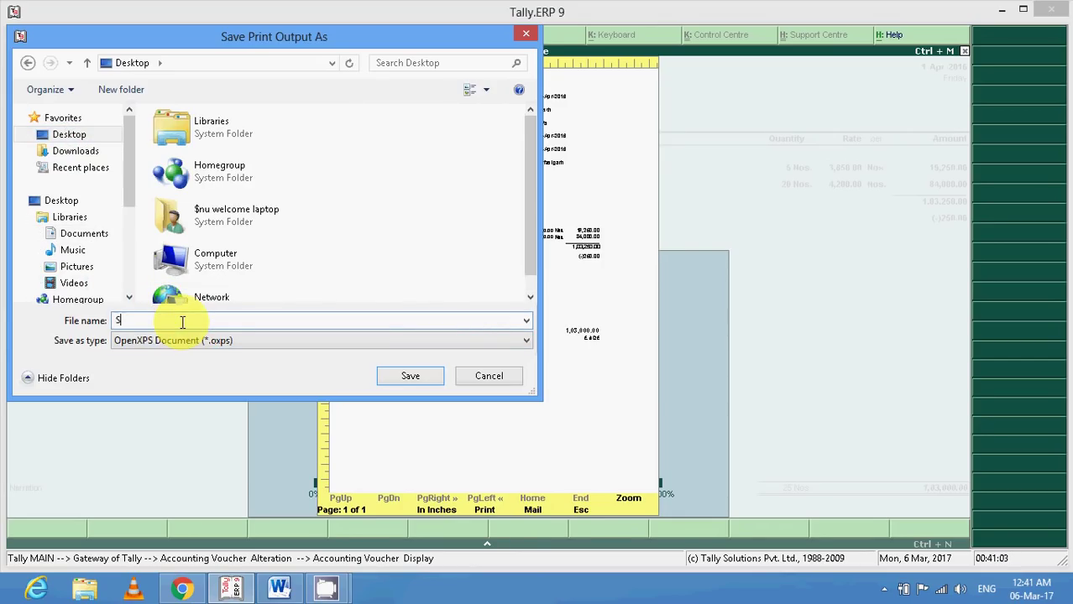
pyautogui.write('ALE')
pyautogui.press('Return')
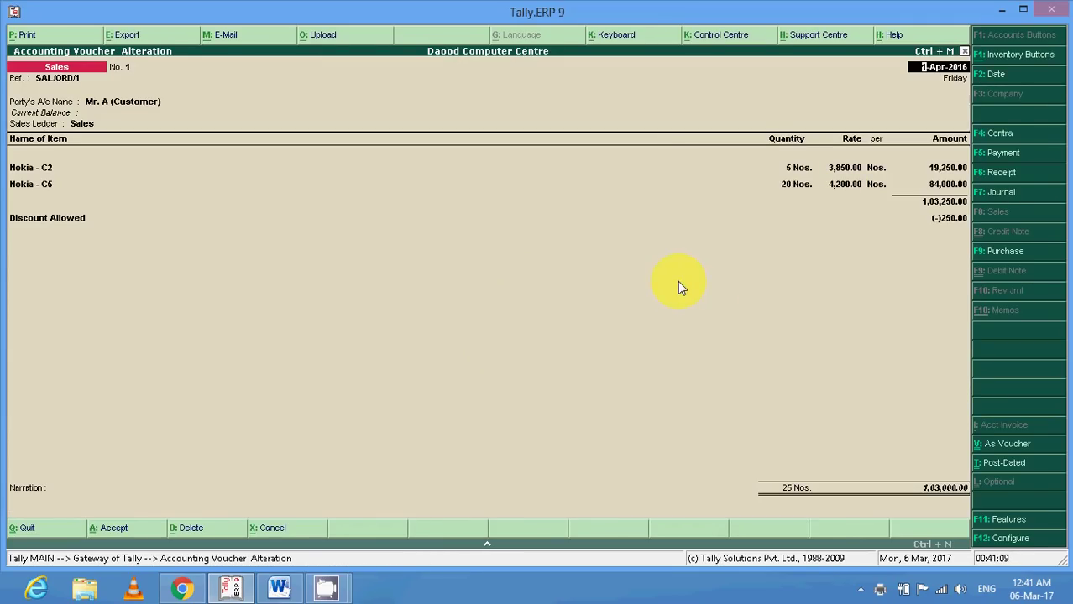
# Open SALE.oxps from the desktop in XPS Viewer and scroll through the 1,03,000.00 invoice.
pyautogui.click(1001, 10)
pyautogui.click(144, 244)
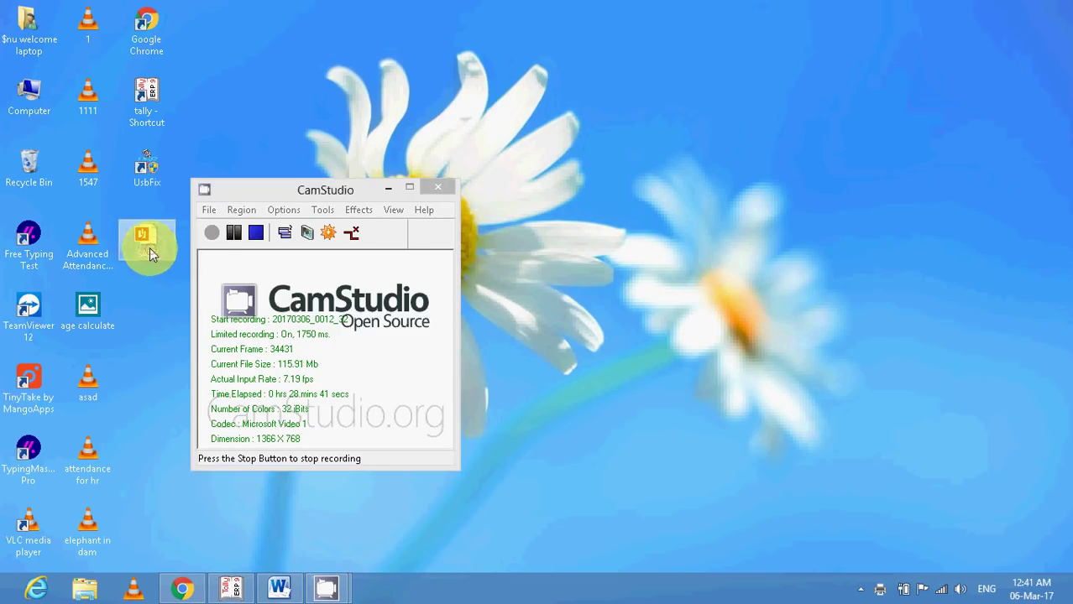
pyautogui.rightClick(151, 250)
pyautogui.moveTo(228, 296)
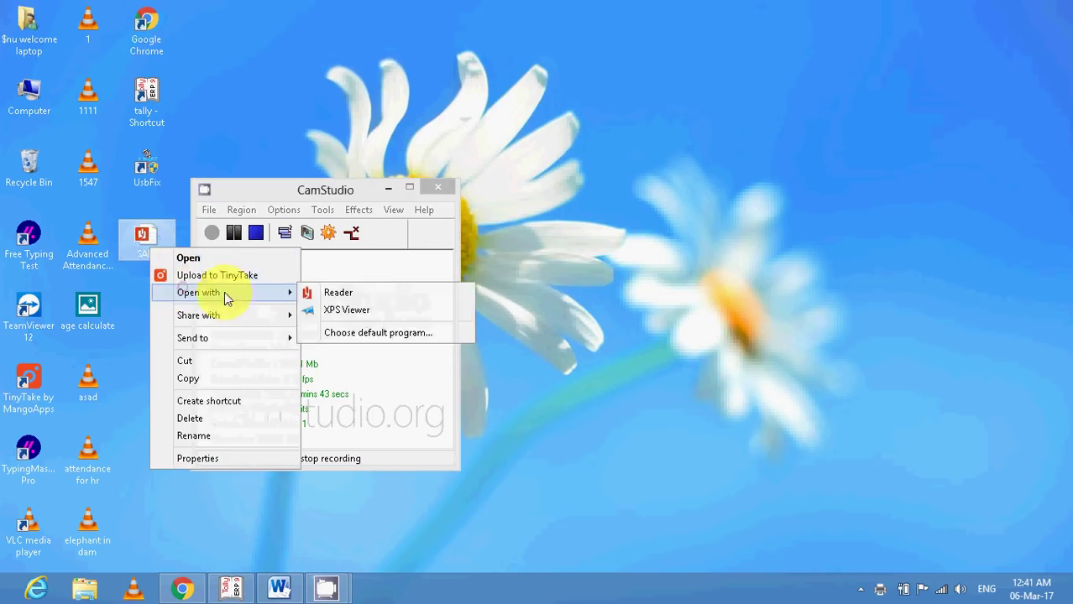
pyautogui.click(335, 310)
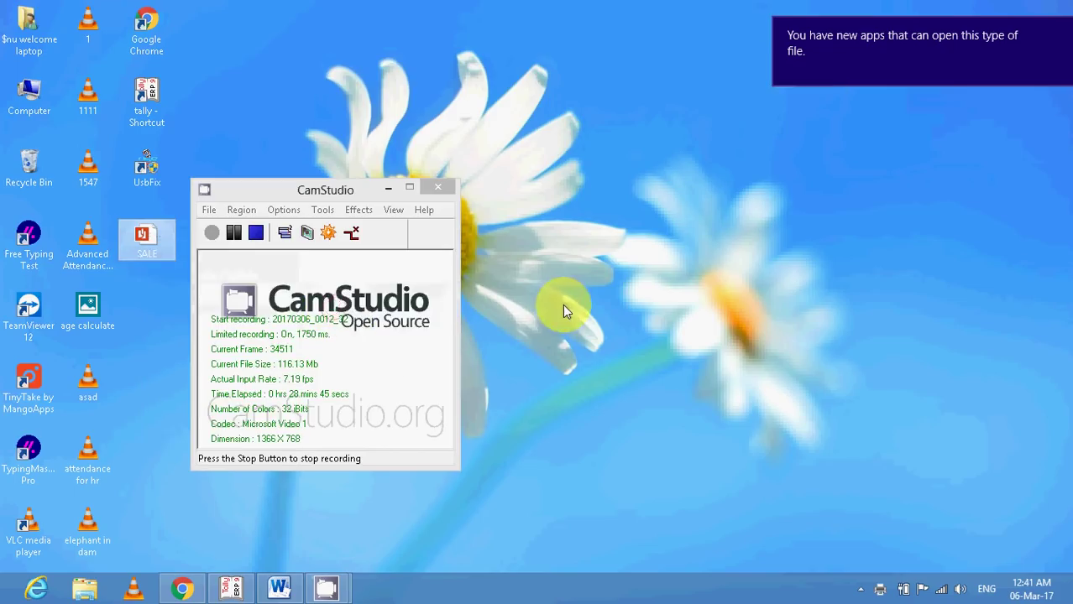
pyautogui.scroll(-10, 539, 273)
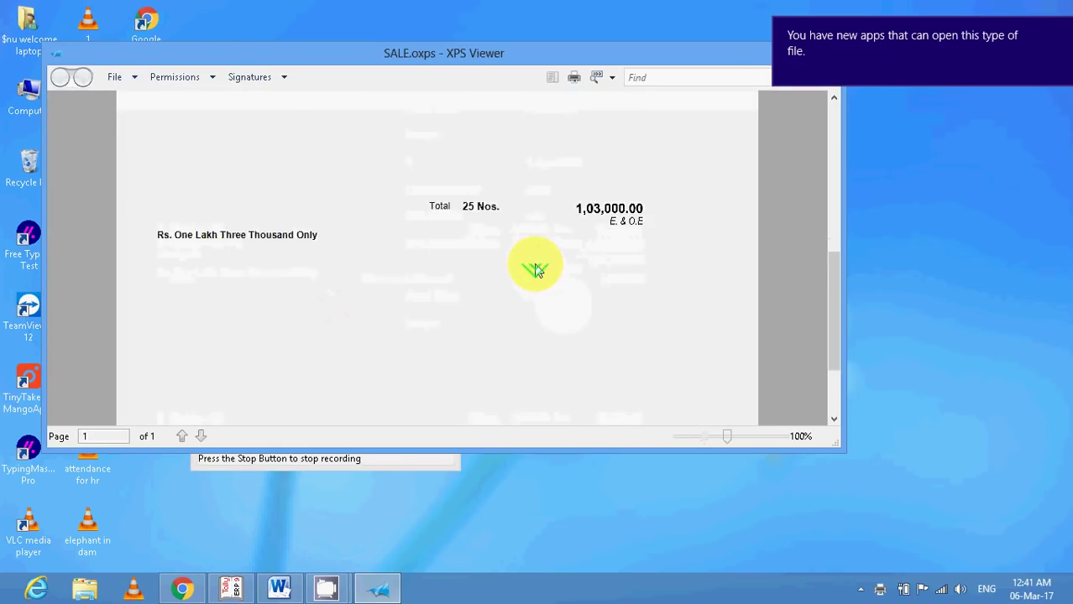
pyautogui.scroll(10, 537, 269)
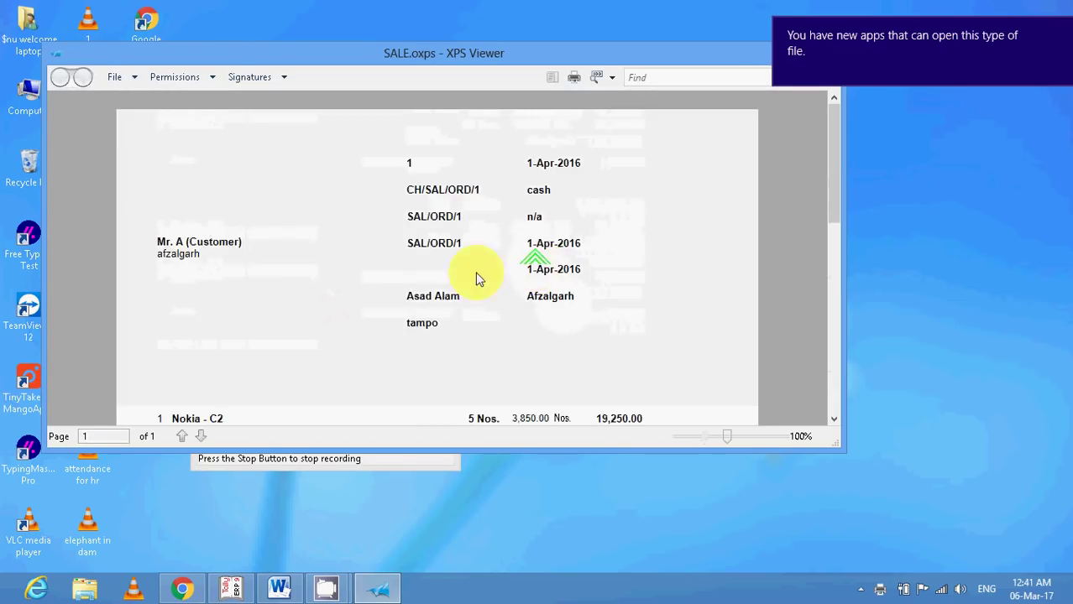
# Close XPS Viewer and return to Tally's Sales voucher No. 1.
pyautogui.moveTo(575, 58); pyautogui.dragTo(521, 65)
pyautogui.click(770, 59)
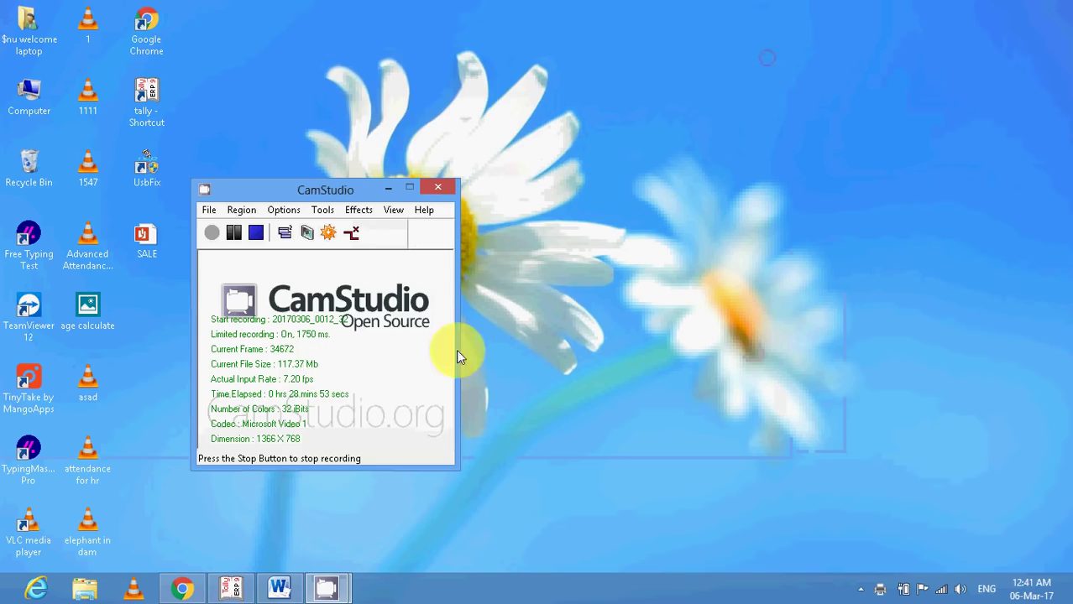
pyautogui.click(240, 592)
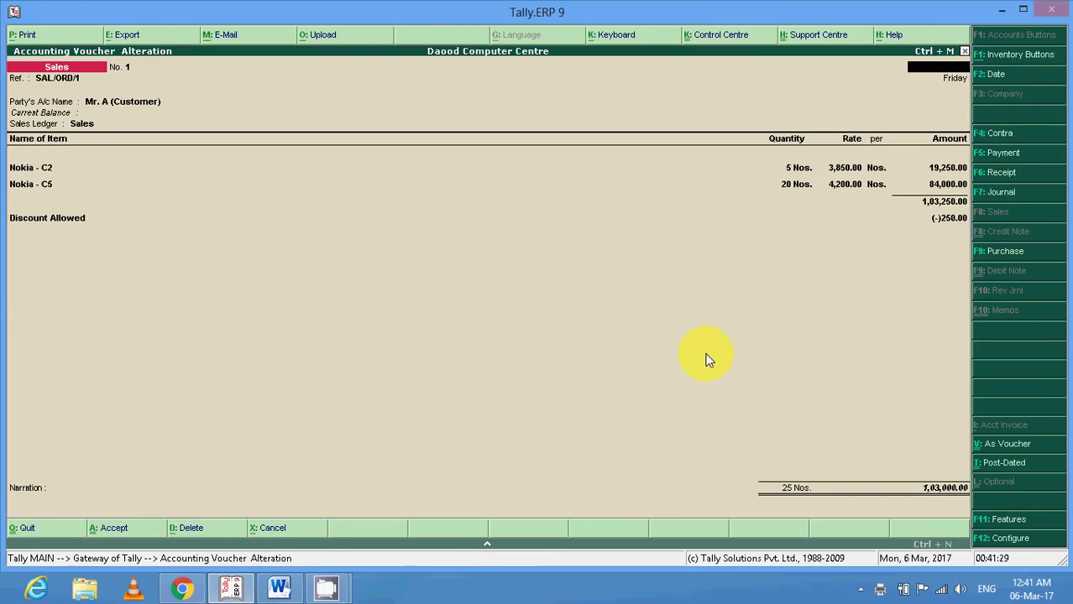
# Quit the sales voucher entry and return to the Gateway of Tally.
pyautogui.press('Escape')
pyautogui.press('Return')
pyautogui.press('Escape')
pyautogui.press('Return')
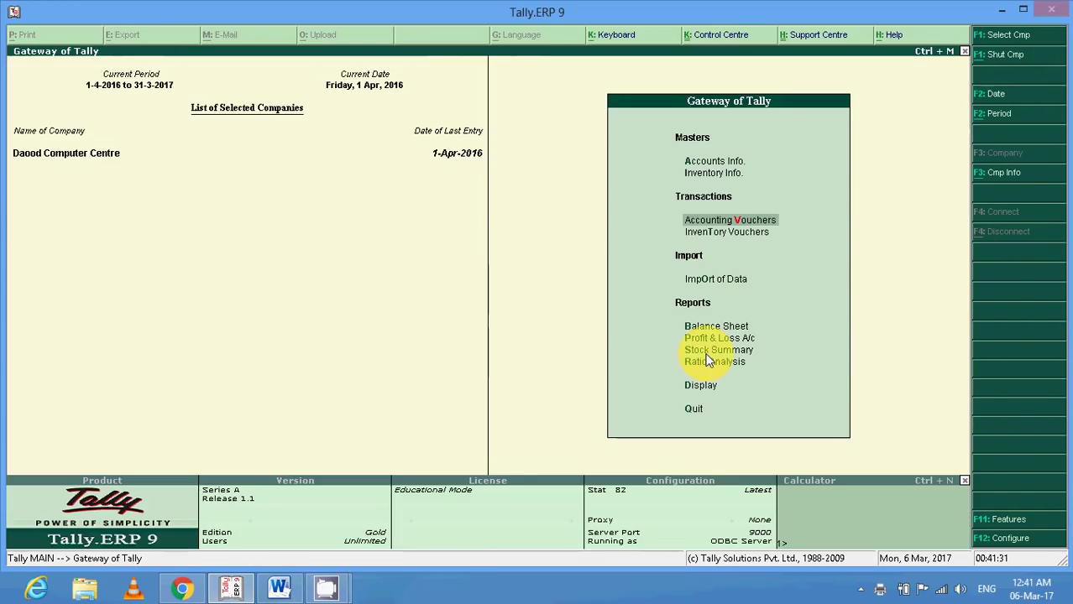
# Open Mr. A's sales order from Display > Inventory Books > Sales Orders Book.
pyautogui.press('Down')
pyautogui.press('Down')
pyautogui.press('Down')
pyautogui.press('Down')
pyautogui.press('Down')
pyautogui.press('Down')
pyautogui.press('Down')
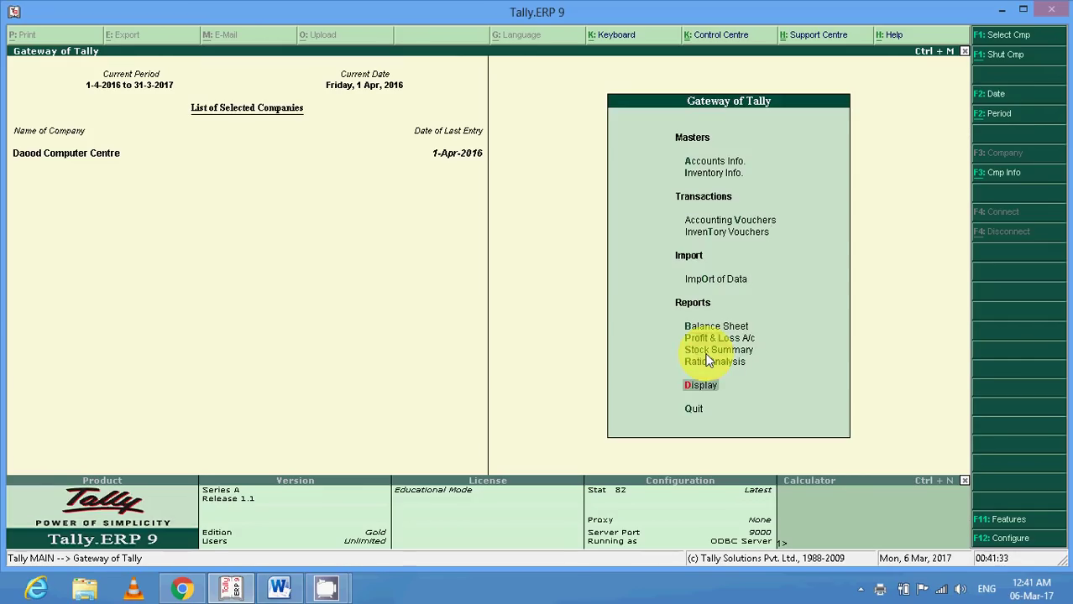
pyautogui.press('Return')
pyautogui.press('Down')
pyautogui.press('Down')
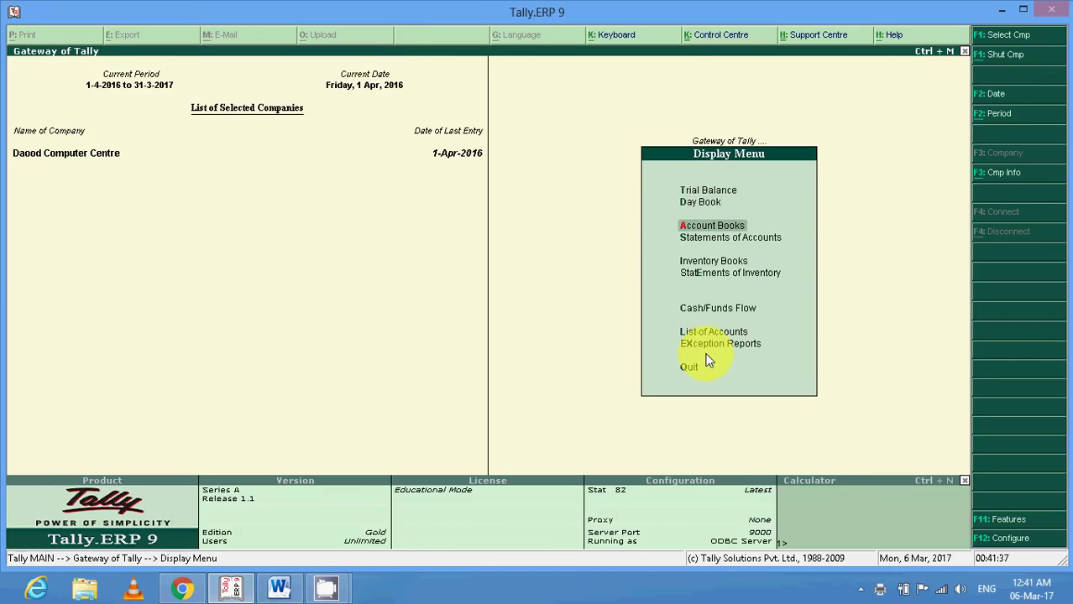
pyautogui.press('Down')
pyautogui.press('Down')
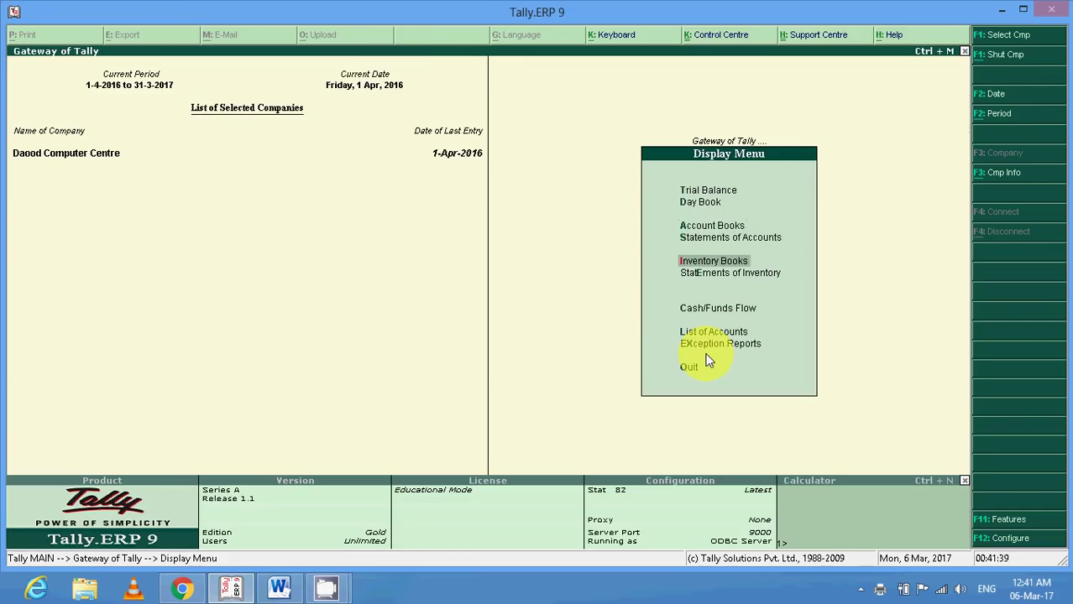
pyautogui.press('Return')
pyautogui.press('Down')
pyautogui.press('Down')
pyautogui.press('Return')
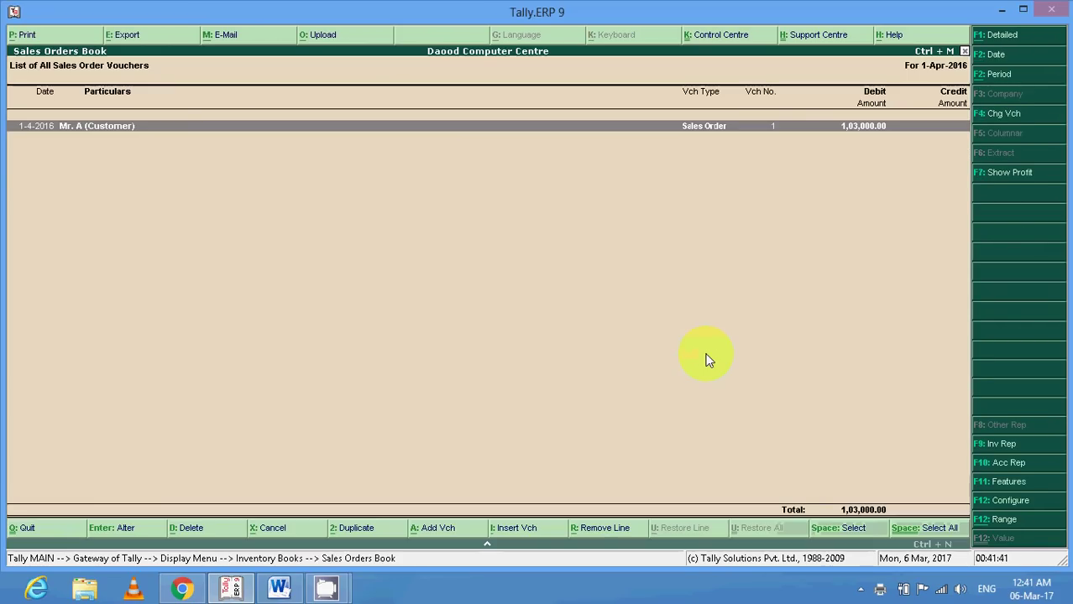
pyautogui.press('Return')
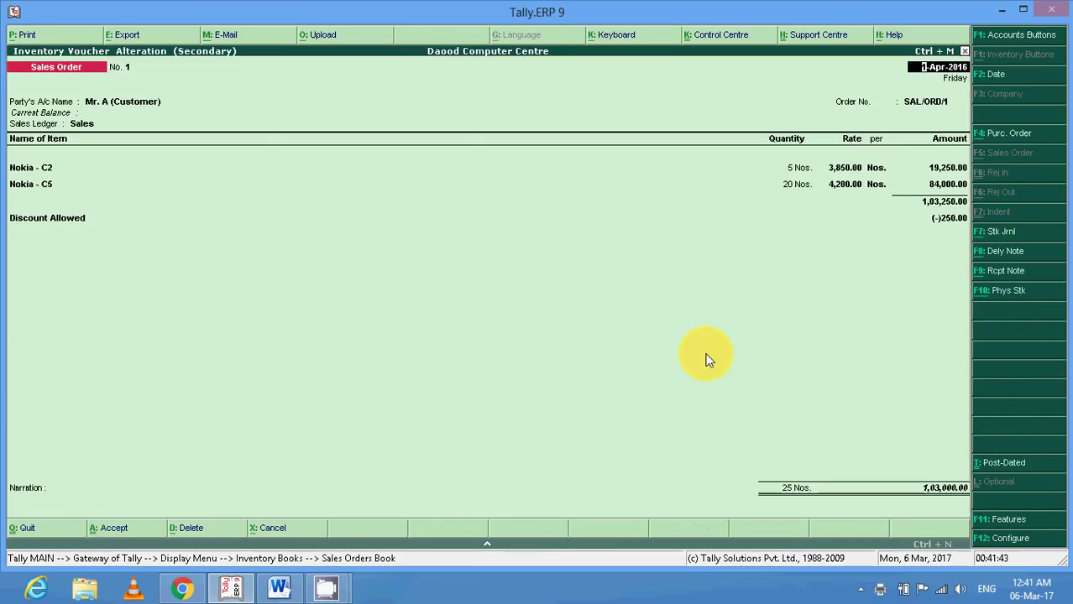
# Close the order and start a Stock Query from Statements of Inventory, listing the Nokia items.
pyautogui.press('Escape')
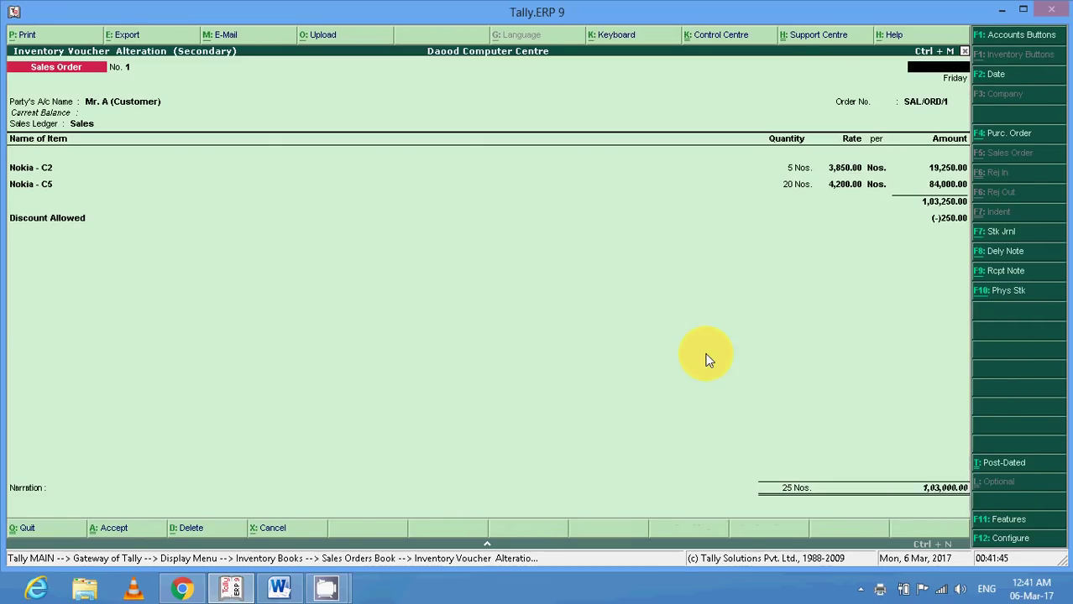
pyautogui.press('Escape')
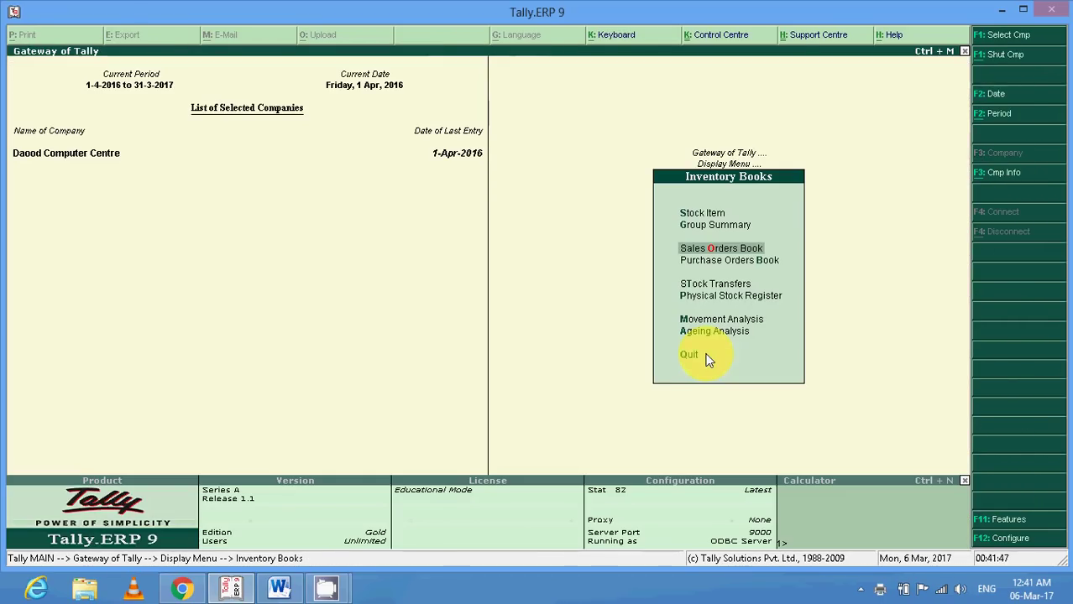
pyautogui.press('Down')
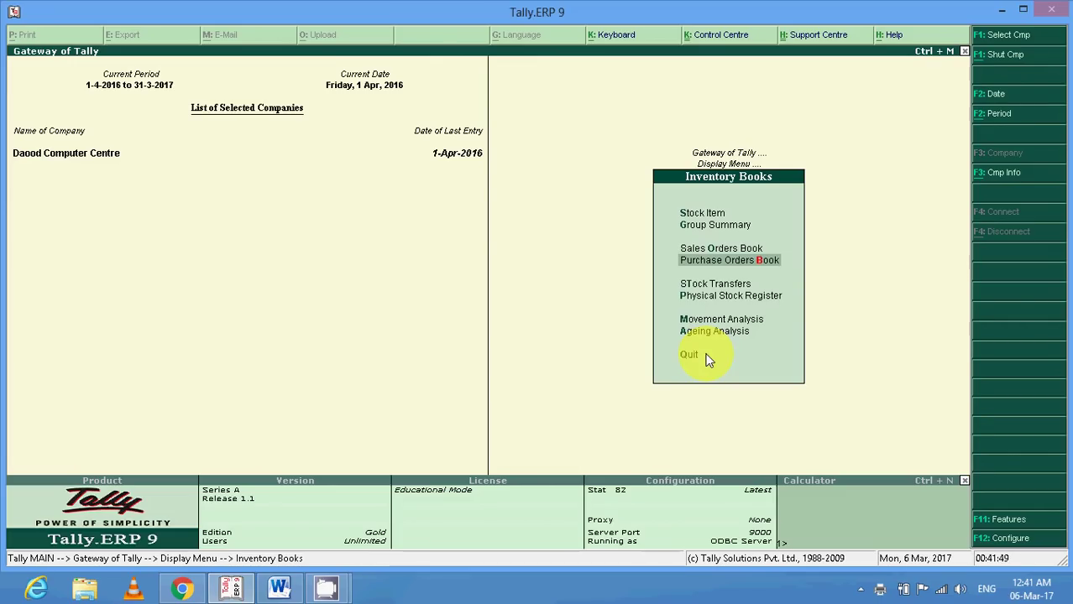
pyautogui.press('Down')
pyautogui.press('Down')
pyautogui.press('Up')
pyautogui.press('Escape')
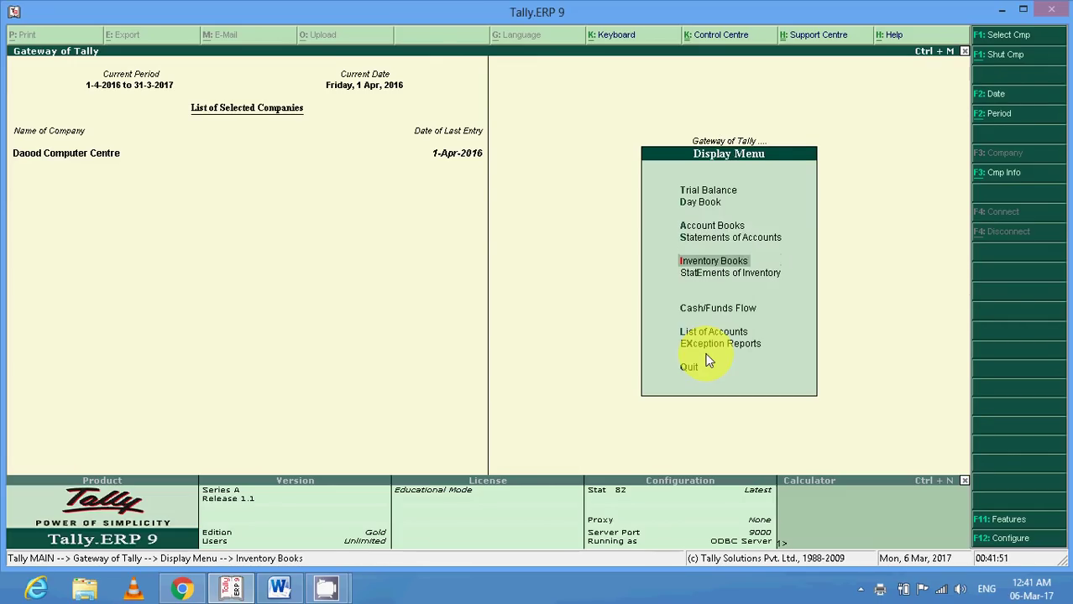
pyautogui.press('Down')
pyautogui.press('Return')
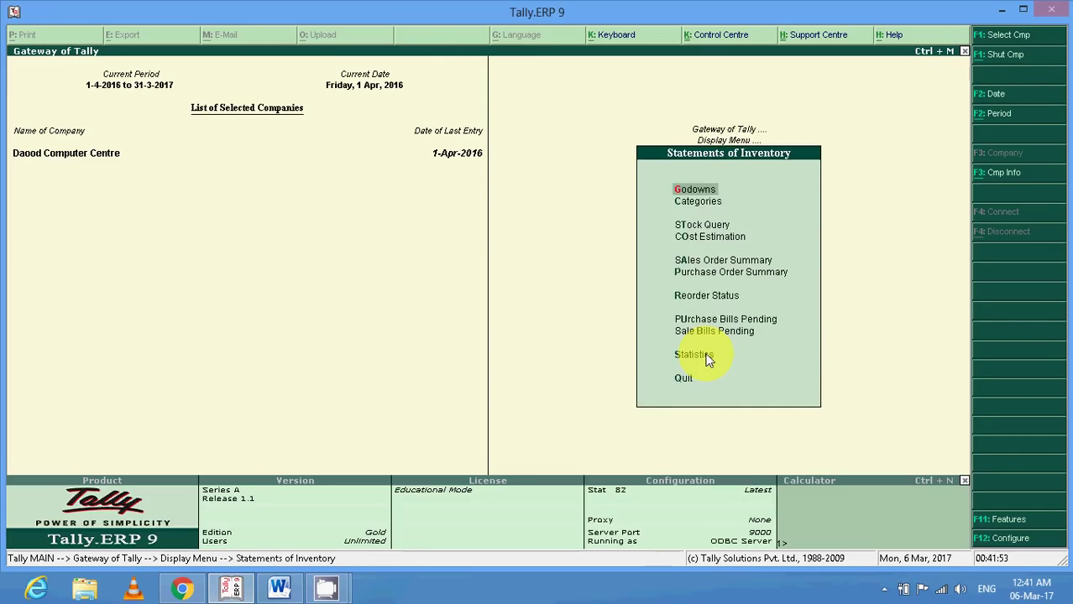
pyautogui.press('Down')
pyautogui.press('Down')
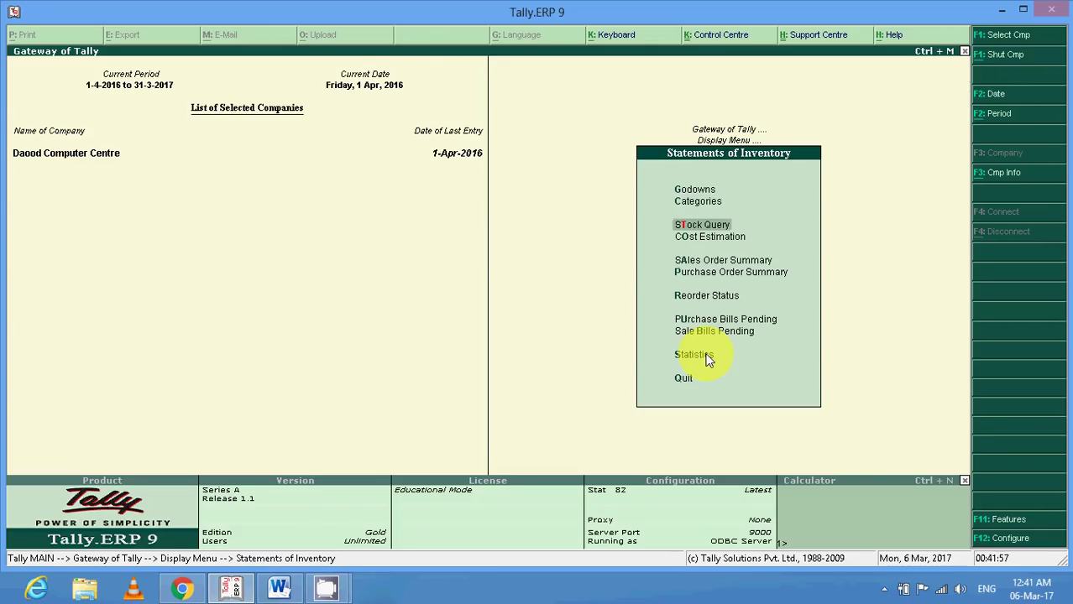
pyautogui.press('Return')
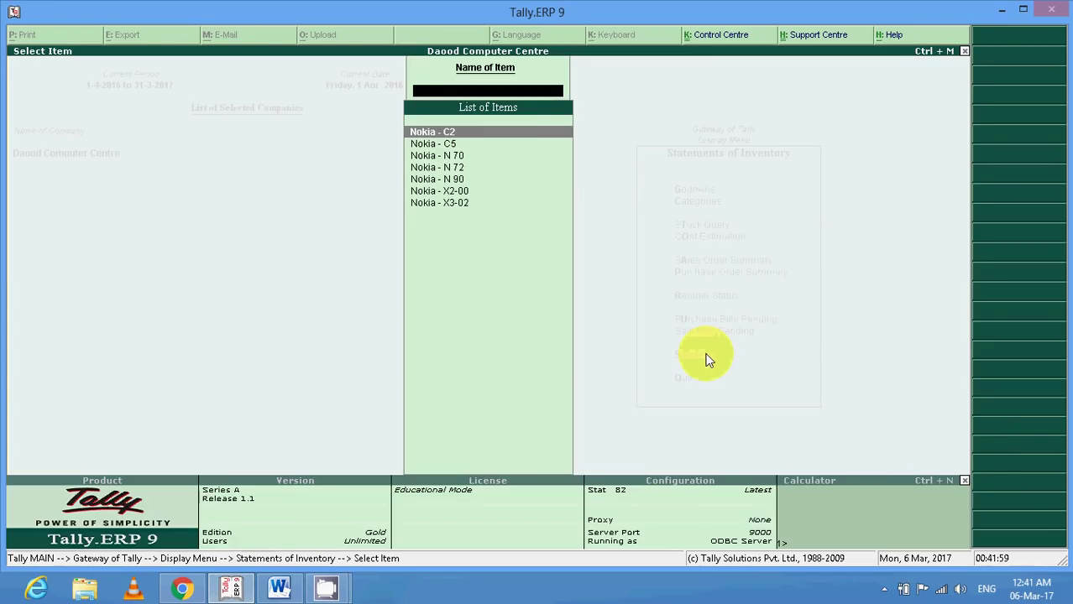
# Query stock for Nokia - C2, then for same-category Nokia - C5, showing 50 Nos.
pyautogui.press('Return')
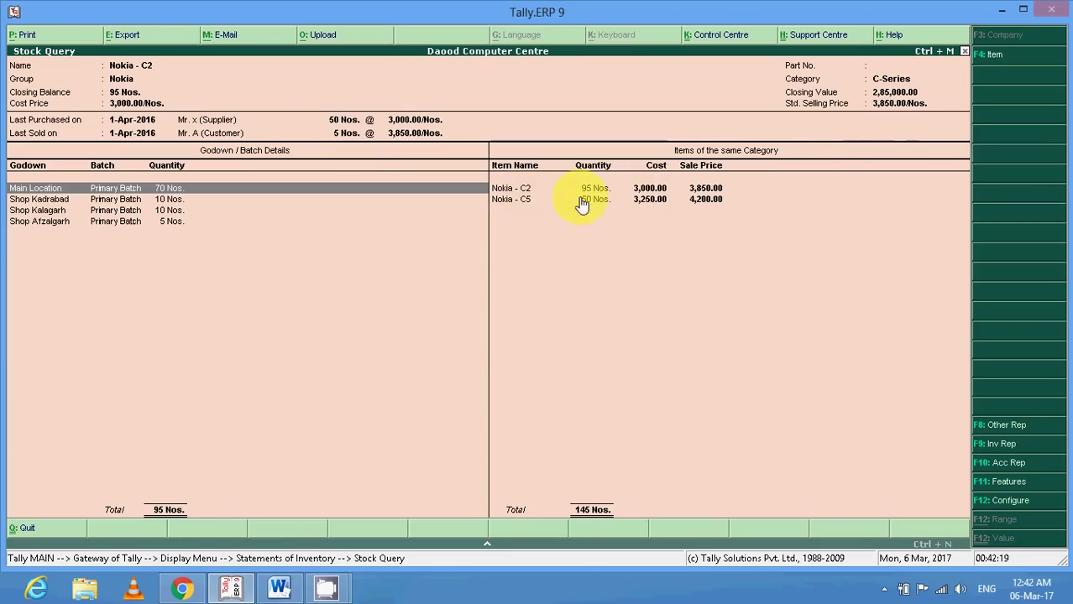
pyautogui.click(531, 201)
pyautogui.click(531, 205)
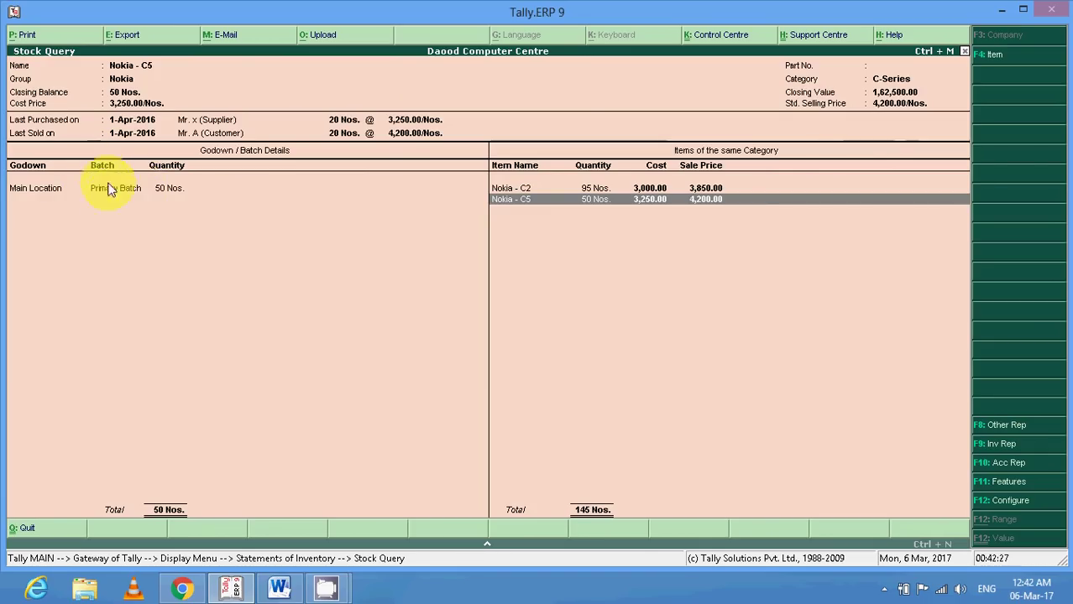
# Back out to the Gateway of Tally and minimize Tally to show the desktop.
pyautogui.press('Escape')
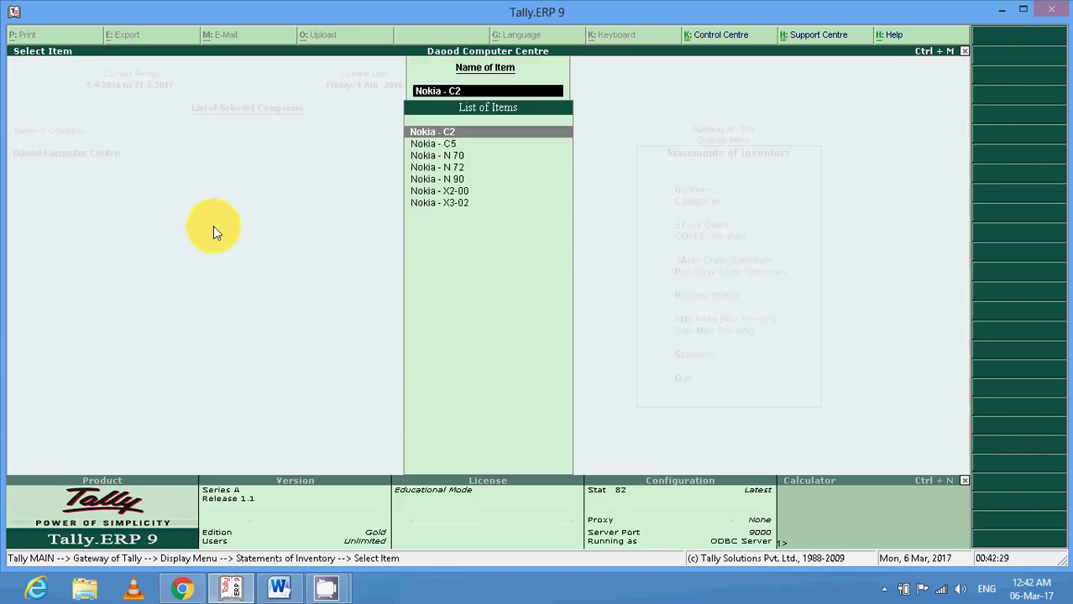
pyautogui.press('Escape')
pyautogui.press('Escape')
pyautogui.press('Escape')
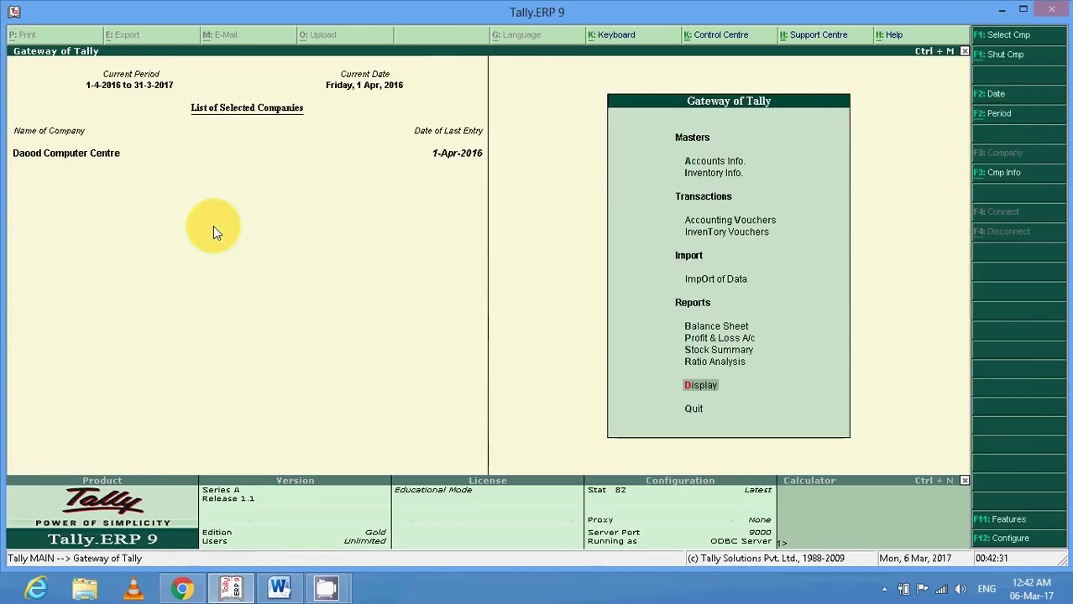
pyautogui.press('Escape')
pyautogui.press('Escape')
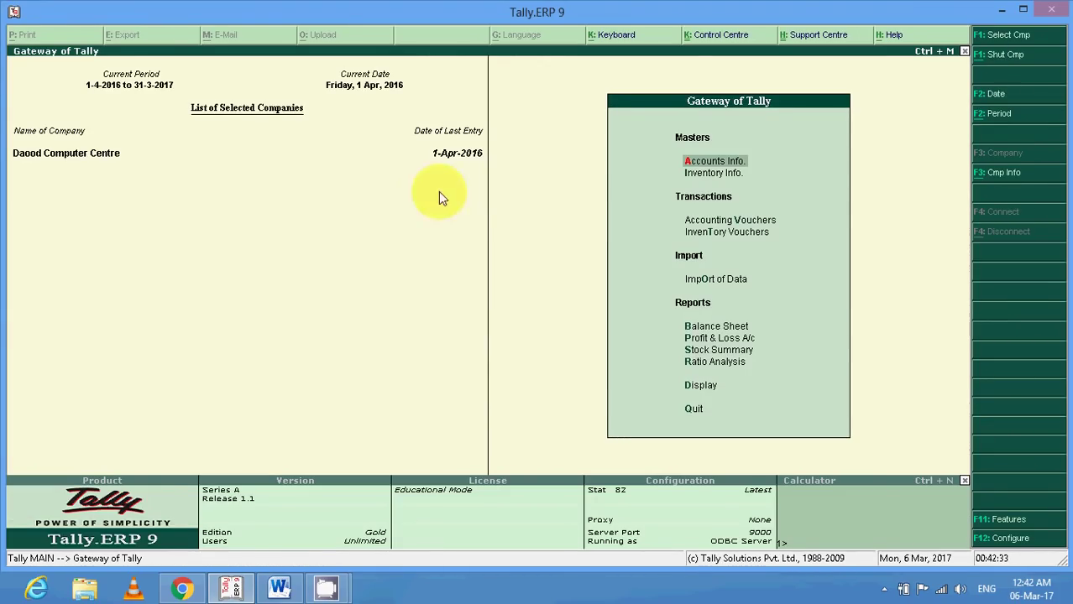
pyautogui.click(1002, 9)
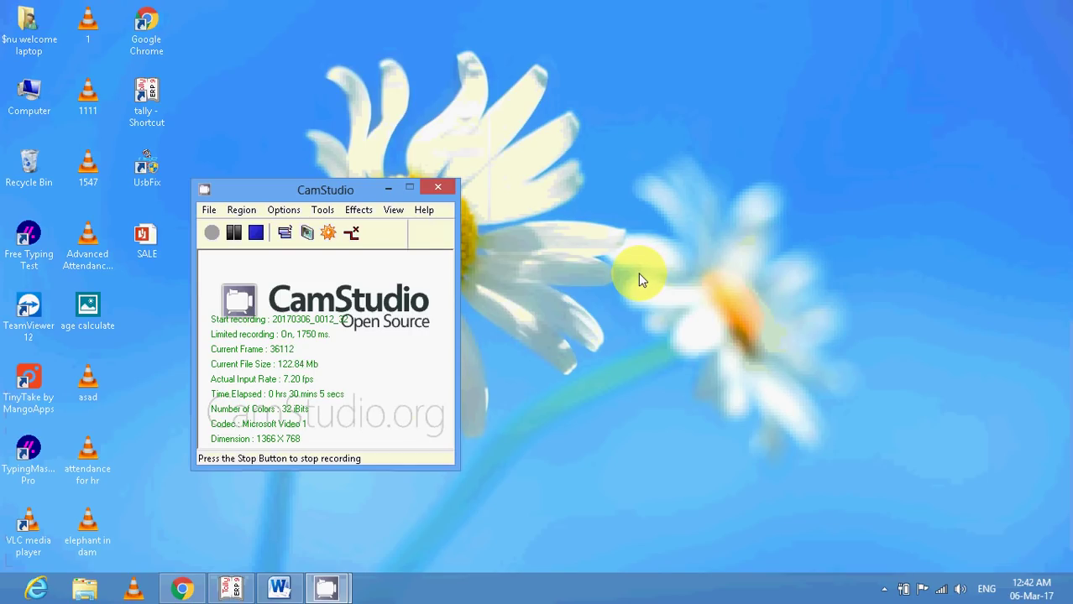